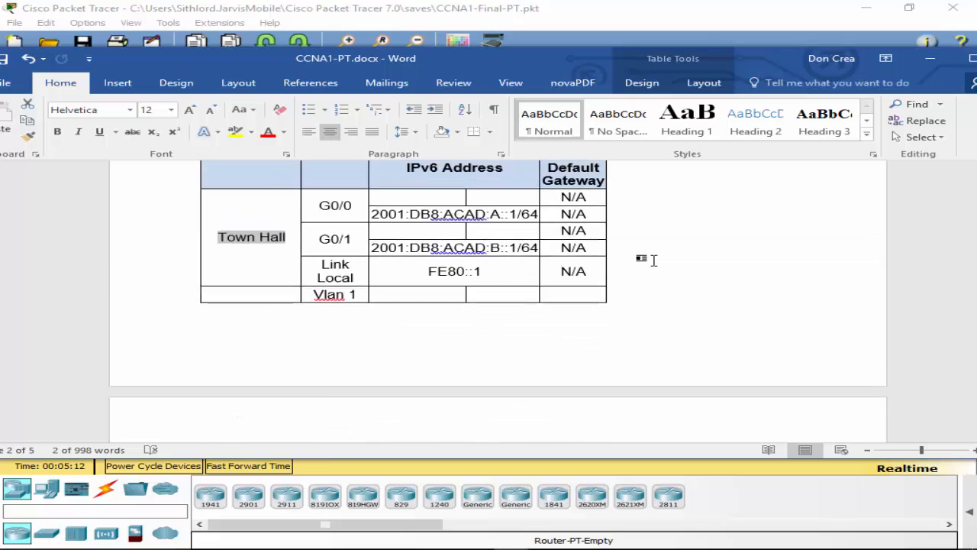
Step: Review the Town Hall rows of the Word addressing table, then bring Packet Tracer forward
scroll(675, 288, down, 4)
scroll(672, 289, down, 5)
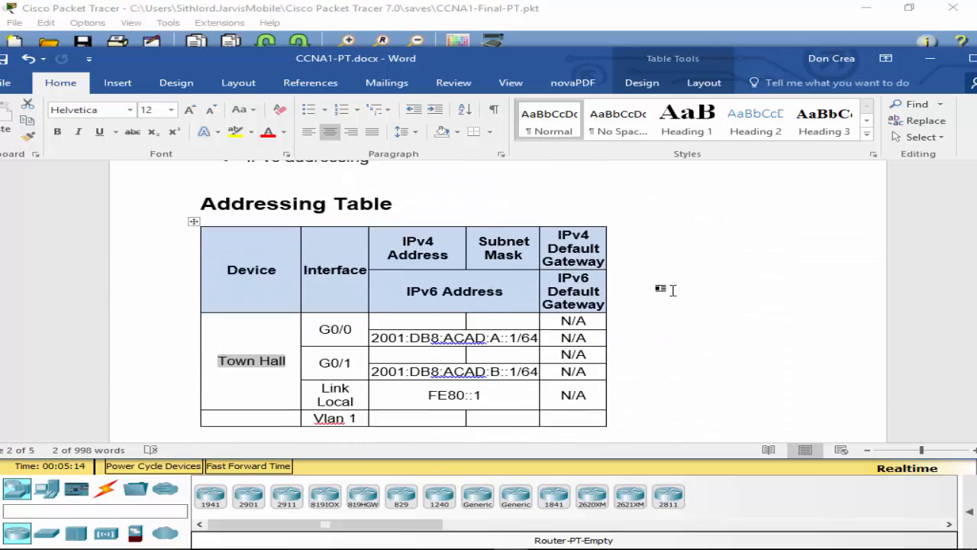
scroll(670, 288, up, 2)
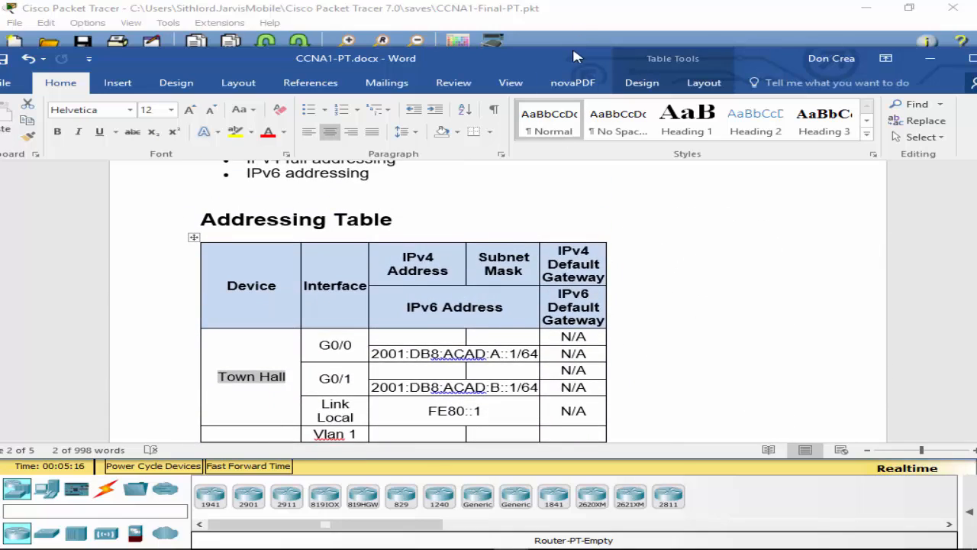
click(573, 44)
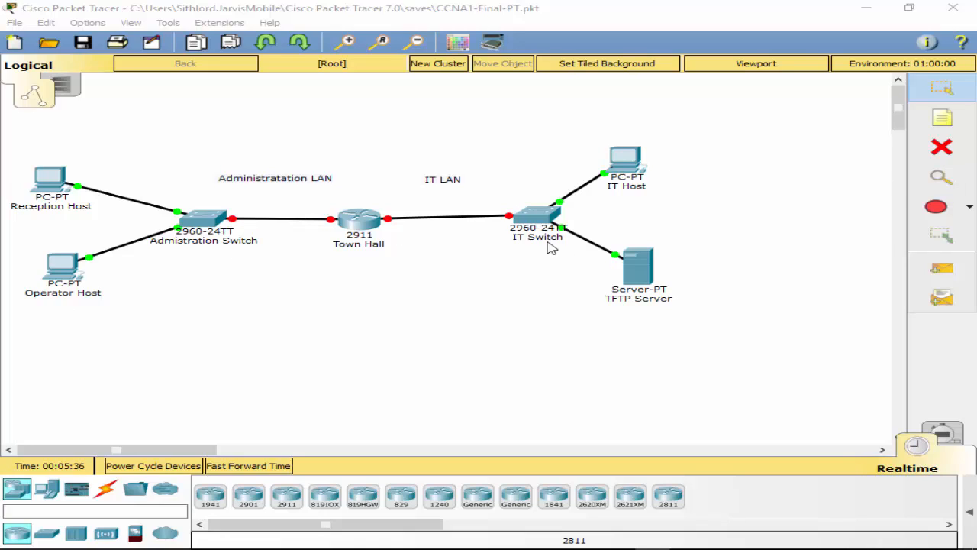
Step: Open the Town Hall router's CLI and enter privileged, then global configuration mode
click(359, 219)
click(380, 130)
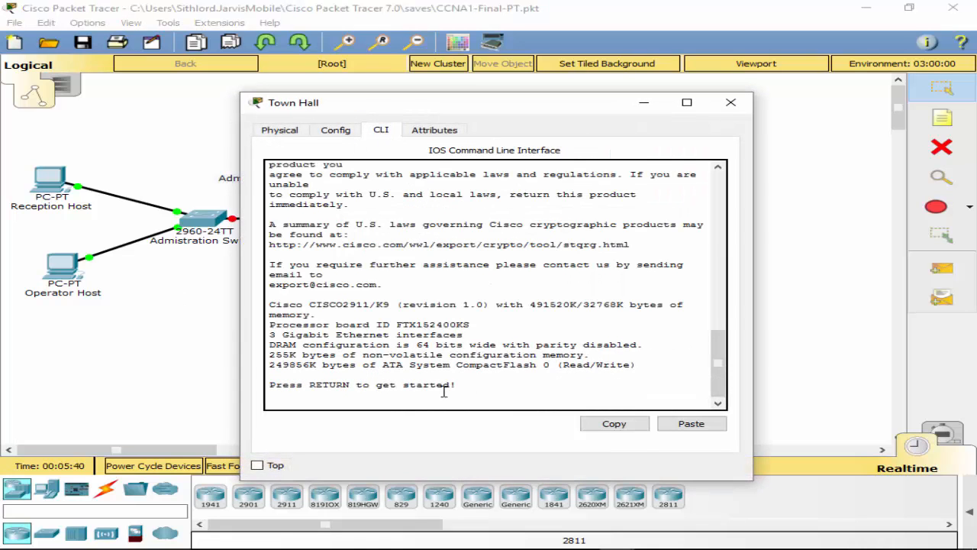
key(Return)
text(conf t)
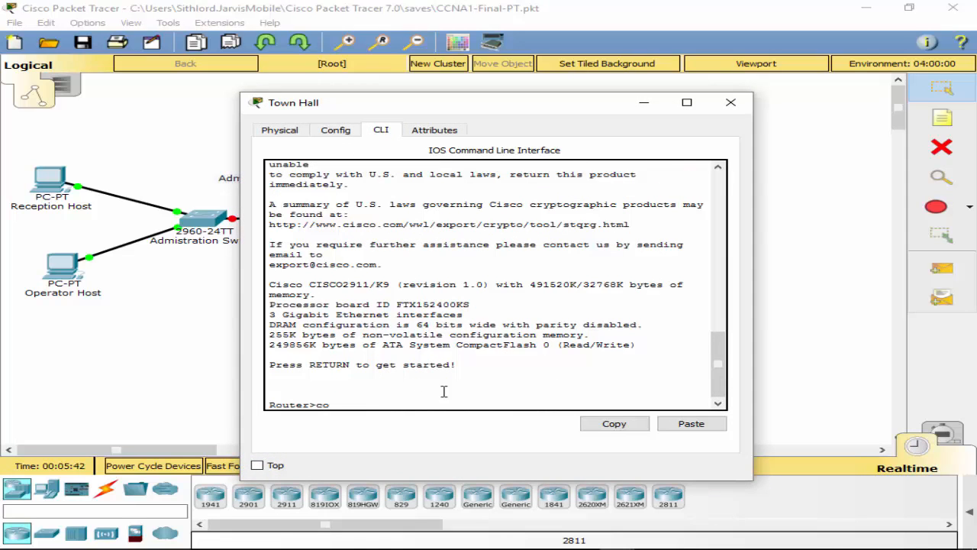
key(Return)
text(ena)
key(Tab)
key(Return)
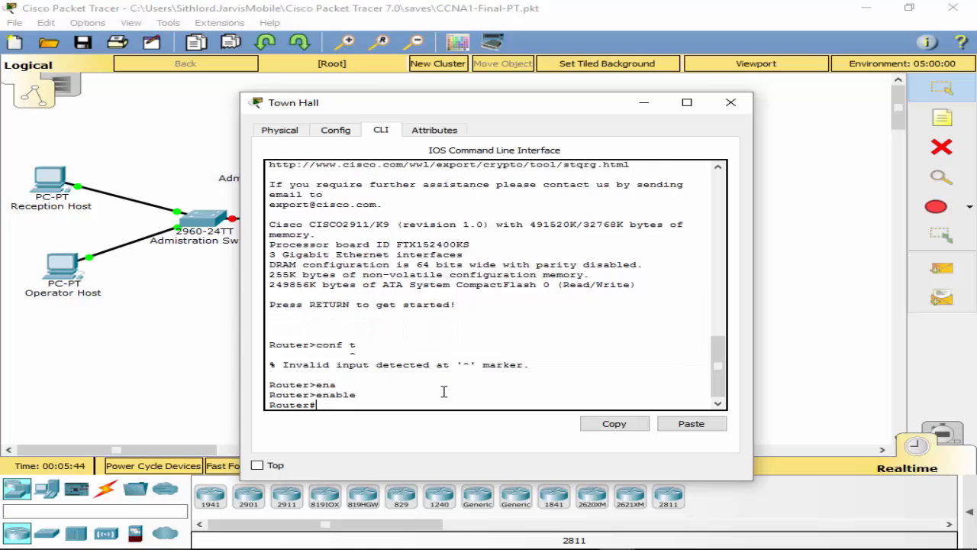
text(conft )
text(t)
key(Return)
Step: Set the router's hostname to Townhall
text(host)
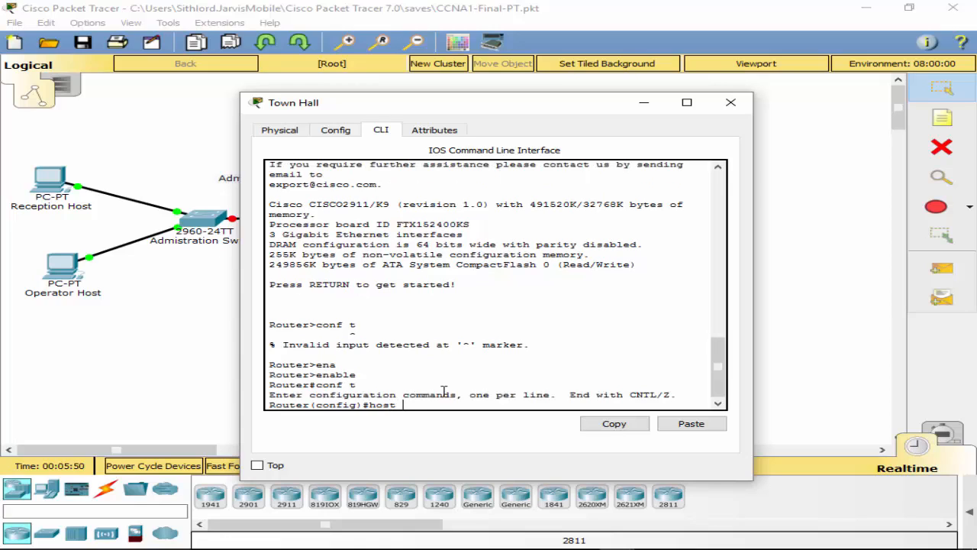
text( Town-Hall-Router)
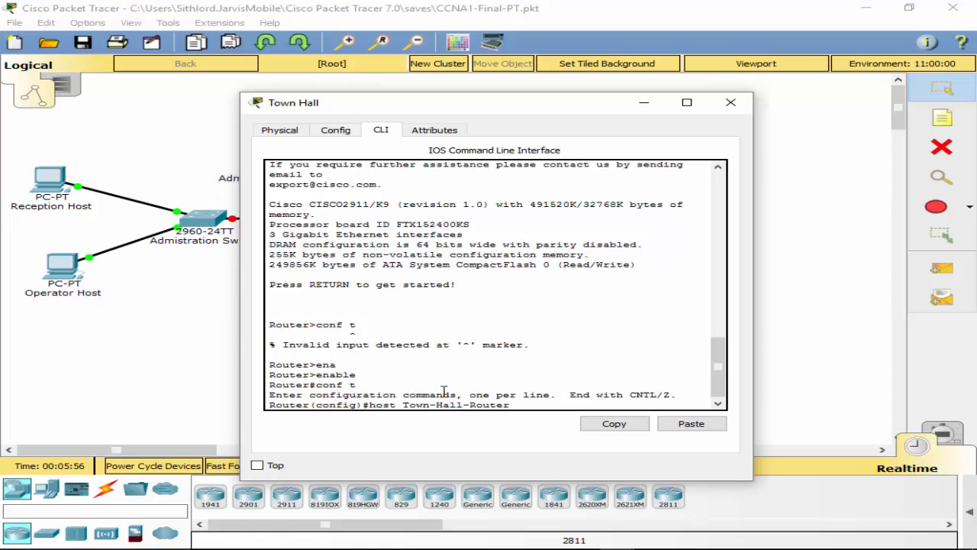
key(BackSpace)
key(BackSpace)
key(BackSpace)
key(BackSpace)
key(BackSpace)
key(BackSpace)
key(BackSpace)
key(BackSpace)
key(BackSpace)
key(BackSpace)
key(BackSpace)
key(BackSpace)
text(hall)
key(Return)
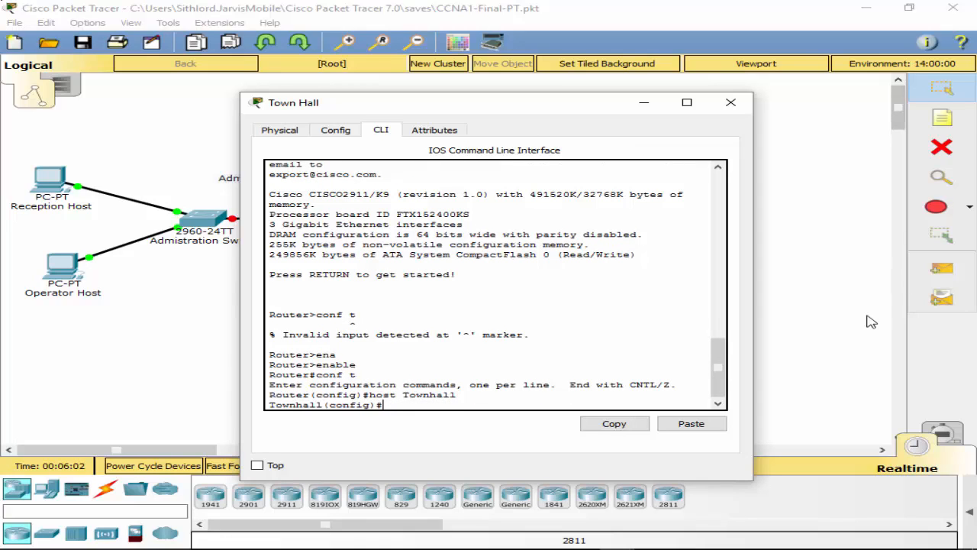
Step: Assign IPv6 address 2001:db8:ACAD:A::1/64 to interface G0/0
text(int g0/0)
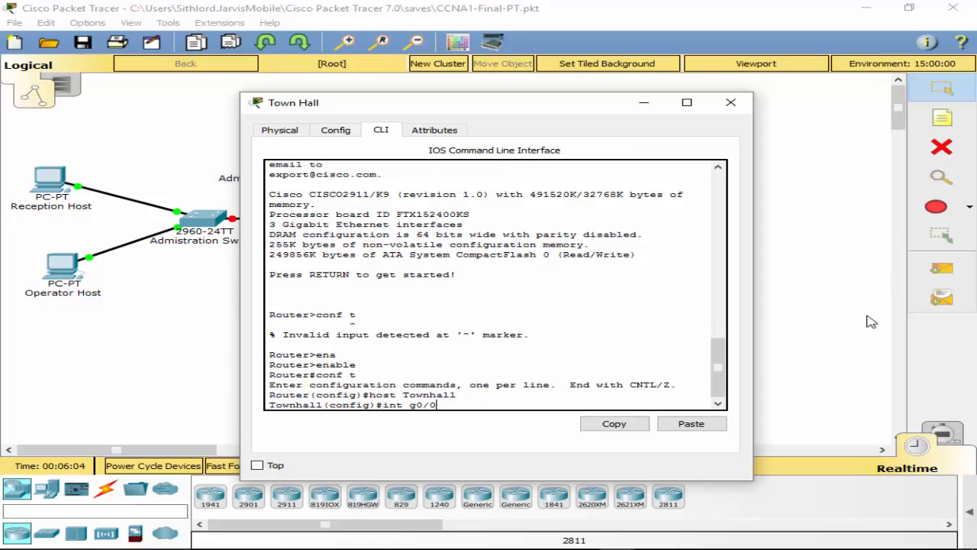
key(Return)
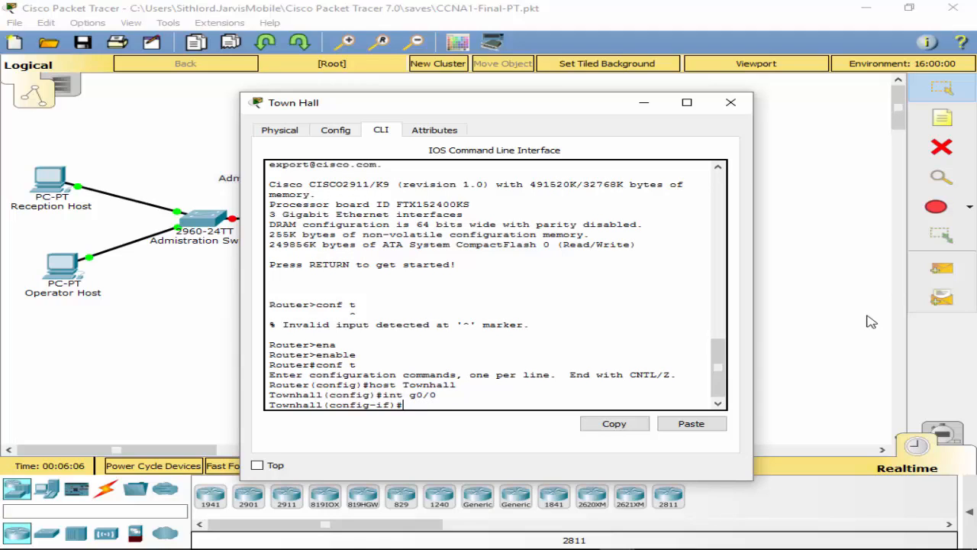
text(ip)
key(Tab)
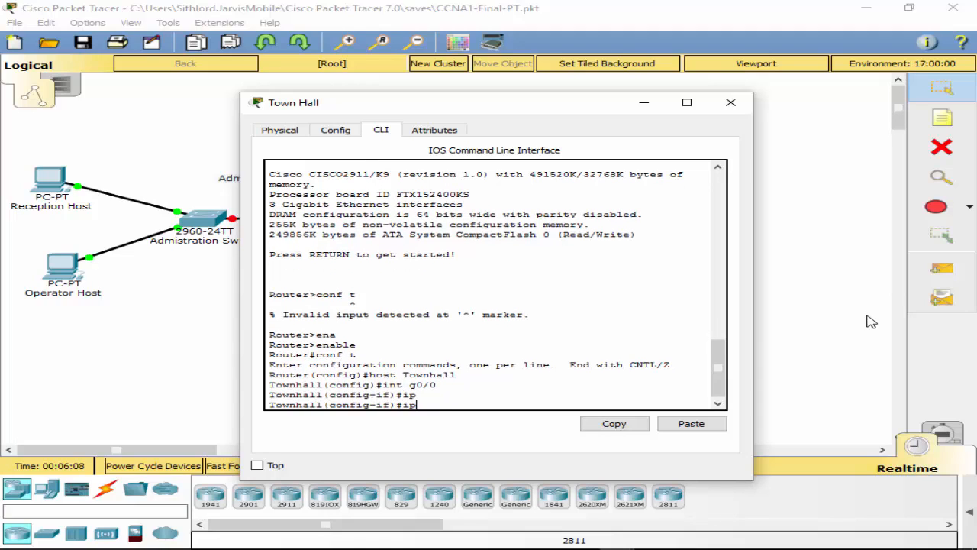
text(v6 ad)
key(Tab)
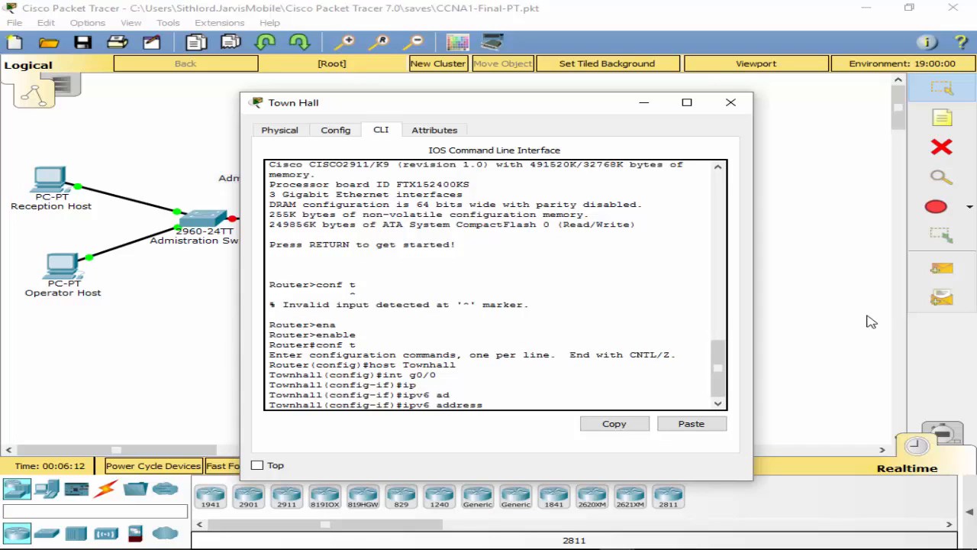
text(2001:db8:ACAD:A)
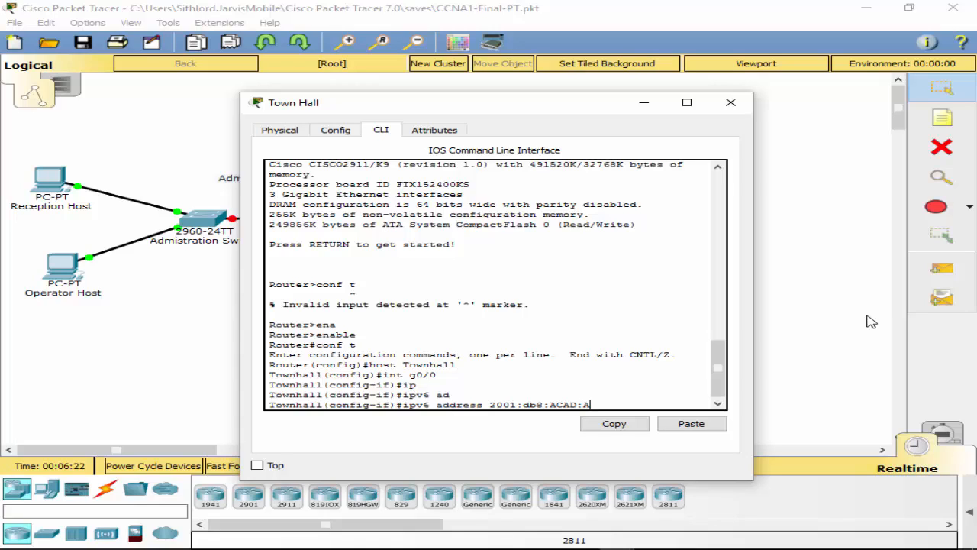
text(::1/64)
key(Return)
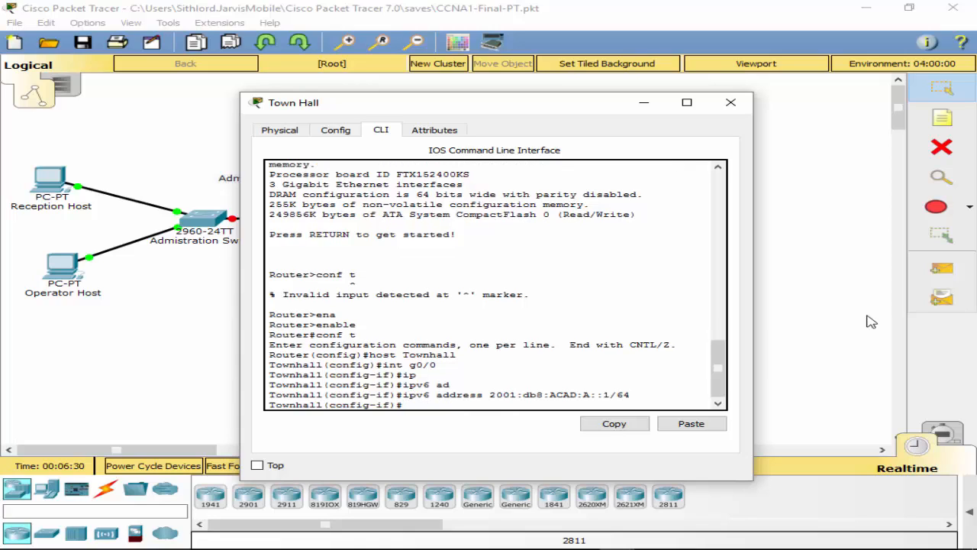
Step: Enable G0/0 with no shut and select interface G0/1
text(no shut)
key(Return)
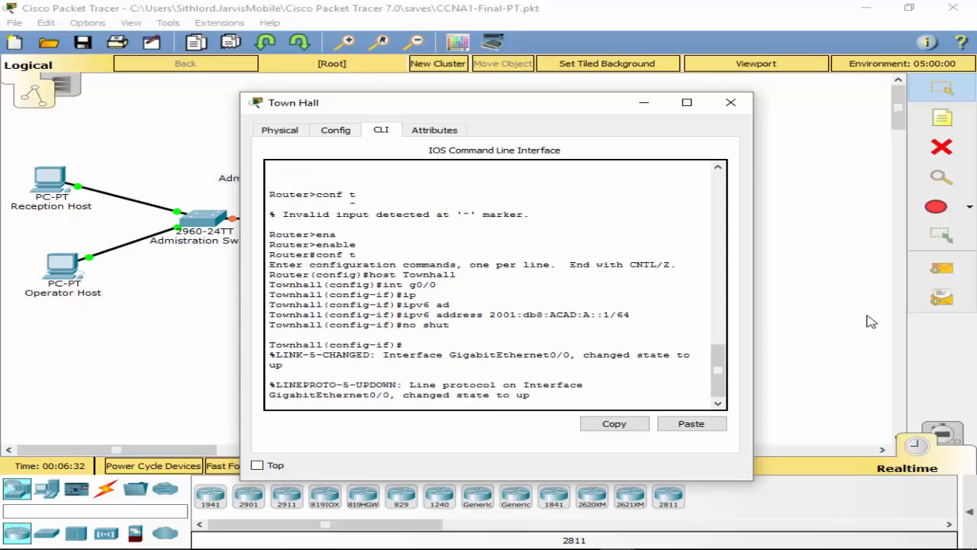
key(Return)
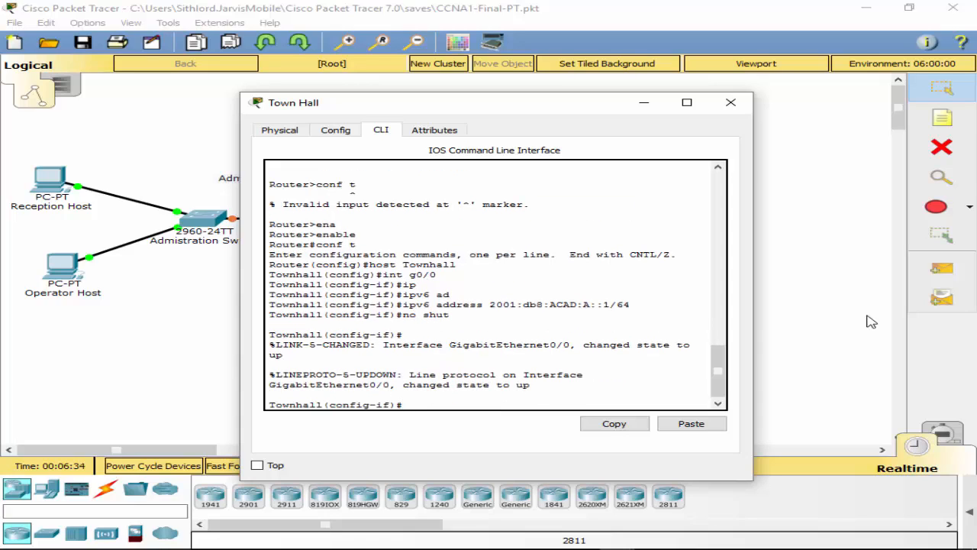
text(int g0/1)
key(Return)
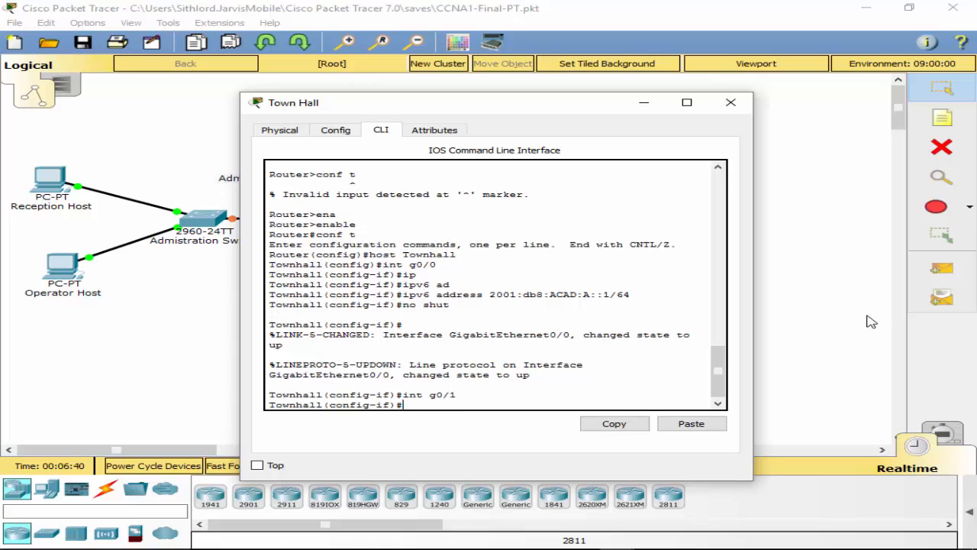
Step: Give G0/1 the edited address 2001:db8:ACAD:B::1/64 and enable it with no shut
key(Up)
key(Up)
key(Up)
key(Left)
key(Left)
key(Left)
key(Left)
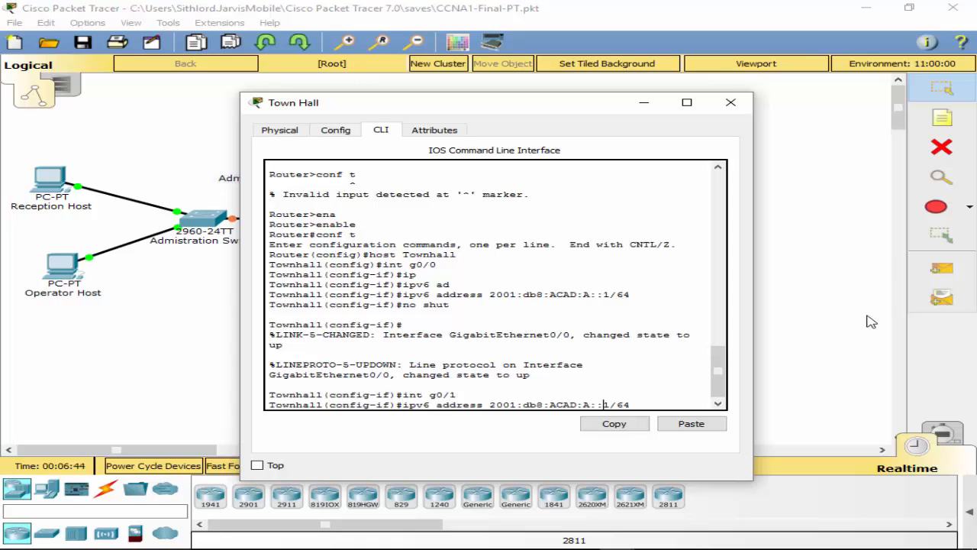
key(Left)
key(Left)
key(BackSpace)
text(B)
key(Return)
text(no shut)
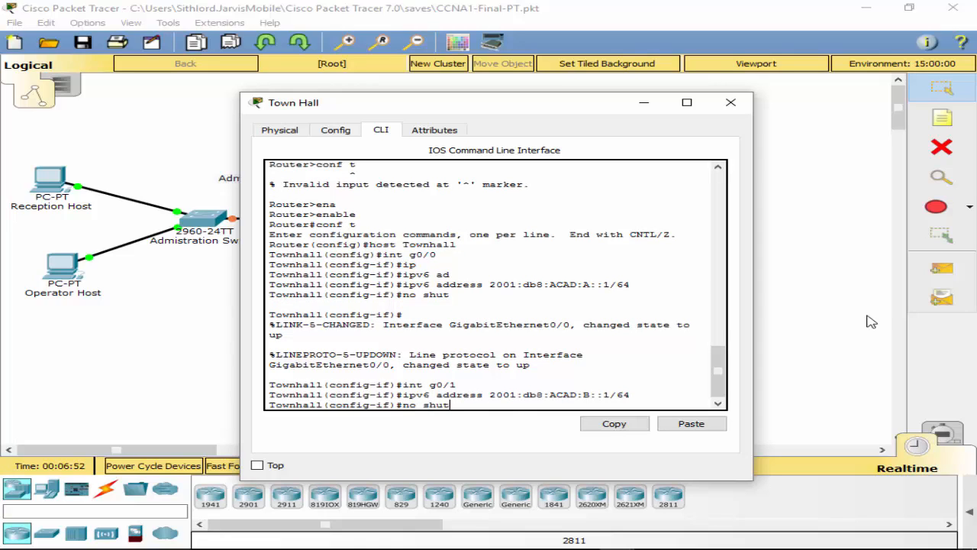
key(Return)
Step: Discard the typed exit and reselect interface G0/1
text(exit)
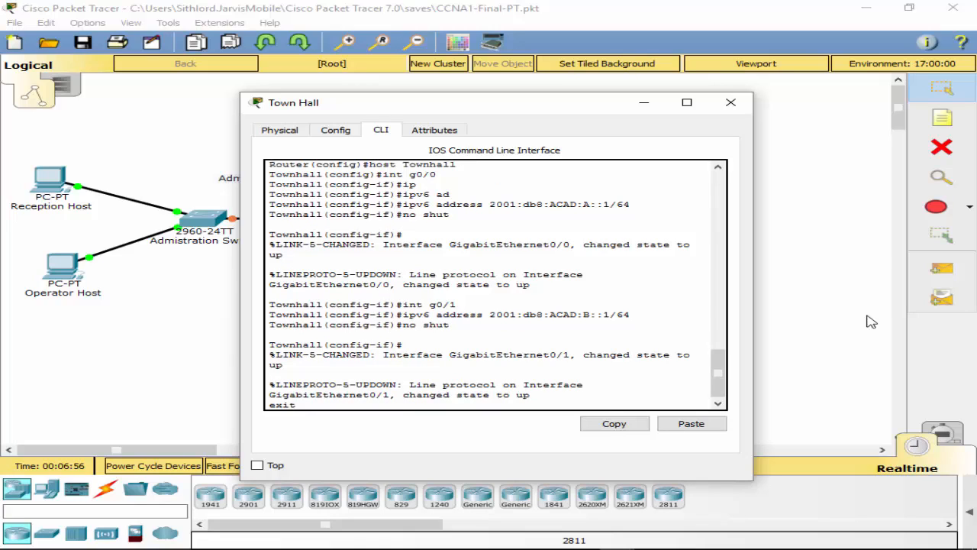
key(BackSpace)
key(BackSpace)
key(BackSpace)
key(BackSpace)
key(Return)
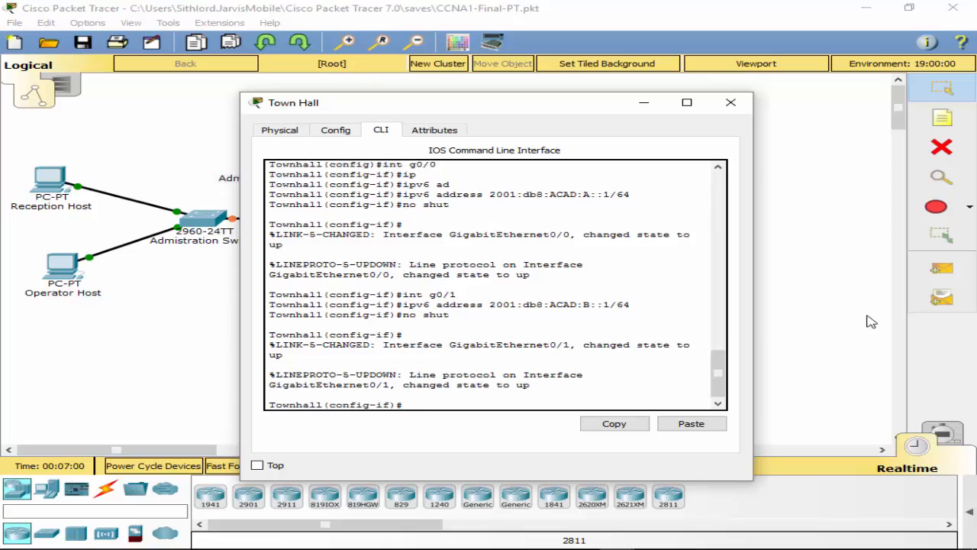
text(int g0/)
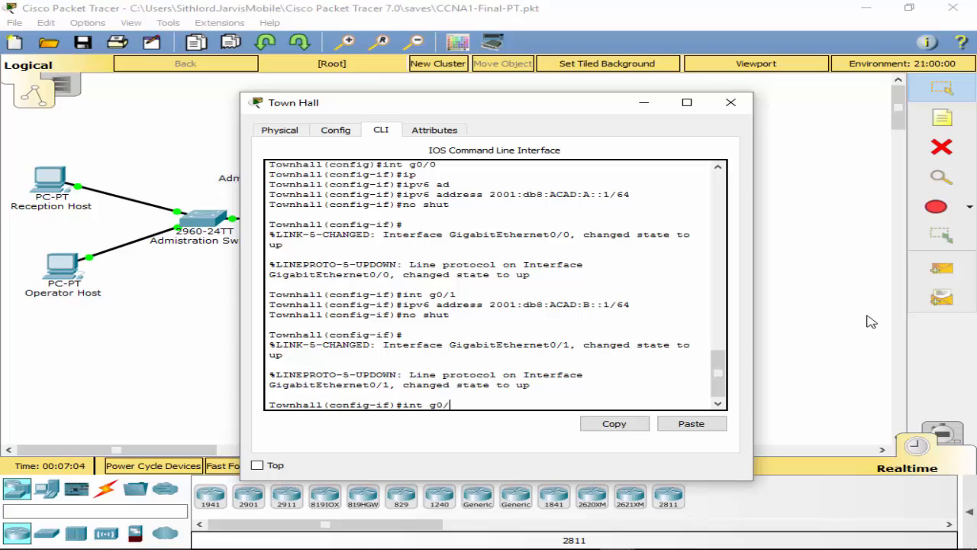
text(1)
key(Return)
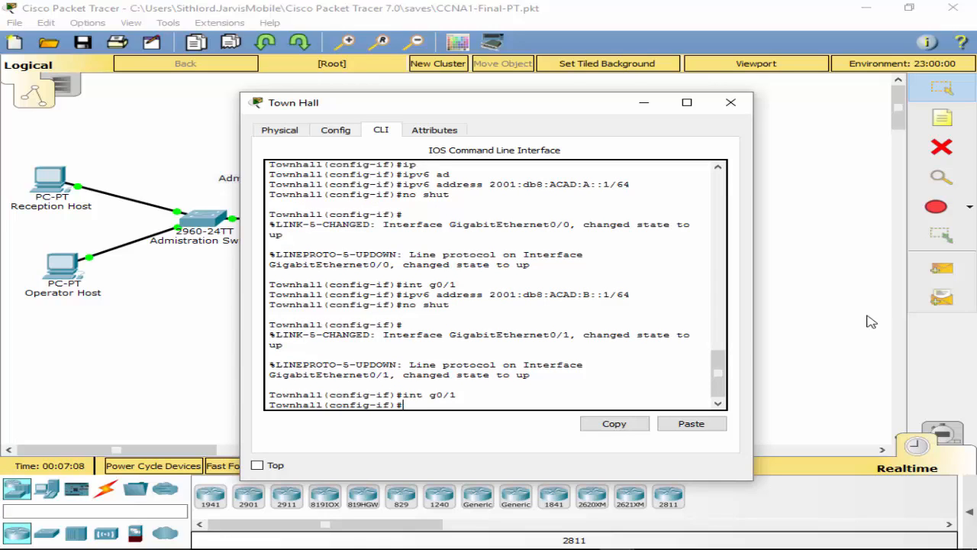
Step: Add link-local address fe80::1 to interface G0/1
text(ip)
key(Tab)
text(v)
key(Tab)
text(6)
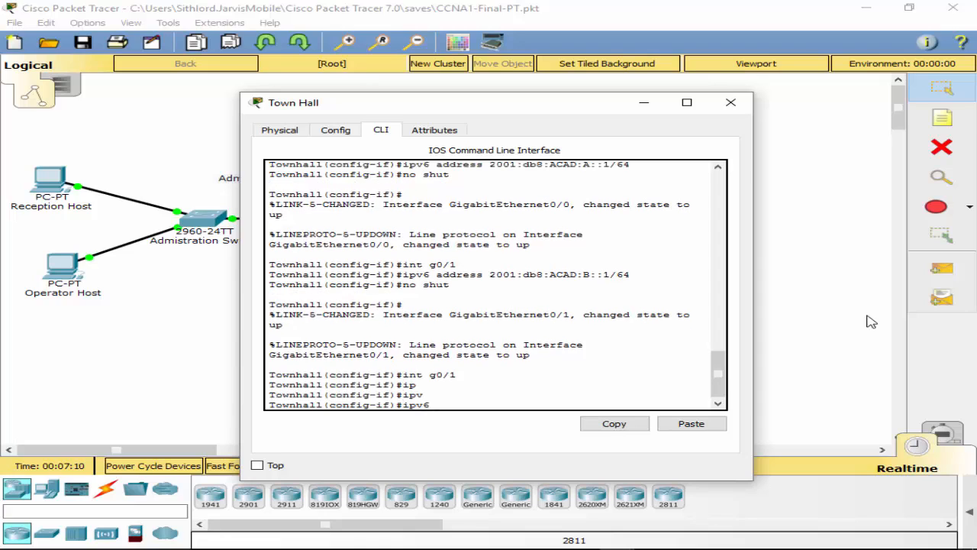
text( ad)
key(Tab)
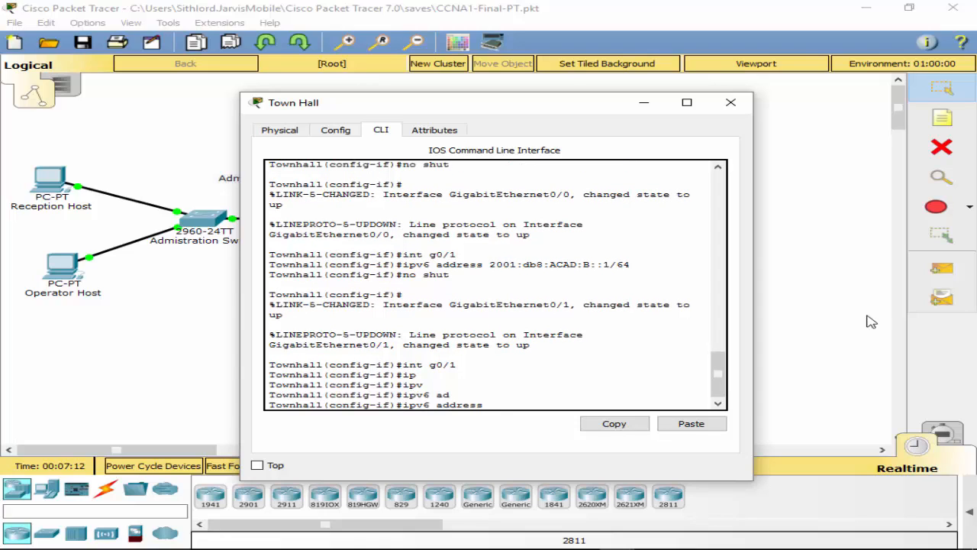
text(fe80::1 l)
key(Tab)
key(Return)
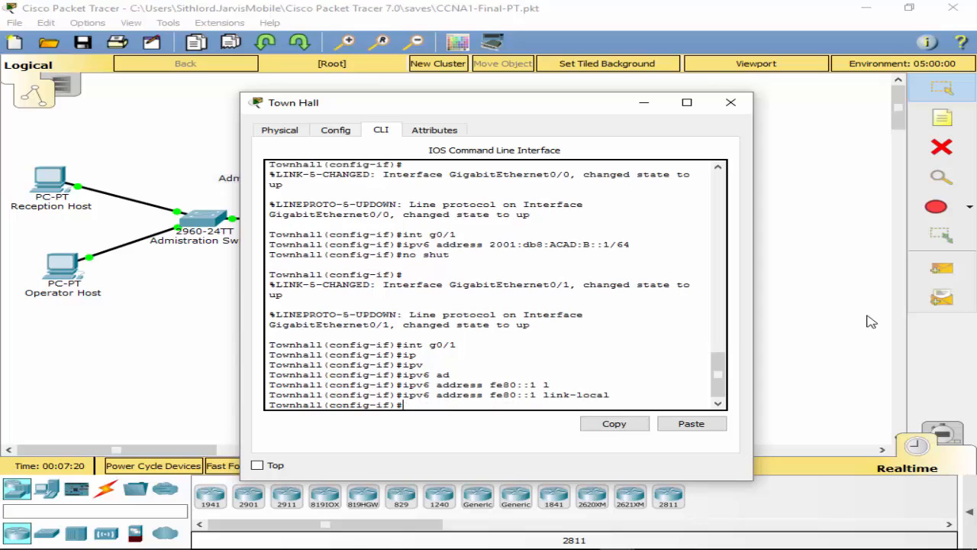
Step: Exit to the privileged prompt and save the configuration with wr
text(exit)
key(Return)
text(exit)
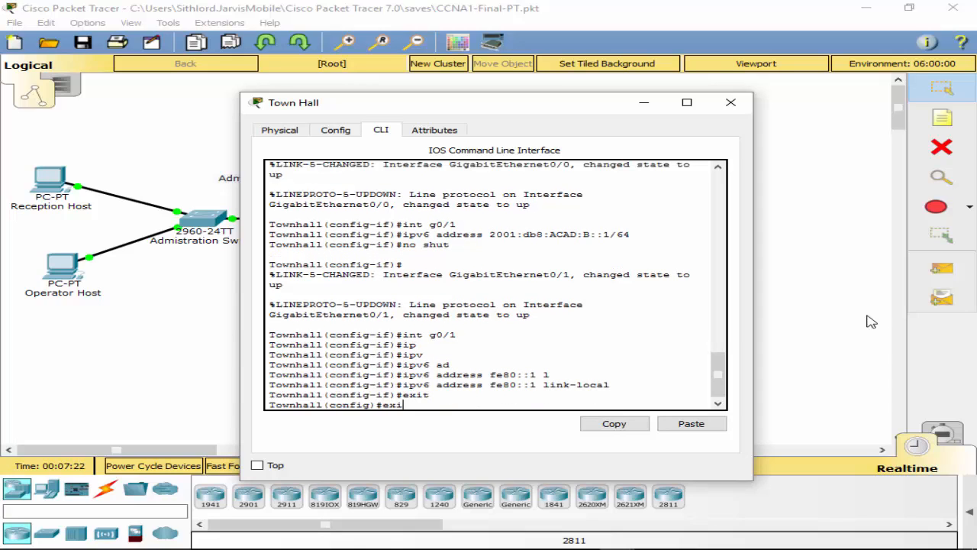
key(Return)
text(wr)
key(Return)
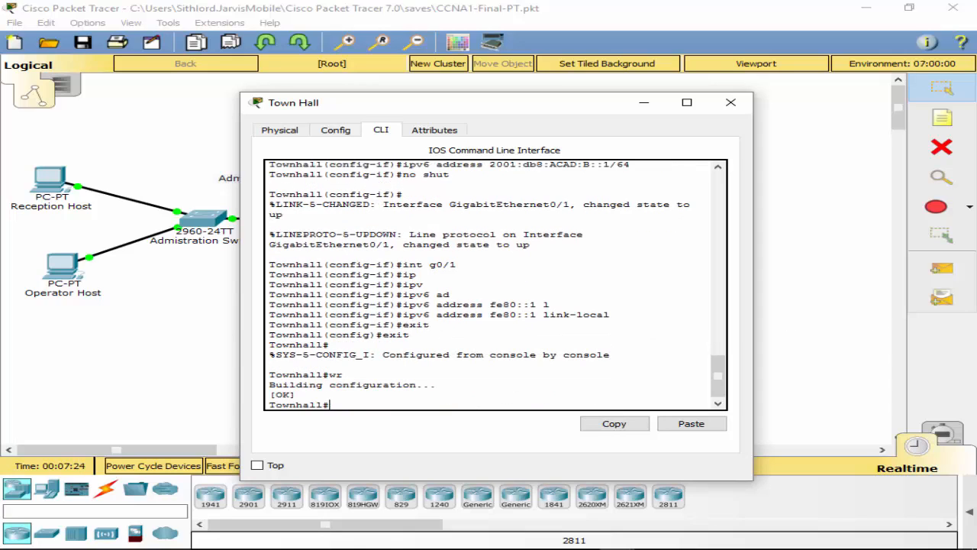
click(871, 322)
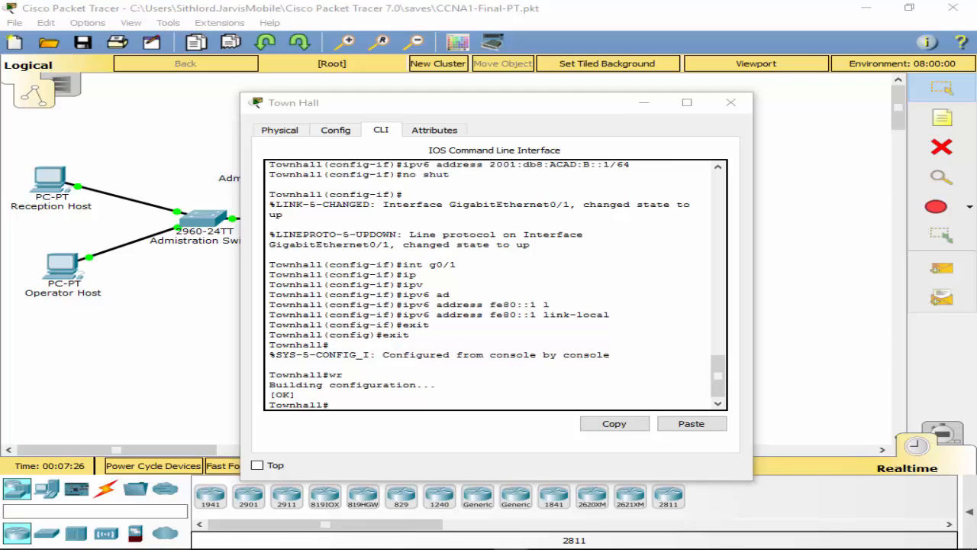
Step: Close the Town Hall router and open the Reception Host's IP Configuration
click(644, 102)
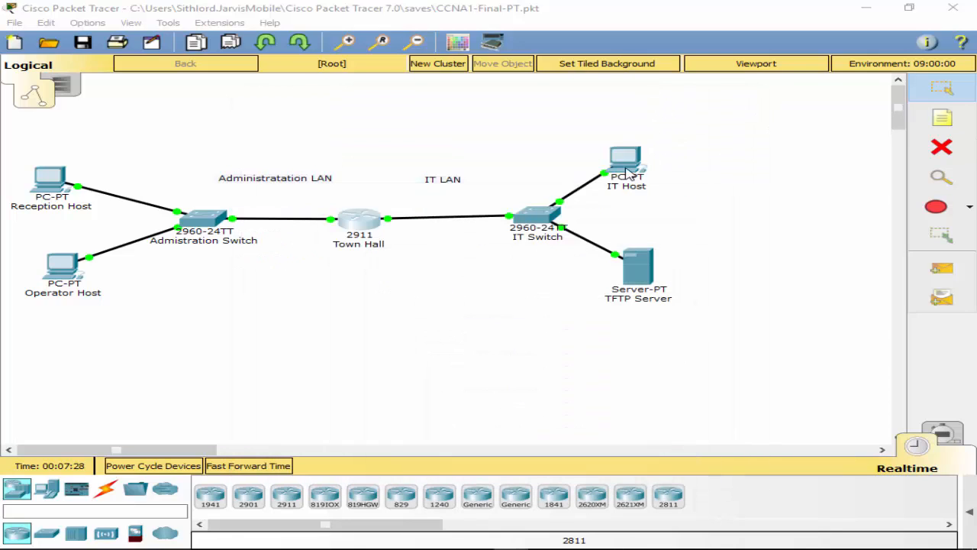
click(32, 189)
click(267, 133)
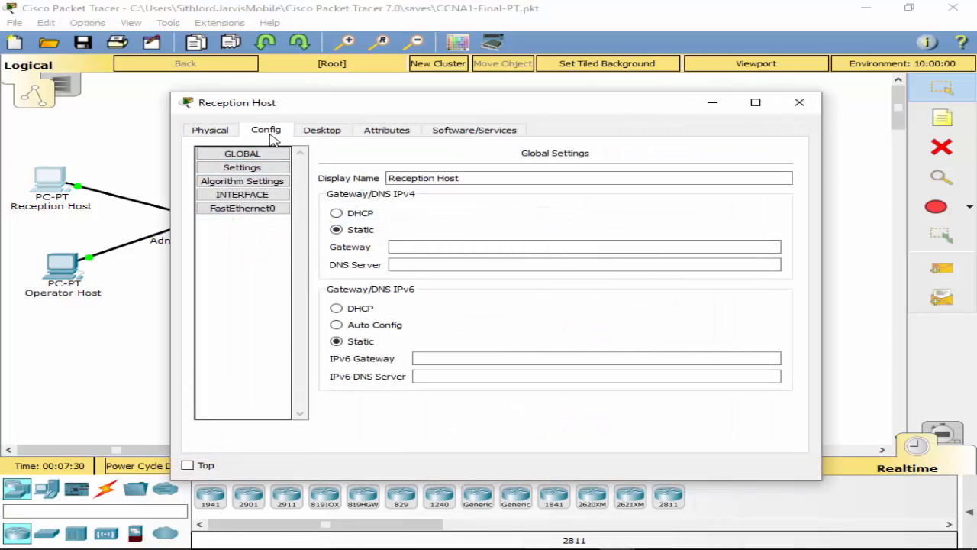
click(336, 131)
click(260, 188)
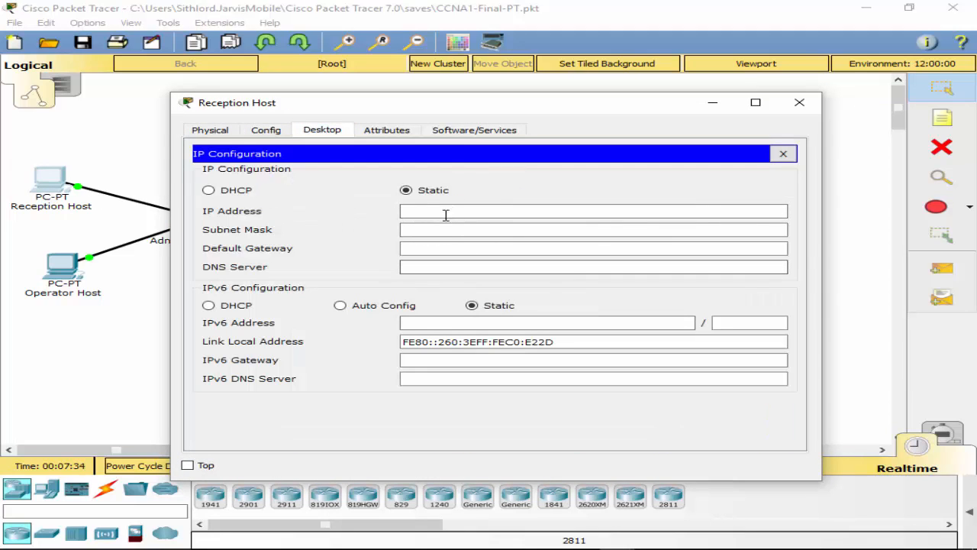
Step: Enter IPv6 address 2001:db8:ACAD:A::FF with prefix length 64
click(429, 323)
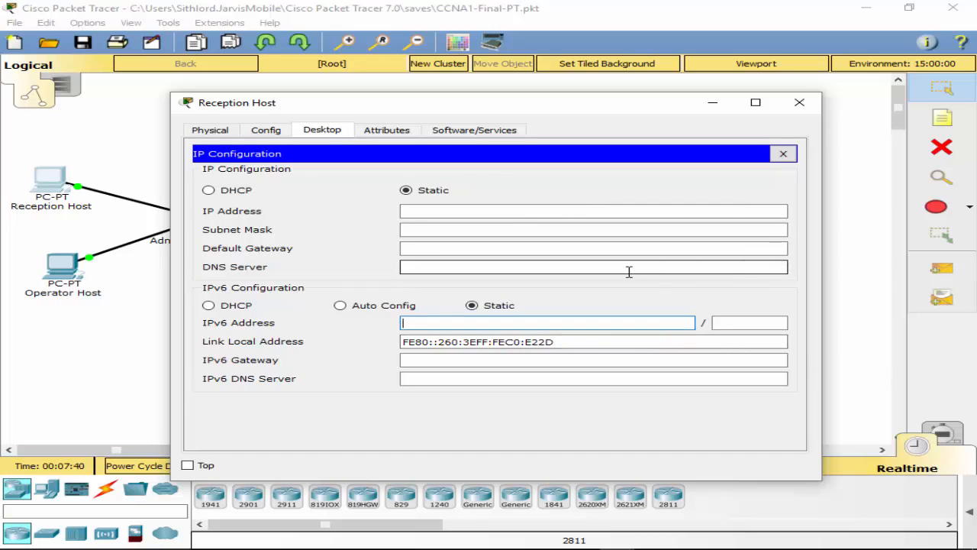
text(2001:db8:ACAD:A)
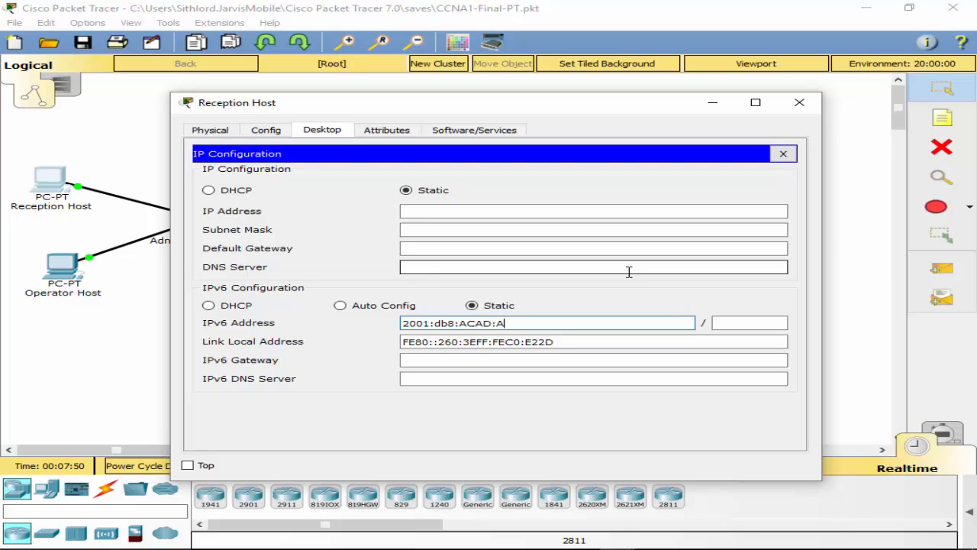
text(::FF)
click(746, 323)
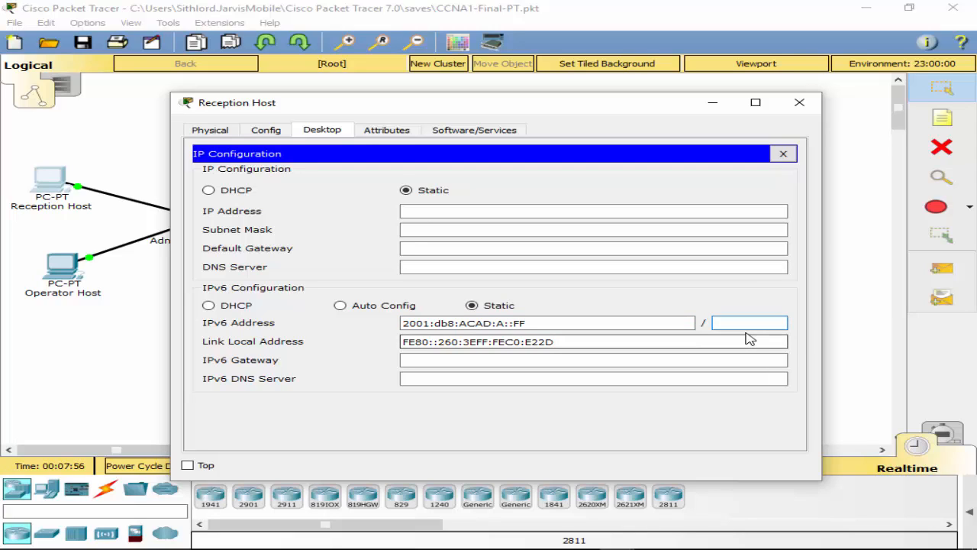
text(64)
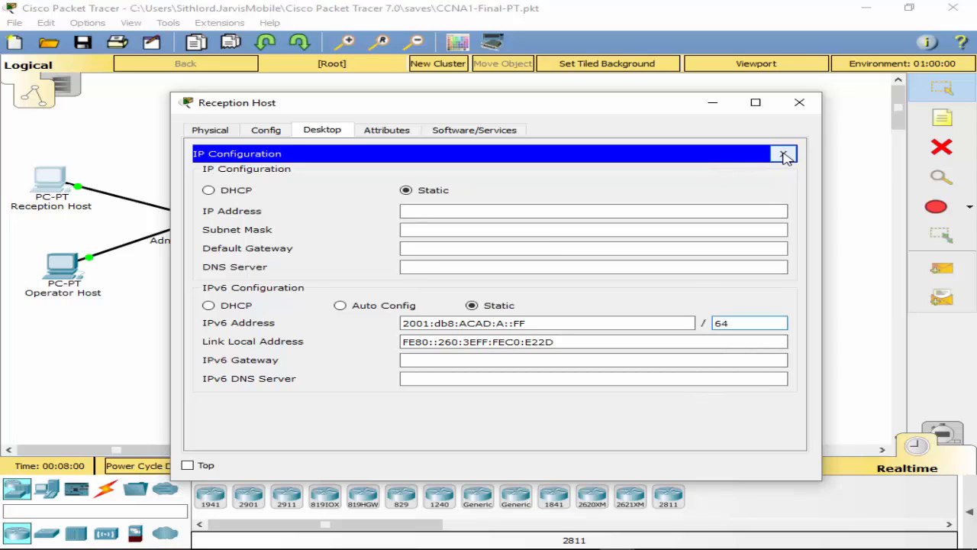
Step: Enter FE80::1 as the IPv6 gateway, checking the topology behind the window
click(538, 360)
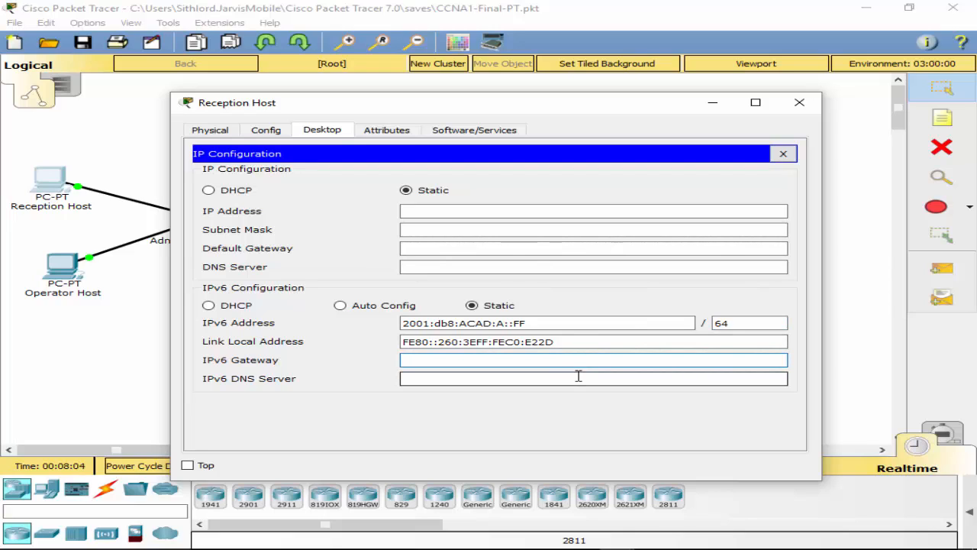
text(FE80::1)
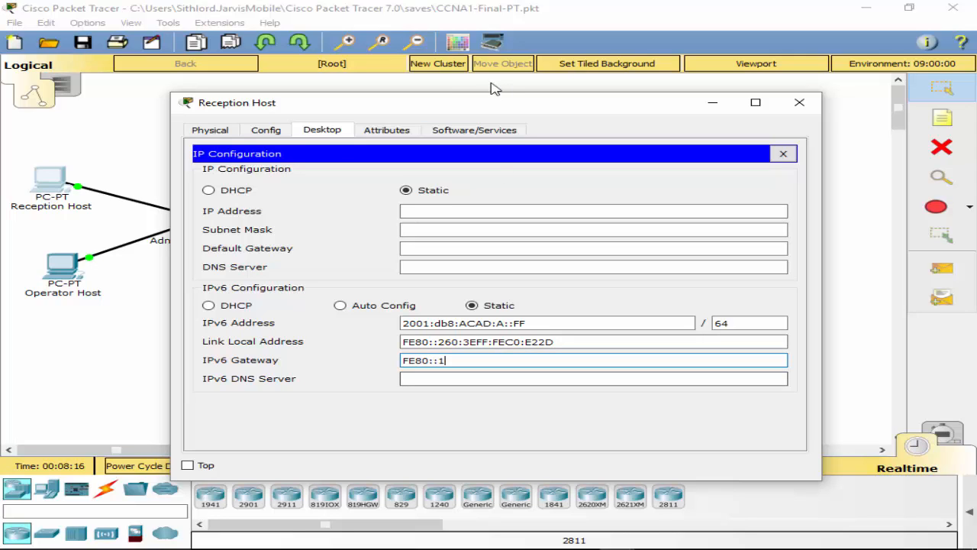
drag(499, 110, 976, 162)
click(261, 391)
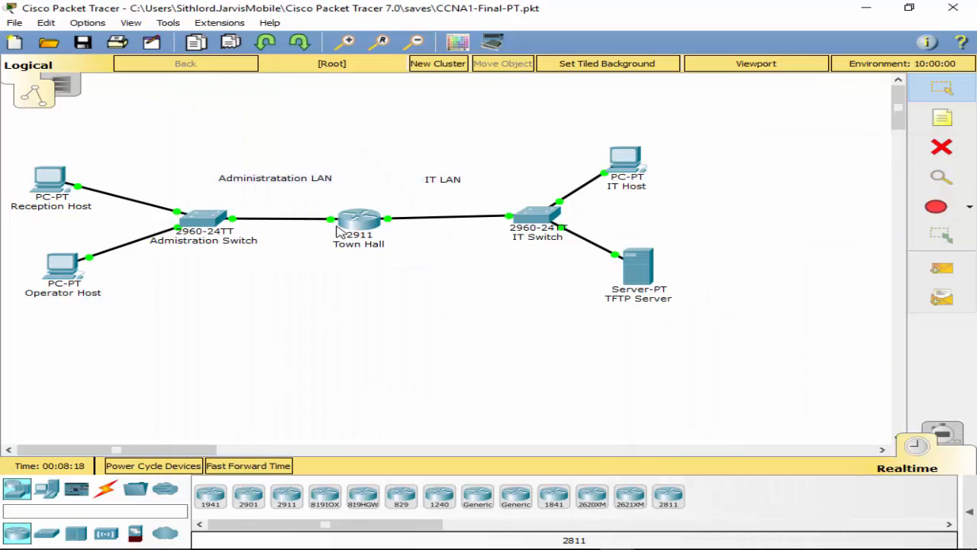
mouse_move(332, 220)
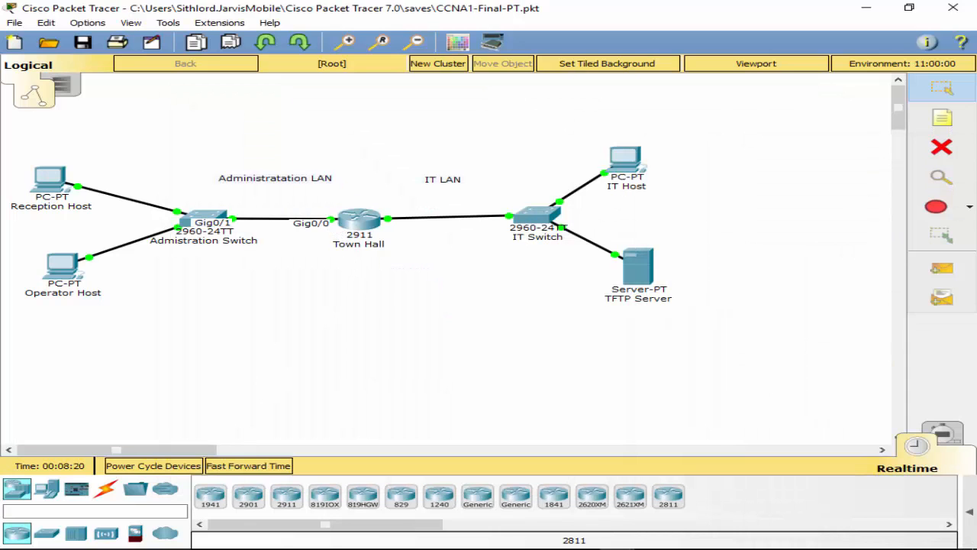
drag(976, 164, 637, 86)
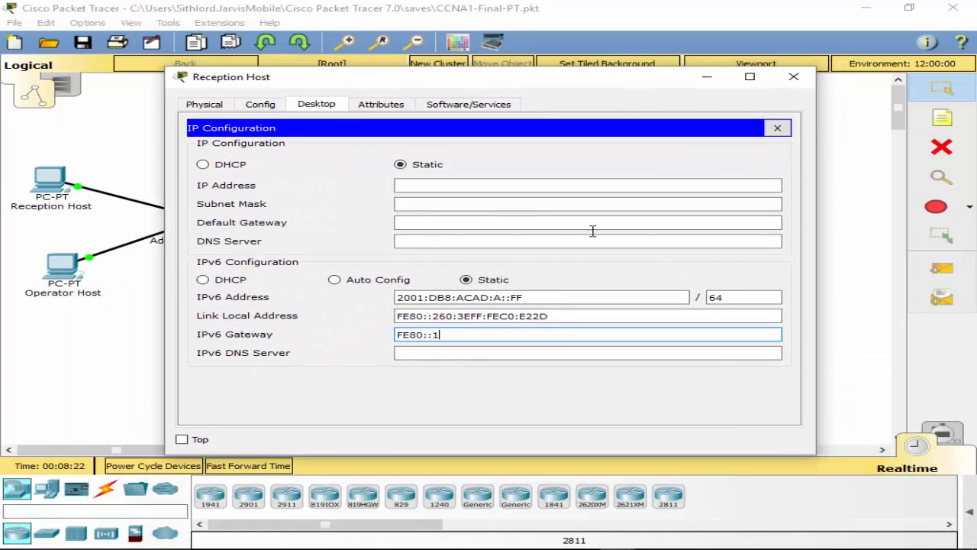
Step: Replace the gateway with 2001:DB8:ACAD:A::1, copied from the host address and edited
key(BackSpace)
key(BackSpace)
key(BackSpace)
key(BackSpace)
key(BackSpace)
key(BackSpace)
key(BackSpace)
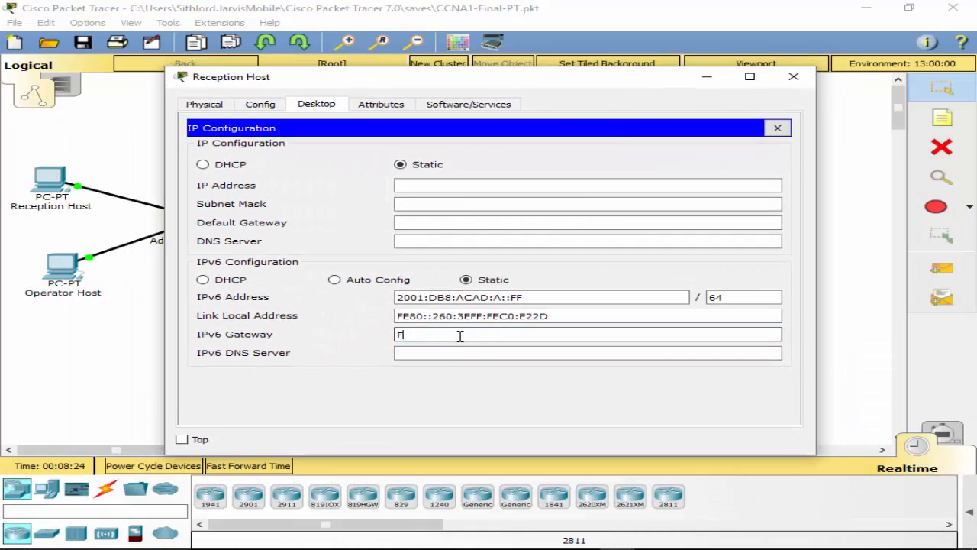
drag(530, 297, 375, 303)
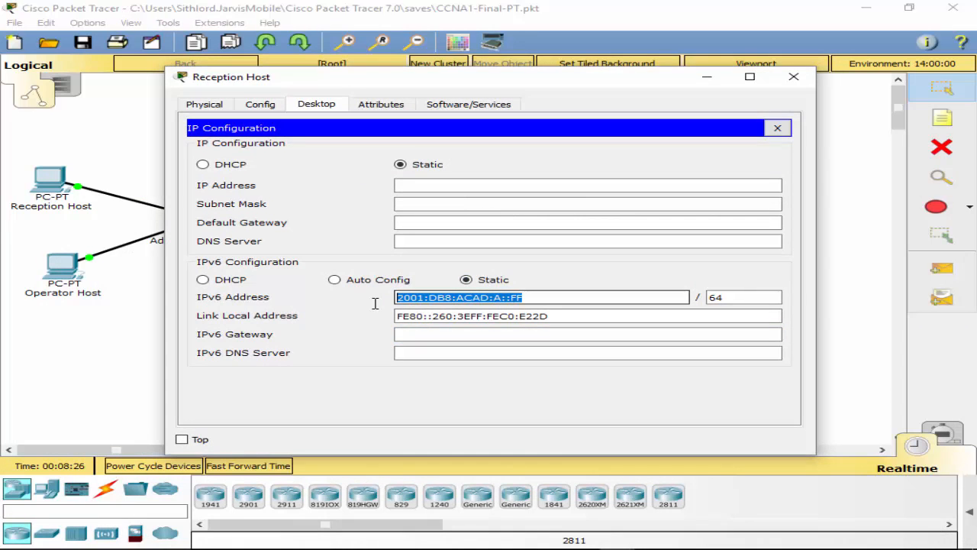
key(ctrl+c)
click(427, 334)
key(ctrl+v)
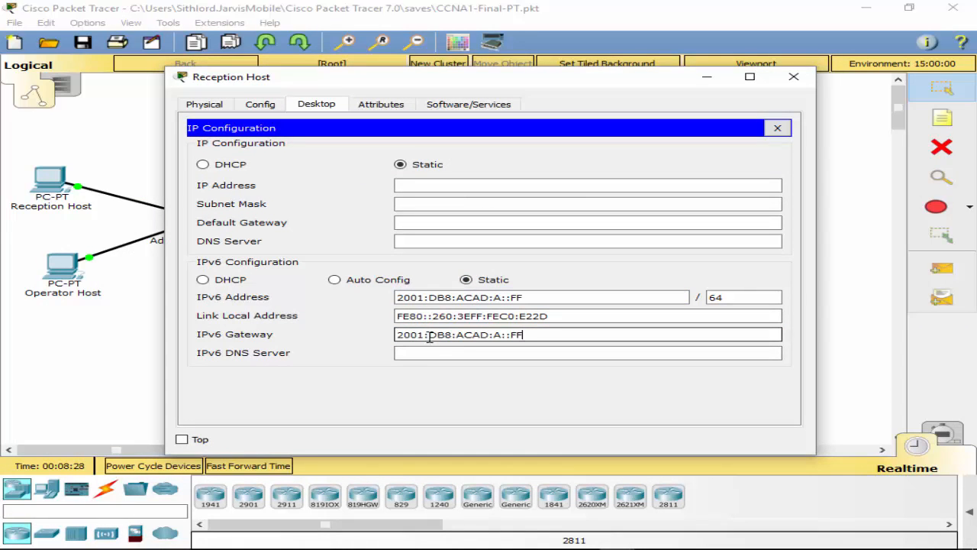
key(BackSpace)
text(1)
key(Return)
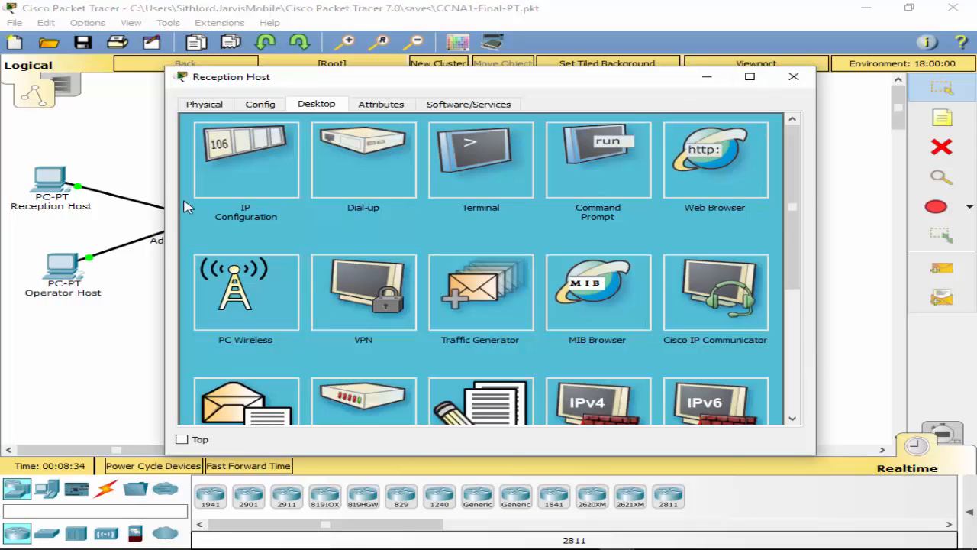
Step: Open the Operator Host's IP Configuration and paste in its IPv6 address
click(61, 276)
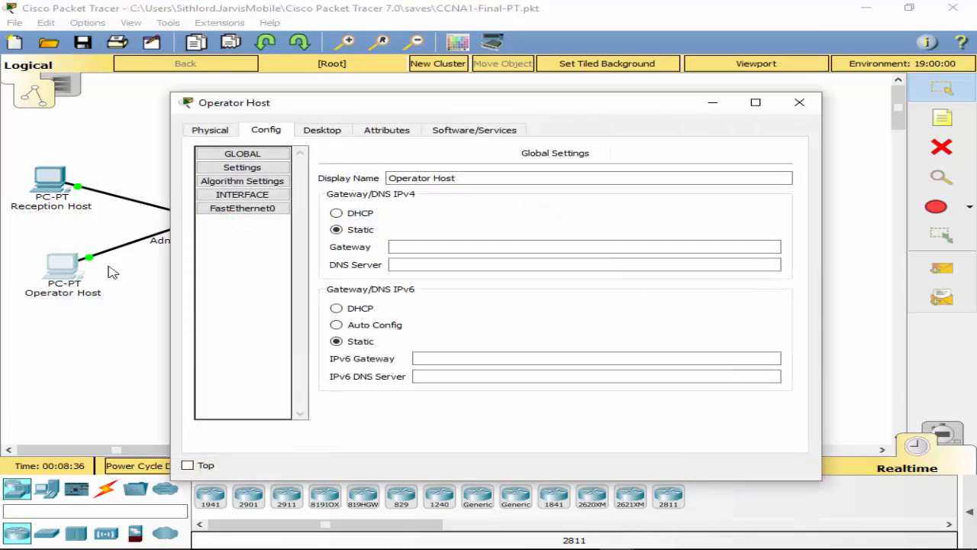
click(321, 131)
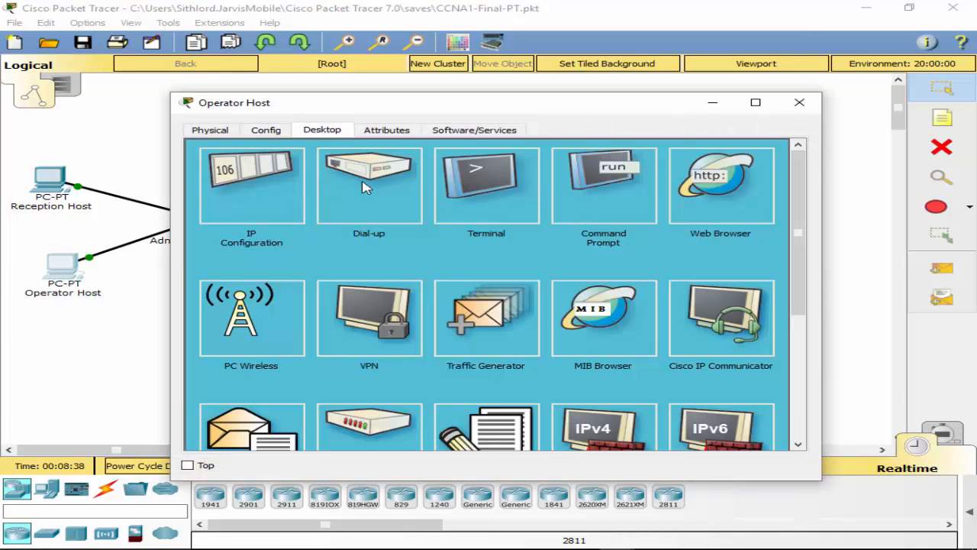
click(244, 187)
click(436, 323)
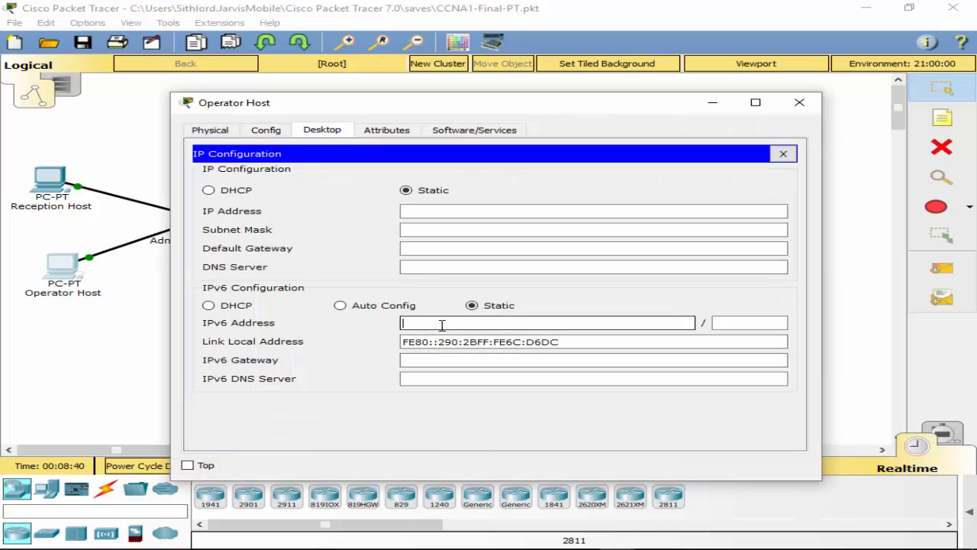
key(ctrl+v)
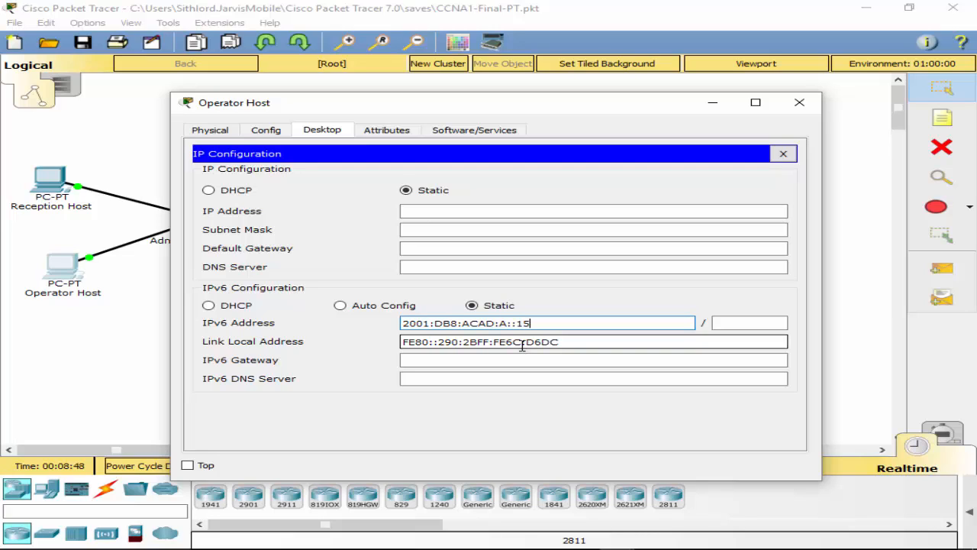
Step: Set IPv6 gateway 2001:DB8:ACAD:A::1 and prefix length 64, then close IP Configuration
click(473, 364)
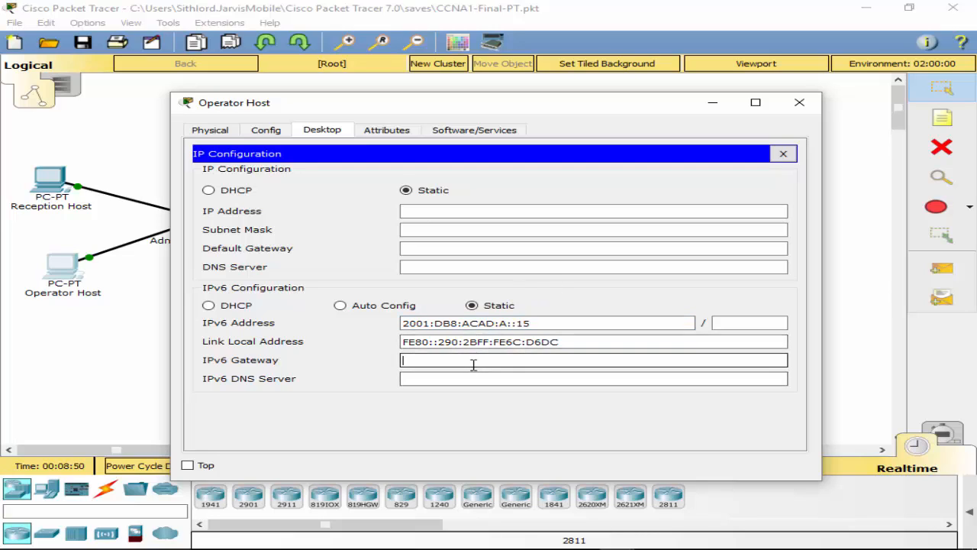
key(ctrl+v)
text(1)
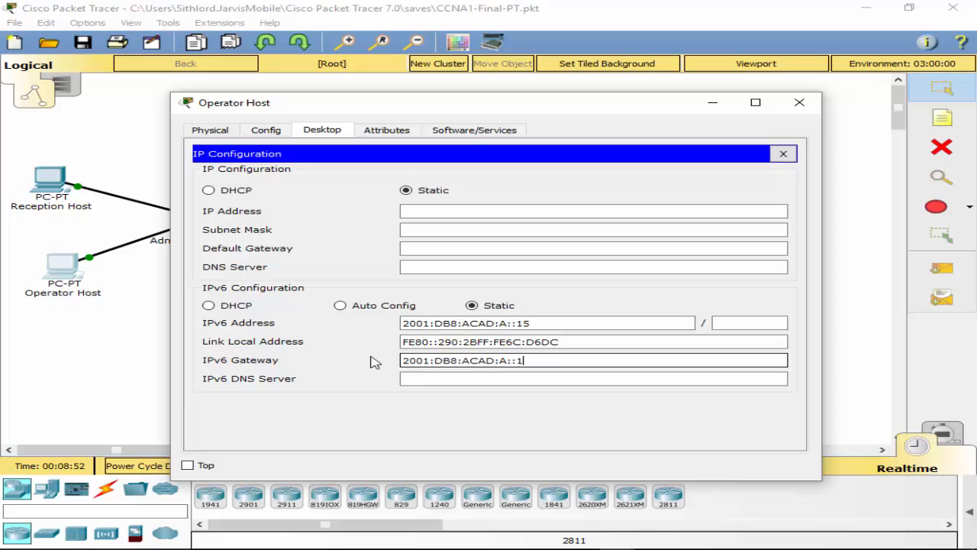
click(733, 325)
text(64)
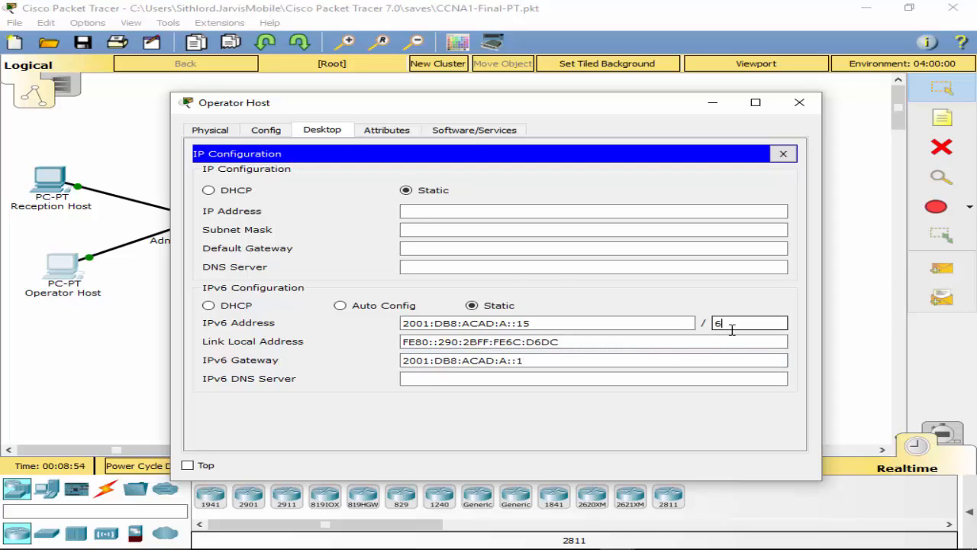
click(581, 377)
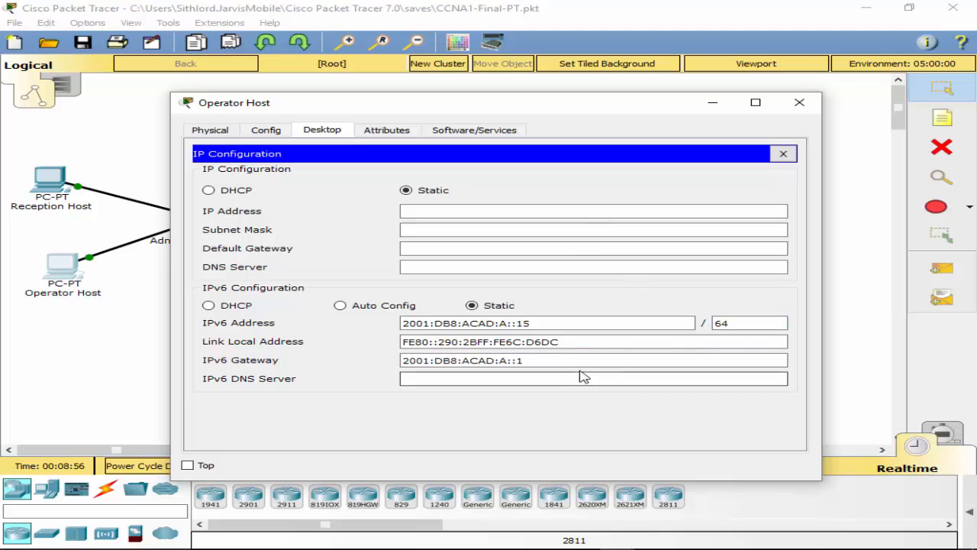
click(586, 360)
click(783, 154)
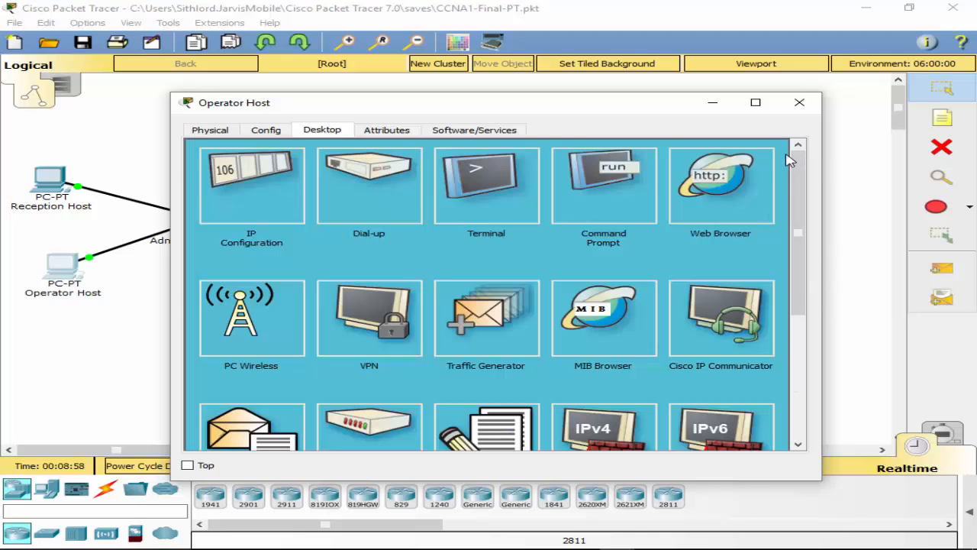
Step: Close the Operator Host, open the IT Host's Desktop tab, and switch to the Word addressing table
click(804, 111)
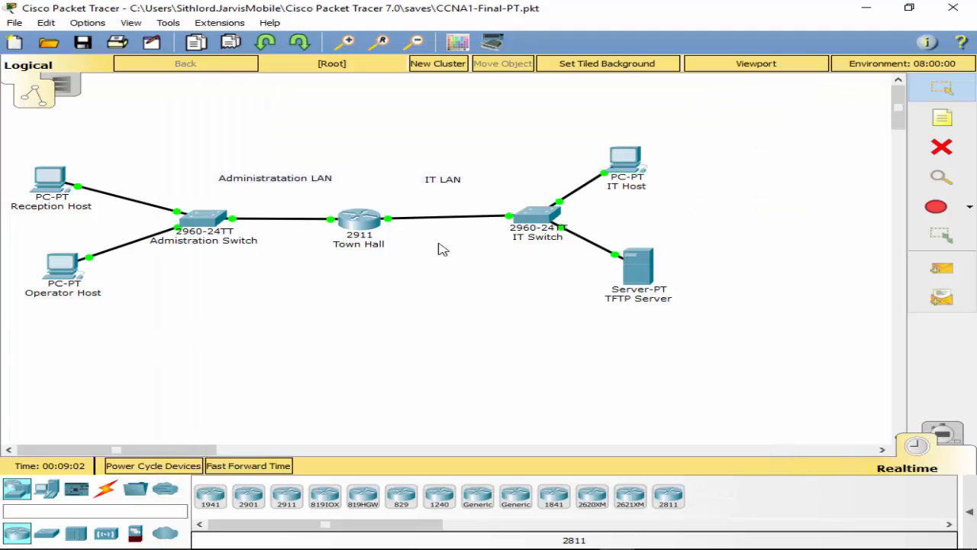
click(625, 159)
click(217, 131)
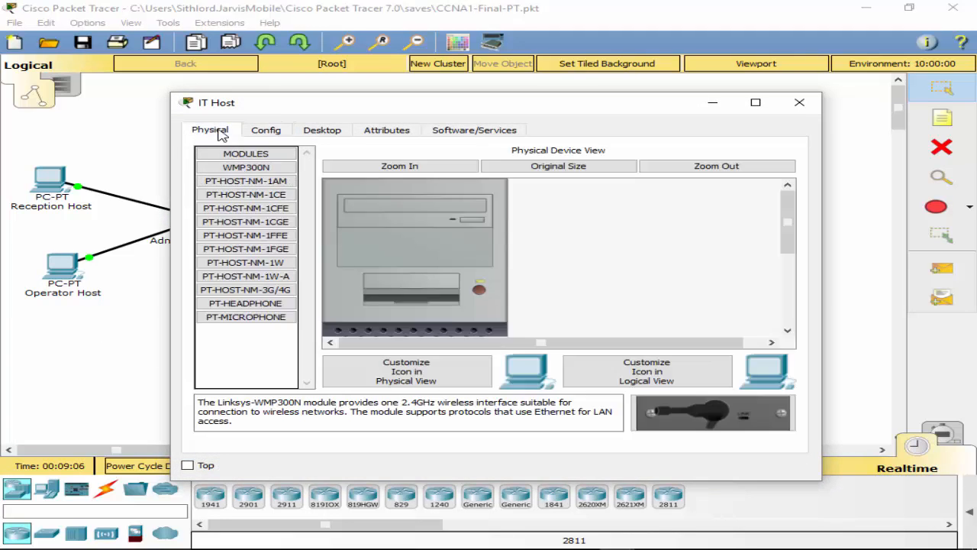
click(267, 131)
click(322, 131)
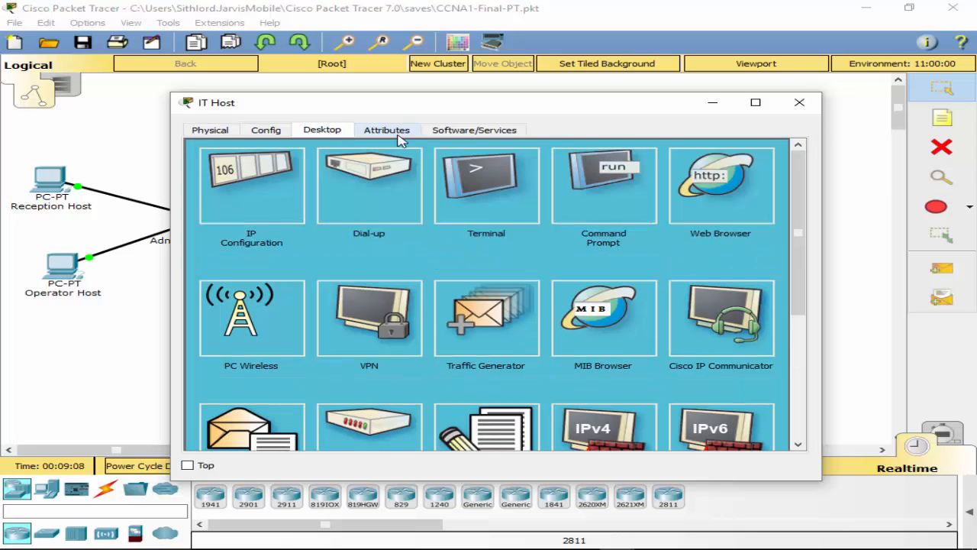
key(alt+Tab)
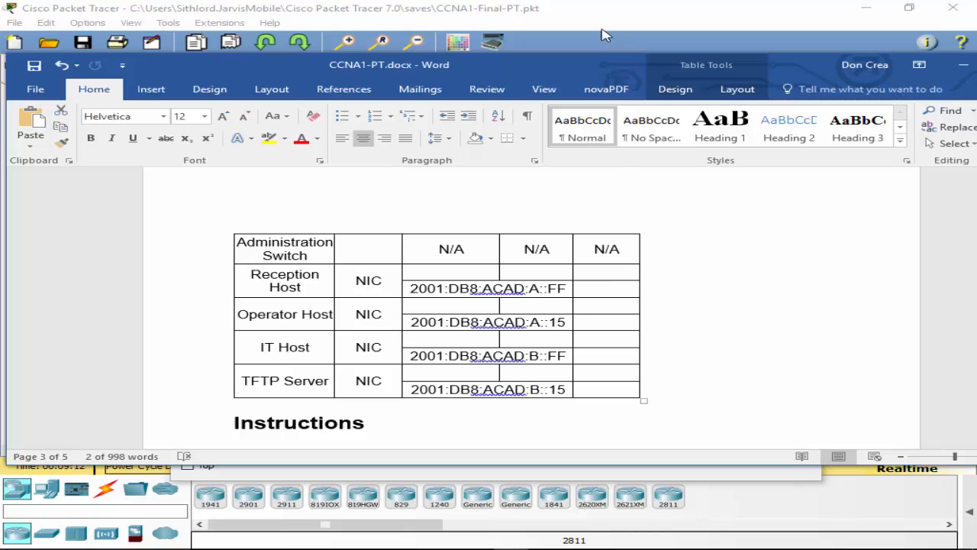
Step: Move the Word and Packet Tracer windows aside, then maximize Packet Tracer
drag(533, 12, 976, 96)
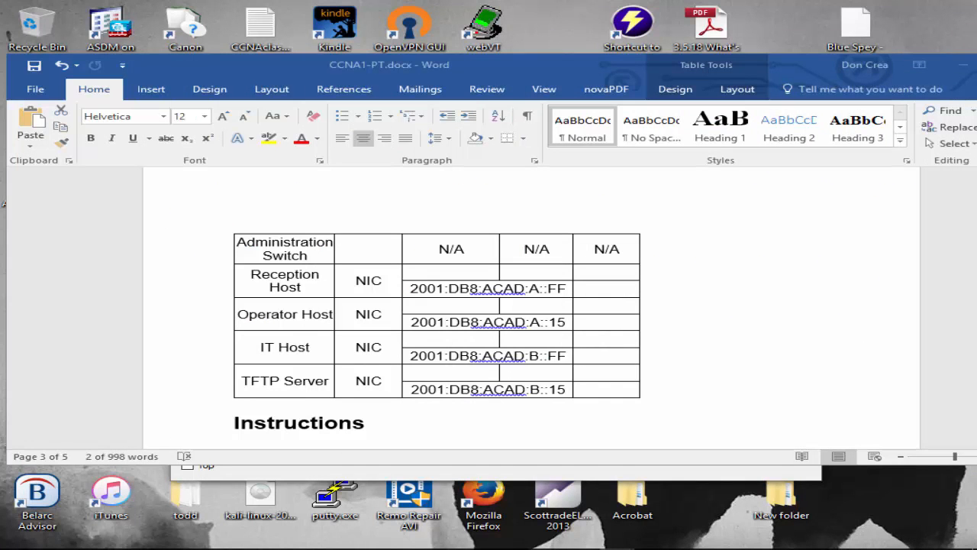
drag(522, 69, 976, 155)
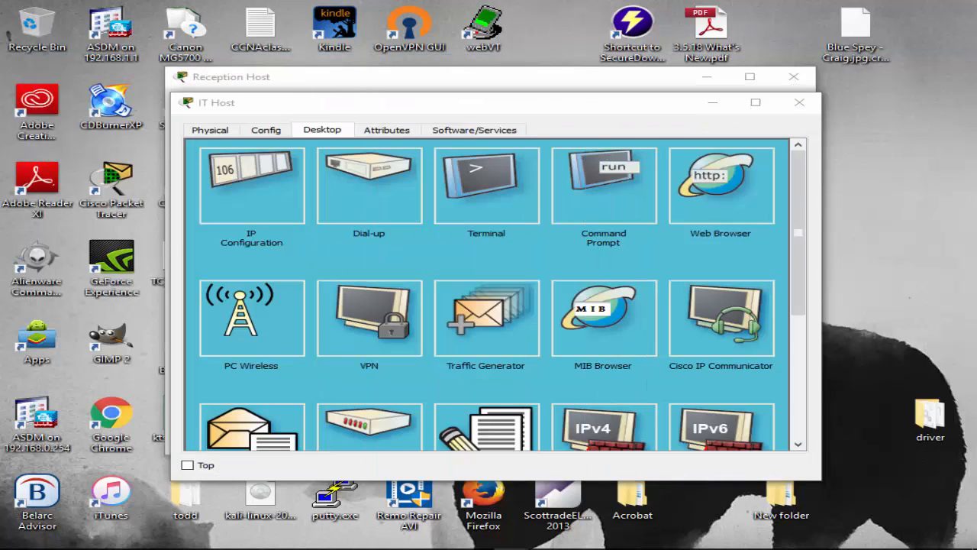
drag(976, 27, 417, 60)
click(744, 54)
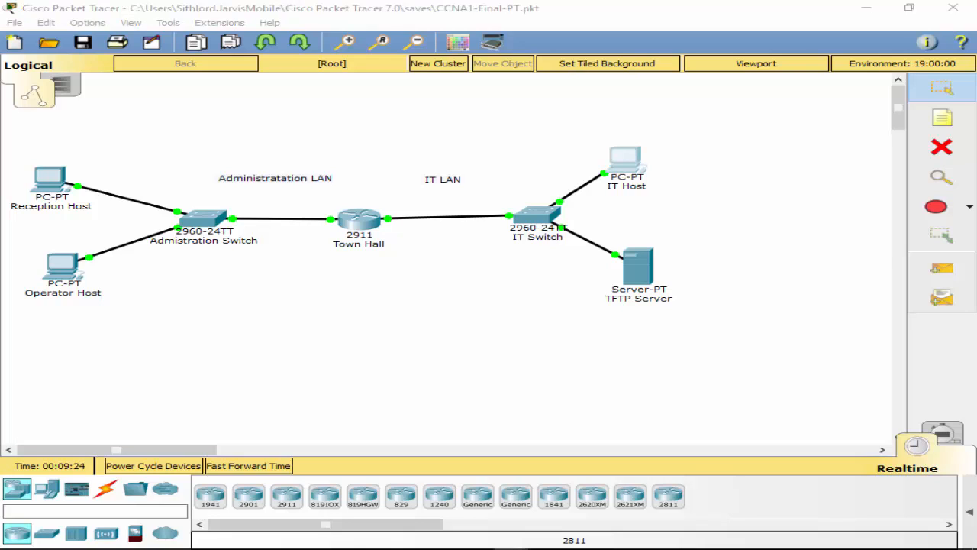
Step: Enter IT Host's IPv6 address 2001:DB8:ACAD:B::FF with prefix length 64
click(626, 159)
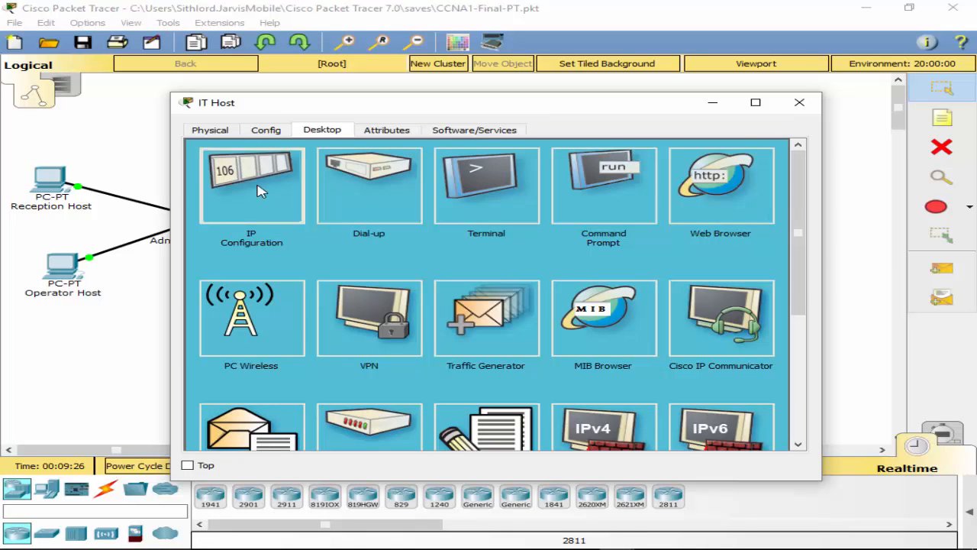
click(291, 180)
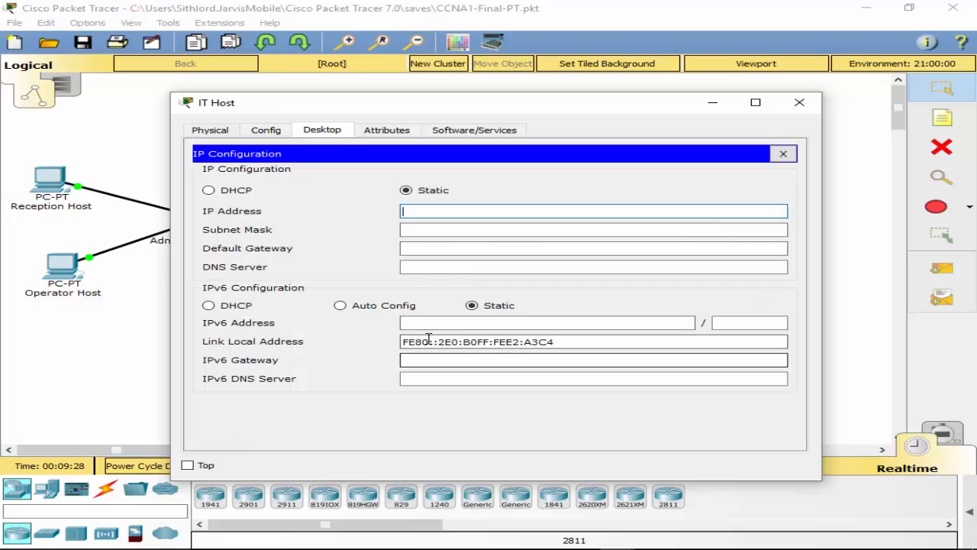
click(437, 324)
text(2001:DB8:ACAD:B::FF)
click(756, 324)
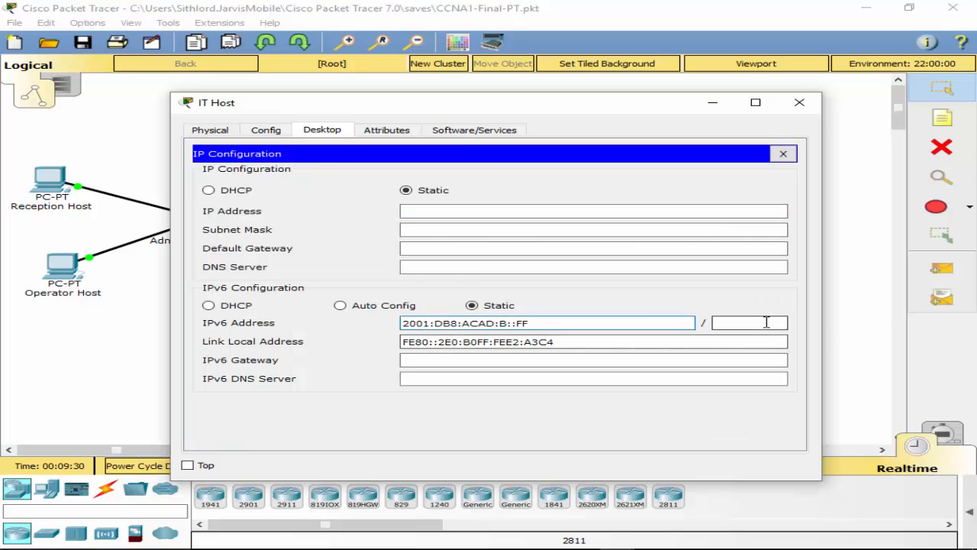
text(64)
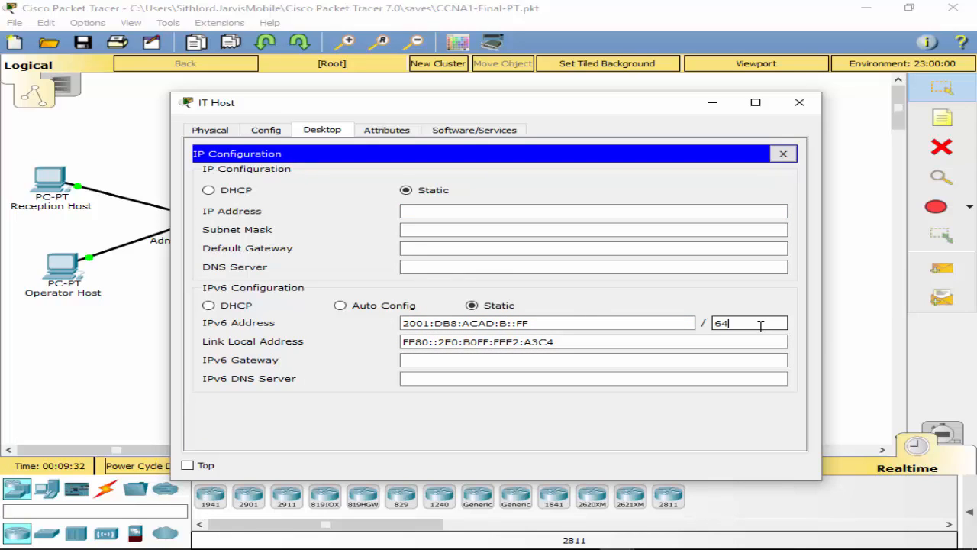
Step: Set IT Host's IPv6 gateway to FE80::1, close it, and open the TFTP Server's settings
click(433, 364)
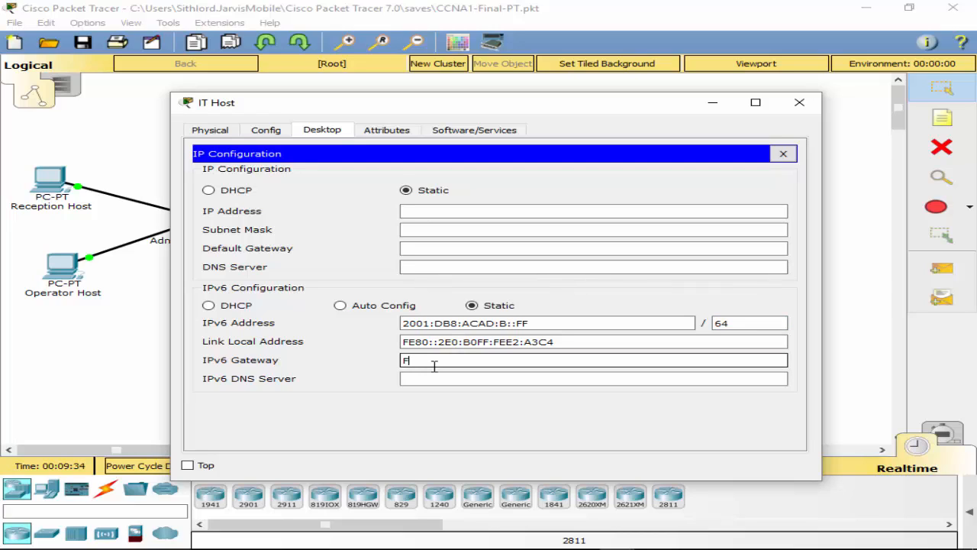
text(FE80::1)
drag(394, 106, 330, 395)
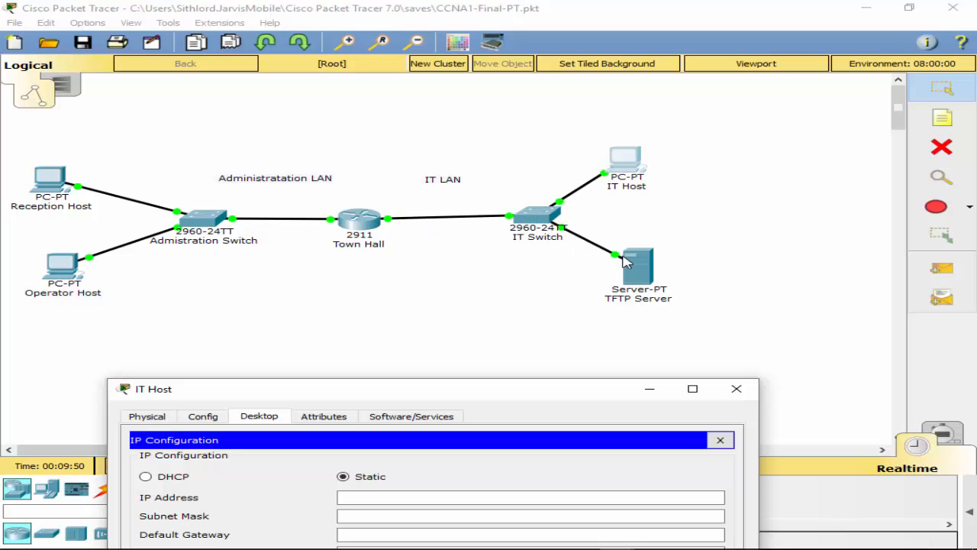
drag(410, 387, 449, 108)
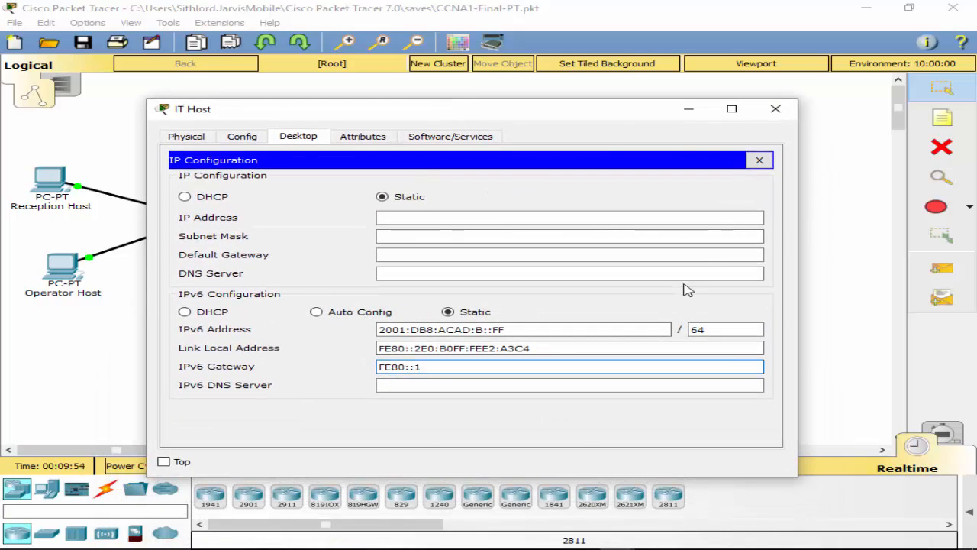
click(759, 160)
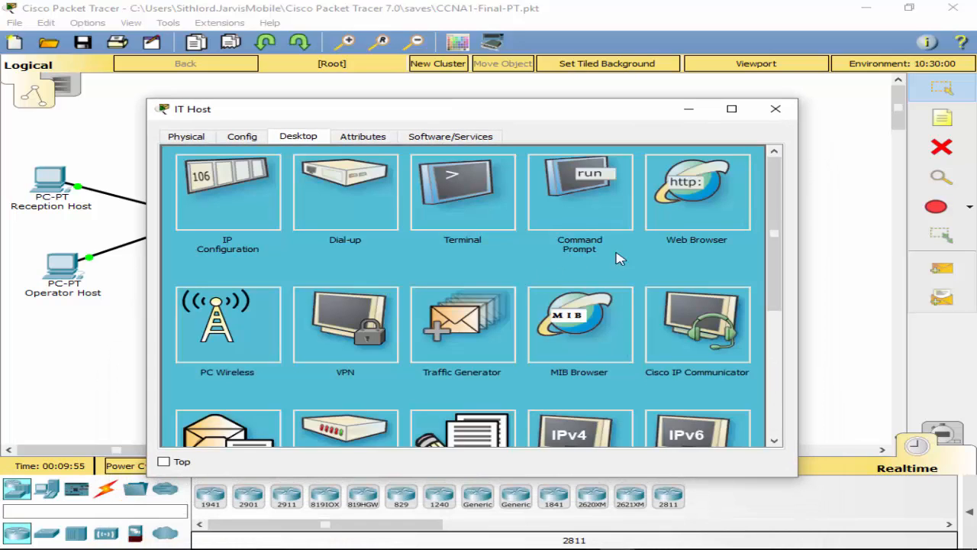
click(778, 112)
click(639, 266)
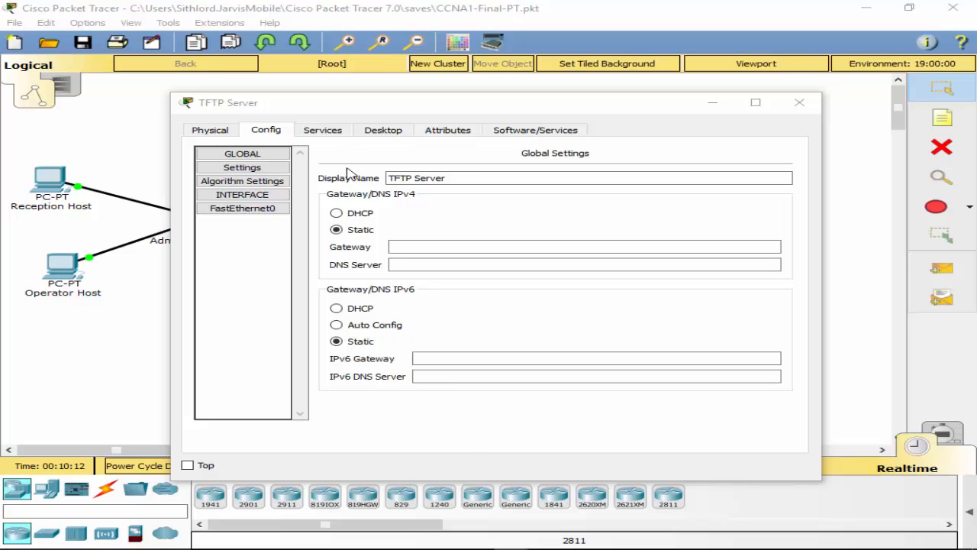
Step: Enter the TFTP Server's IPv6 address 2001:DB8:ACAD:B::15 in IP Configuration
click(381, 131)
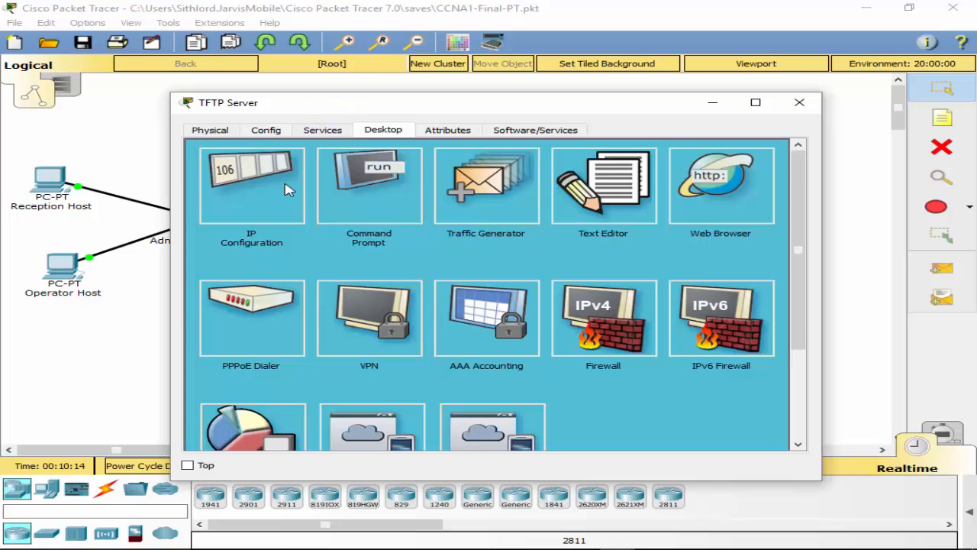
click(288, 189)
click(471, 343)
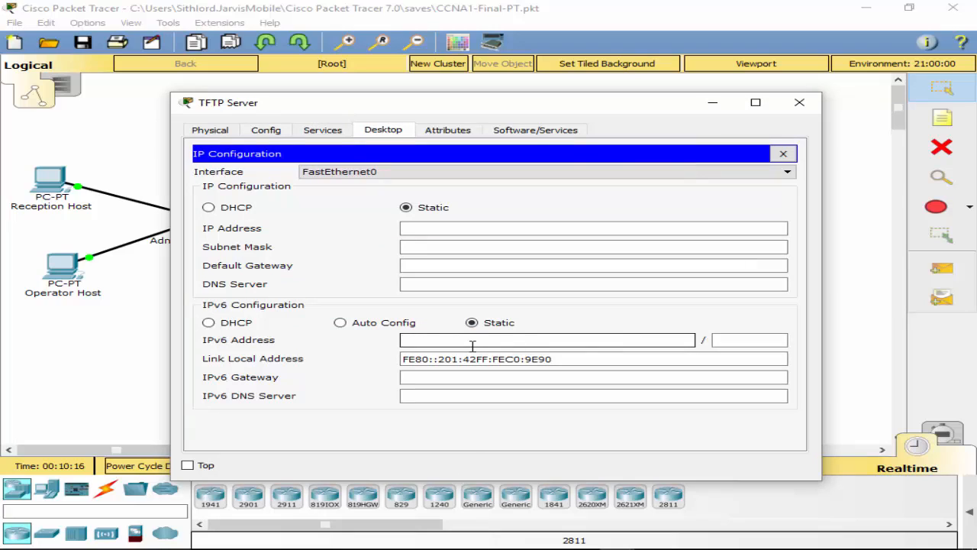
text(2001:DB8:ACAD:B::15)
drag(403, 341, 507, 344)
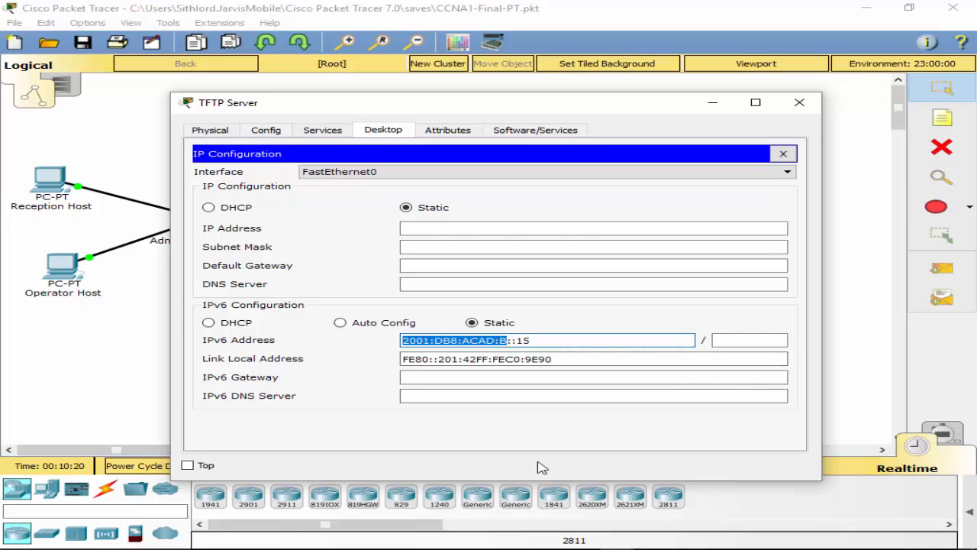
click(509, 341)
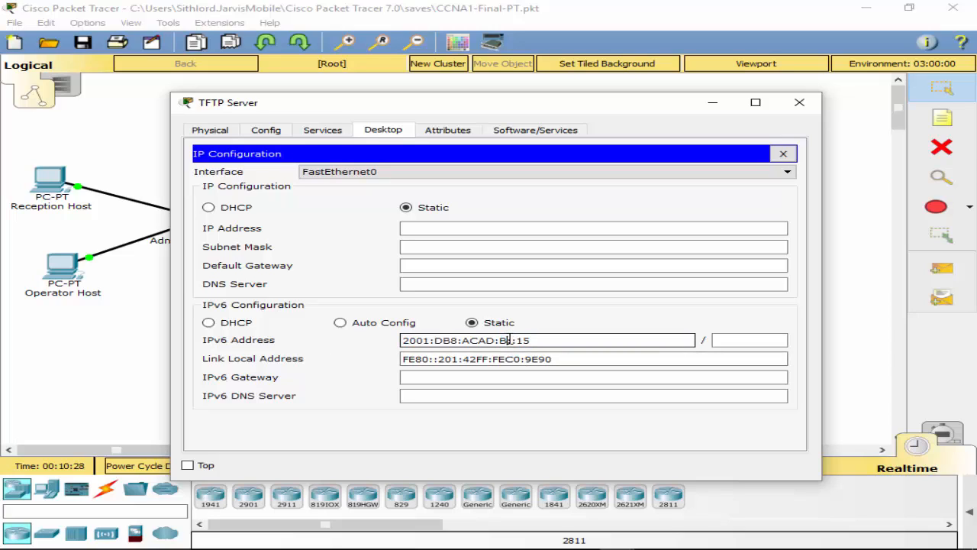
drag(509, 341, 526, 340)
click(741, 340)
click(547, 341)
text(1)
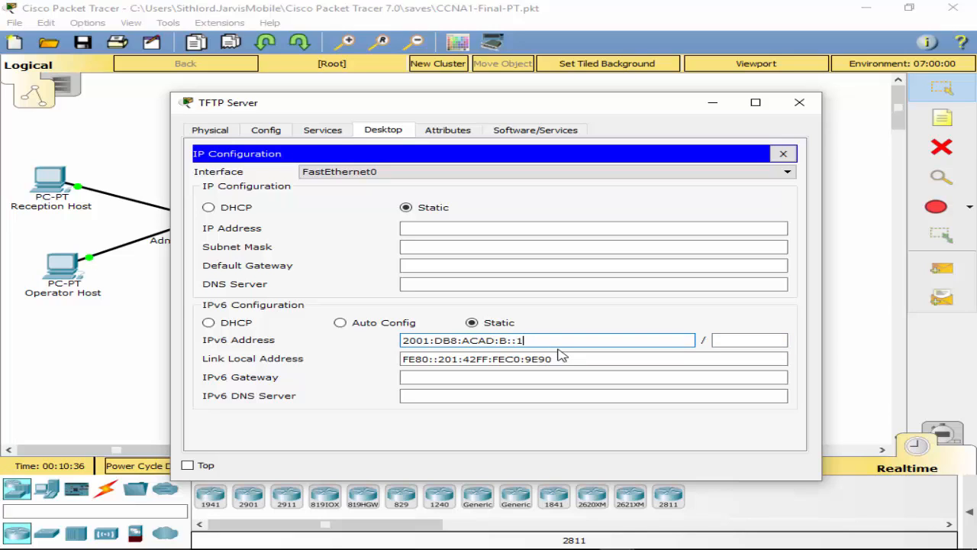
text(5)
key(Tab)
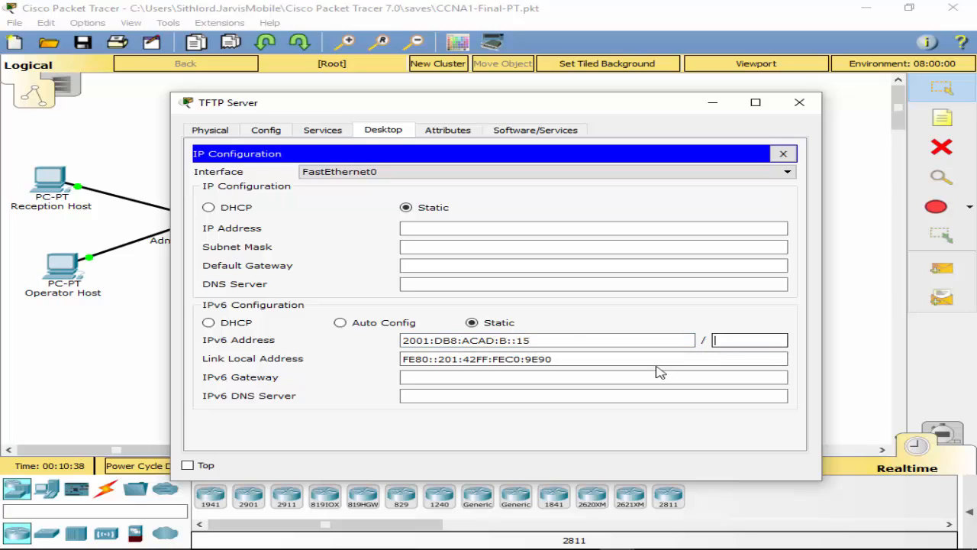
click(558, 340)
key(BackSpace)
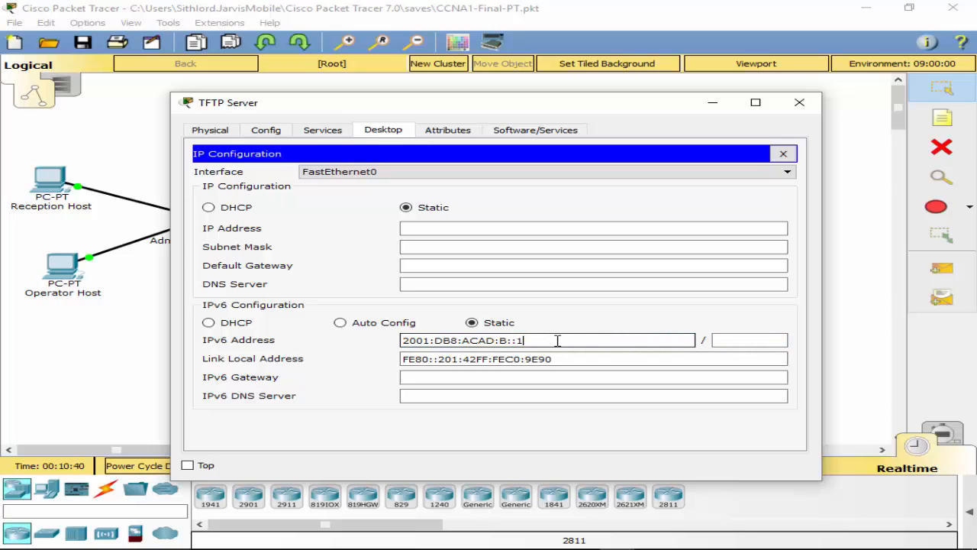
text(5)
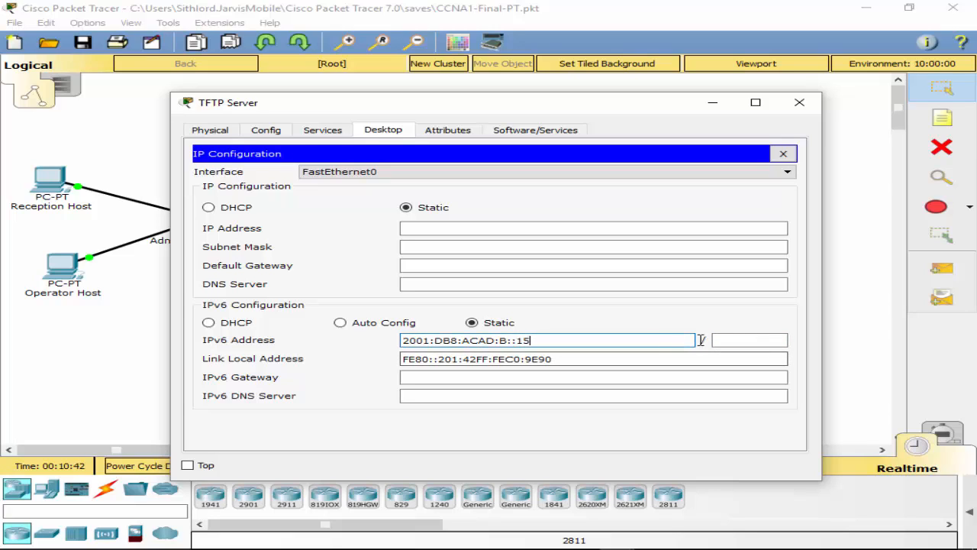
Step: Set IPv6 prefix length 64 and gateway FE80::1, then close the TFTP Server window
click(744, 341)
text(64)
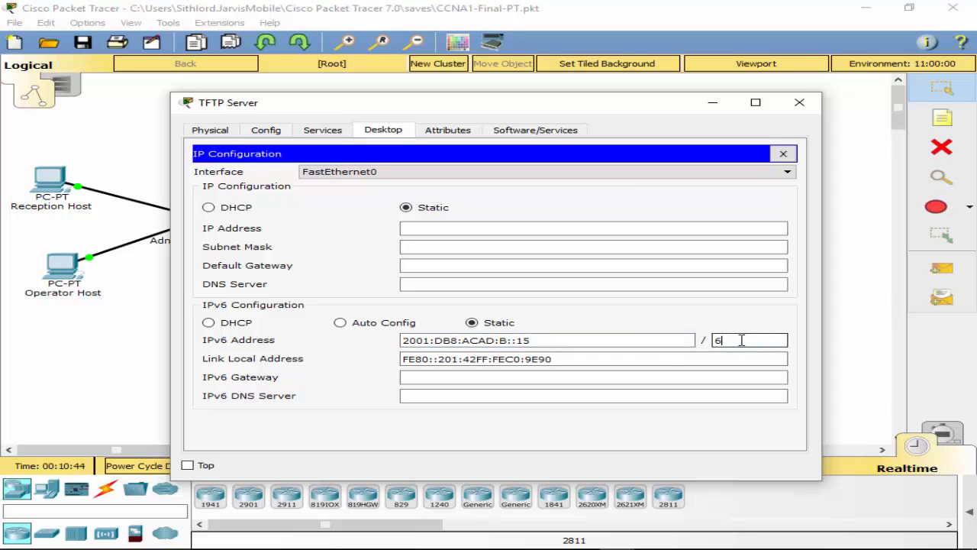
click(567, 377)
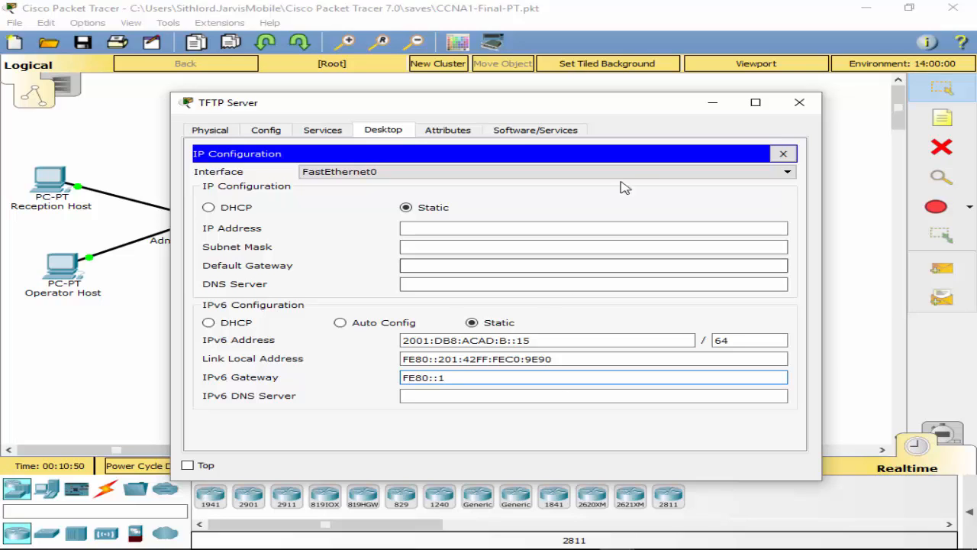
click(802, 101)
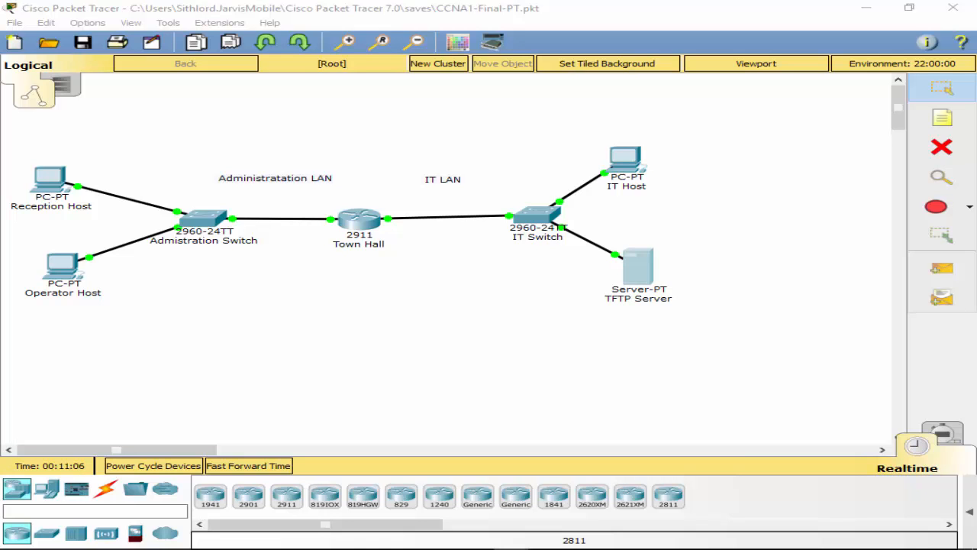
Step: Fill subnet 1's Ending Address cell in the Word addressing table with 192.168.1.31
drag(976, 44, 655, 47)
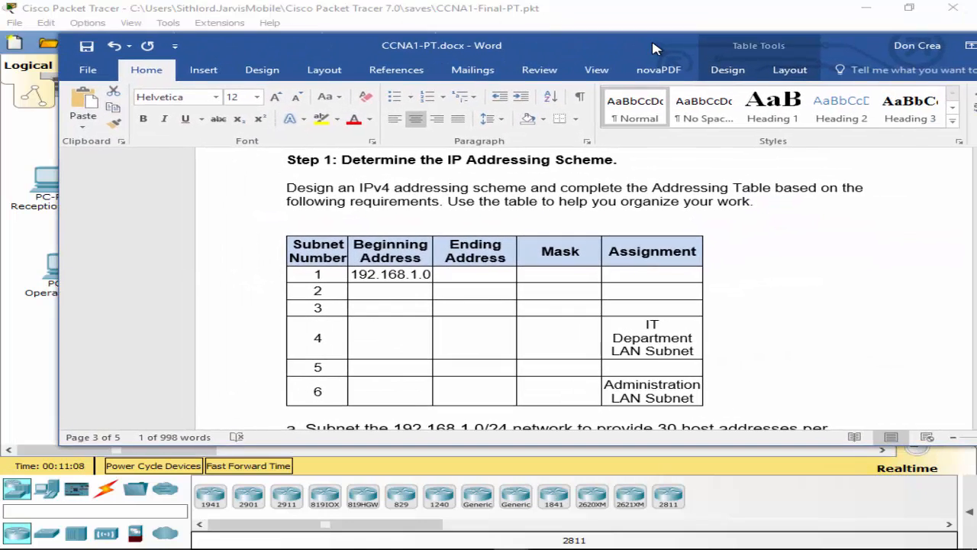
click(473, 276)
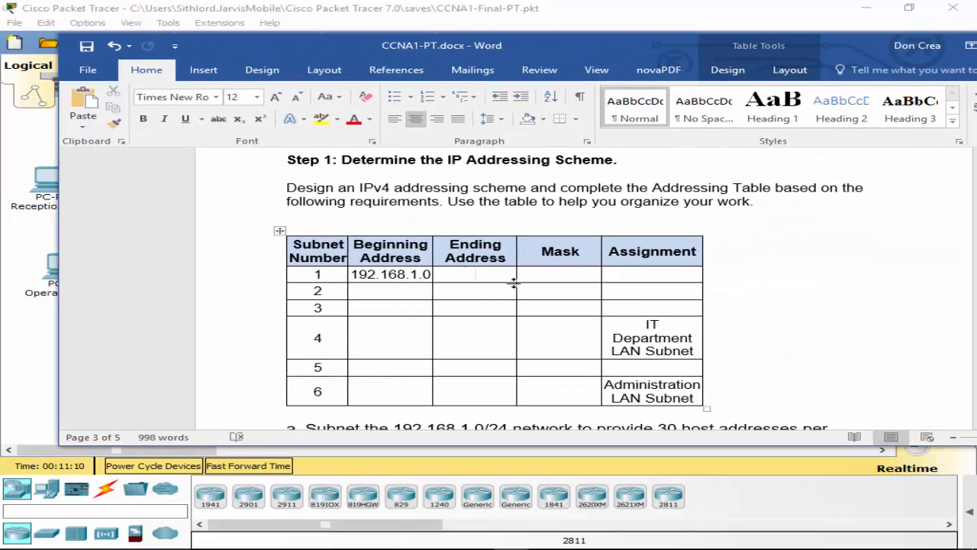
scroll(486, 234, down, 3)
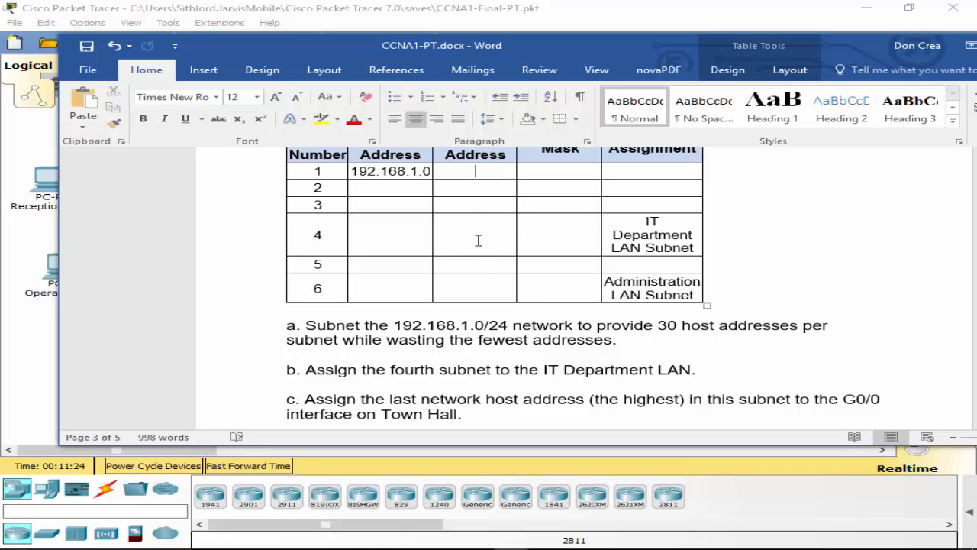
text(31)
click(458, 172)
text(192.168.1)
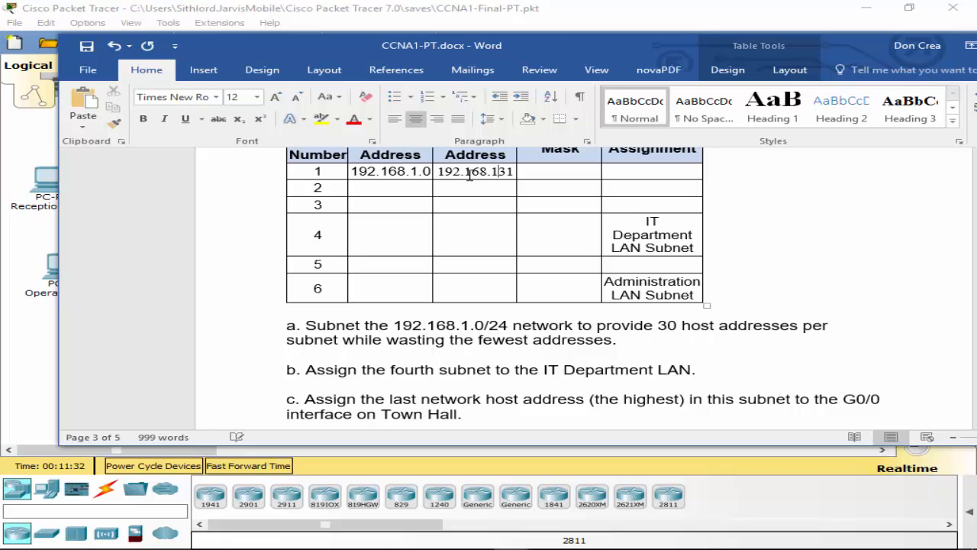
text(.)
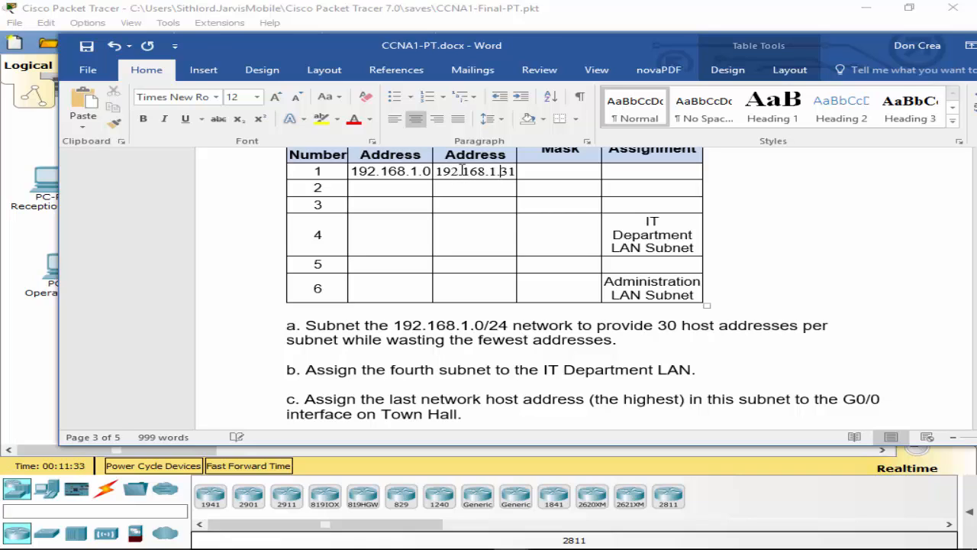
click(562, 171)
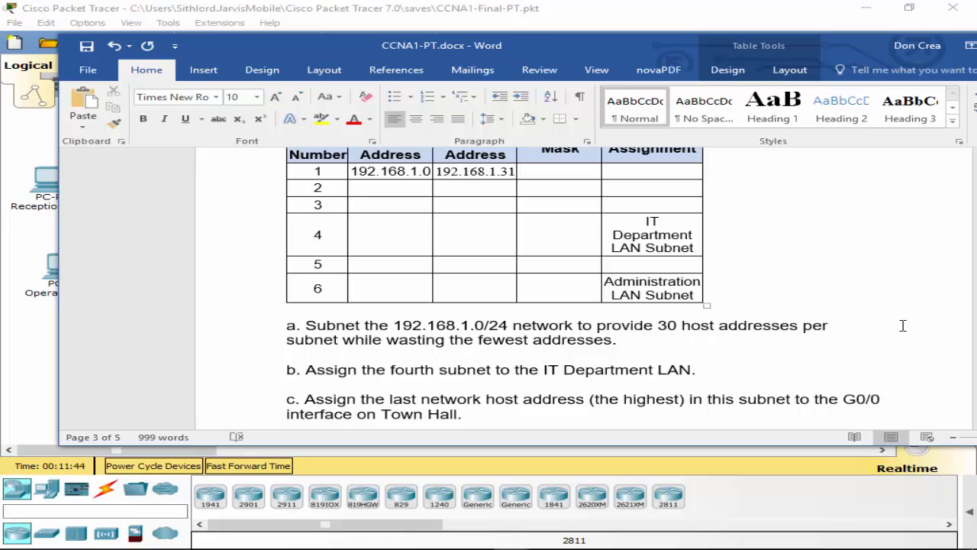
double_click(666, 324)
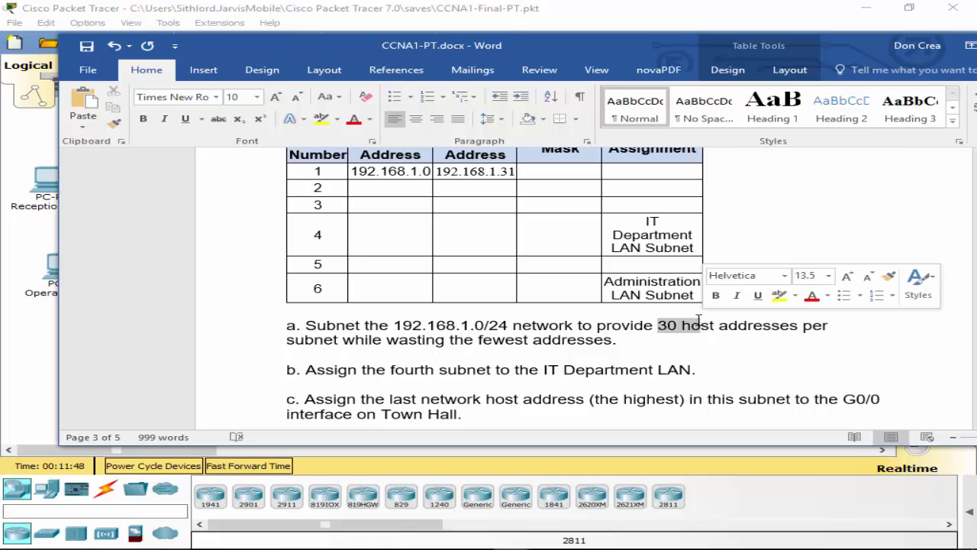
click(667, 325)
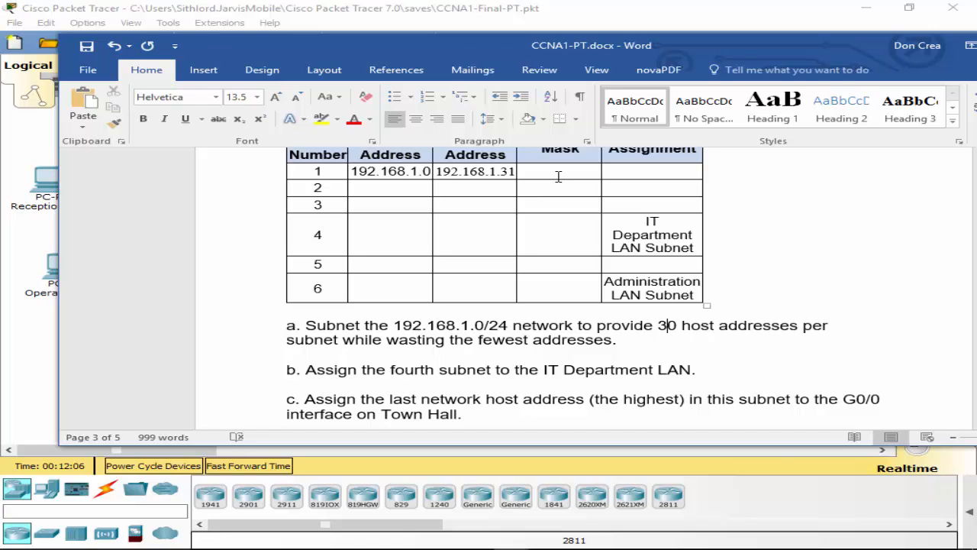
Step: Enter subnet 1's mask as 255.255.255.224, correcting the mistyped digits
click(558, 176)
text(255)
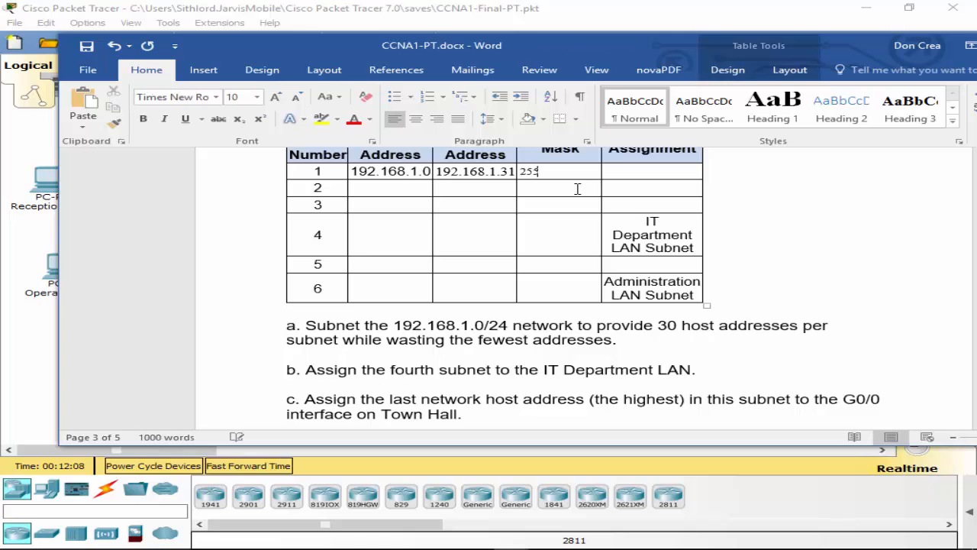
text(.255.24)
text(5.224)
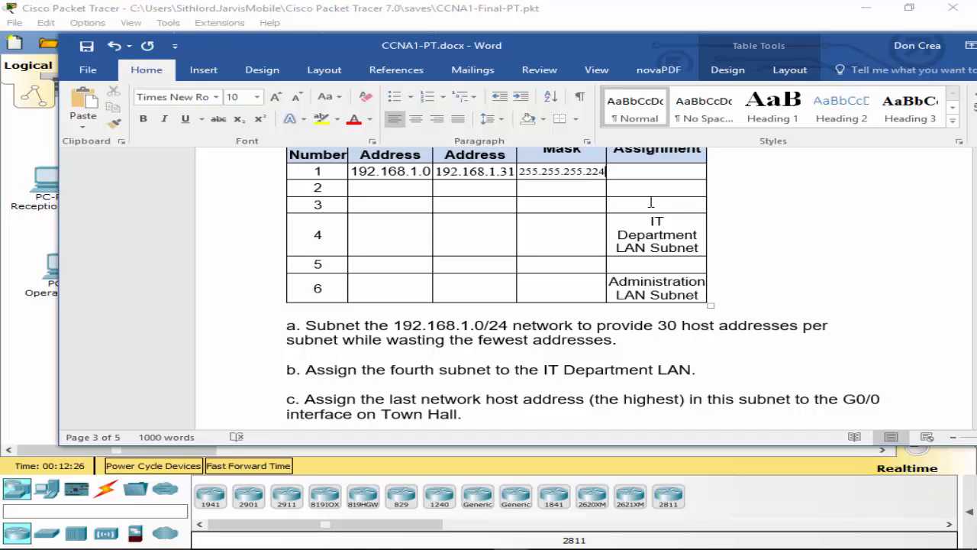
key(BackSpace)
text(3)
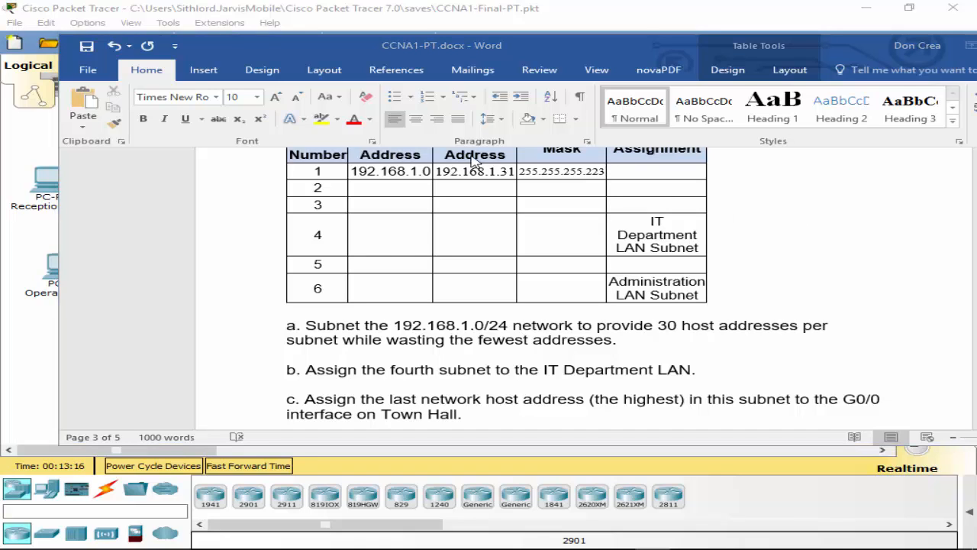
click(602, 171)
key(Delete)
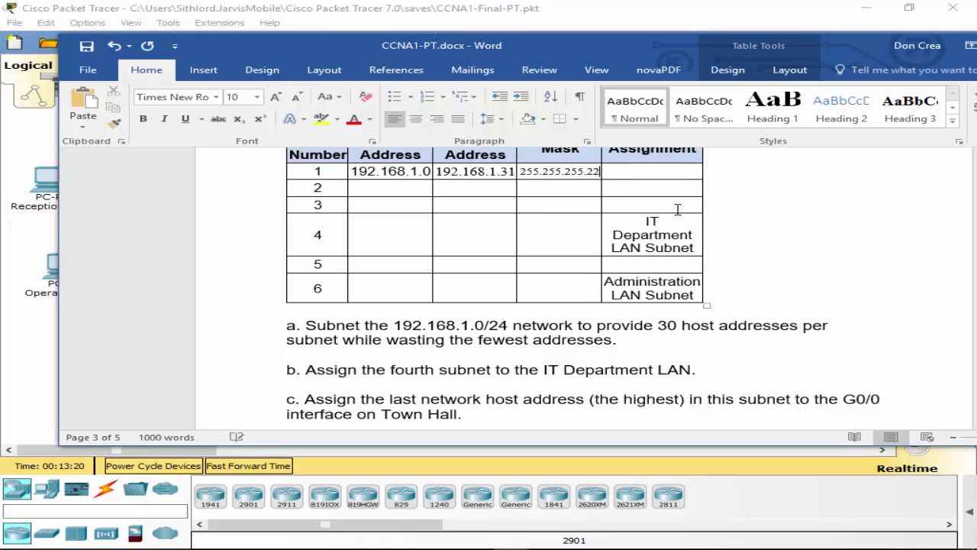
text(4)
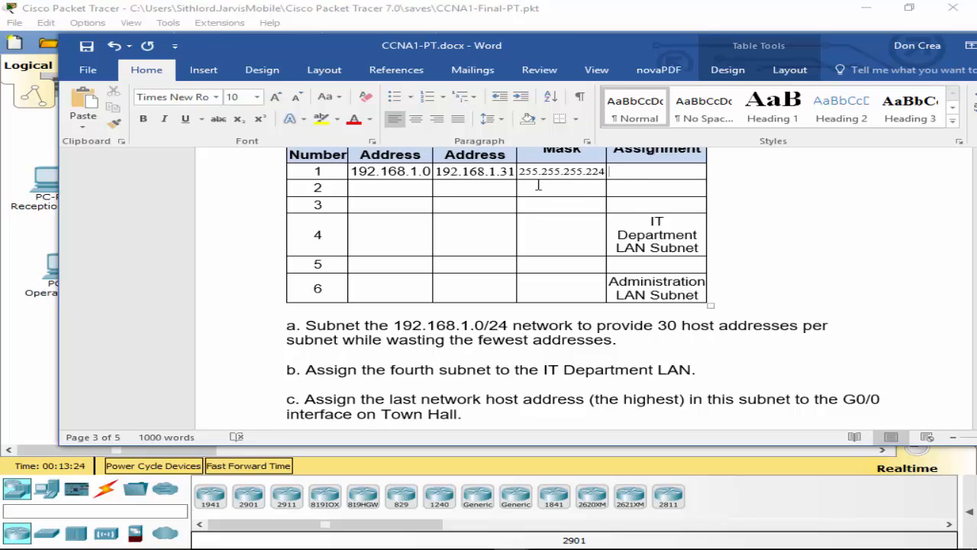
drag(586, 172, 606, 181)
click(577, 171)
Step: Enter 192.168.1.30 in subnet 1's Assignment cell
click(623, 178)
scroll(664, 212, up, 1)
scroll(693, 242, down, 1)
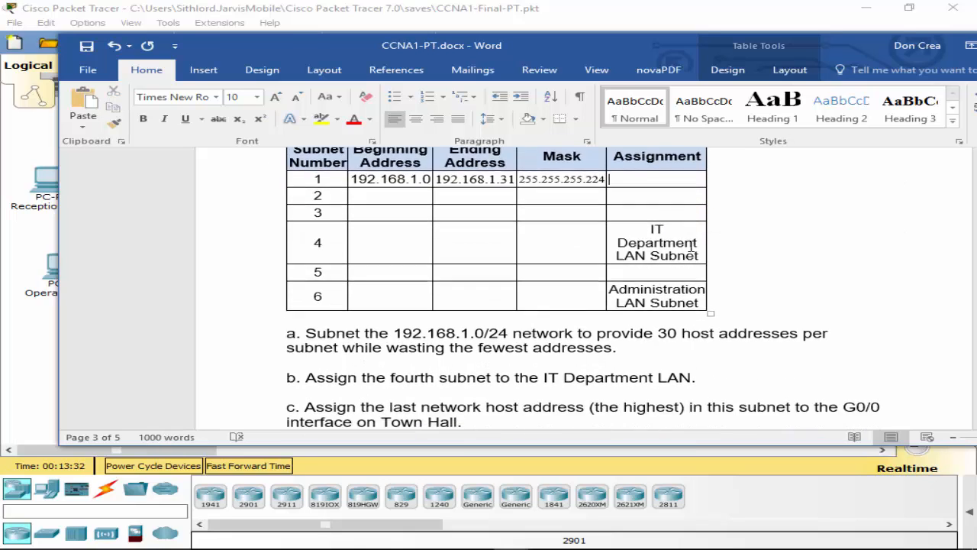
scroll(694, 243, down, 2)
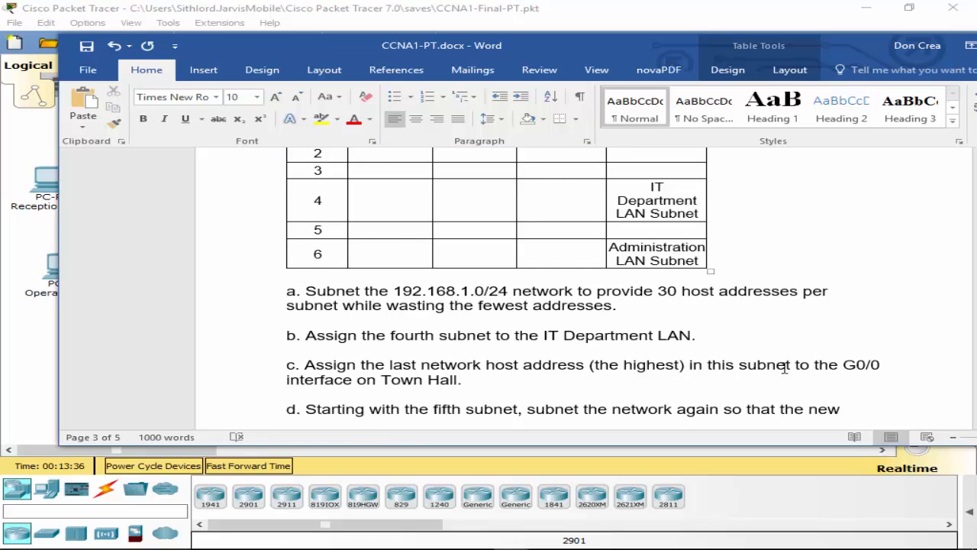
scroll(764, 370, up, 1)
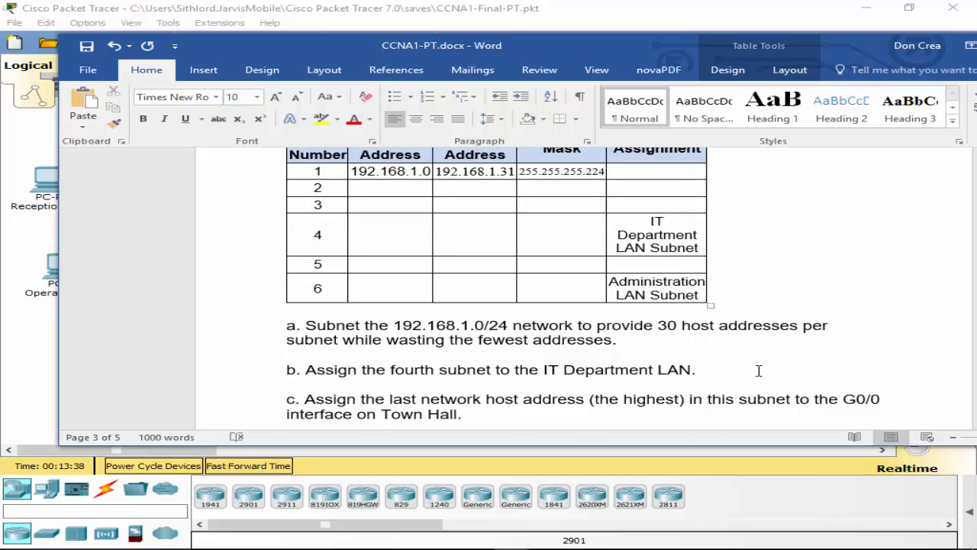
scroll(649, 198, up, 2)
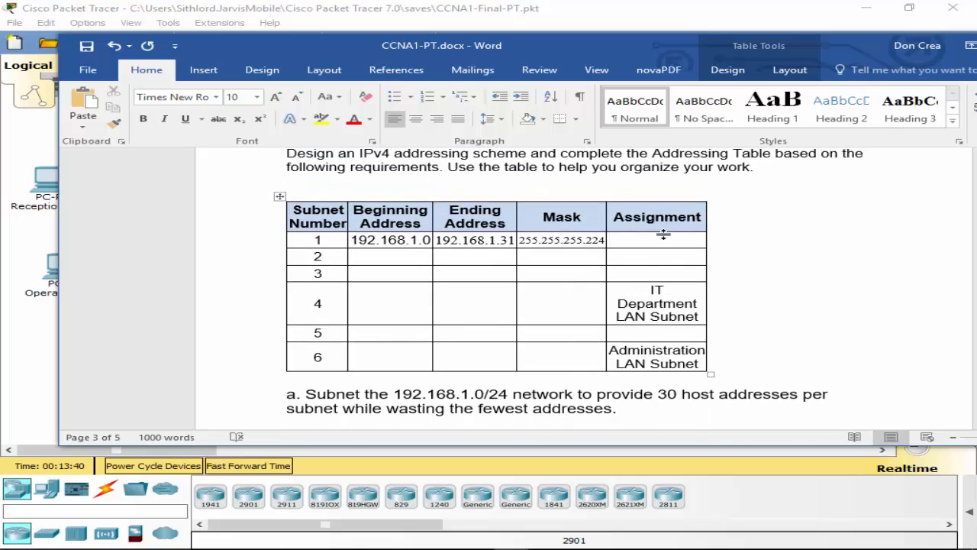
scroll(663, 235, down, 3)
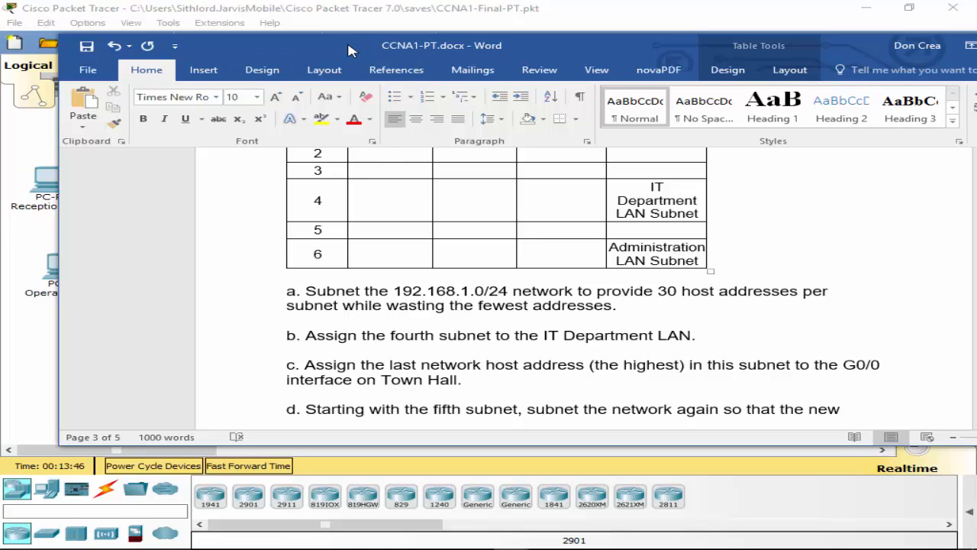
drag(349, 47, 233, 79)
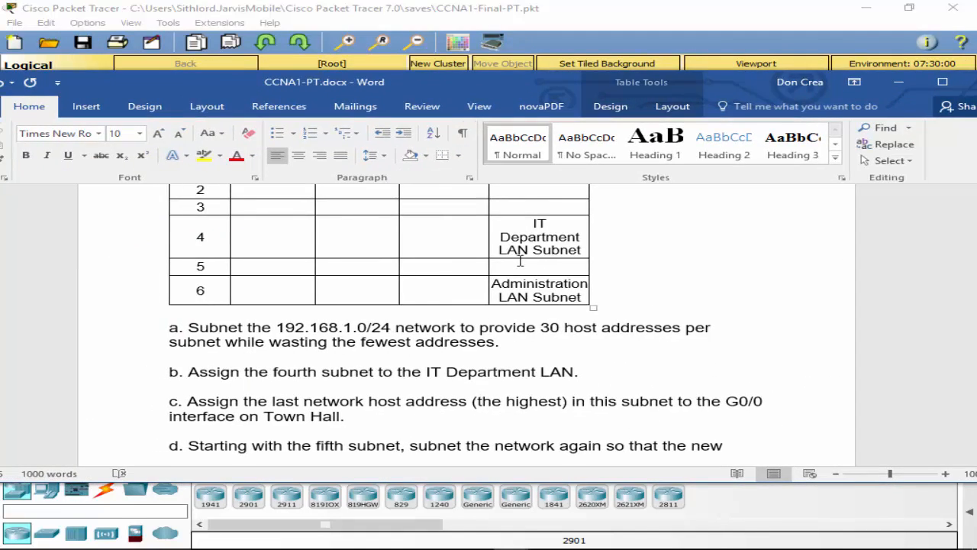
scroll(518, 264, up, 3)
text(92)
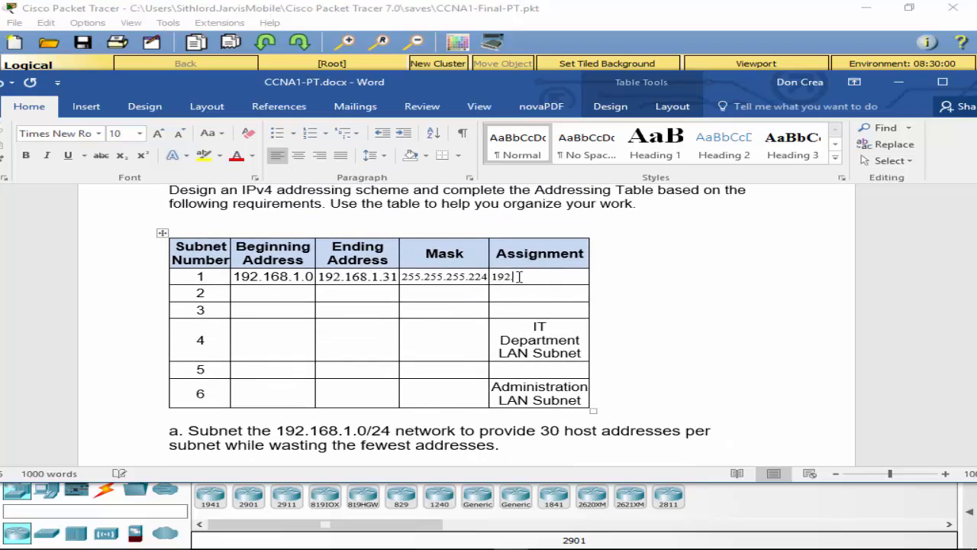
text(.168.1.30)
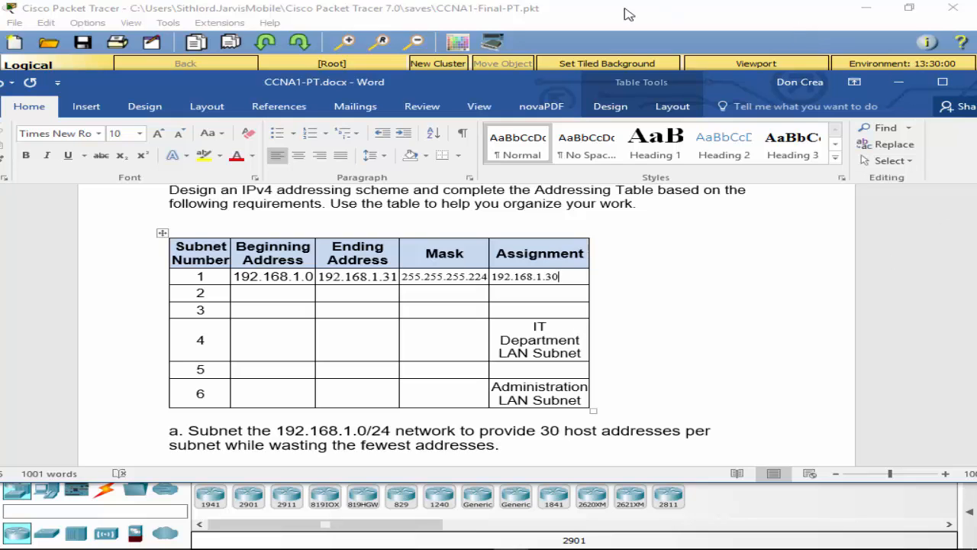
drag(611, 11, 976, 86)
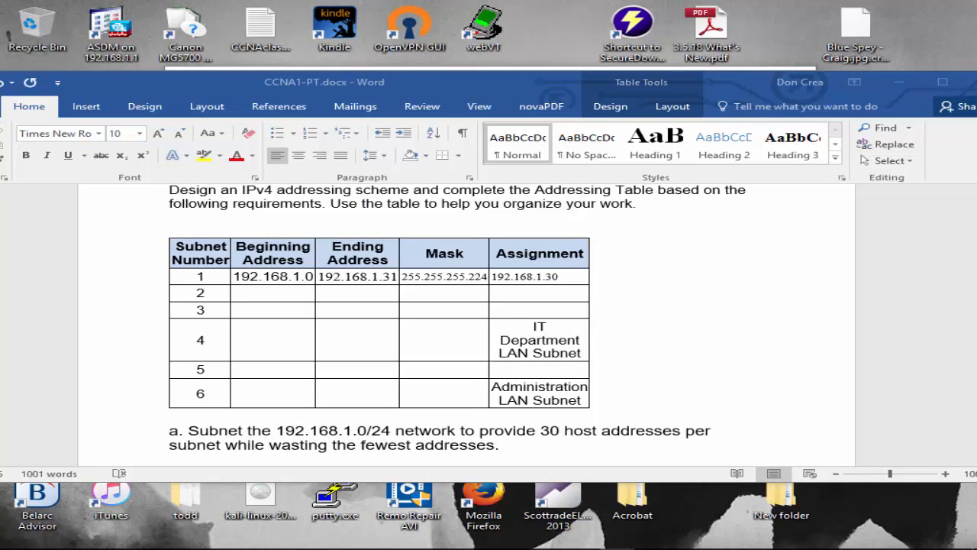
Step: Bring the Packet Tracer window back and open the Town Hall router's CLI
mouse_move(976, 38)
mouse_down()
mouse_move(955, 16)
mouse_move(976, 17)
mouse_move(976, 31)
mouse_up()
mouse_move(338, 541)
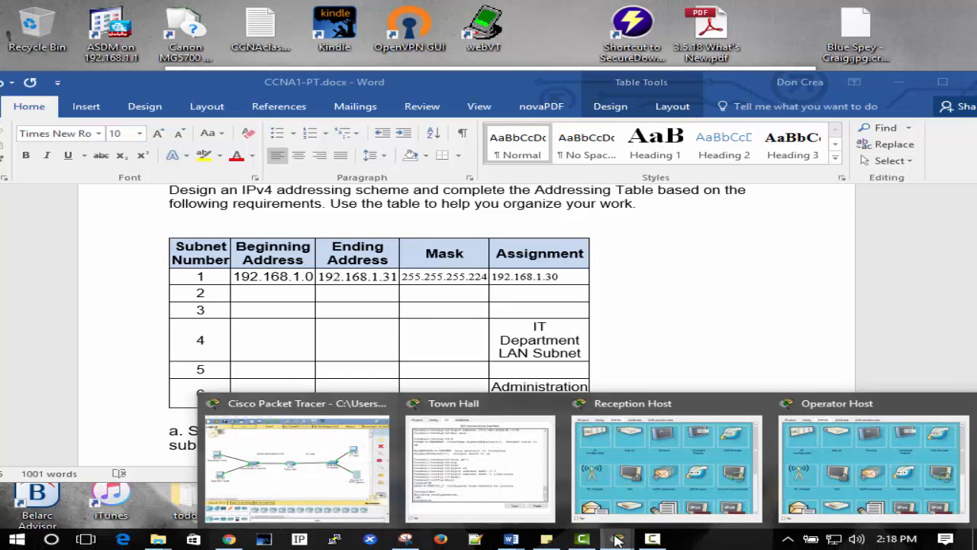
drag(976, 26, 396, 0)
click(360, 222)
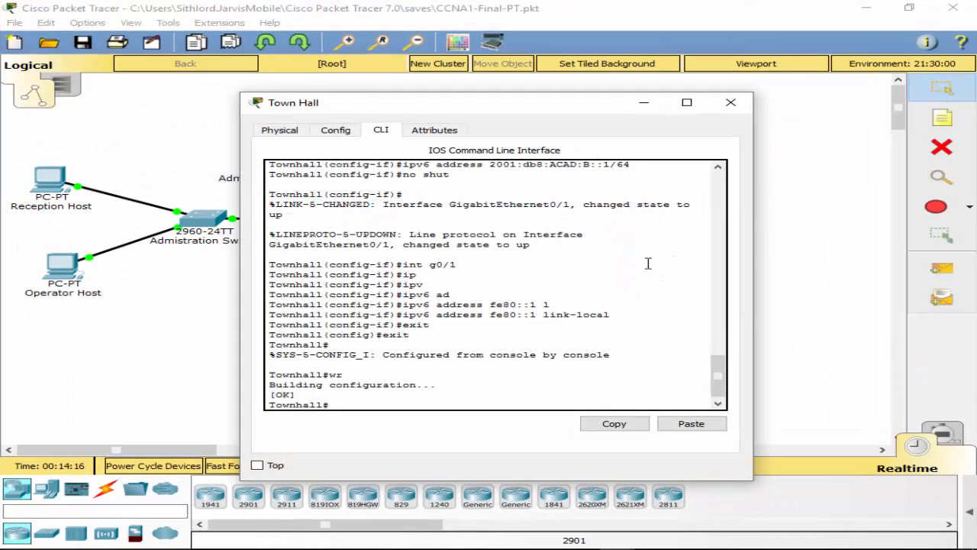
Step: Bring the CCNA1-PT Word document back in front of Packet Tracer
mouse_move(389, 548)
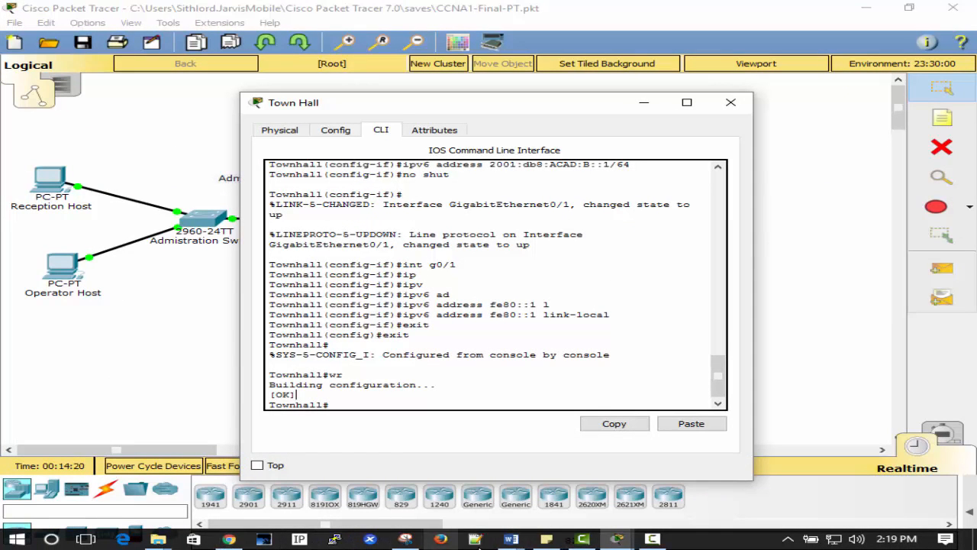
click(510, 539)
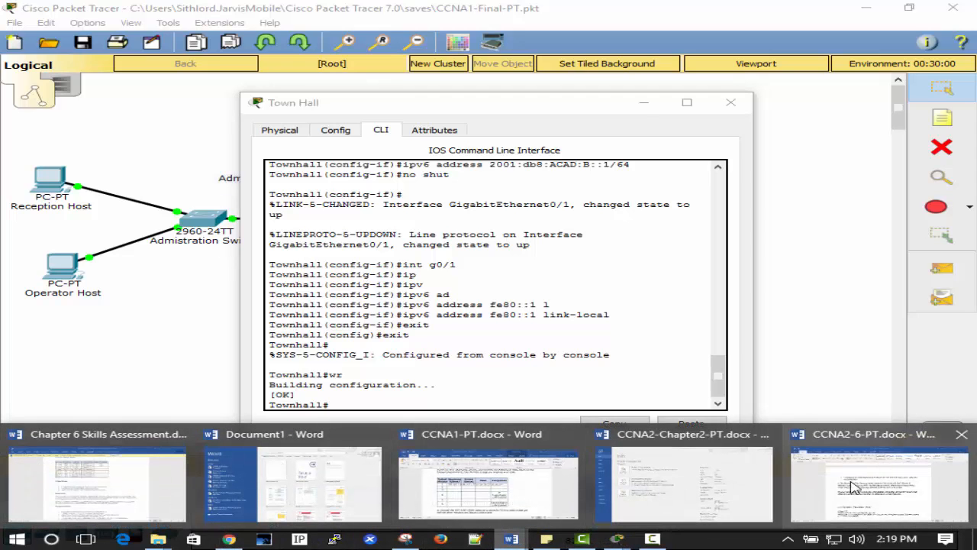
mouse_move(414, 477)
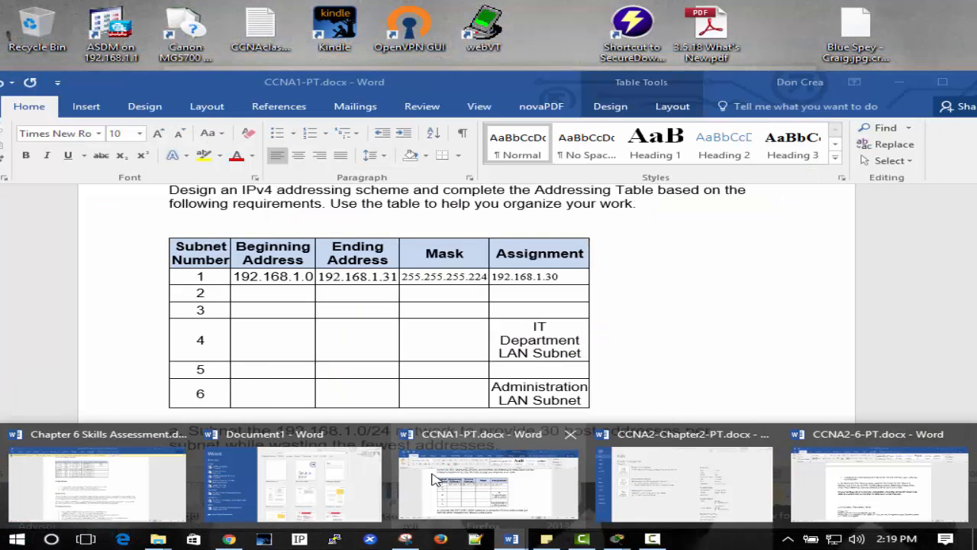
click(457, 481)
drag(461, 82, 976, 83)
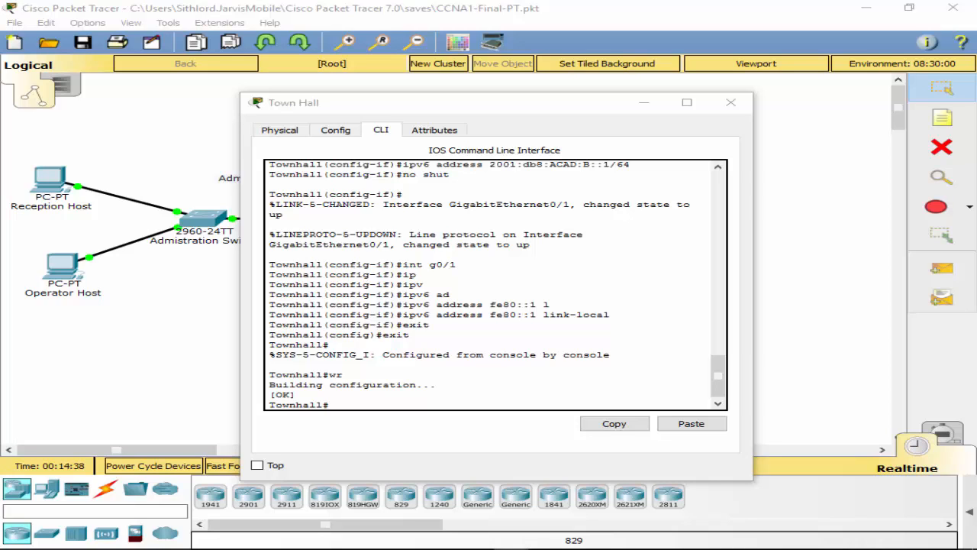
drag(976, 107, 686, 58)
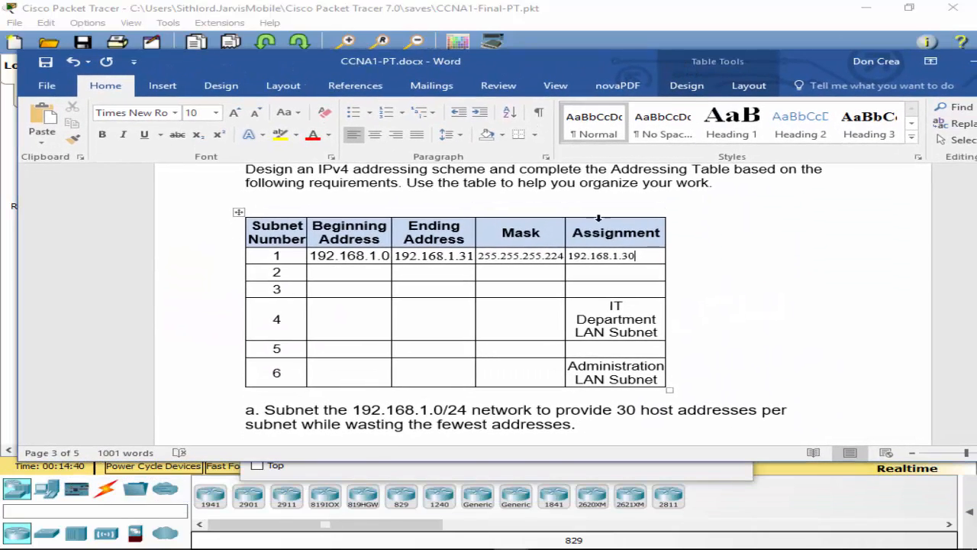
Step: Enter beginning addresses .32, .64 and .96 for subnets 2, 3 and 4
scroll(598, 237, down, 1)
scroll(598, 257, down, 2)
scroll(589, 255, up, 2)
scroll(537, 281, down, 1)
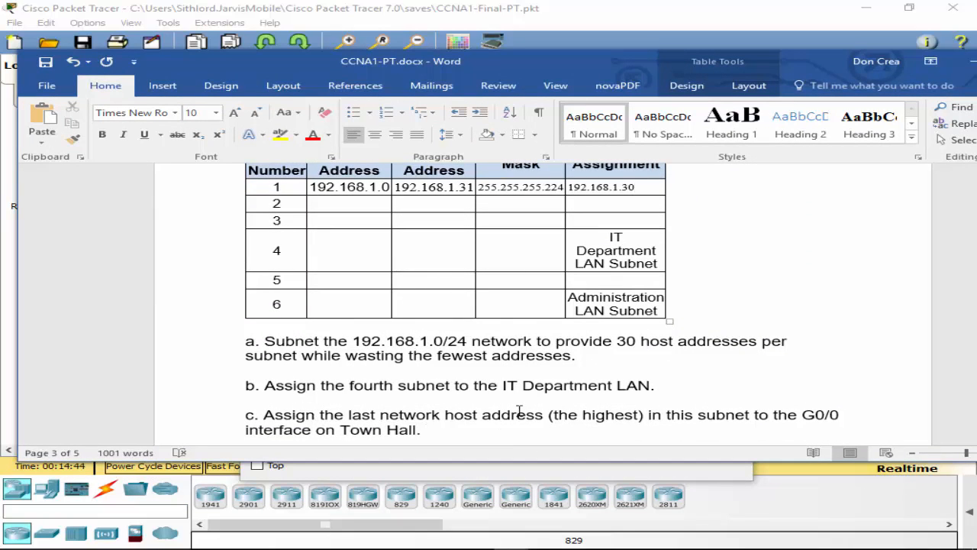
click(376, 202)
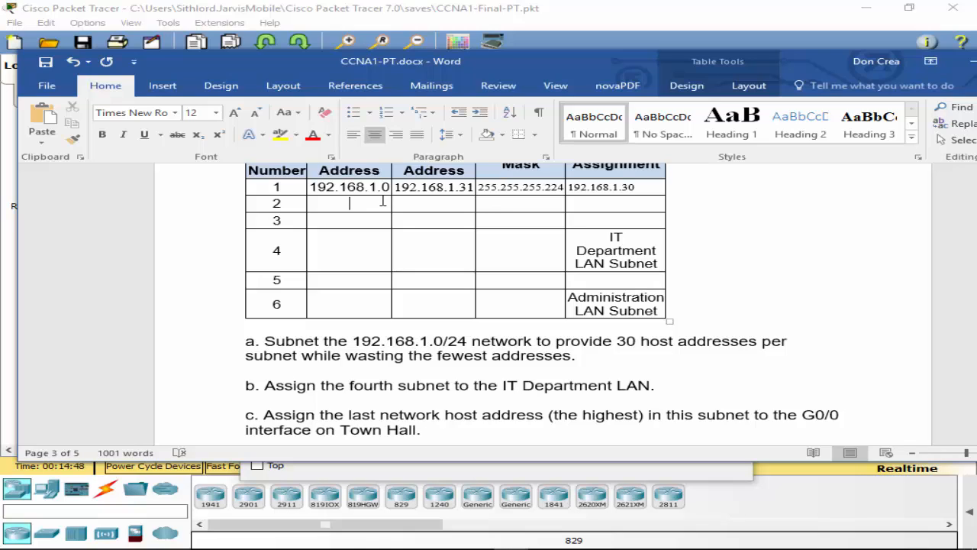
text(.32)
click(351, 222)
text(.64)
click(366, 251)
text(.96)
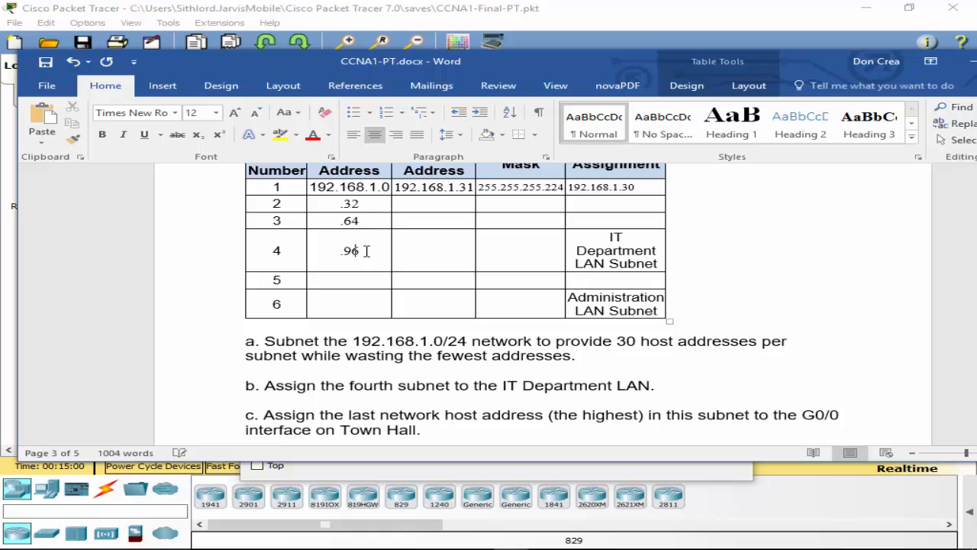
Step: Give subnet 4 ending address .127 and mask 255.255.255.224
click(438, 257)
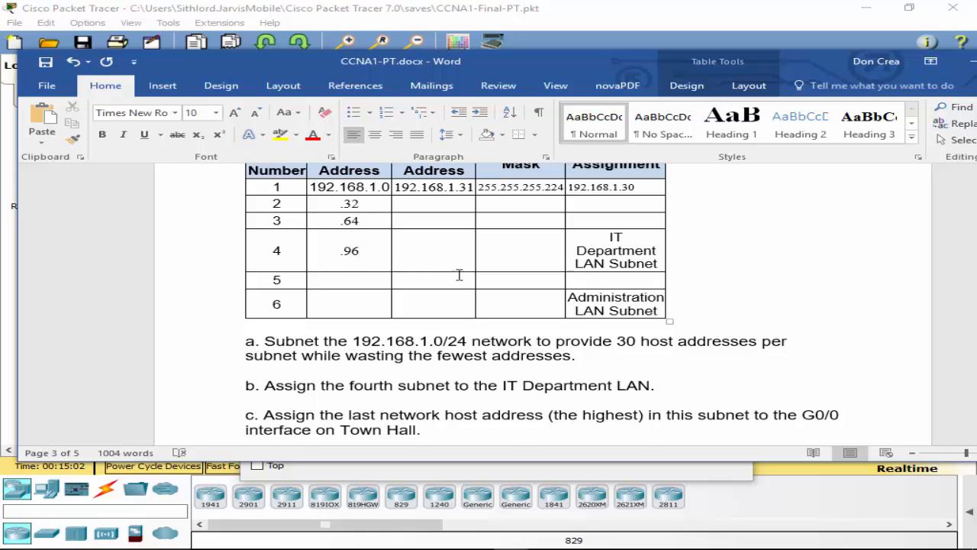
scroll(458, 277, up, 2)
scroll(466, 282, down, 1)
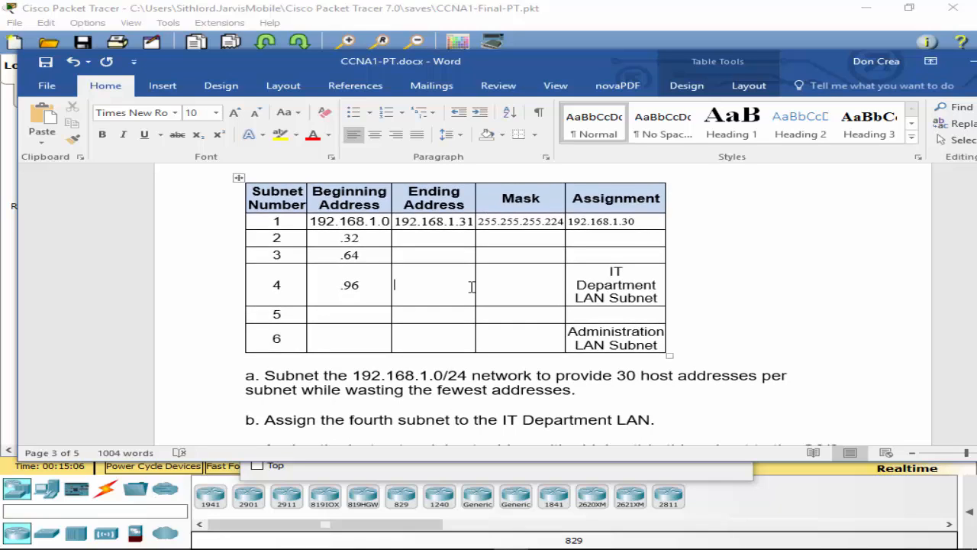
text(127)
key(Home)
text(.)
click(522, 286)
text(255)
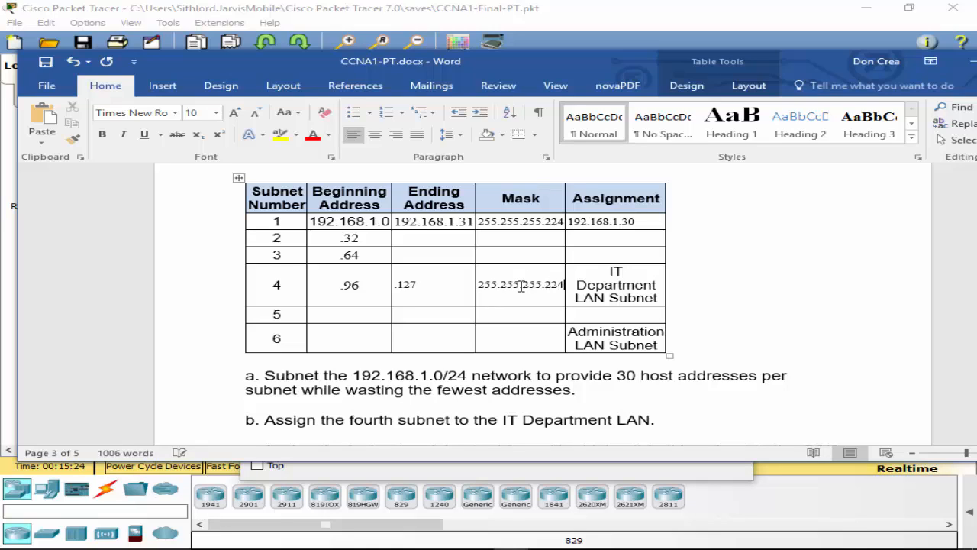
click(674, 410)
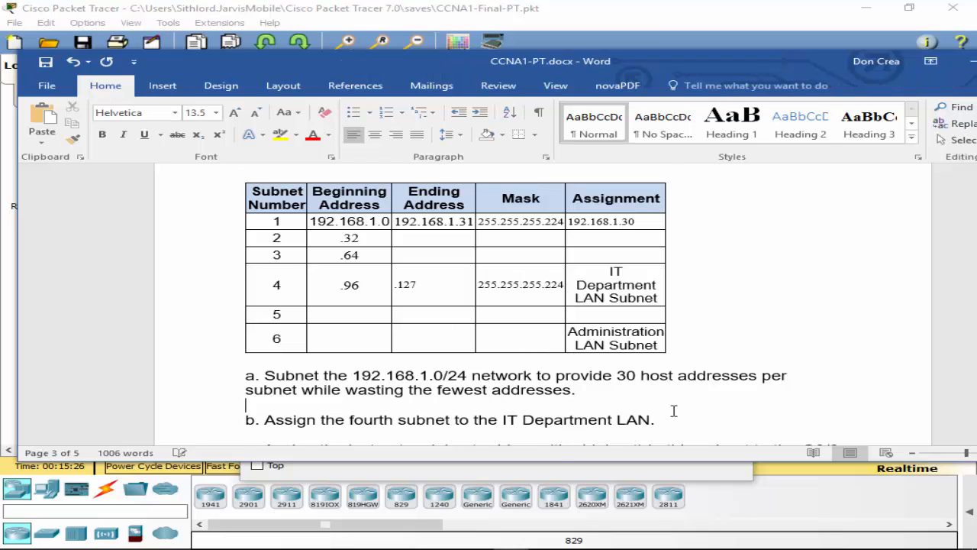
scroll(674, 411, down, 3)
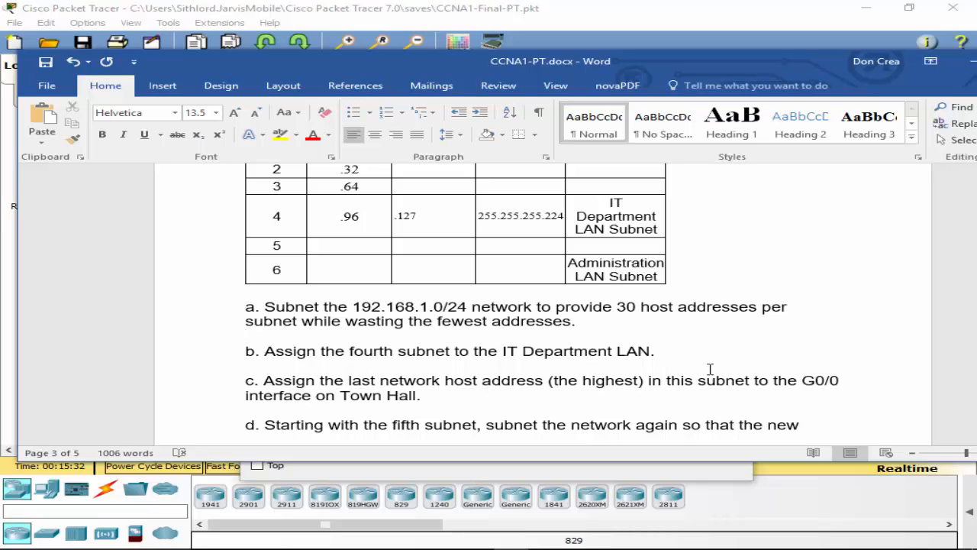
scroll(685, 381, up, 3)
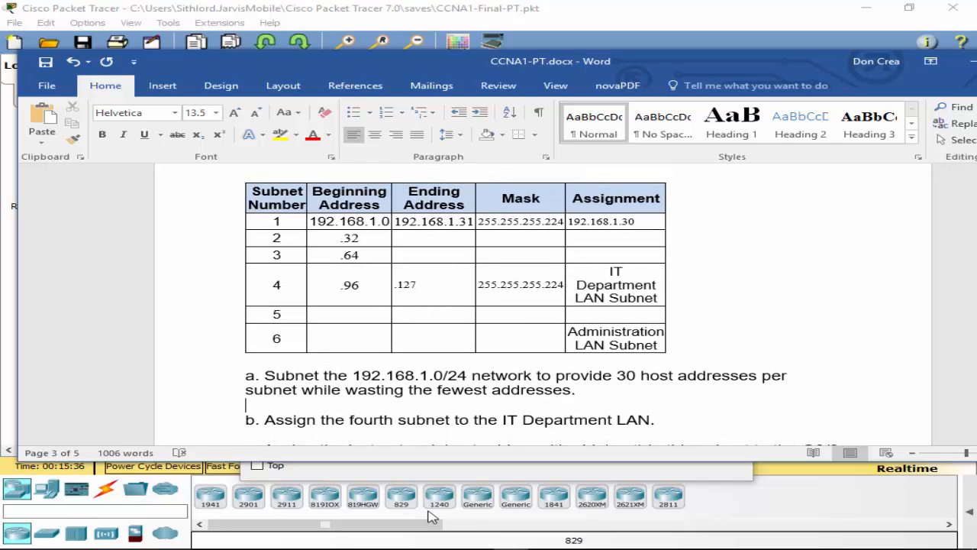
mouse_move(433, 546)
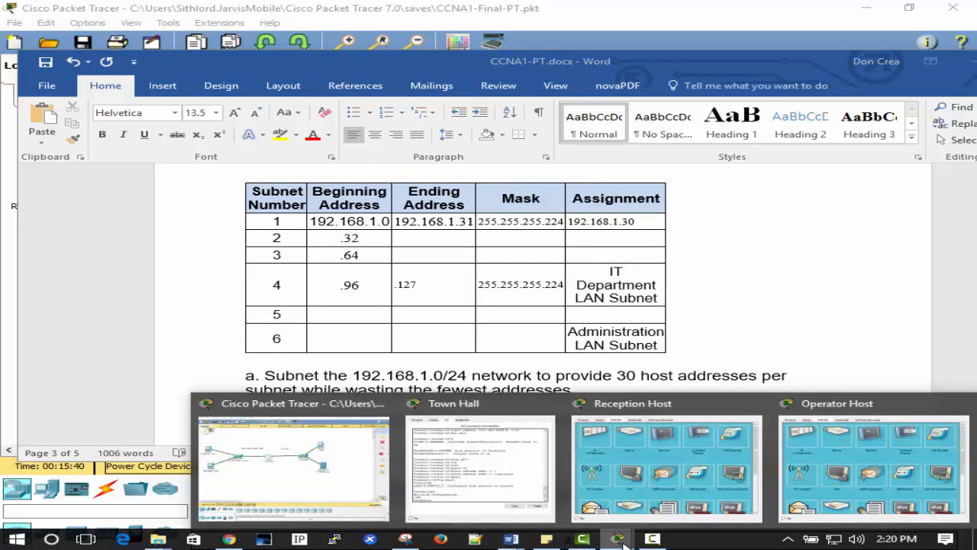
Step: In Town Hall's CLI, assign G0/0 192.168.1.126 255.255.255.224 via conf t and int g0/0, then exit
drag(655, 63, 976, 73)
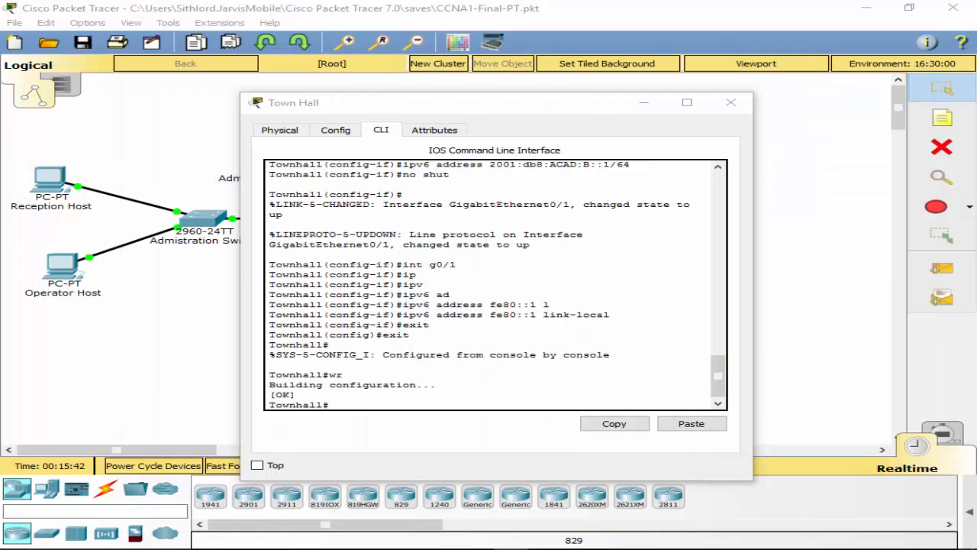
click(398, 378)
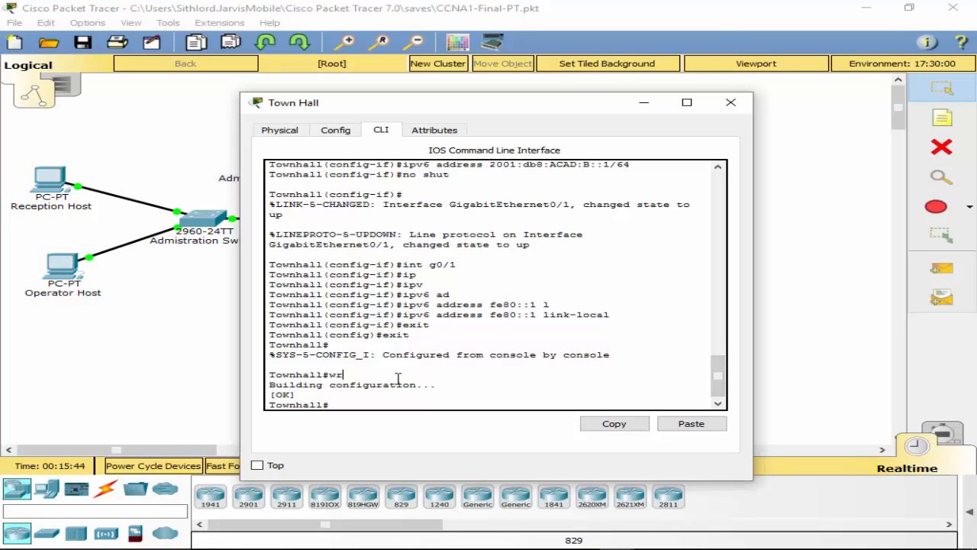
text(conf t)
key(Return)
text(int g)
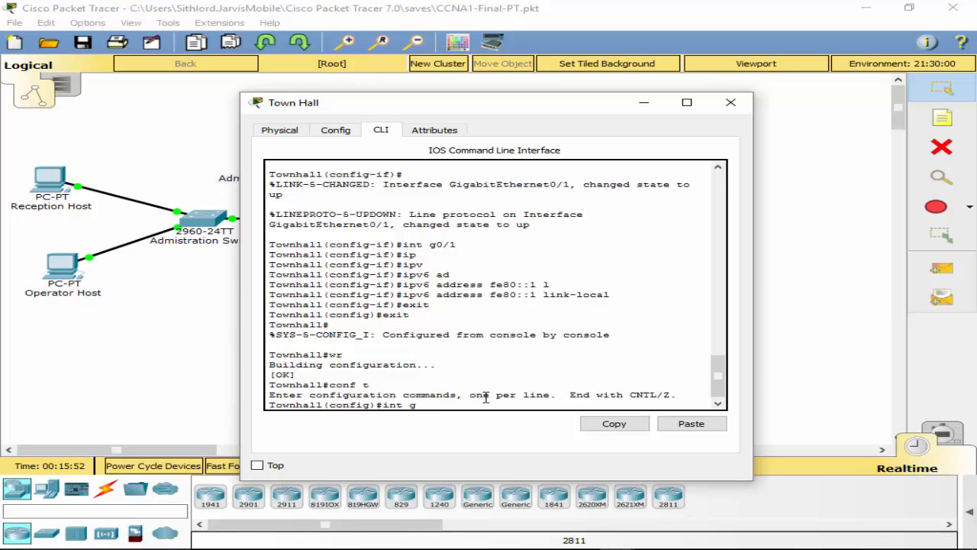
text(0/0)
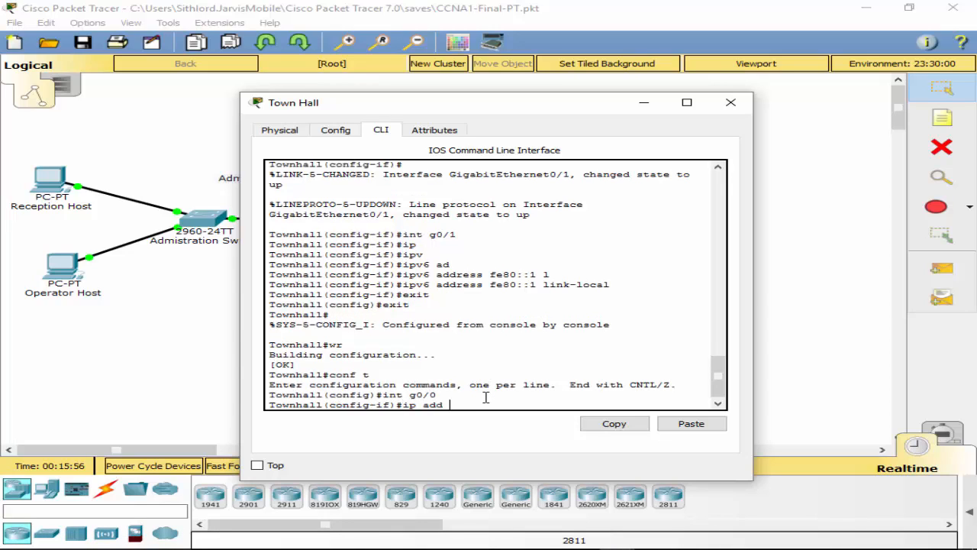
text(168.1.2)
text(6 255.255.255.22)
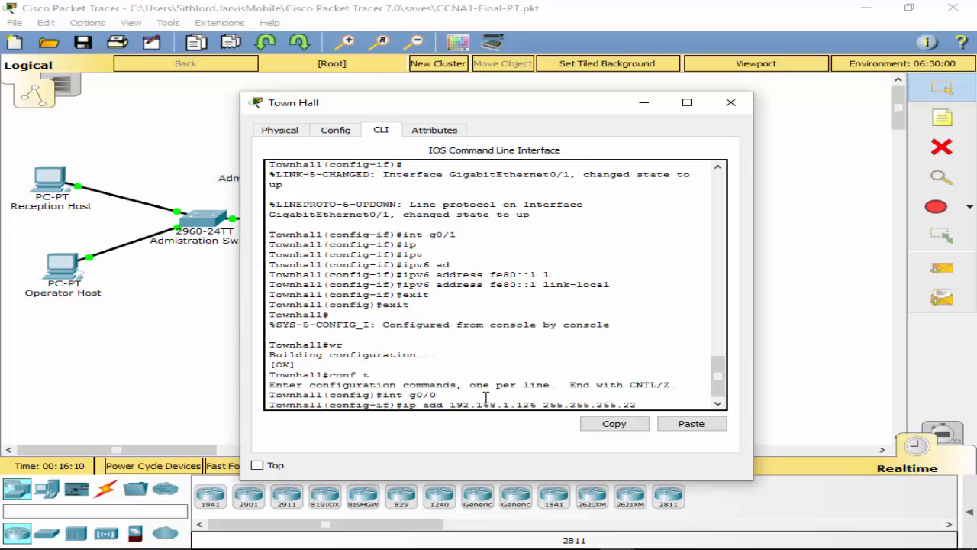
text(4)
key(Return)
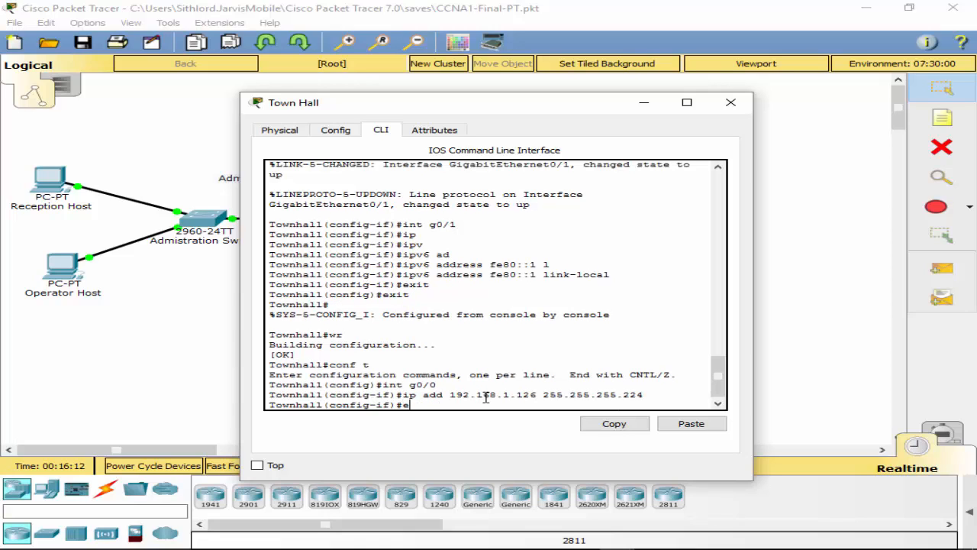
text(exit)
key(Return)
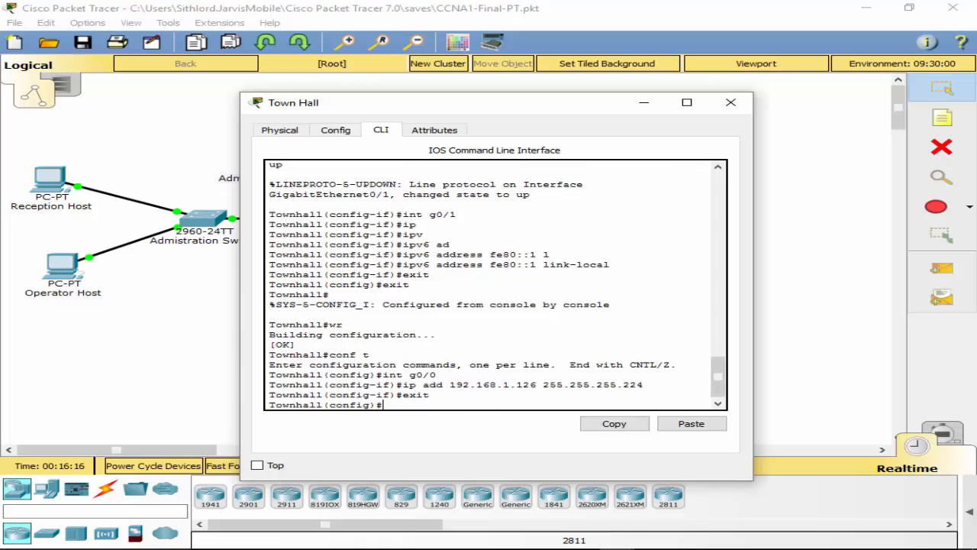
drag(976, 23, 433, 58)
scroll(567, 277, down, 1)
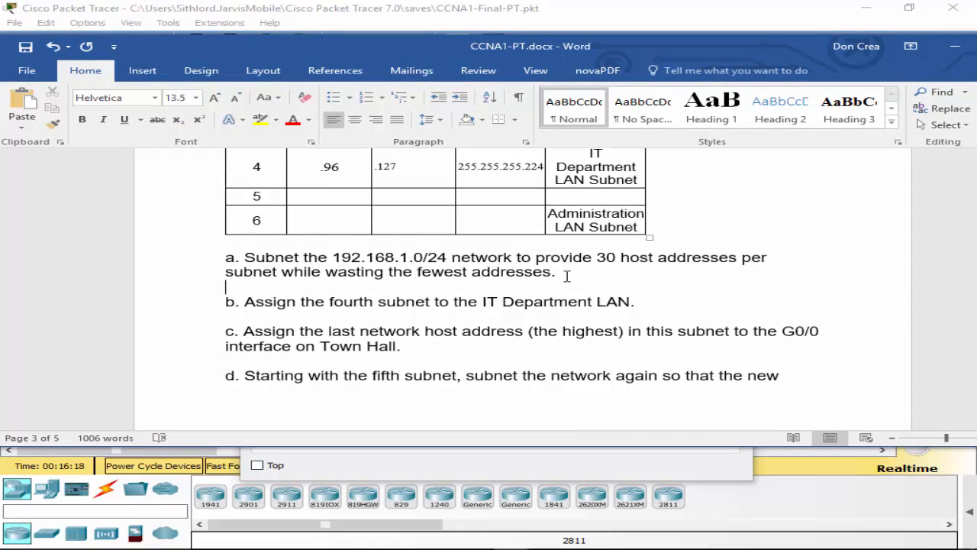
scroll(565, 283, down, 2)
scroll(564, 285, up, 3)
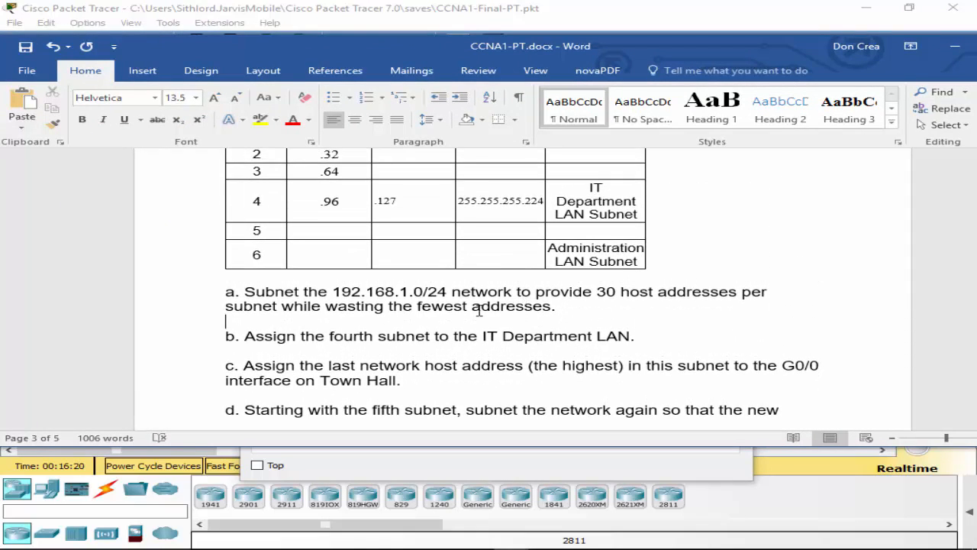
scroll(571, 416, down, 1)
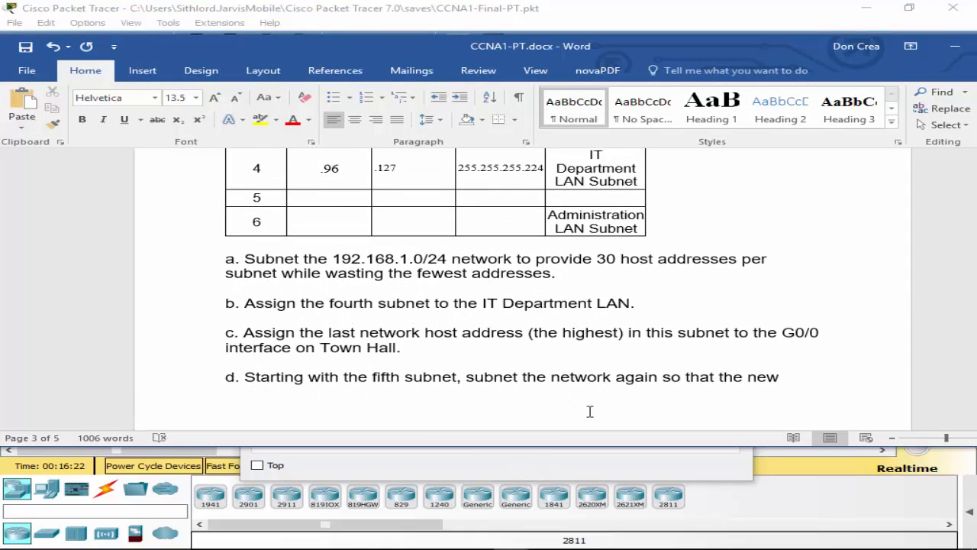
scroll(547, 394, down, 3)
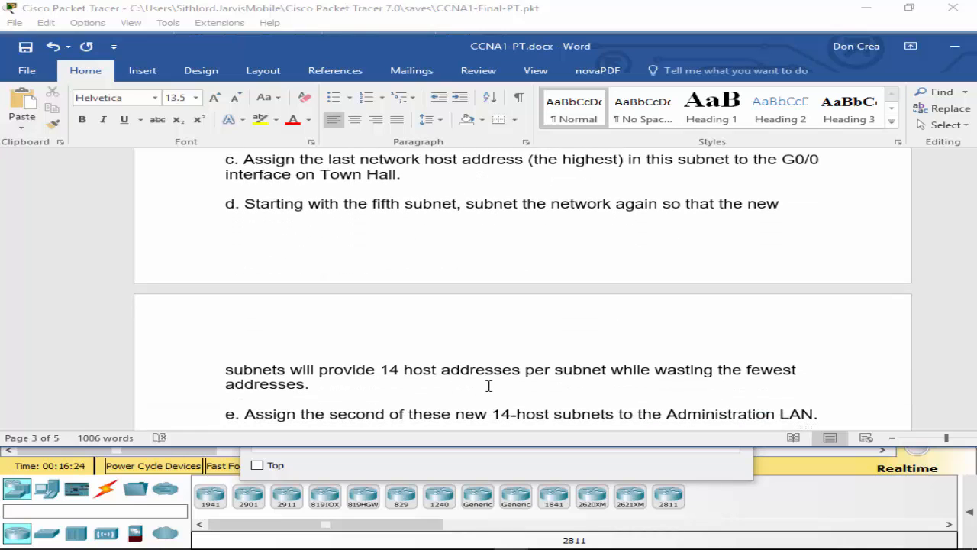
scroll(489, 382, up, 10)
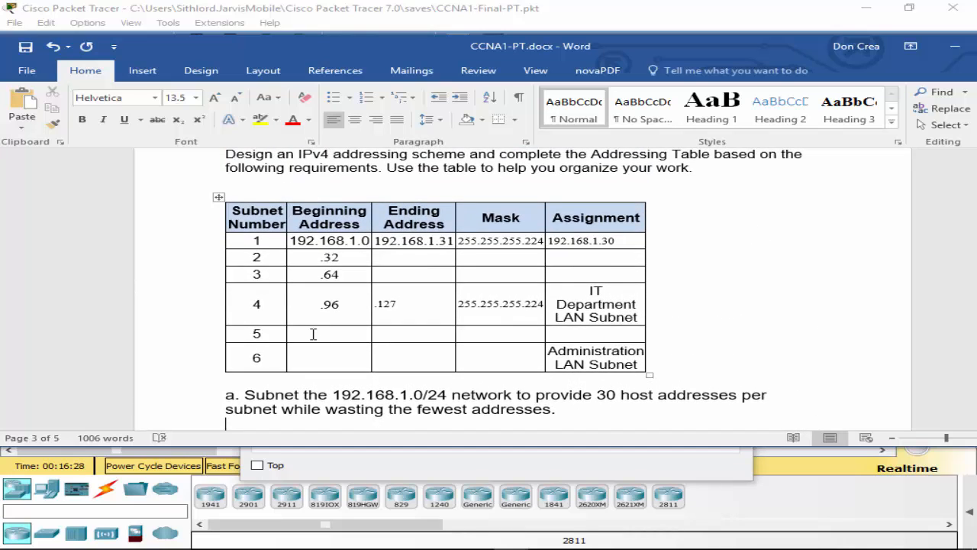
click(317, 336)
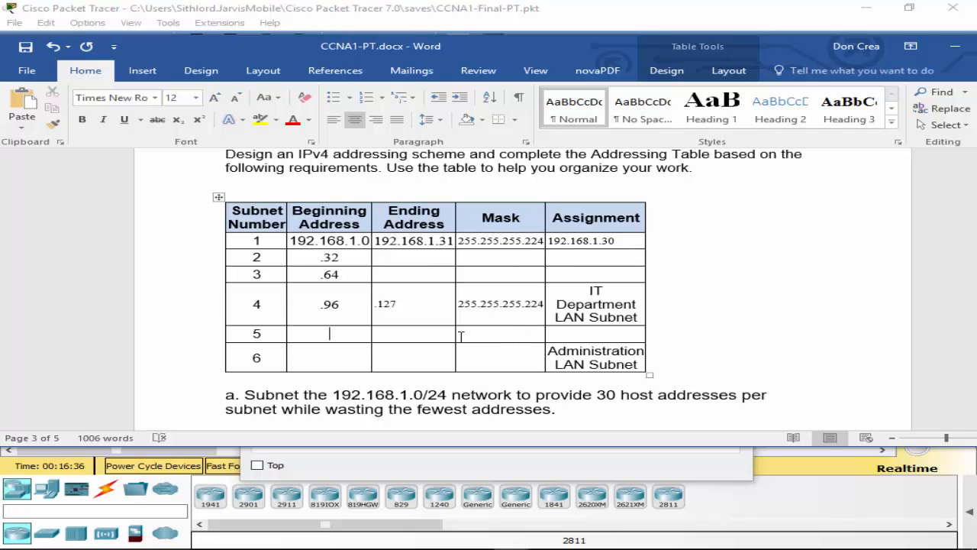
Step: Enter subnet 5's mask 255.255.255.240 and beginning address 128
click(506, 339)
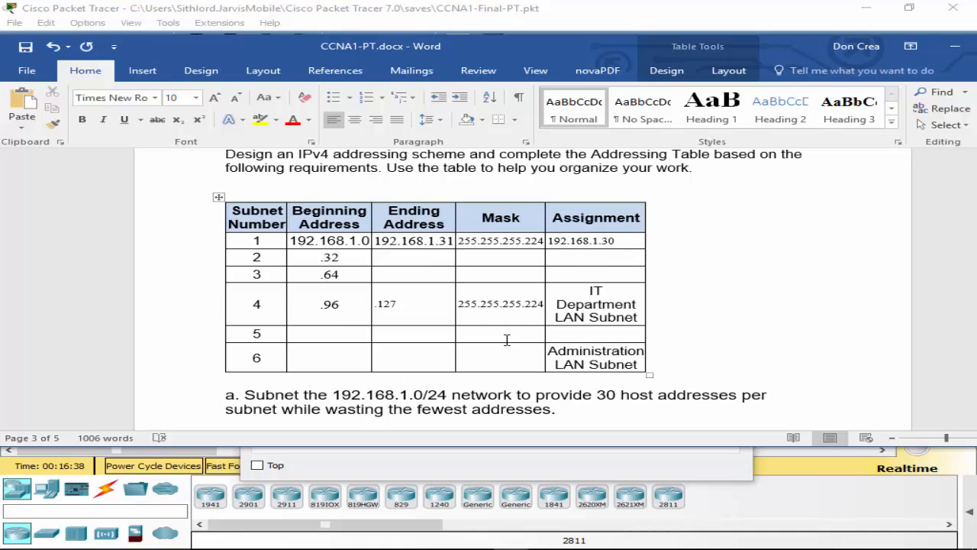
text(255.255.255.)
text(240)
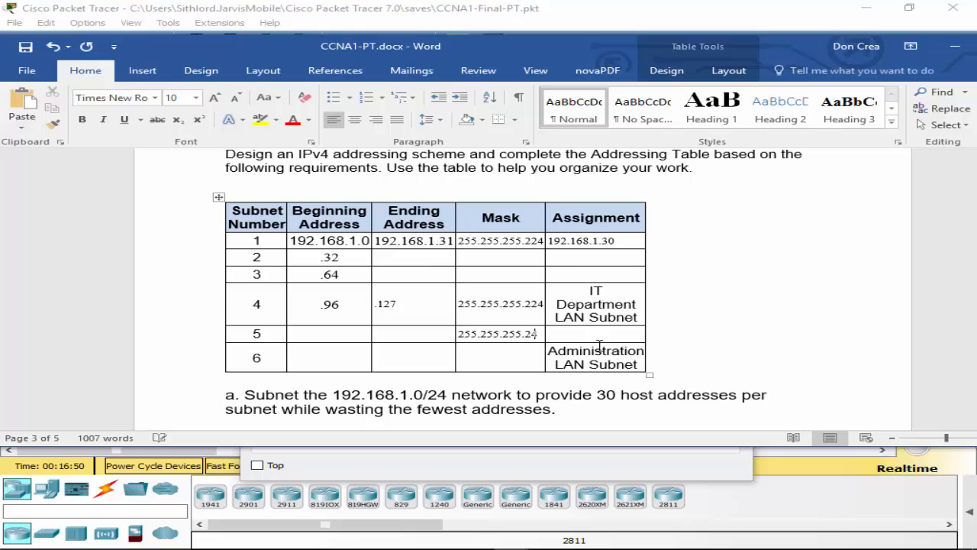
click(315, 334)
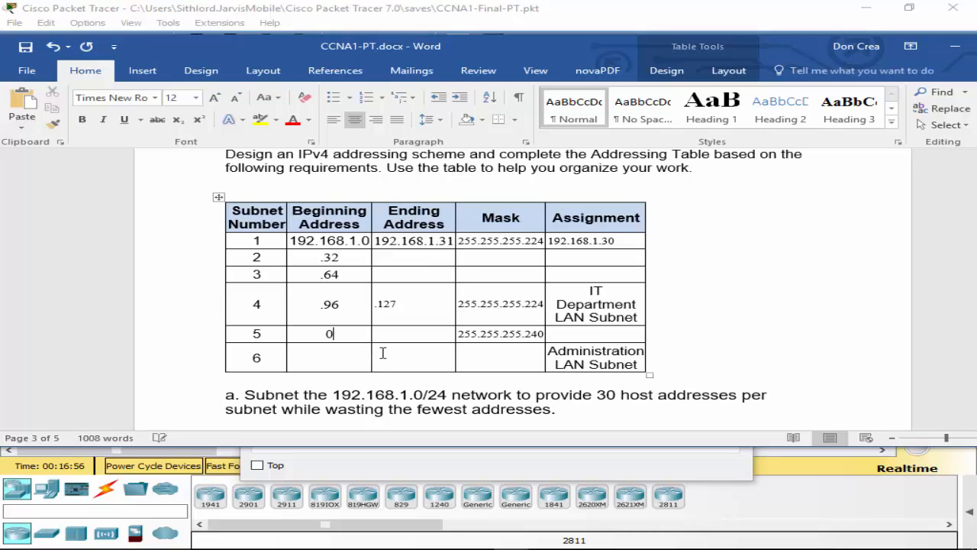
text(128)
click(400, 335)
Step: Add subnet 6's beginning 144, subnet 5's ending 143, subnet 6's ending 159, and start subnet 6's mask
click(329, 363)
text(144)
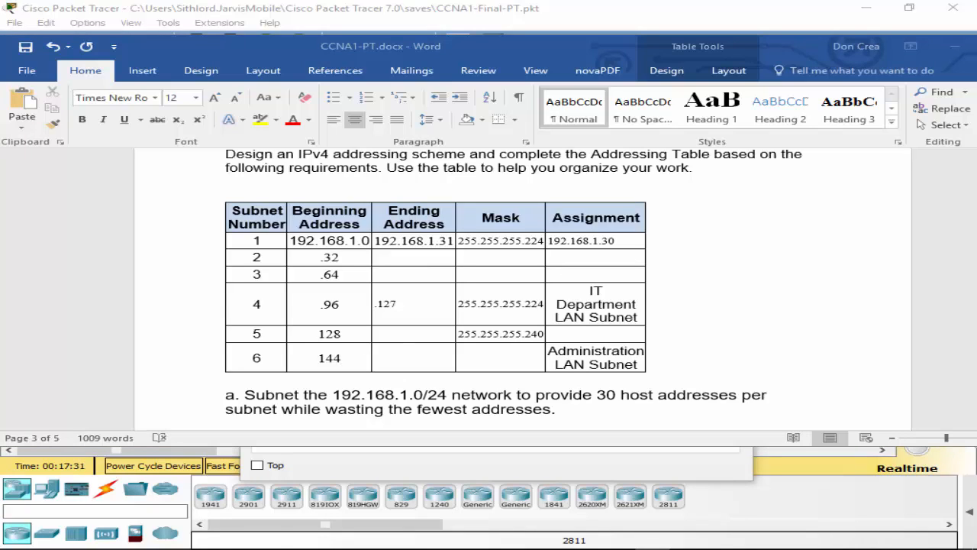
click(410, 336)
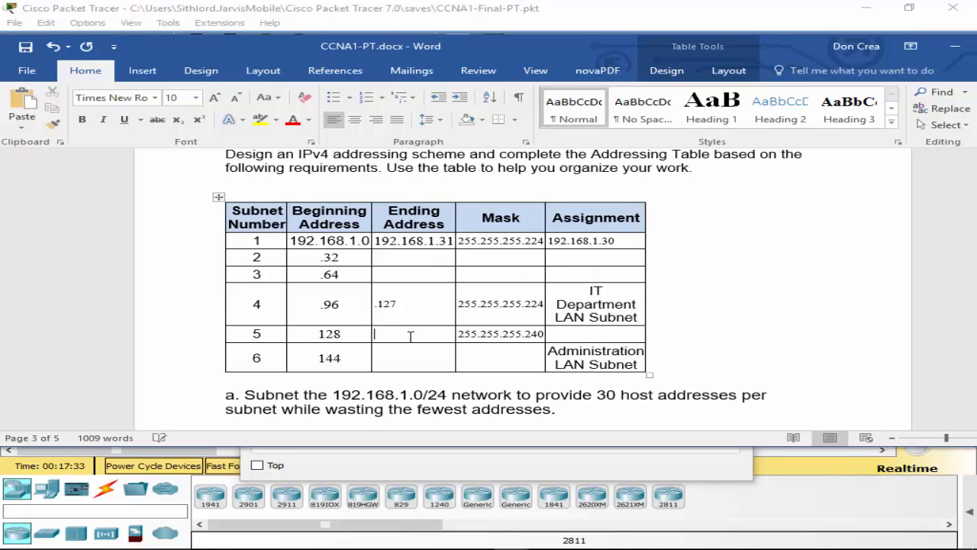
text(143)
scroll(382, 331, down, 1)
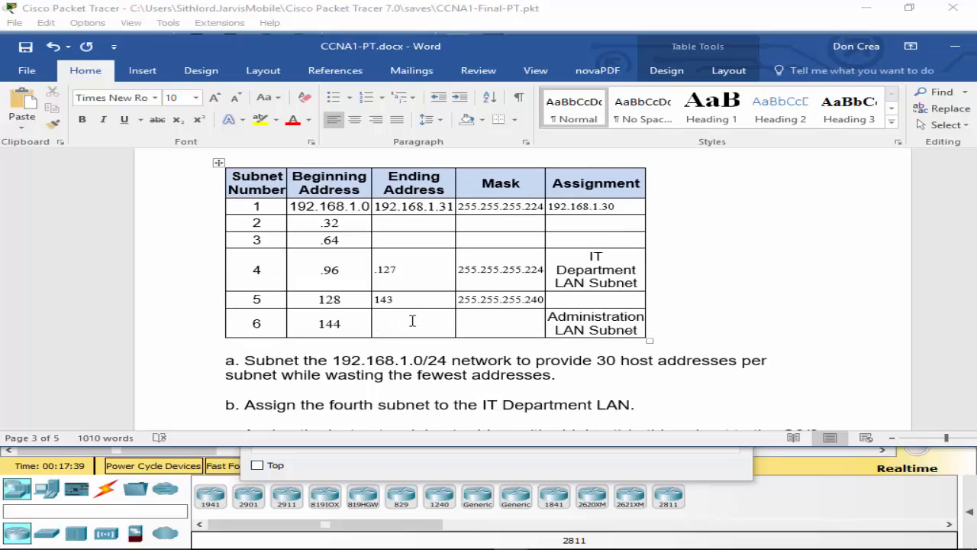
text(160)
key(BackSpace)
text(59)
click(504, 318)
text(255.255.240)
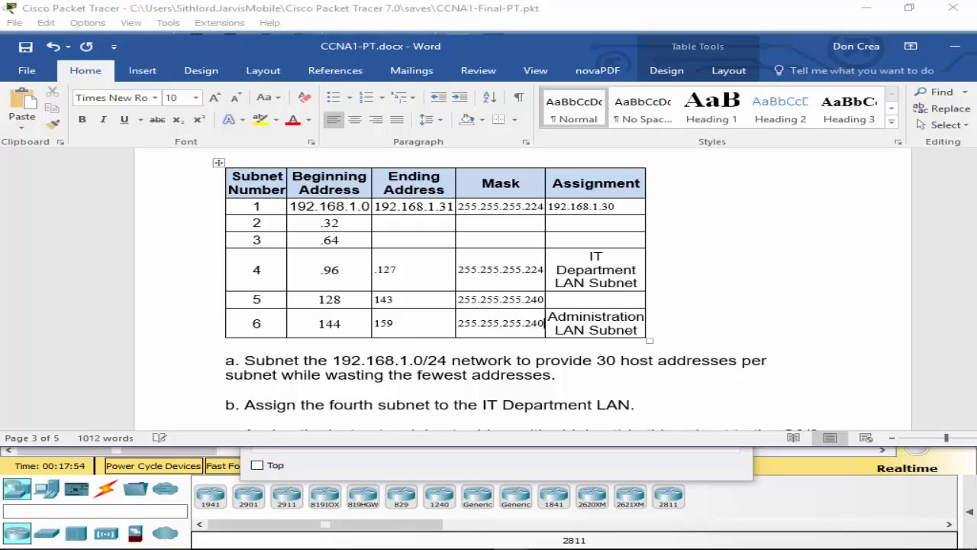
Step: Read through lab items a–h and Step 2, then switch to the Packet Tracer topology
scroll(484, 275, down, 10)
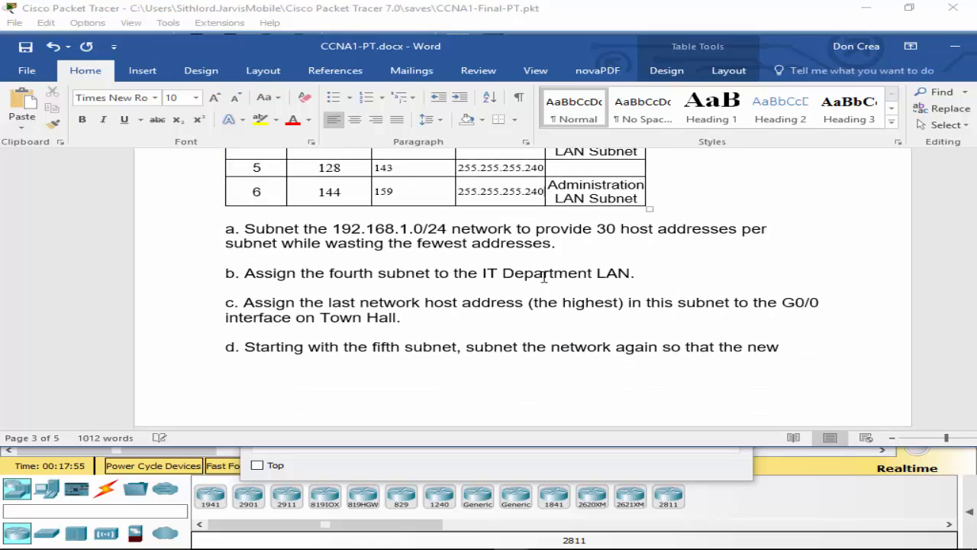
scroll(474, 336, down, 1)
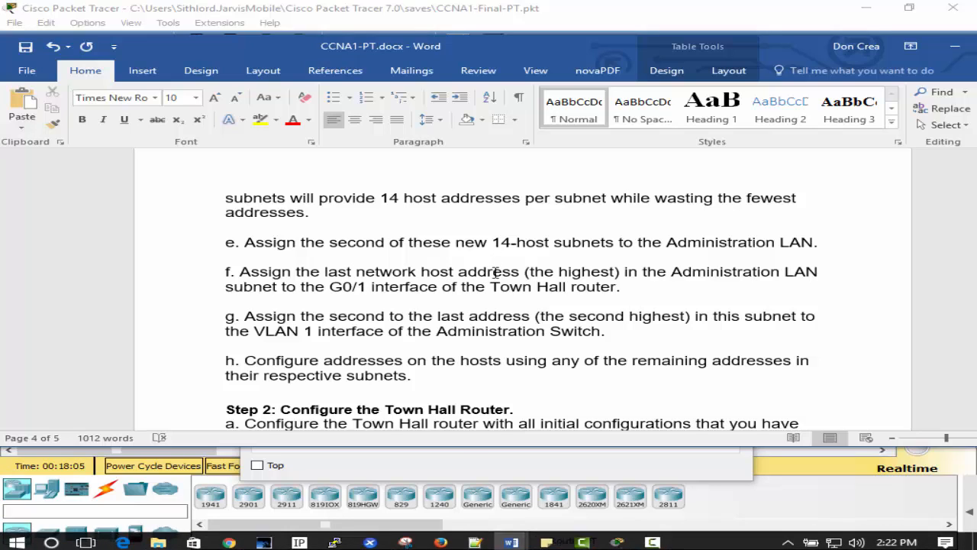
scroll(510, 308, up, 10)
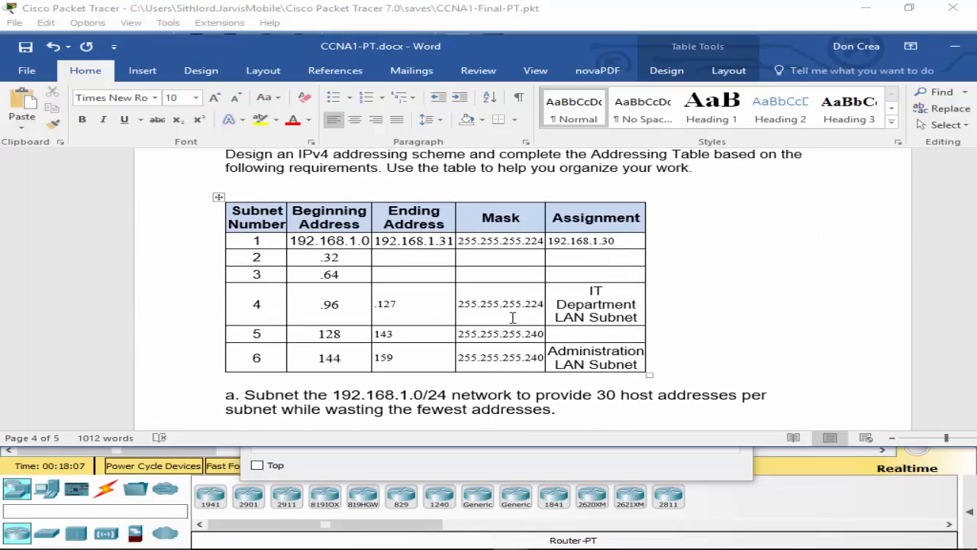
scroll(504, 325, down, 10)
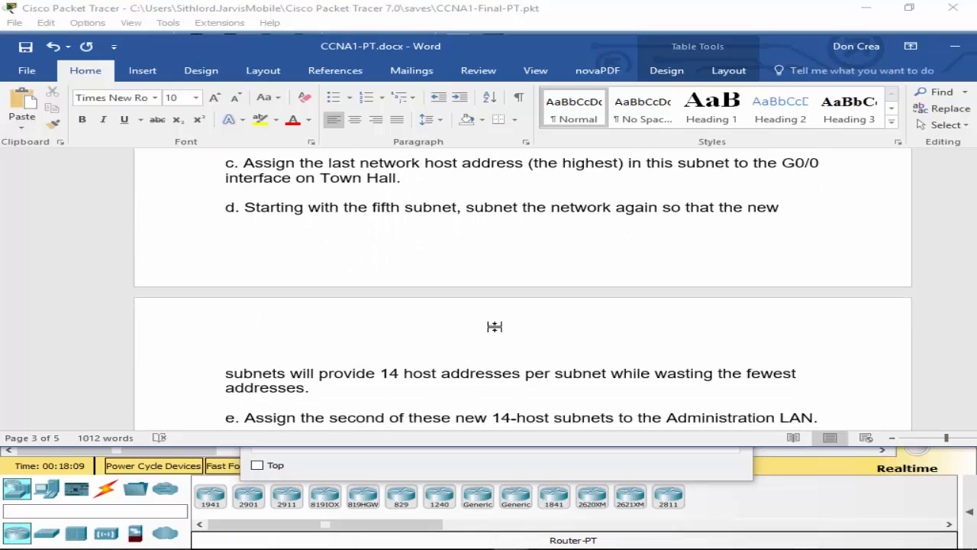
scroll(486, 338, down, 3)
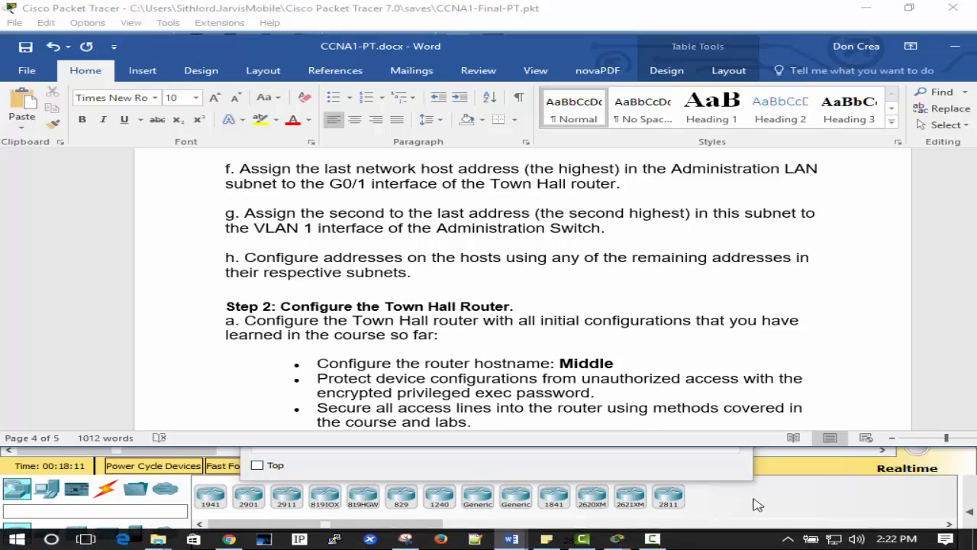
click(457, 28)
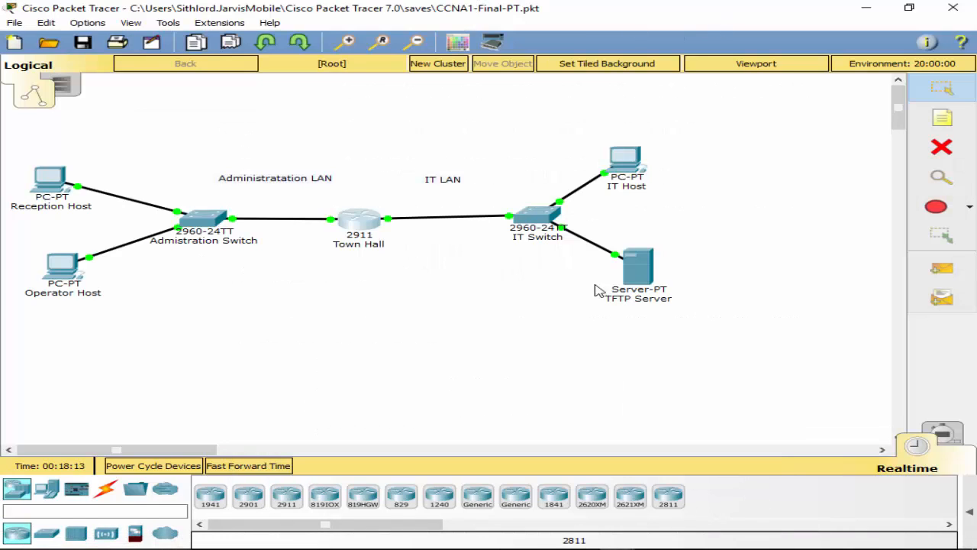
Step: Assign Town Hall's G0/1 the address 192.168.1.158 255.255.255.240 and exit configuration mode
mouse_move(511, 540)
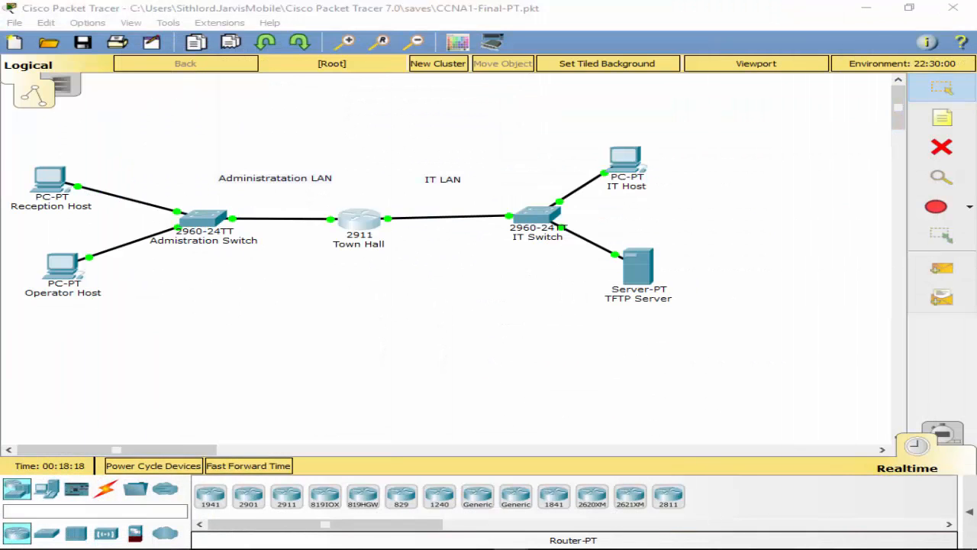
click(360, 223)
text(int )
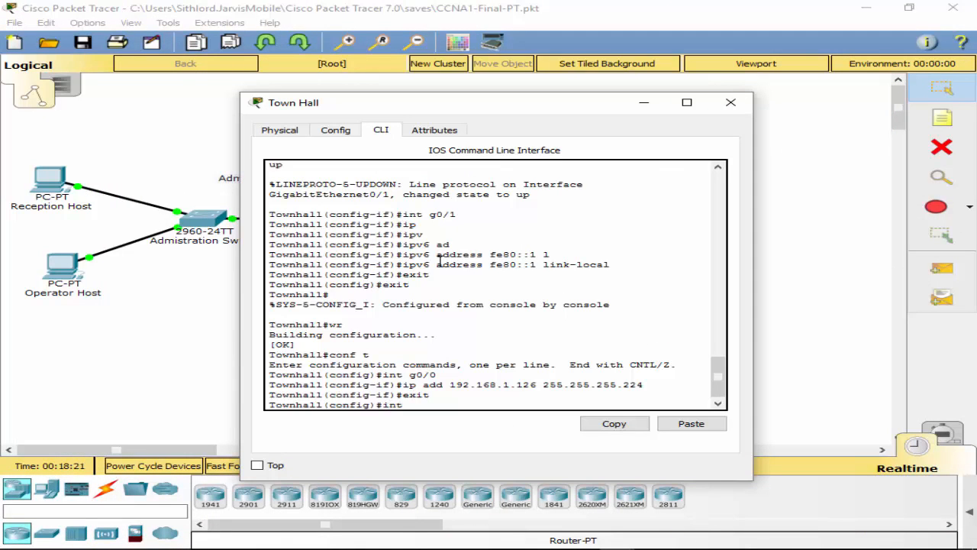
text(g0/1)
key(Return)
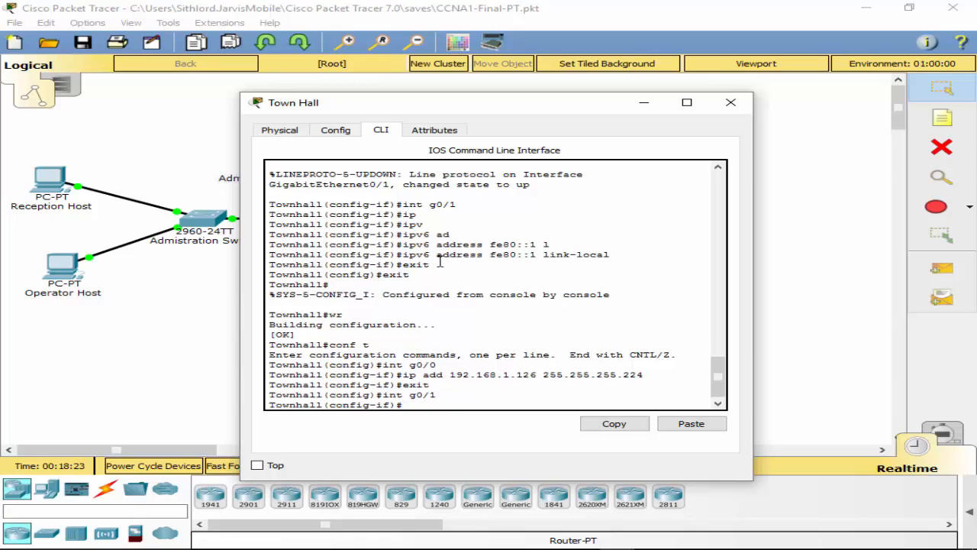
text(ip add)
key(Tab)
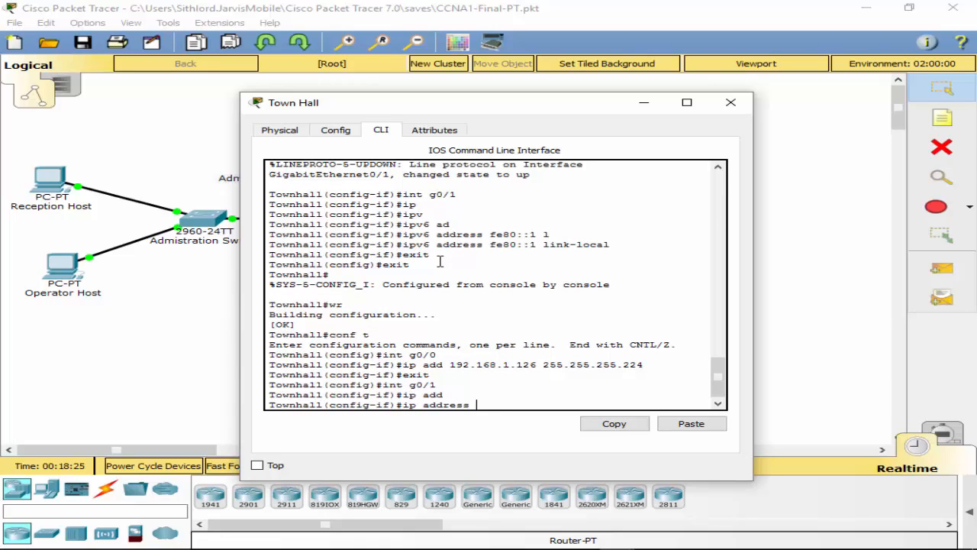
text(192.168.1.158 255.255.255.)
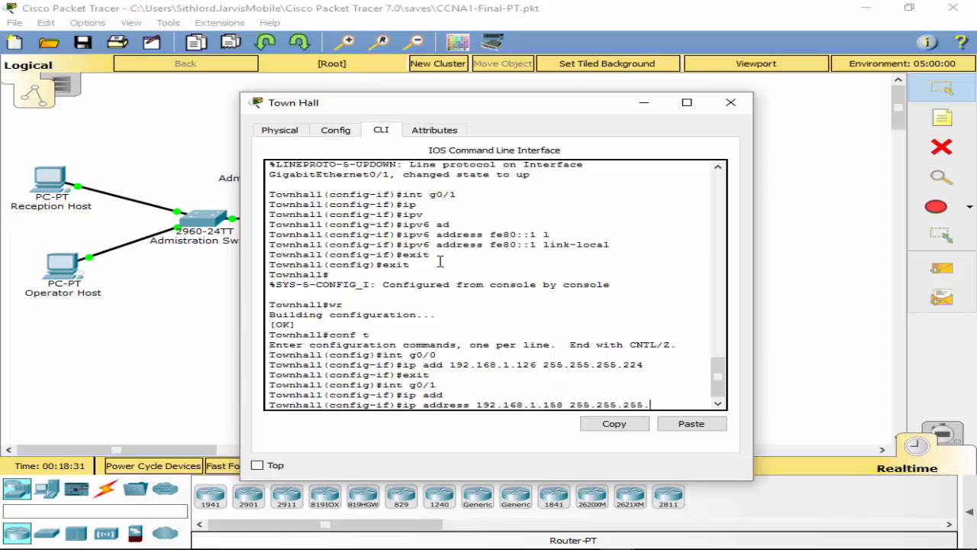
text(240)
key(Return)
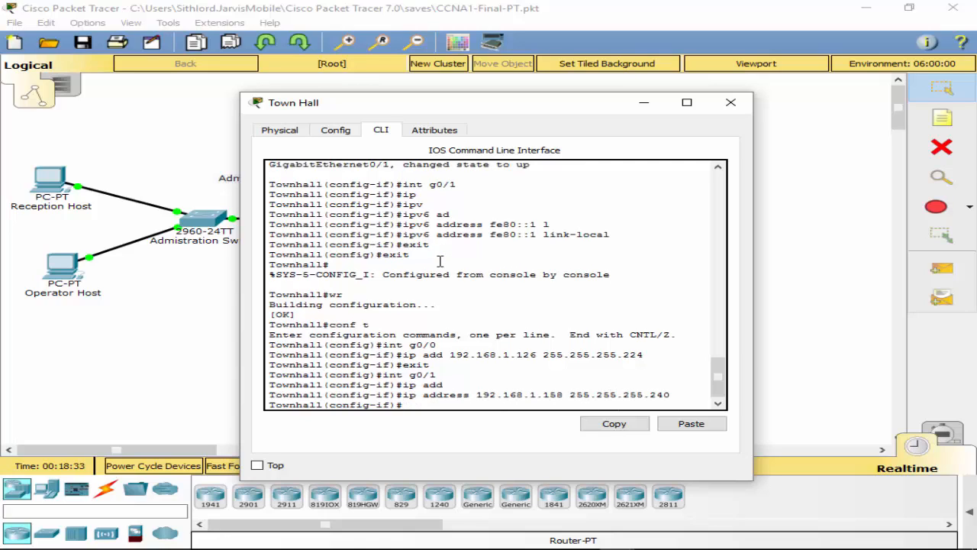
text(exot)
key(Return)
text(exit)
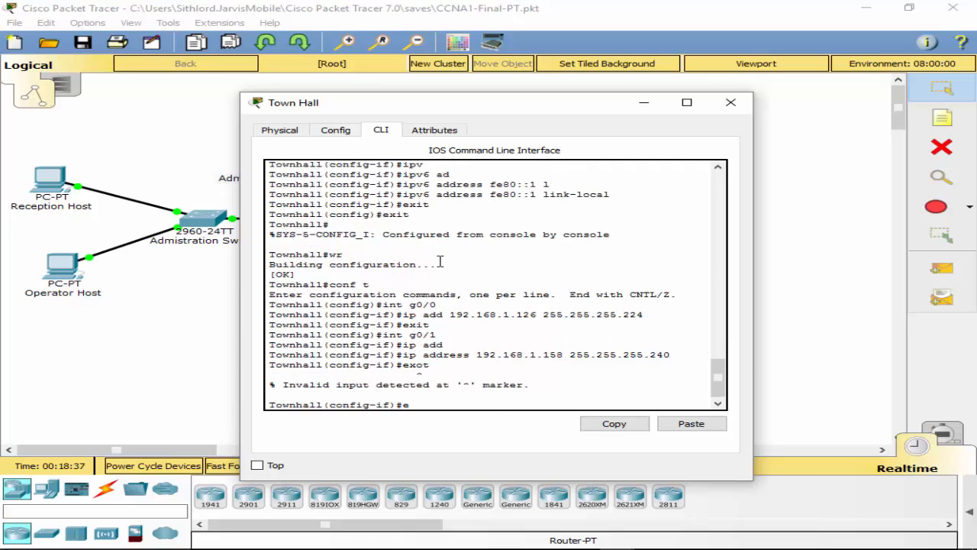
key(Return)
key(Return)
text(ex)
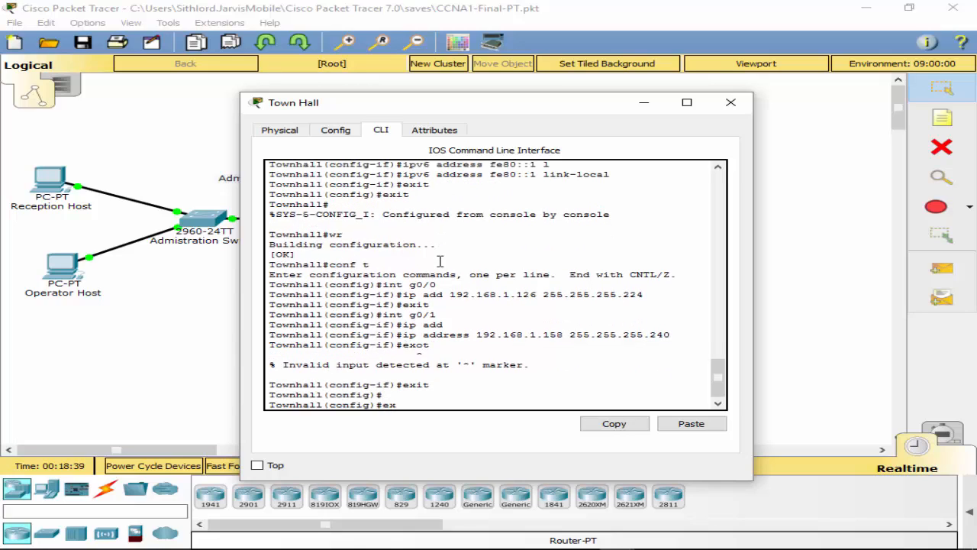
text(it)
key(Return)
Step: Run show ip route and check the 192.168.1.96/27 and 192.168.1.144/28 connected routes
text(show i)
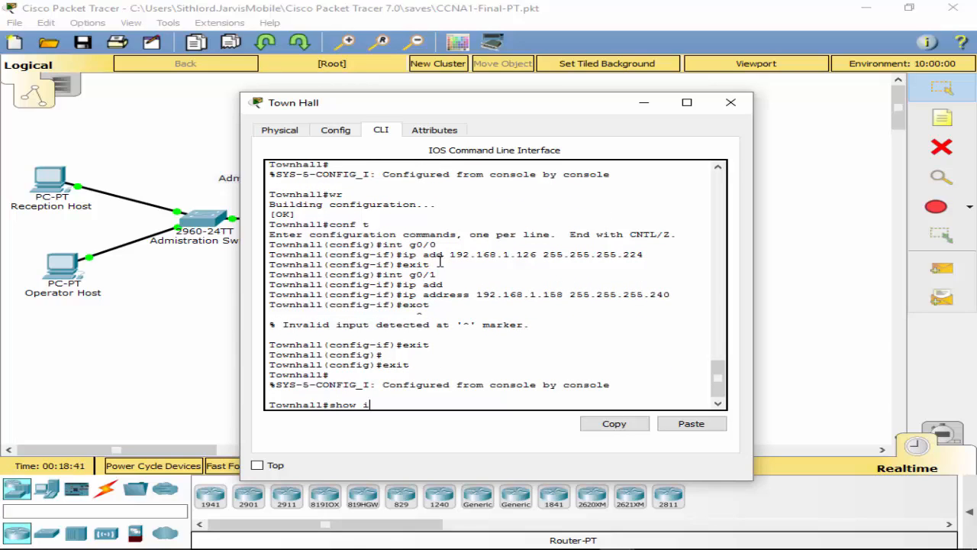
text(p route)
key(Return)
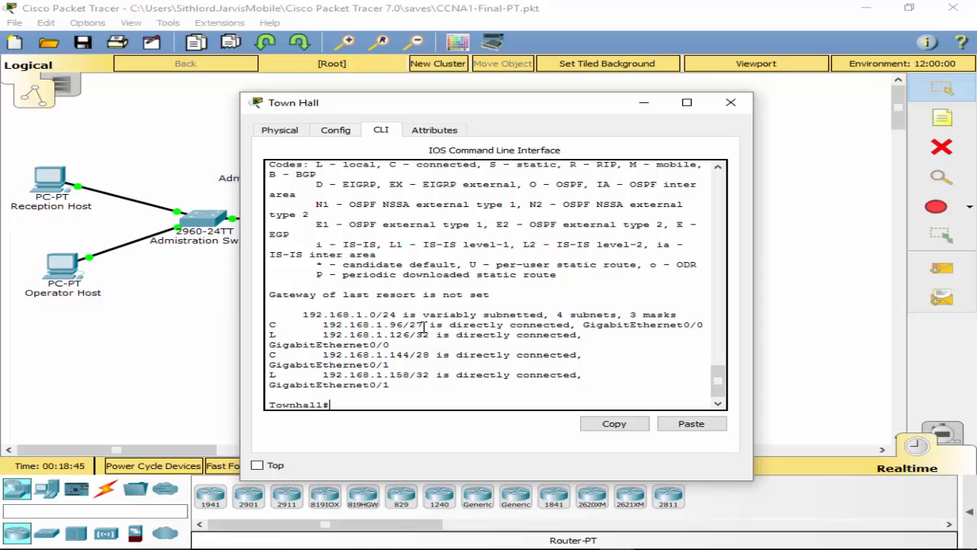
drag(423, 324, 322, 325)
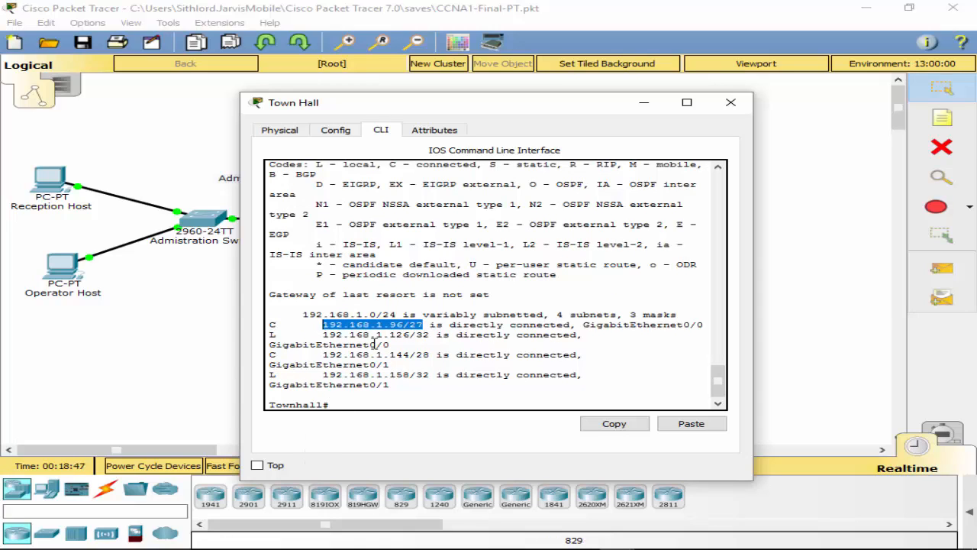
drag(436, 354, 316, 354)
click(393, 398)
text(conf t)
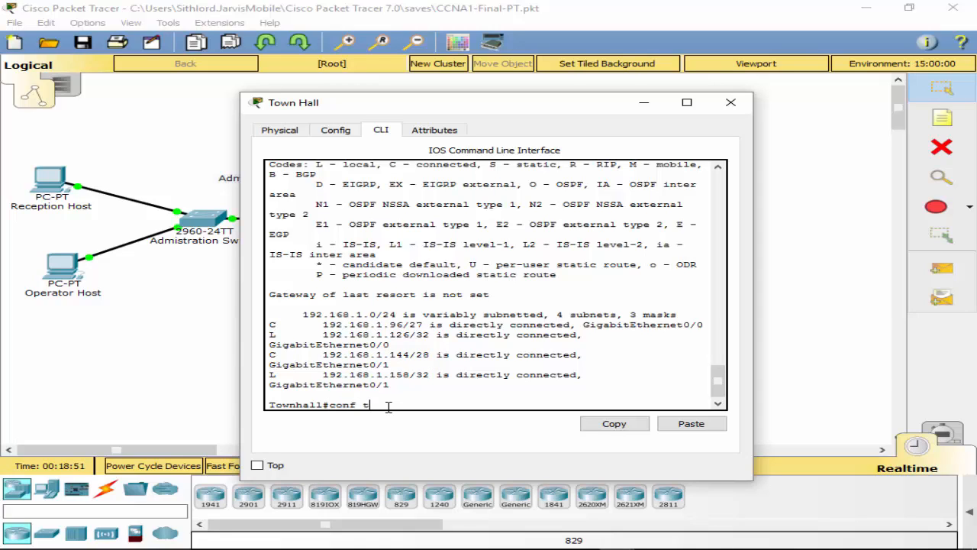
key(Return)
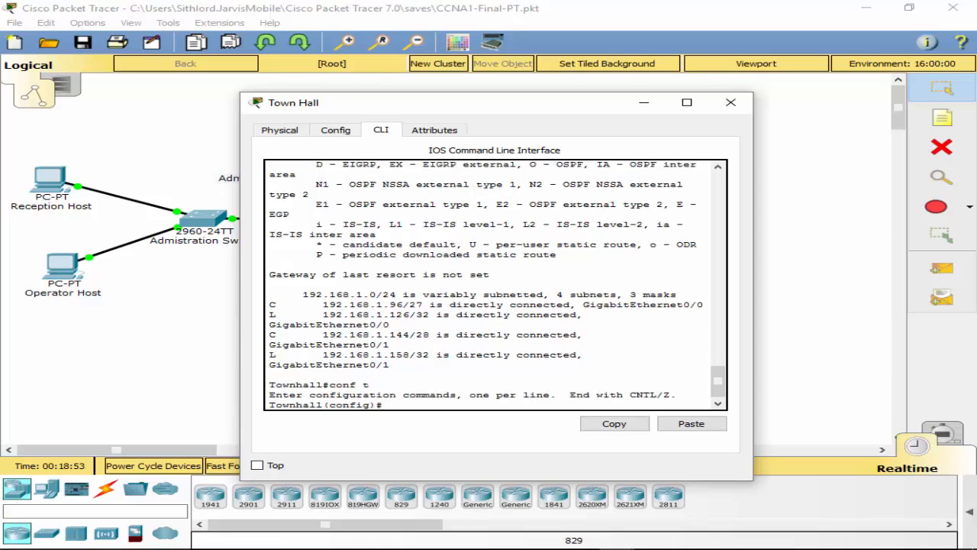
Step: Look over Town Hall's Physical and Config tabs, then close the device window
key(alt+Tab)
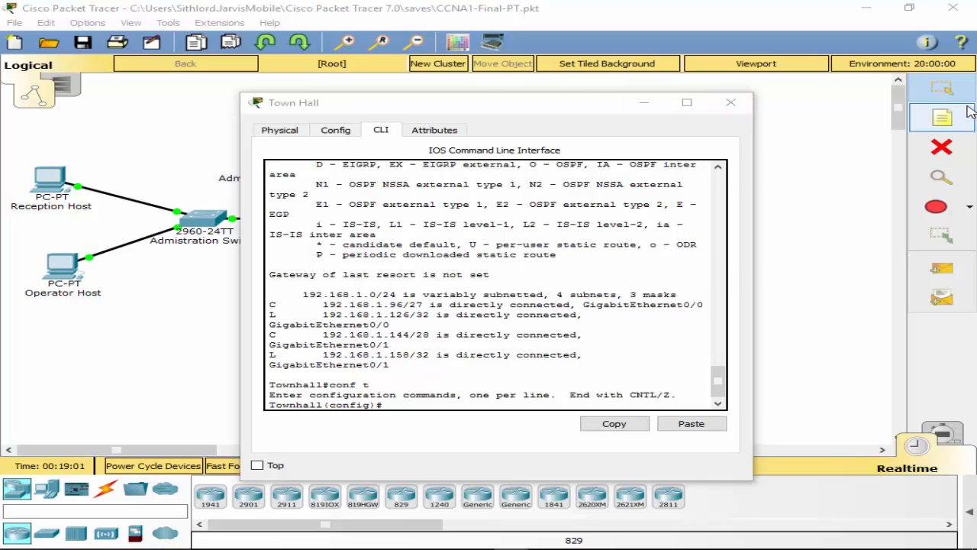
click(459, 130)
click(282, 131)
click(327, 131)
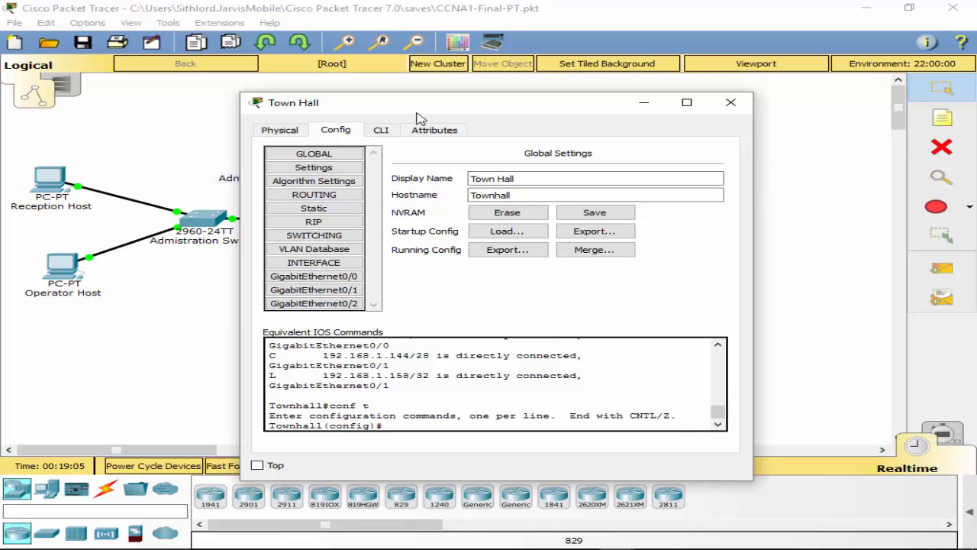
drag(431, 108, 326, 111)
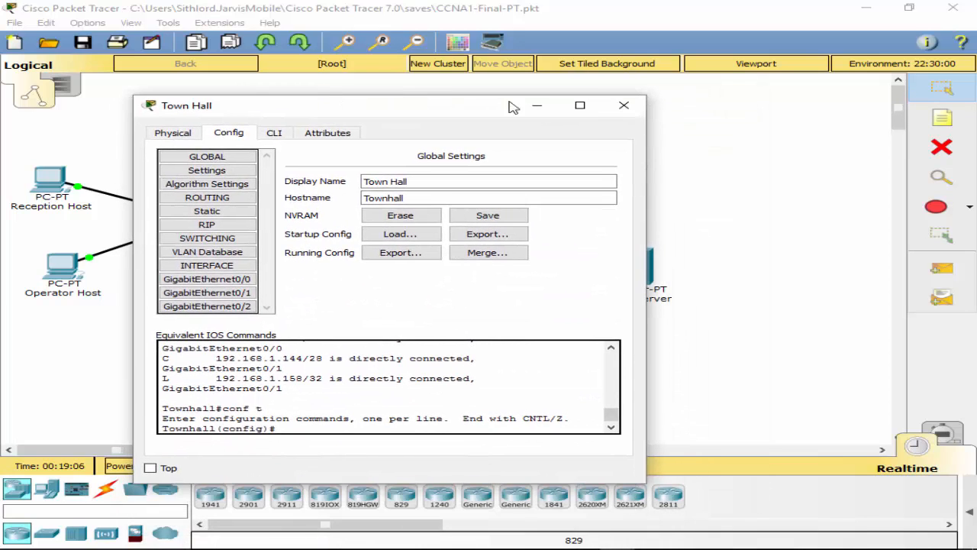
click(625, 106)
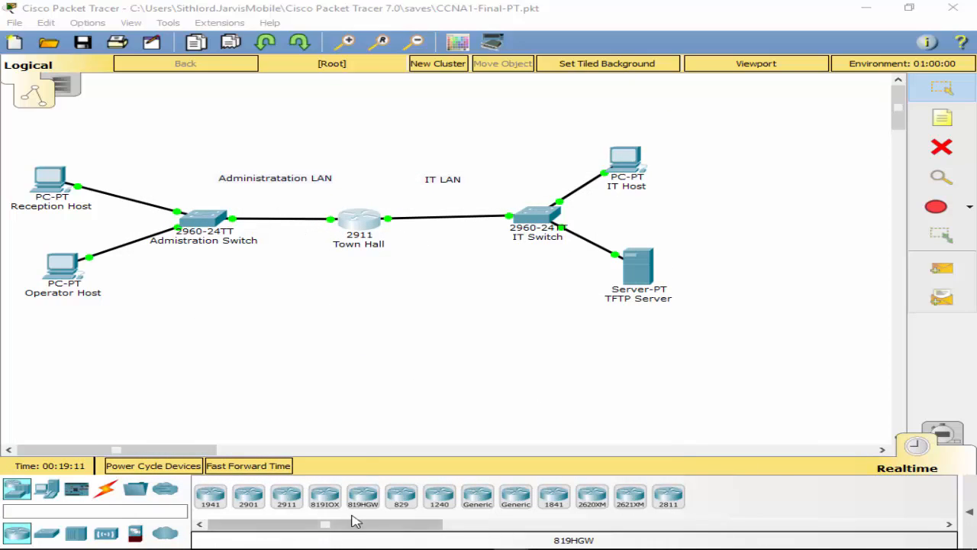
Step: Connect IT Host to the Town Hall router's Console port with a console cable
click(106, 490)
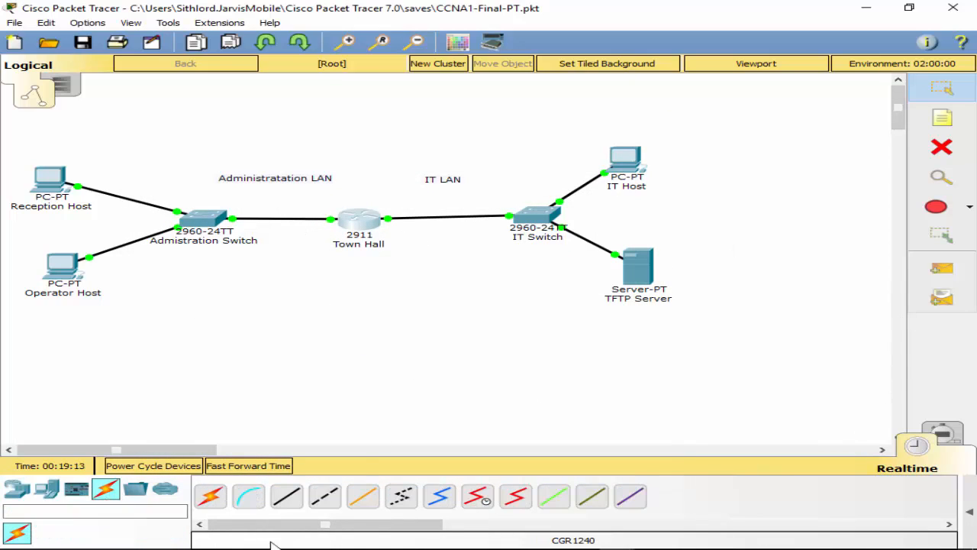
click(249, 493)
click(626, 162)
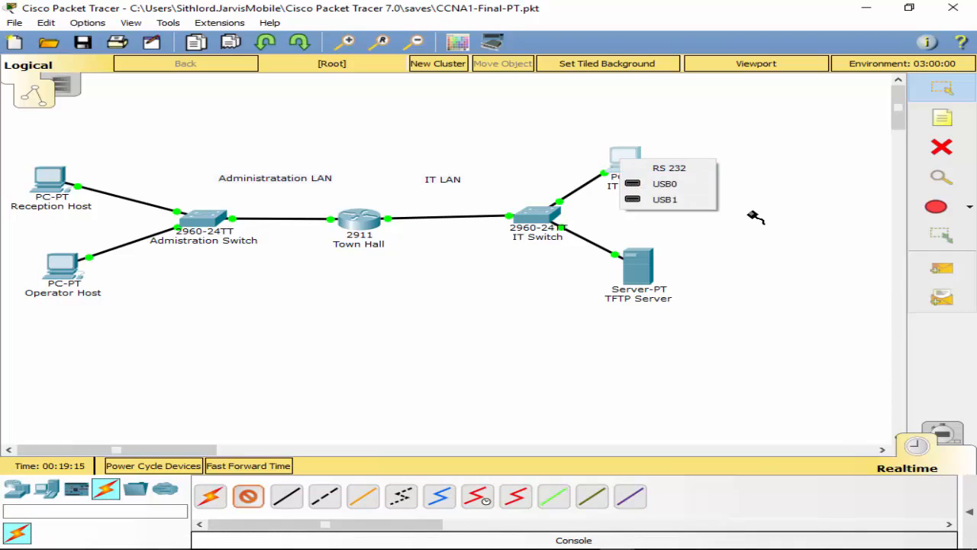
click(669, 168)
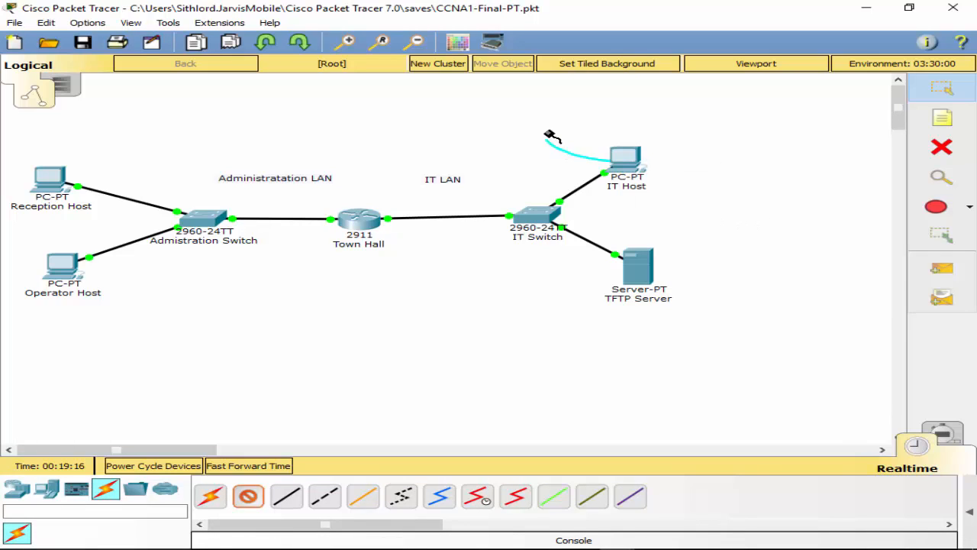
click(367, 228)
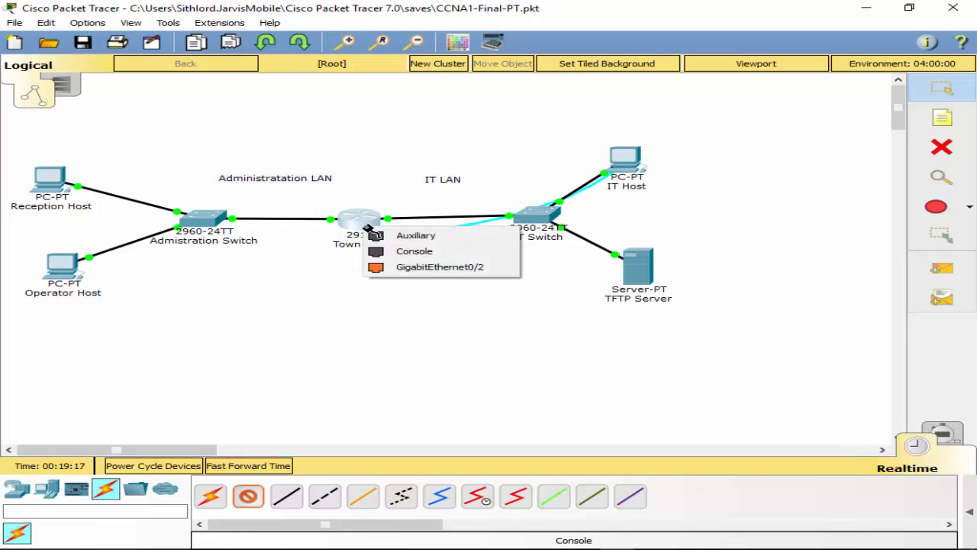
click(427, 252)
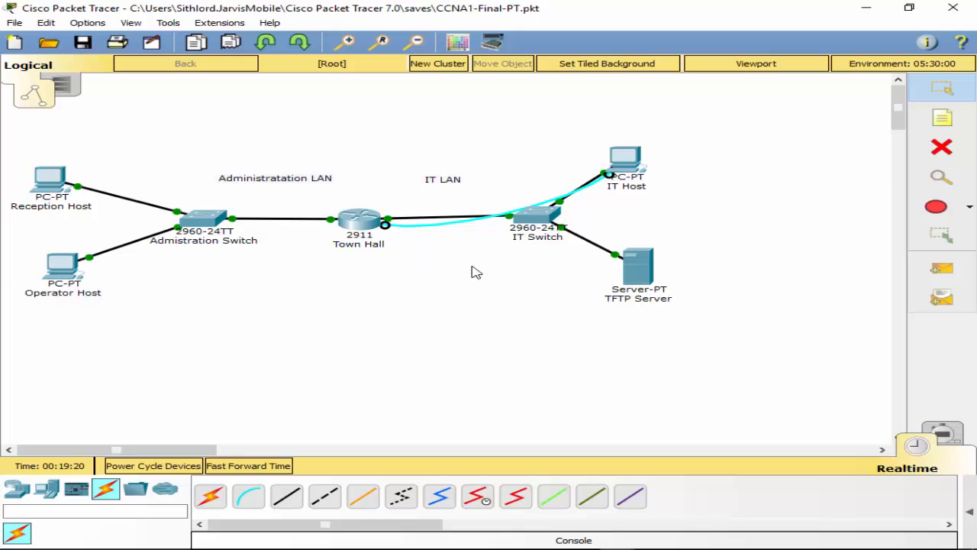
click(620, 165)
Step: Open IT Host's terminal with default port settings and review the router's IP routes
click(478, 190)
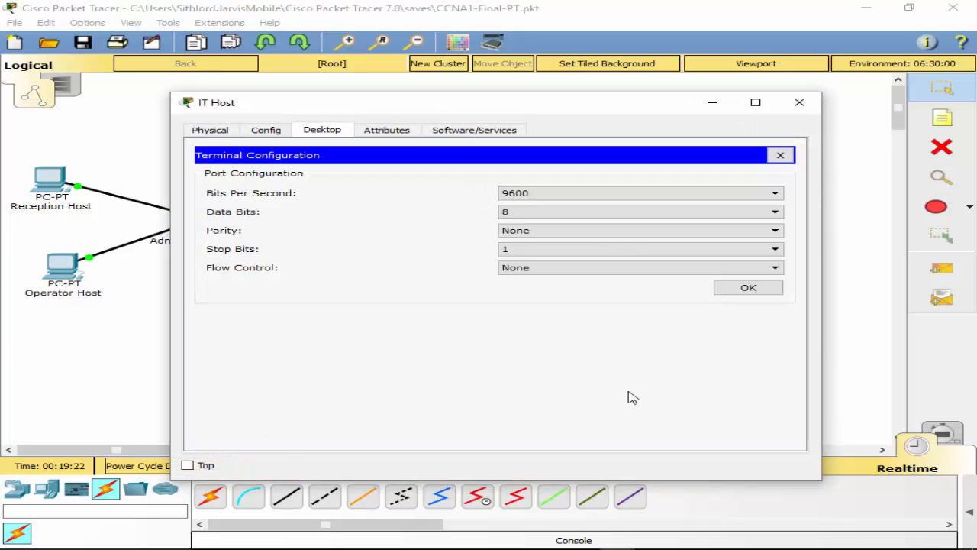
click(754, 288)
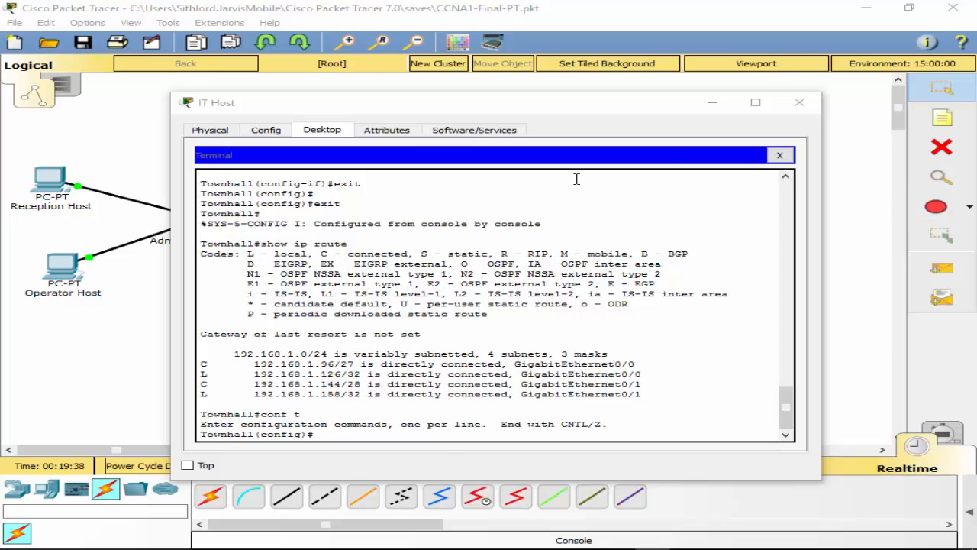
click(120, 342)
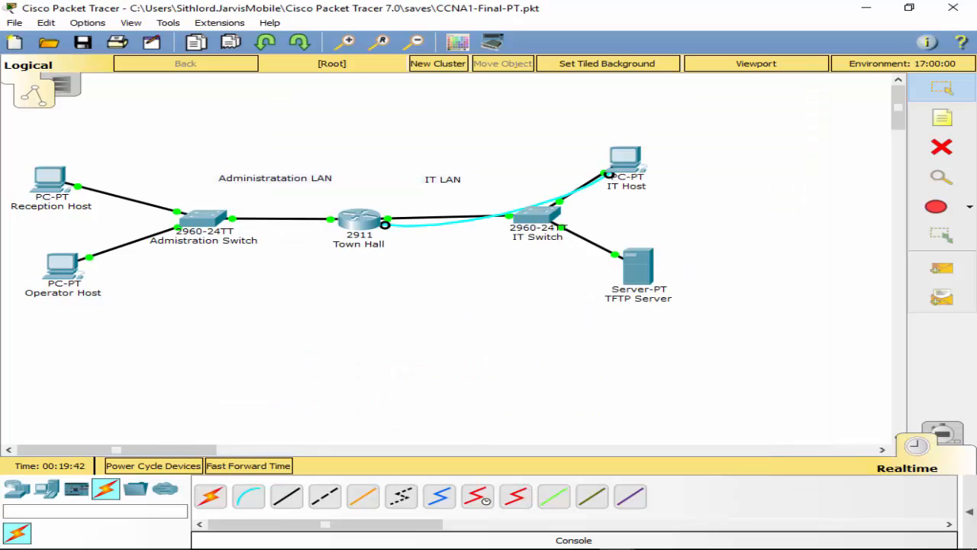
Step: Open the Admistration Switch CLI and enter privileged and global configuration mode
click(202, 218)
click(384, 131)
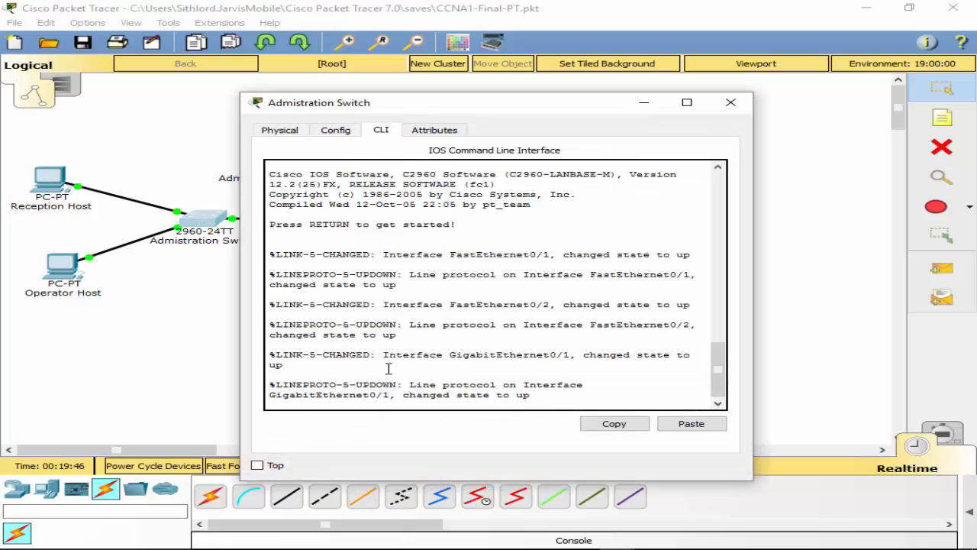
key(Return)
text(conf t)
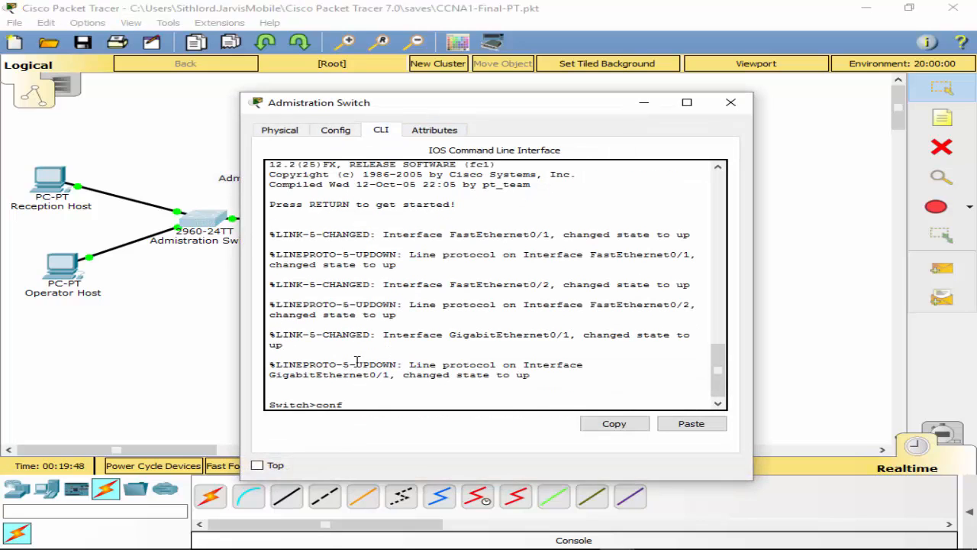
key(Return)
text(en)
key(Return)
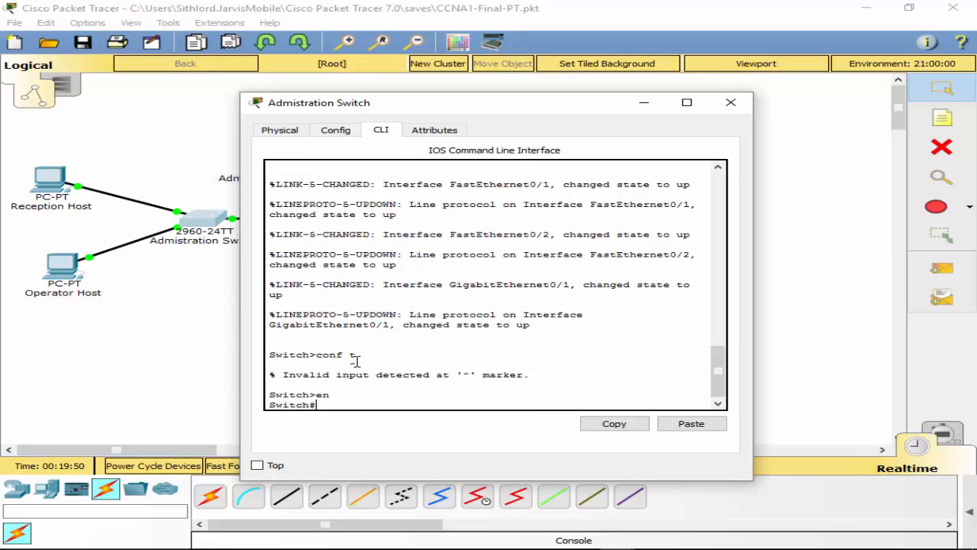
text(conf t)
key(Return)
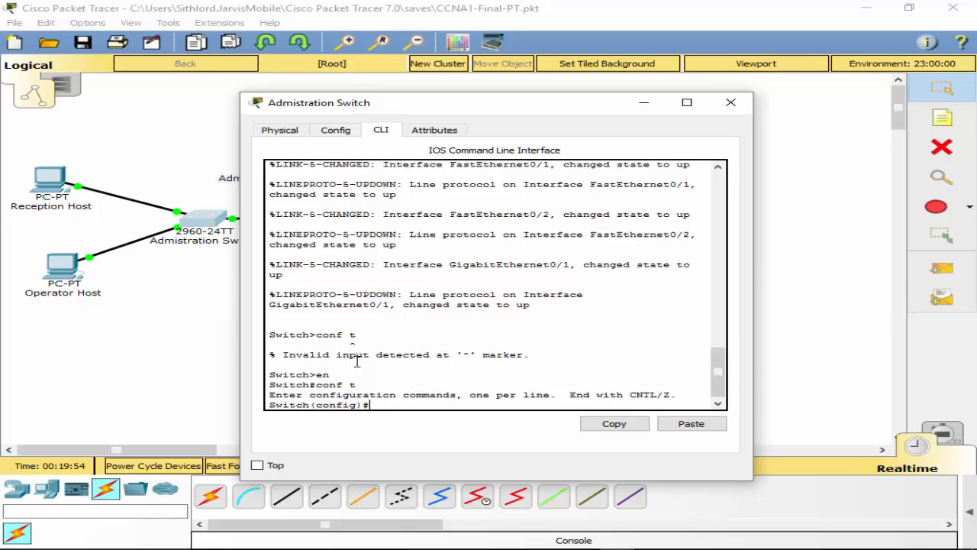
Step: Enable interface VLAN 1 with IP 192.168.1.157 and mask 255.255.255.240, then exit
text(int vla)
key(Tab)
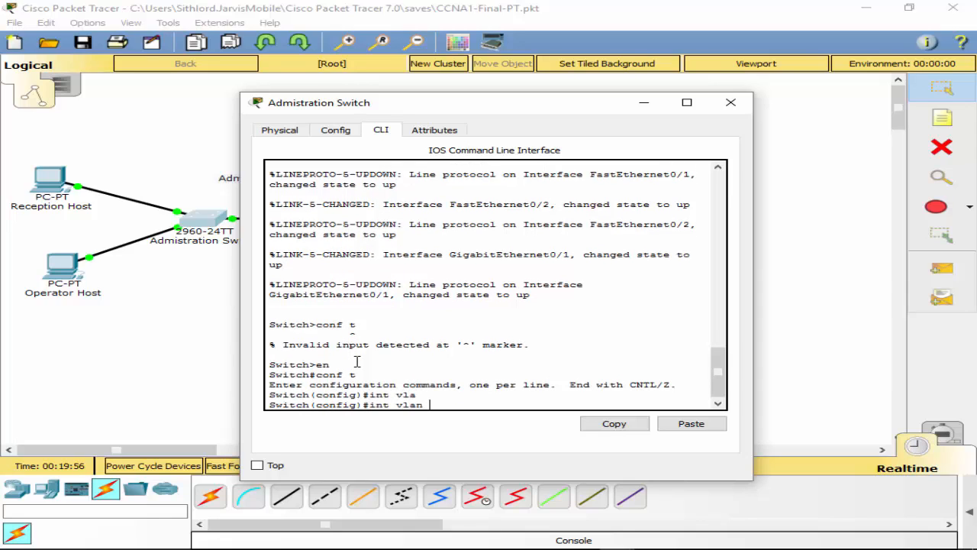
text(1)
key(Return)
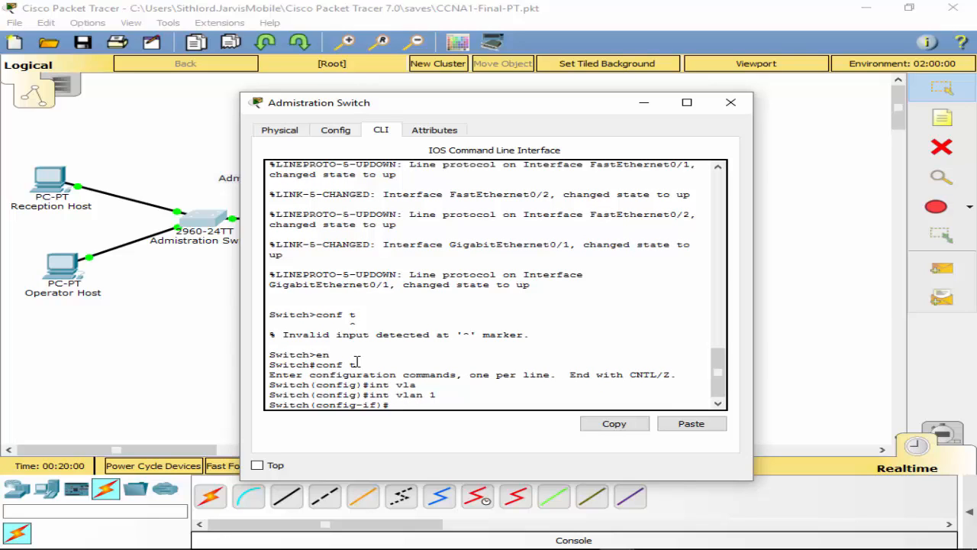
text(no shut)
key(Return)
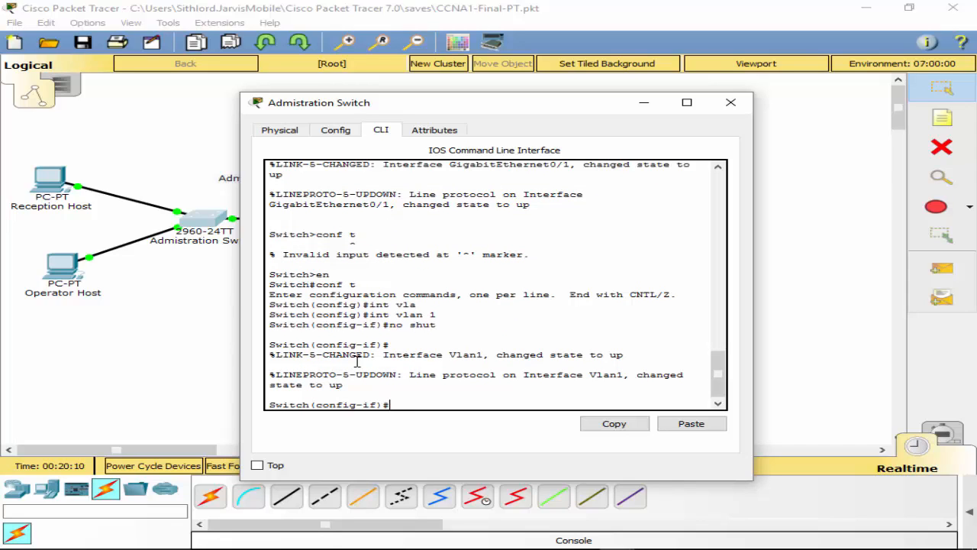
text(ip ad)
key(Tab)
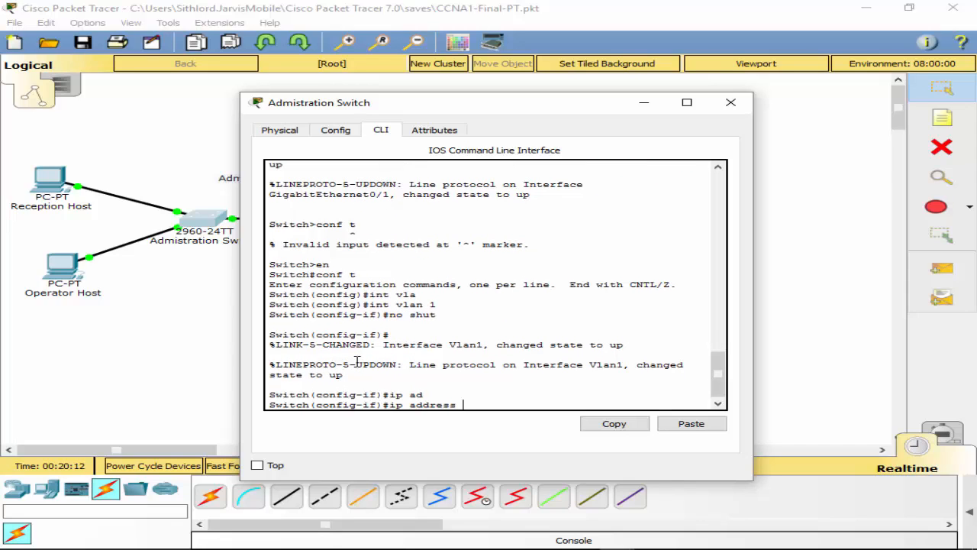
text(192.168.1.157 255.255.255.240)
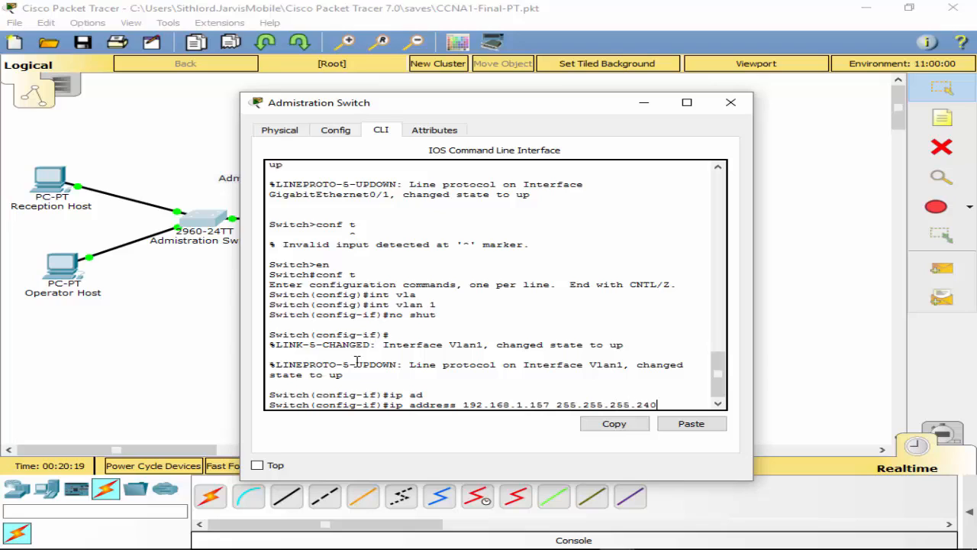
key(Return)
text(exit)
key(Return)
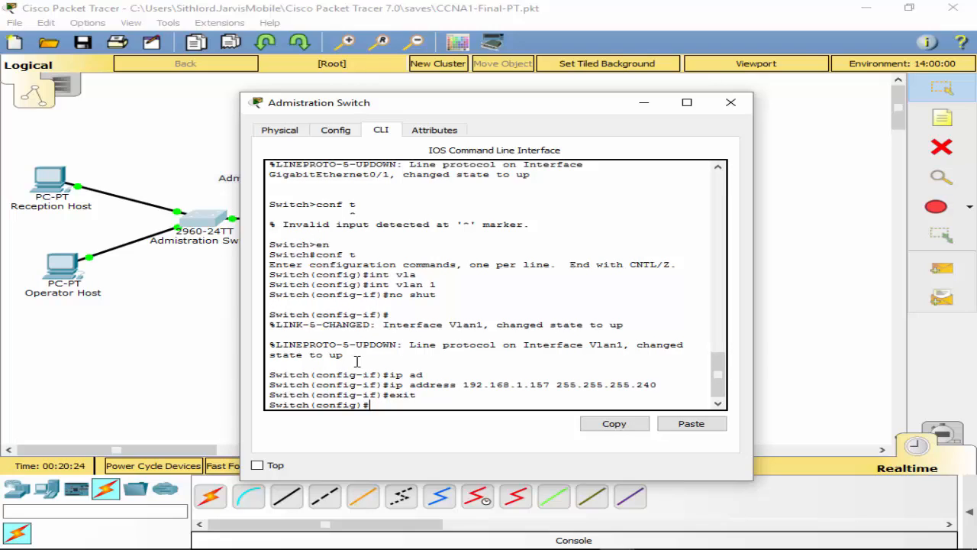
Step: Set the switch's ip default-gateway to 192.168.1.158
text(de)
key(Tab)
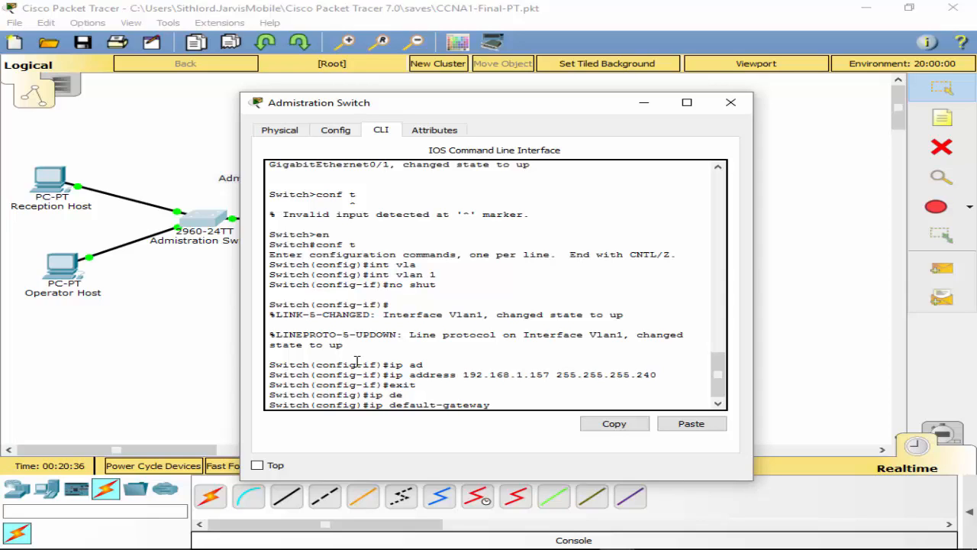
text(192.)
drag(485, 105, 976, 185)
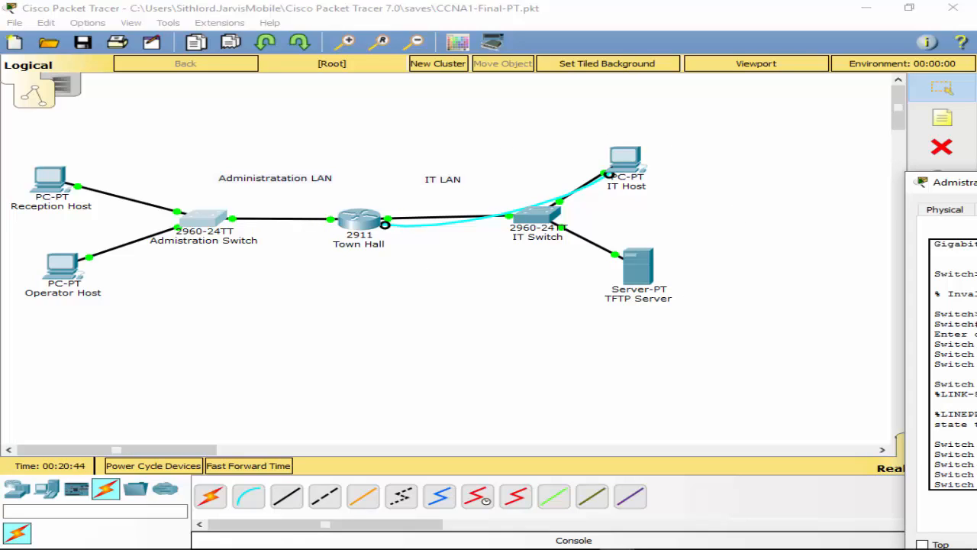
drag(976, 191, 435, 112)
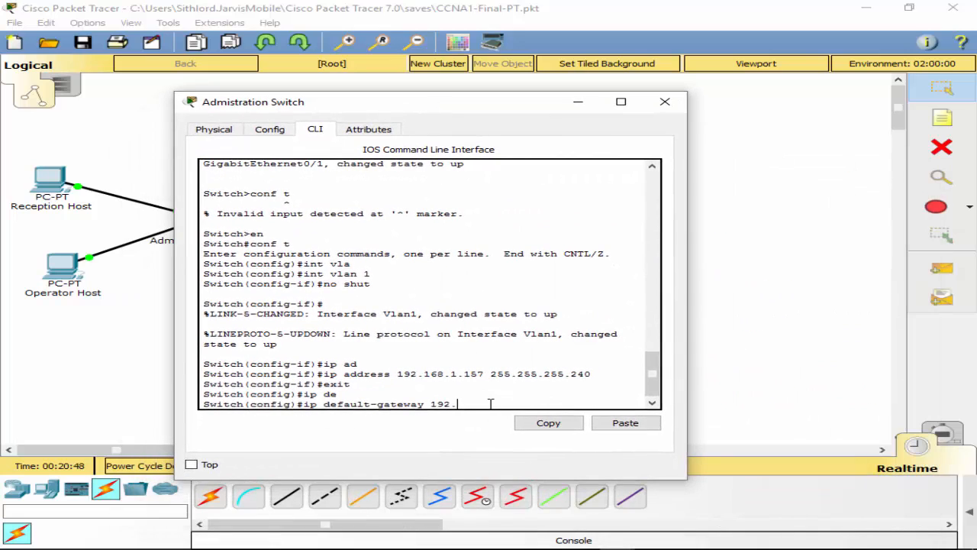
text(168.1.158)
key(Return)
Step: Leave configuration mode and save the switch configuration with wr
text(exit)
key(Return)
text(witch#w)
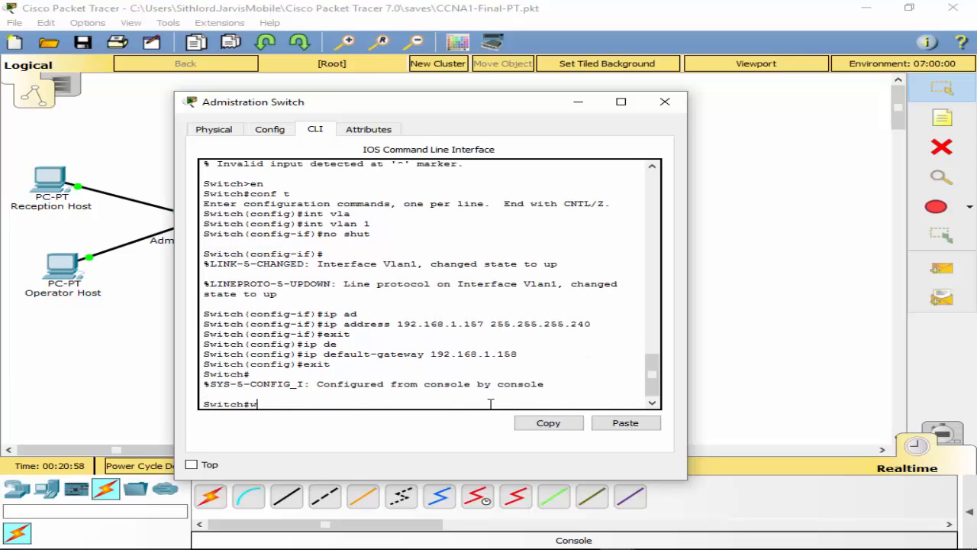
text(r)
key(Return)
drag(458, 110, 533, 113)
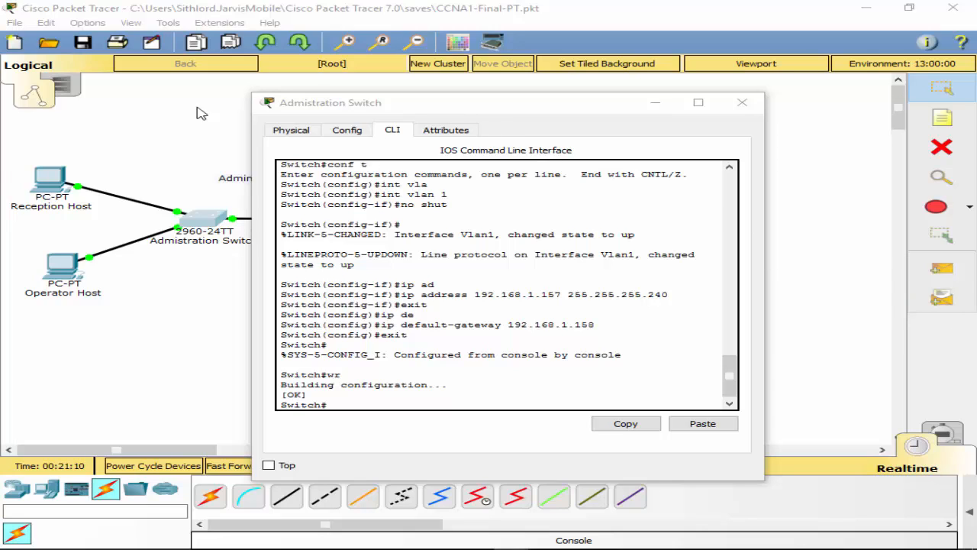
Step: Open Reception Host's IP Configuration on its Desktop
click(42, 183)
click(42, 183)
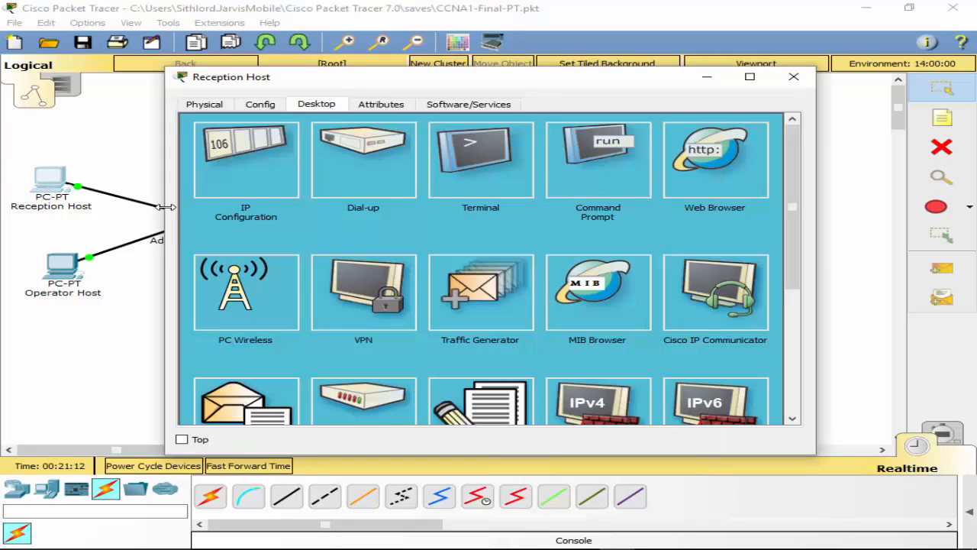
click(259, 179)
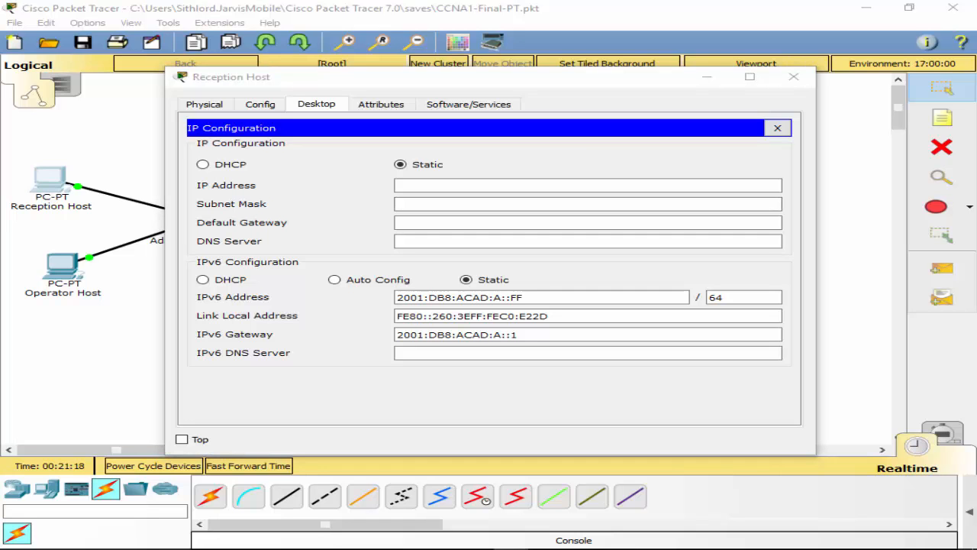
drag(976, 55, 976, 100)
Step: Enter IP address 192.168.1.97 and subnet mask 255.255.255.224
click(469, 185)
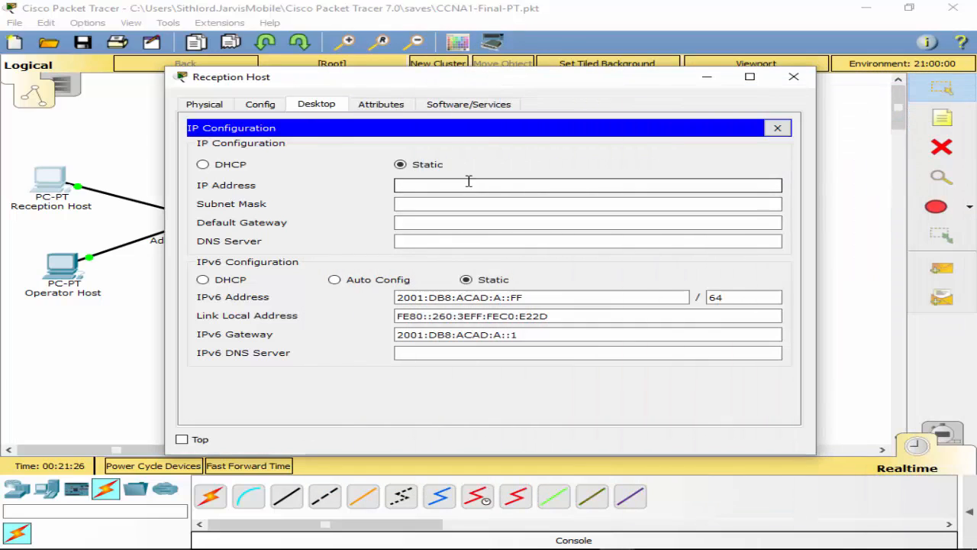
text(192.168.1.97)
click(425, 205)
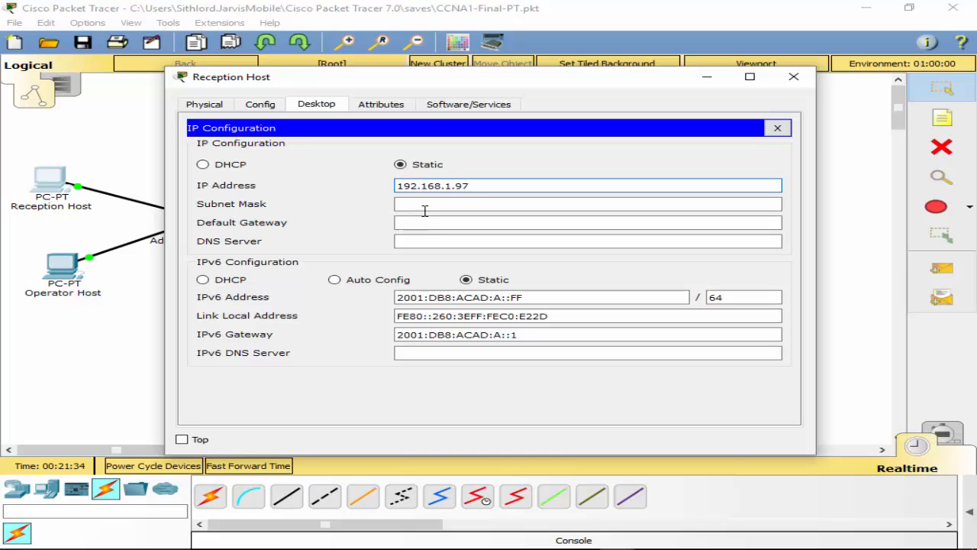
key(BackSpace)
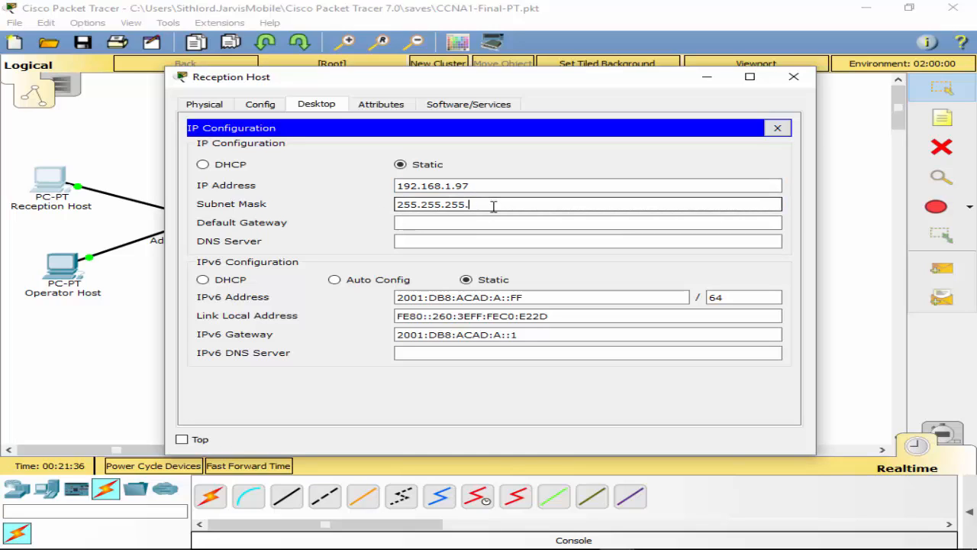
text(224)
click(514, 226)
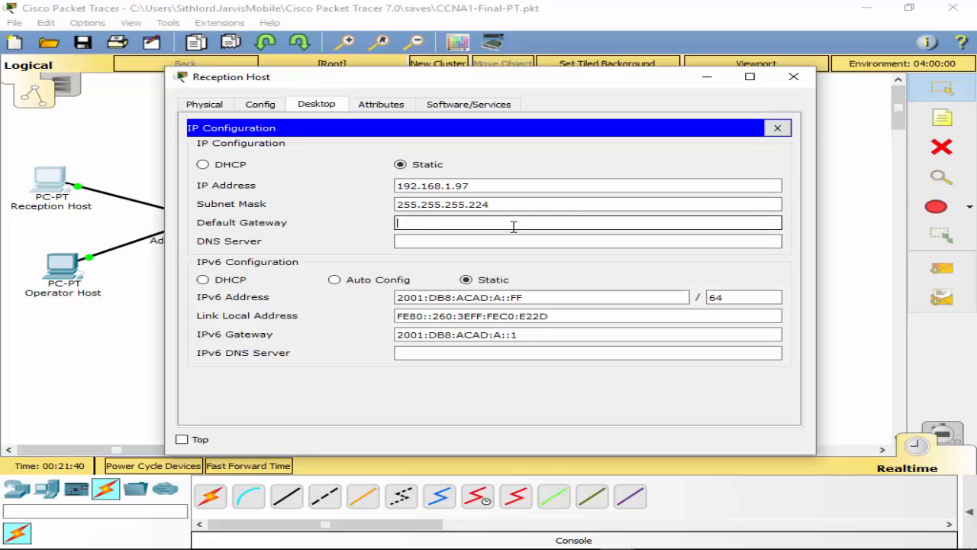
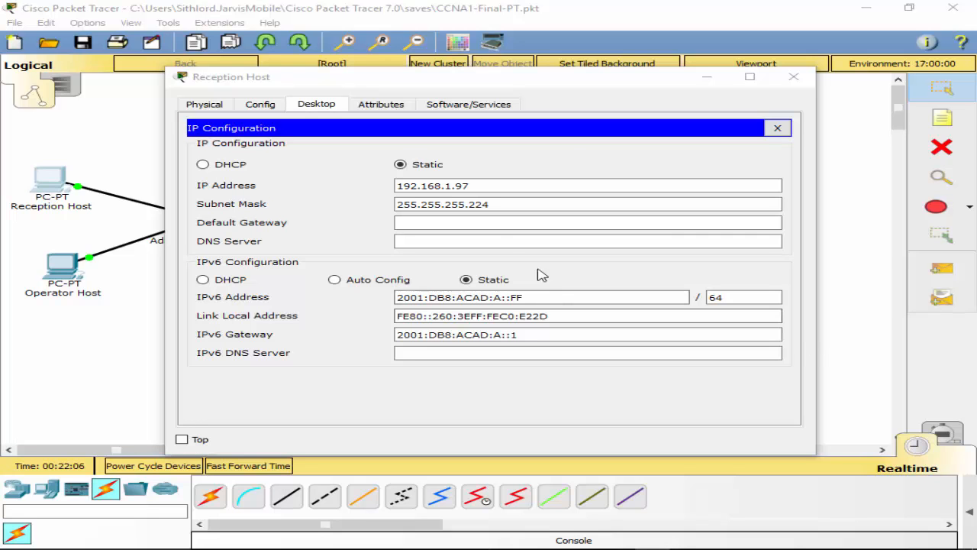
Step: Begin typing the Reception Host's default gateway as 192.168.1., then abandon the entry
click(497, 223)
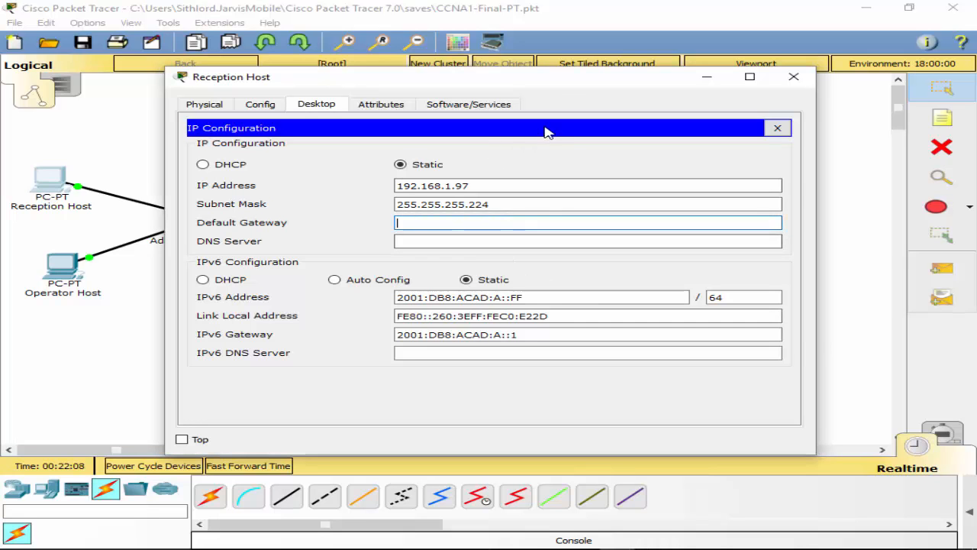
drag(546, 80, 546, 212)
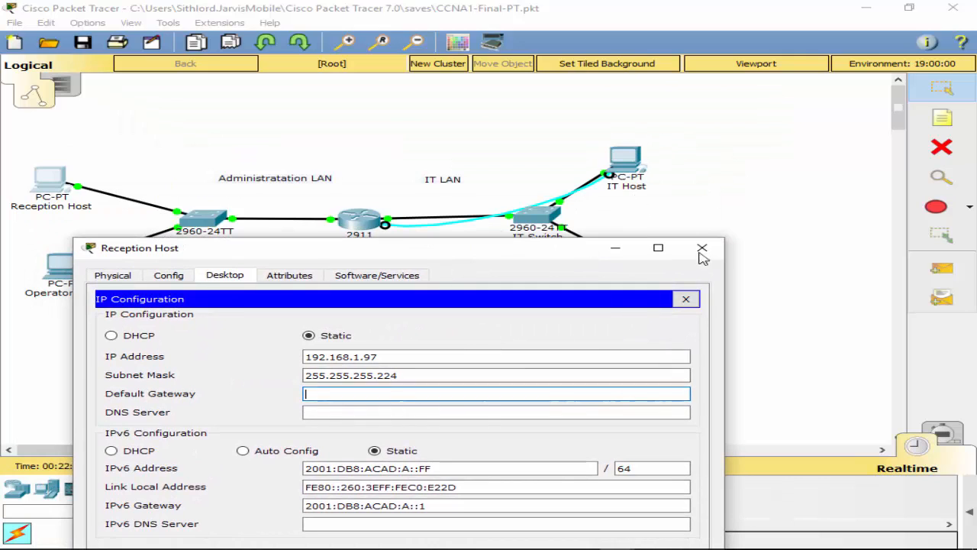
drag(460, 254, 497, 83)
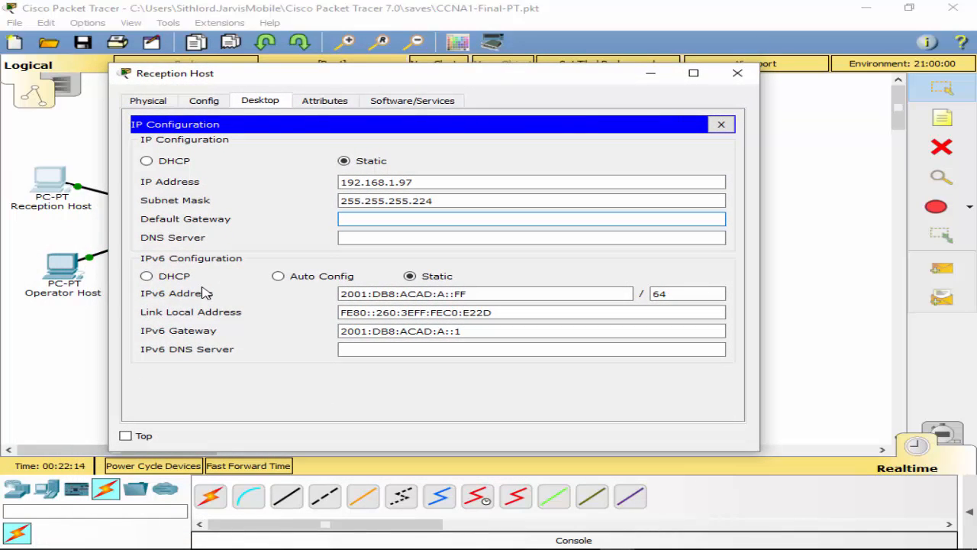
text(192.168.1.)
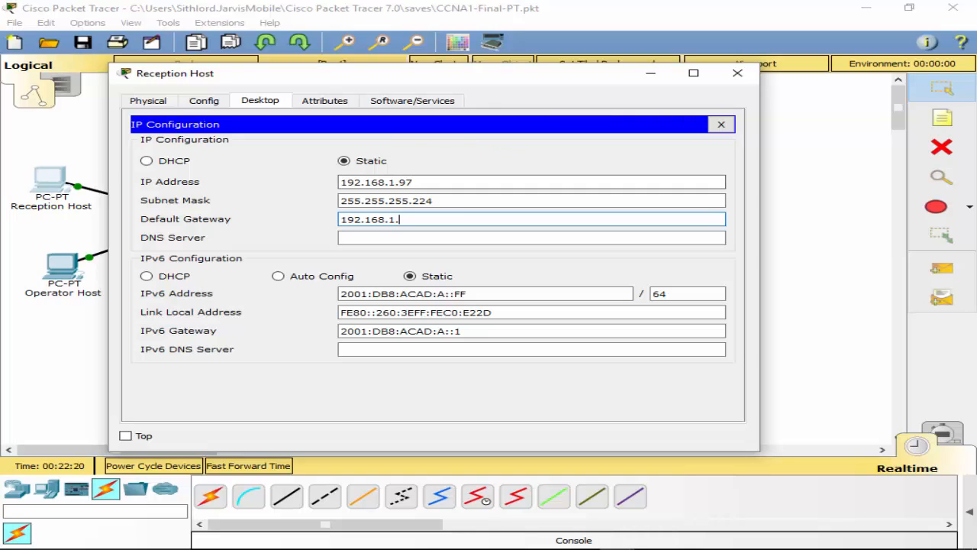
key(alt+Tab)
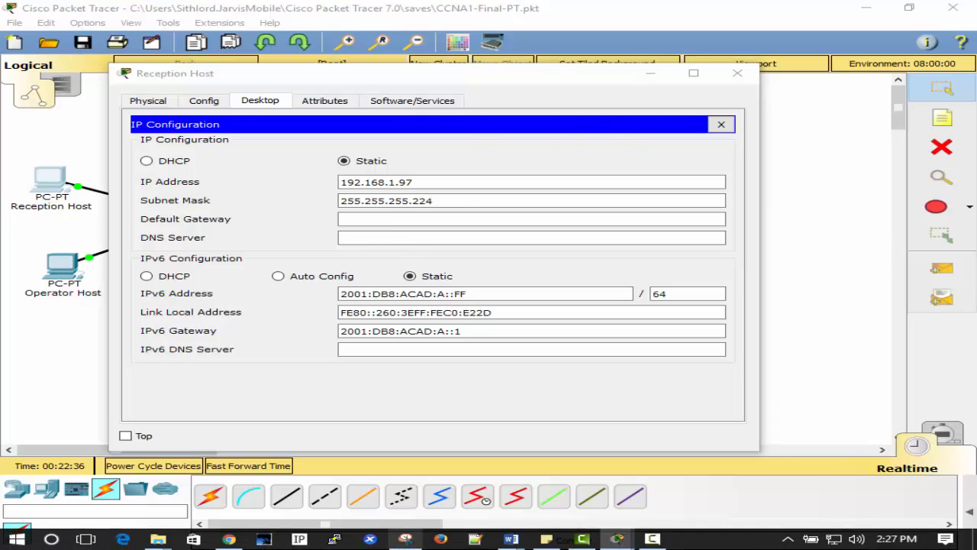
mouse_move(618, 541)
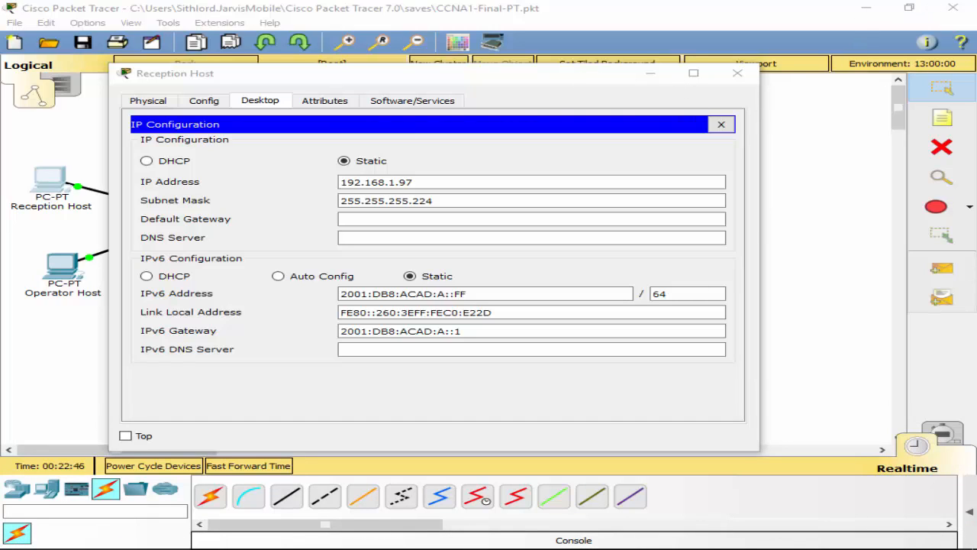
Step: Re-enter the Reception Host's default gateway starting 192.168.1., comparing against the topology
click(407, 220)
text(192.168)
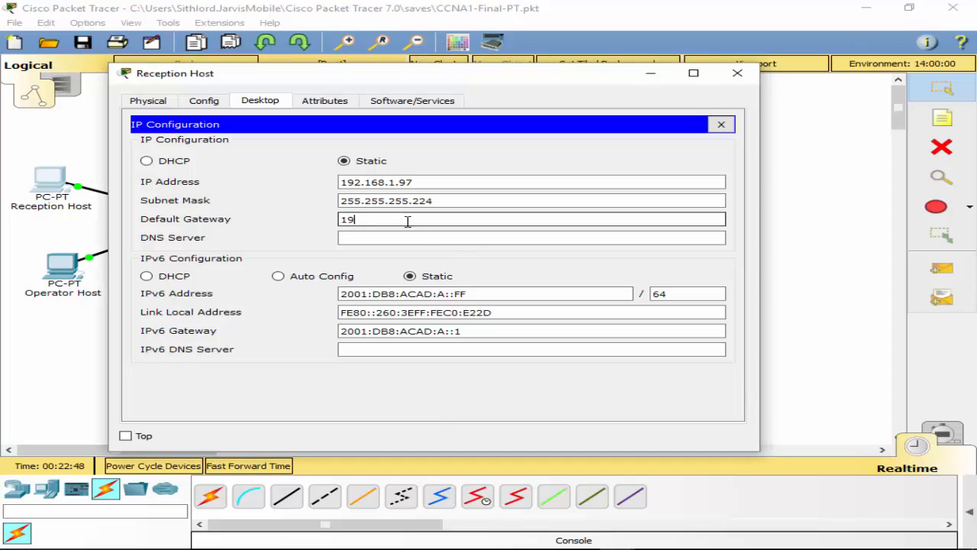
text(1.126)
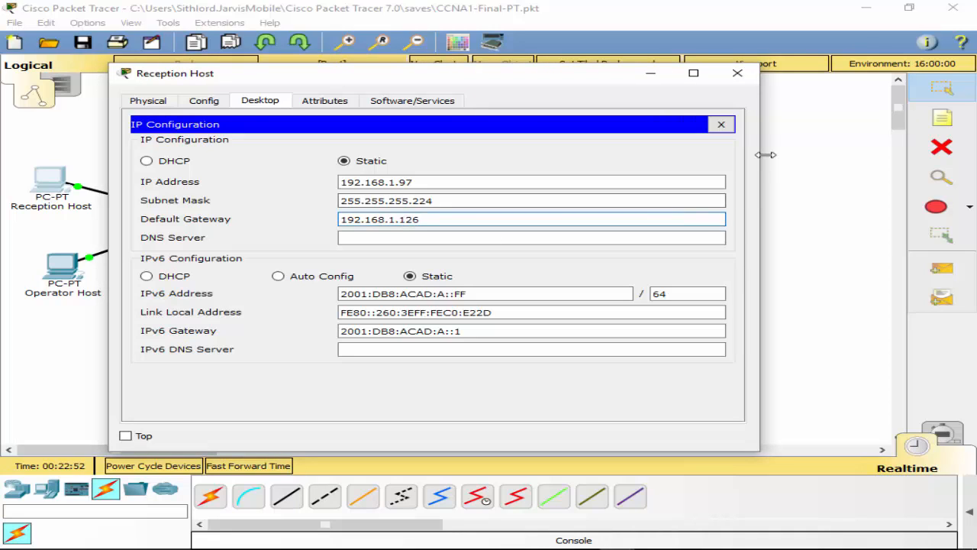
drag(587, 77, 831, 261)
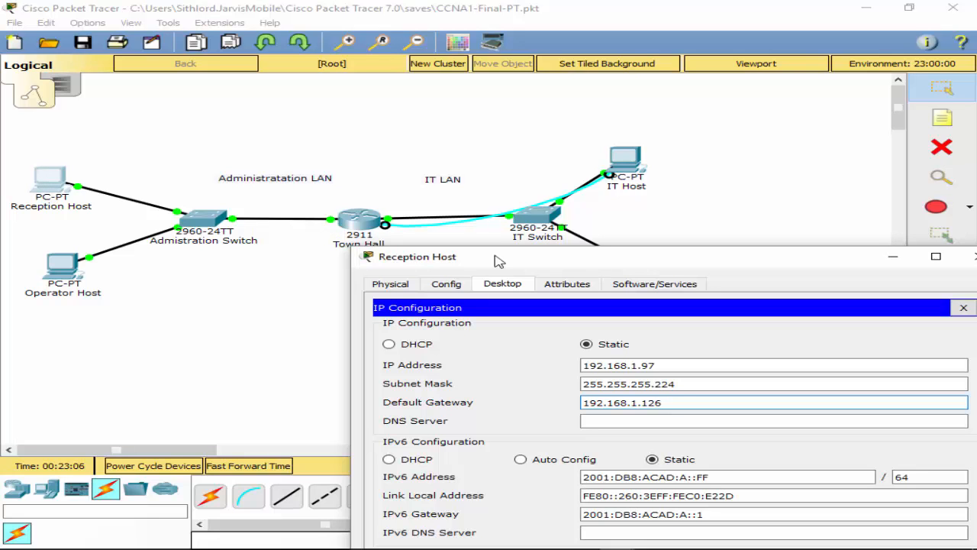
drag(498, 258, 322, 69)
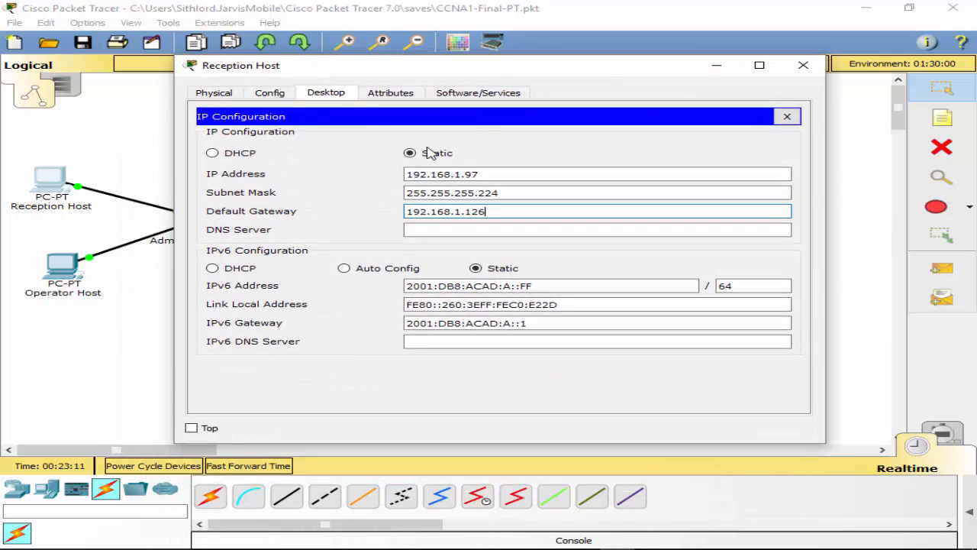
Step: Change the Reception Host's address to 192.168.1.145 and edit the gateway to 192.168.1.158
double_click(468, 174)
drag(532, 74, 562, 161)
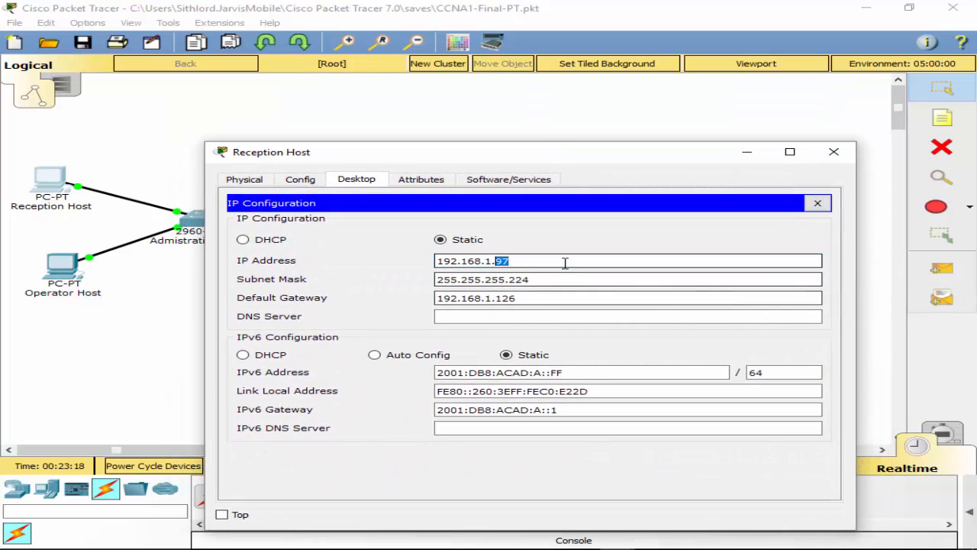
key(BackSpace)
text(14)
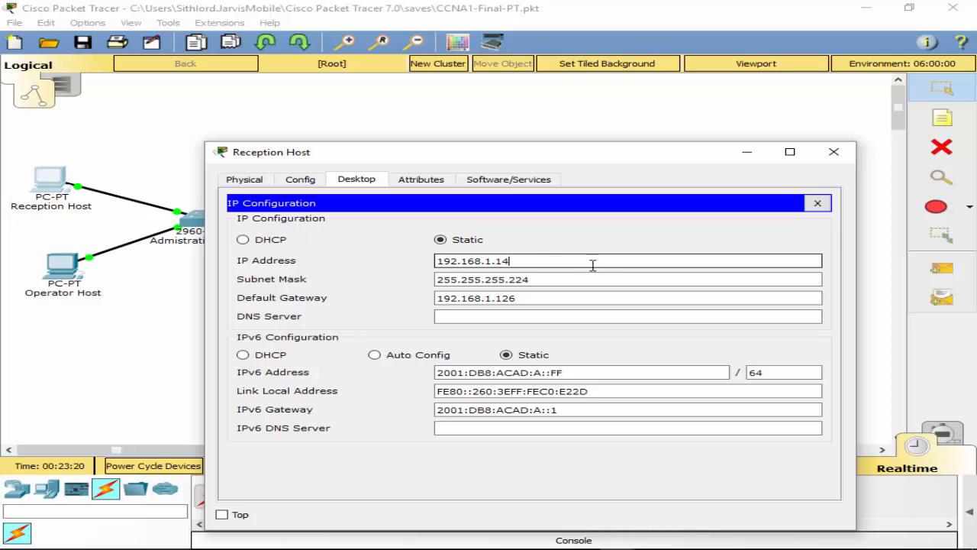
text(5)
click(572, 296)
key(BackSpace)
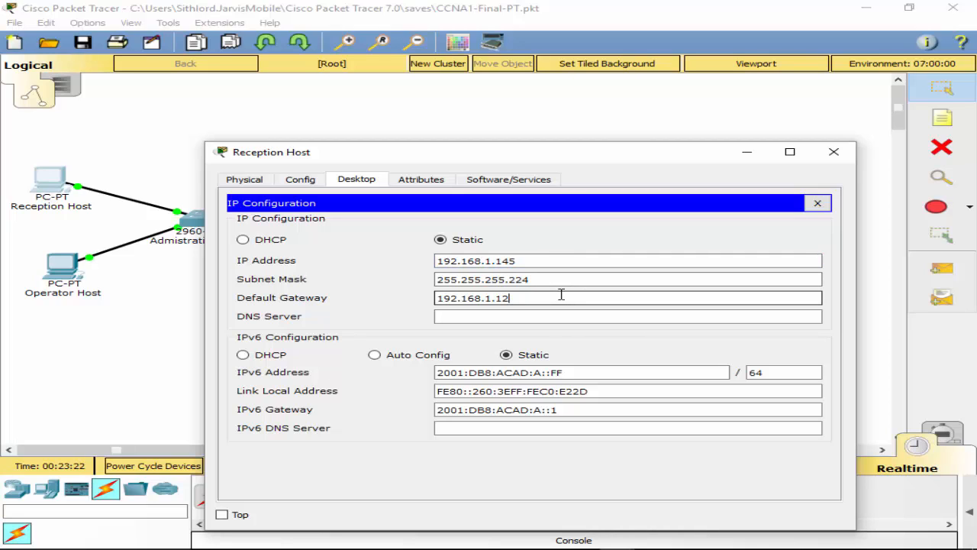
key(BackSpace)
key(BackSpace)
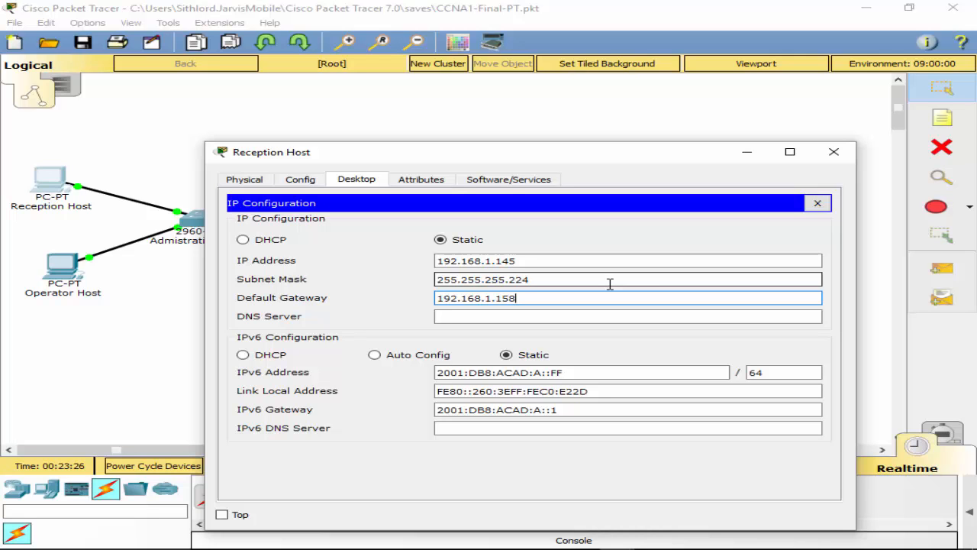
Step: Close the Reception Host's IP Configuration, then reopen it to verify the new addressing
click(818, 204)
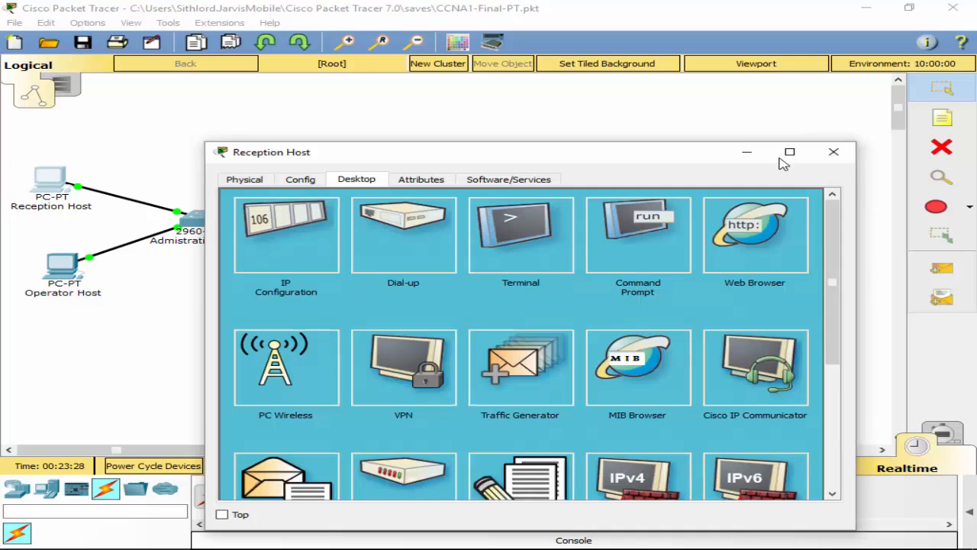
click(834, 151)
click(49, 182)
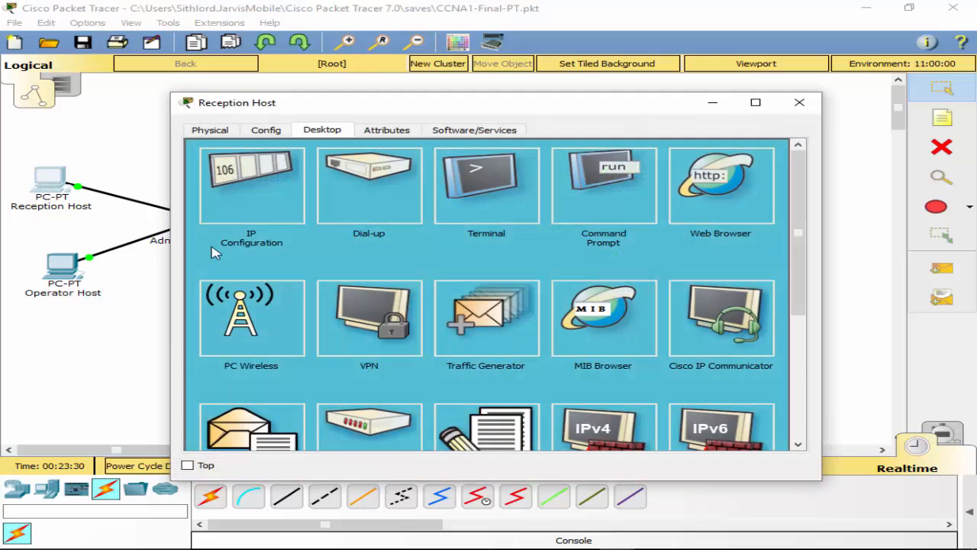
click(267, 206)
click(798, 151)
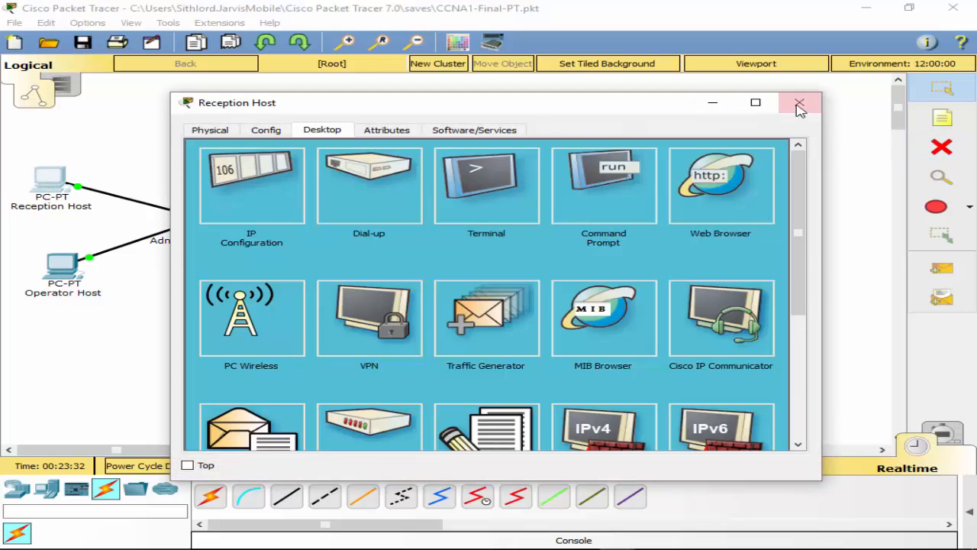
click(799, 103)
Step: Give the Operator Host IP 192.168.1.146 with default gateway 192.168.1.158
click(61, 264)
click(203, 187)
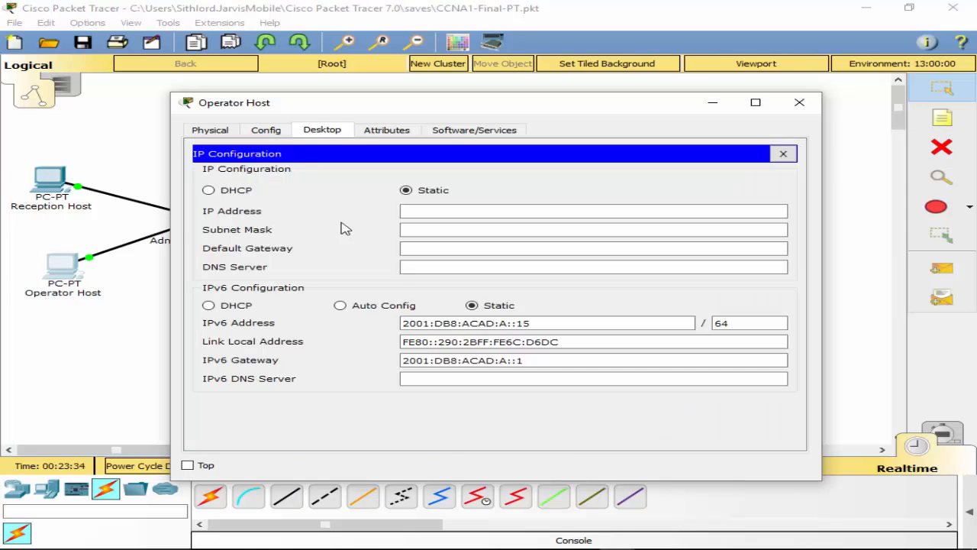
click(493, 215)
text(192.168.1.146)
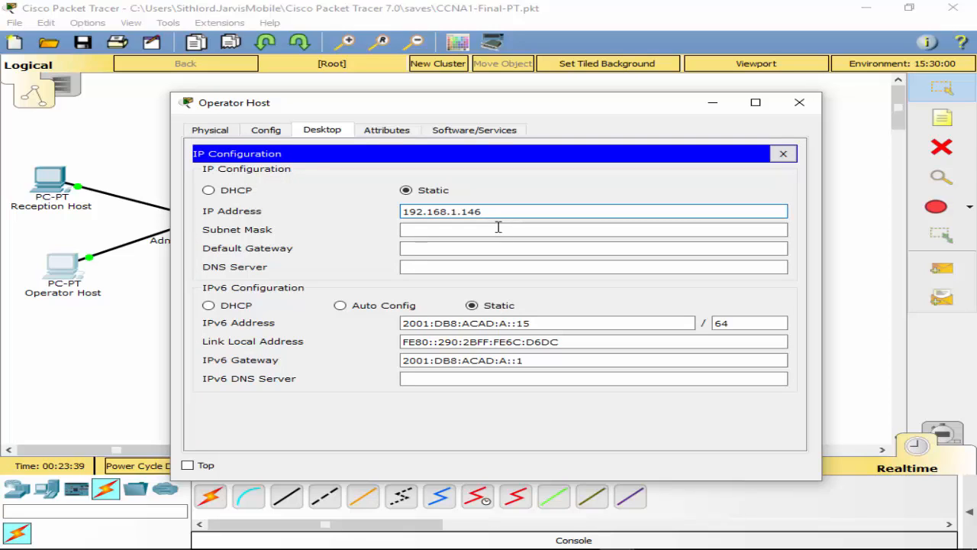
click(500, 229)
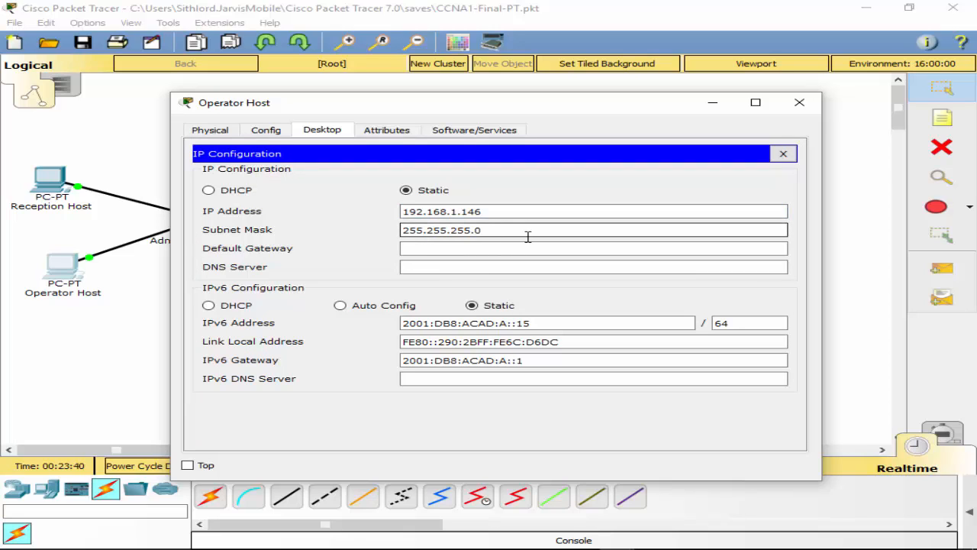
text(224)
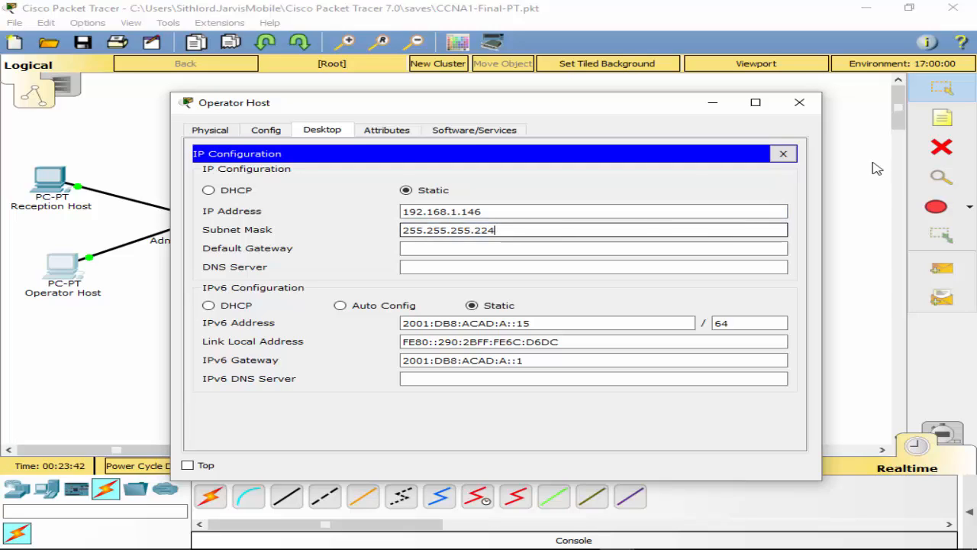
click(504, 247)
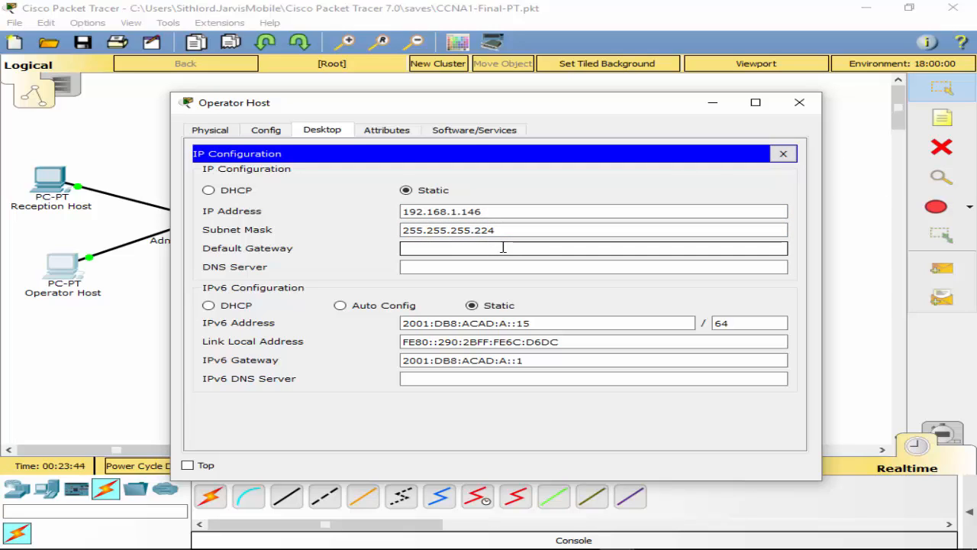
text(192.168.1.158)
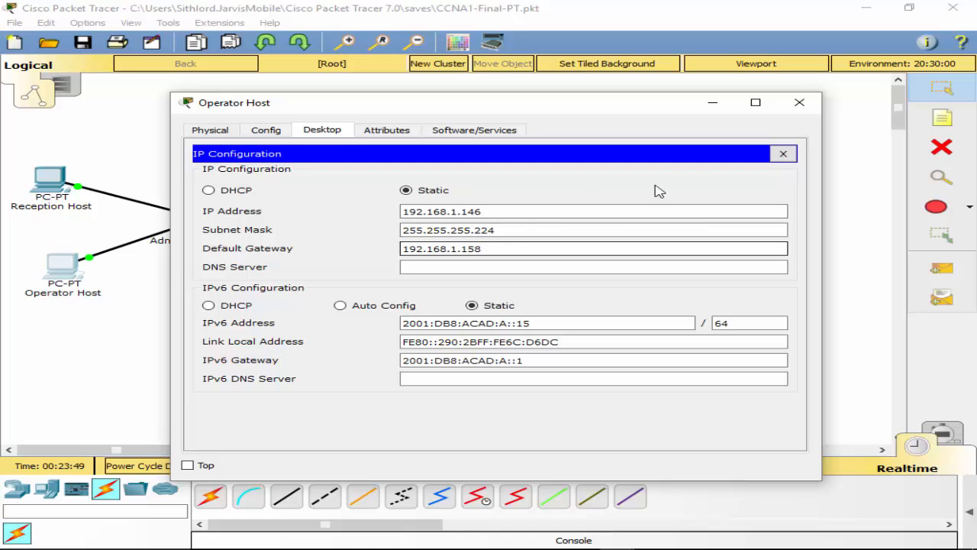
click(783, 154)
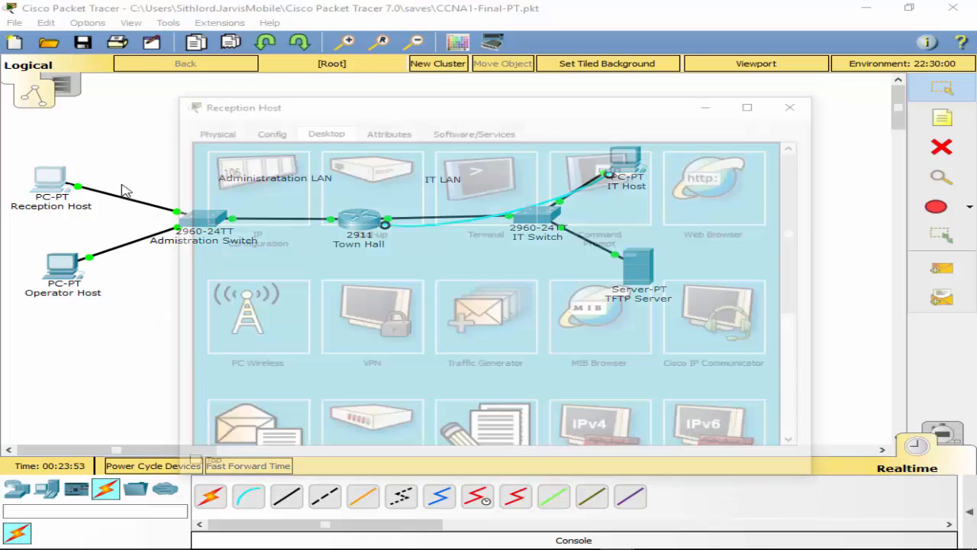
Step: Change the Reception Host's subnet mask to 255.255.255.240
click(52, 184)
click(229, 187)
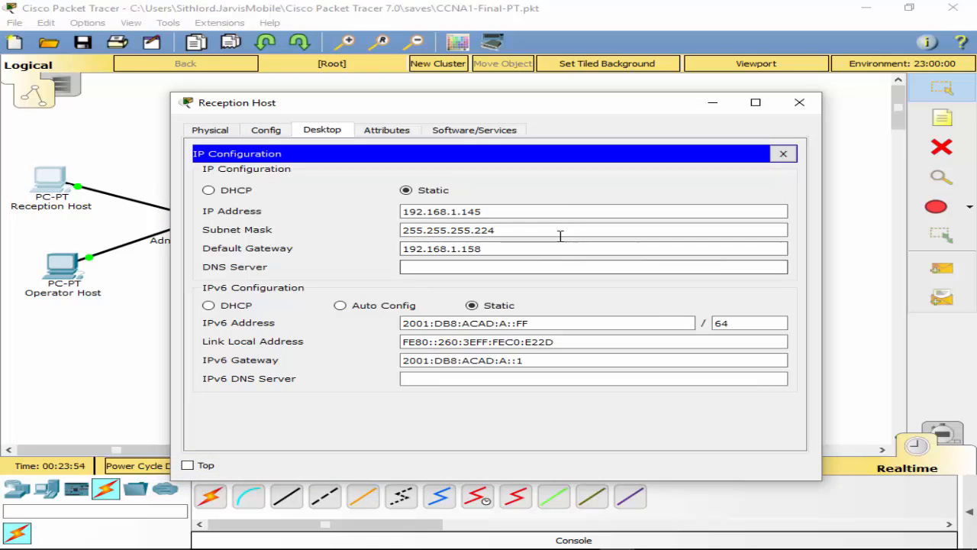
click(557, 231)
click(783, 155)
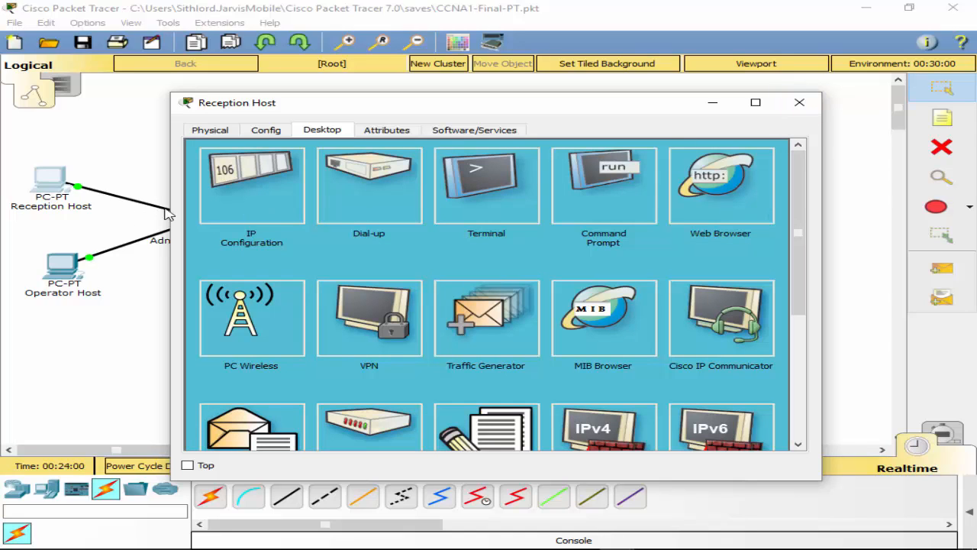
click(245, 206)
click(556, 225)
key(BackSpace)
key(BackSpace)
key(BackSpace)
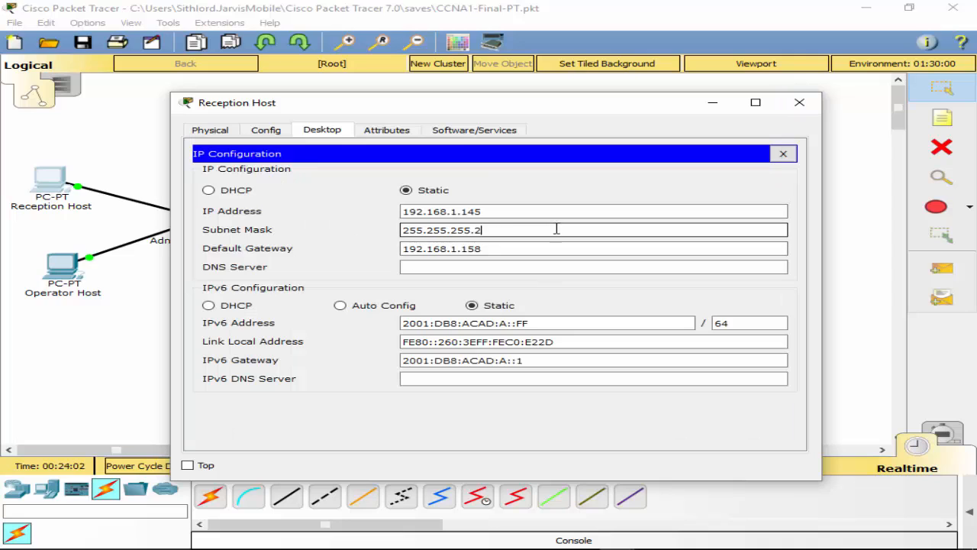
text(2450)
click(783, 153)
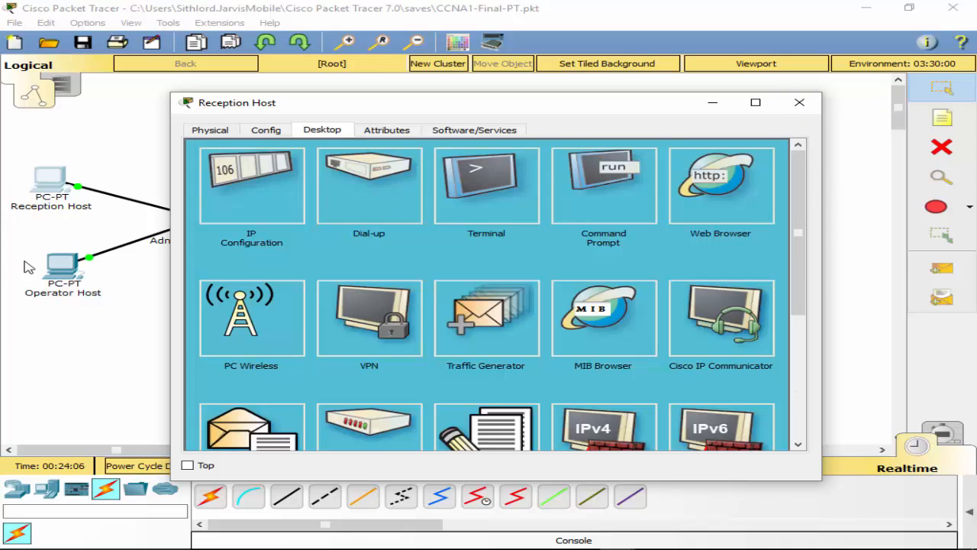
Step: Reopen the Operator Host's IP Configuration at the end of its subnet mask
click(56, 269)
click(248, 177)
click(560, 231)
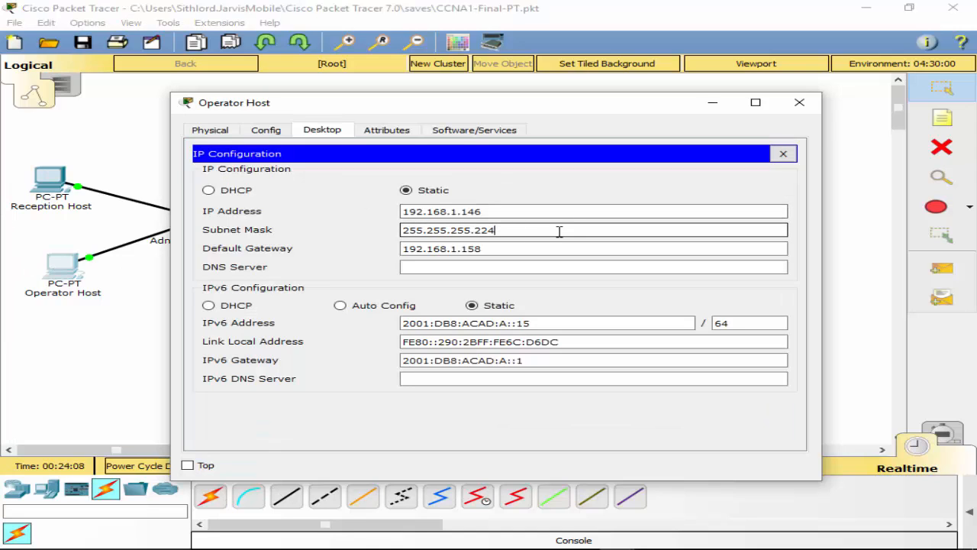
Step: Finish the Operator Host's mask as 255.255.255.240 and close its window
text(48)
click(783, 153)
click(799, 103)
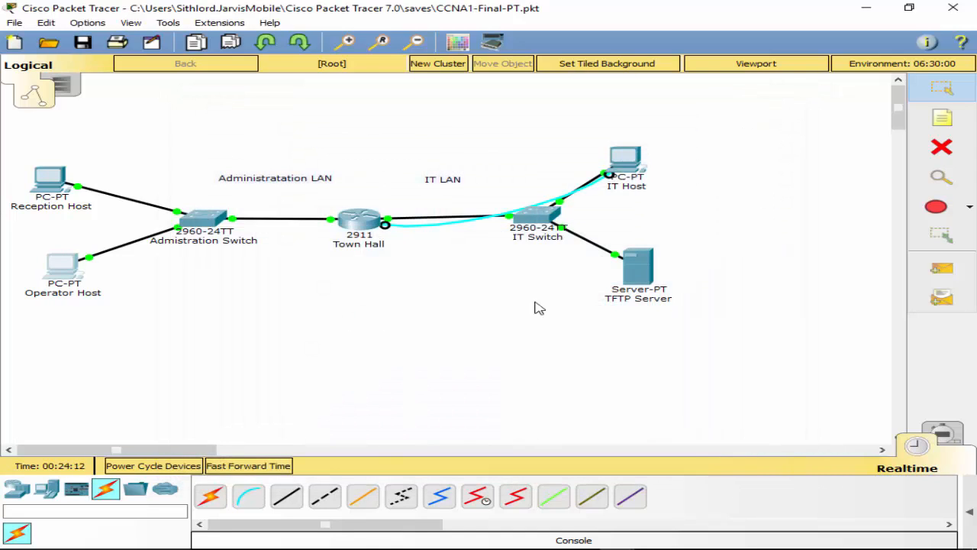
Step: Open the IT Host's IP Configuration from its Desktop
click(639, 169)
click(208, 130)
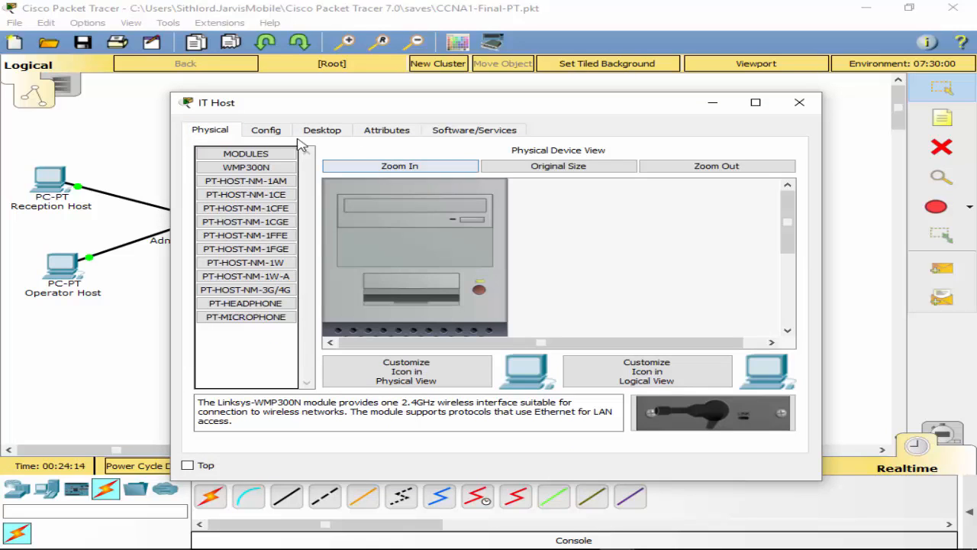
click(316, 134)
click(779, 155)
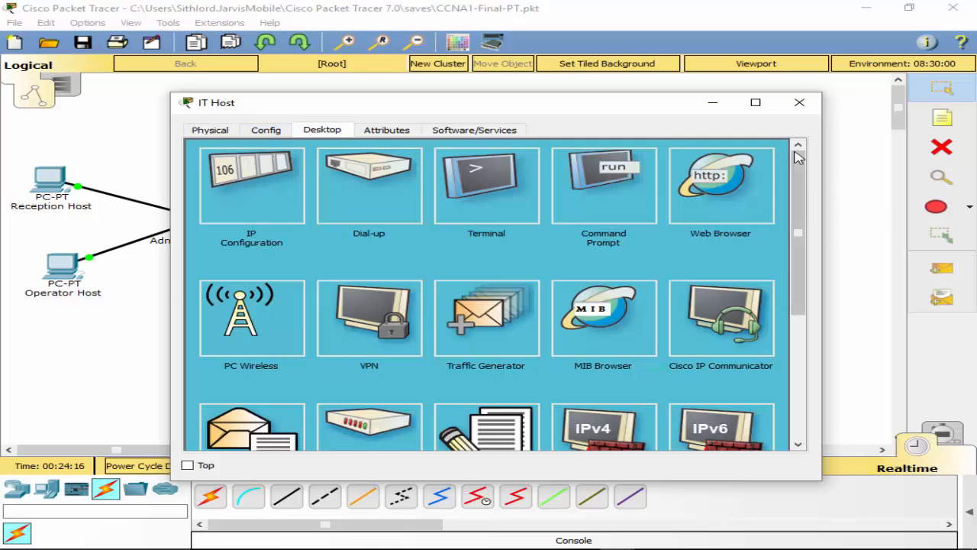
click(261, 165)
Step: Enter IT Host address 192.168.1.97, mask 255.255.255.224, gateway 192.168.1.126, and close it
click(503, 216)
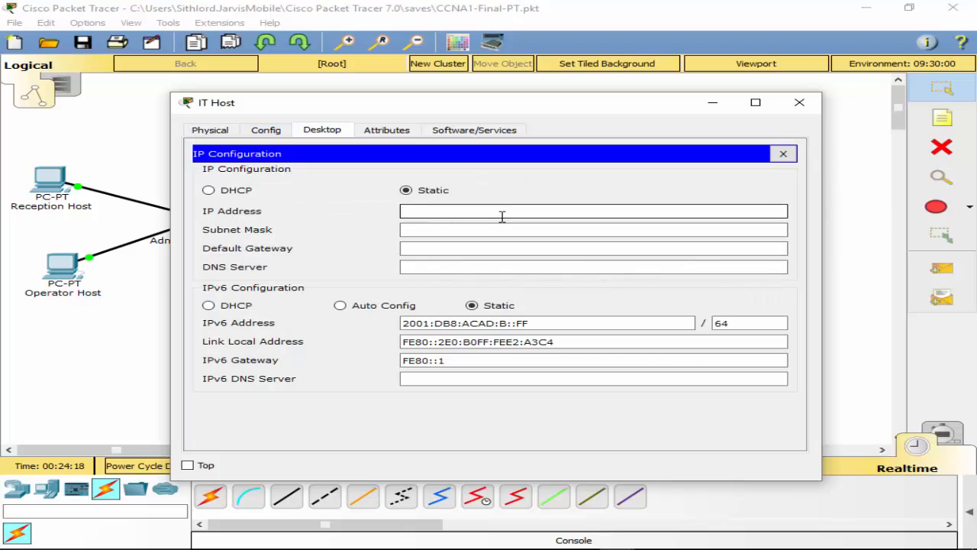
text(192.168.1.197)
key(Left)
key(Left)
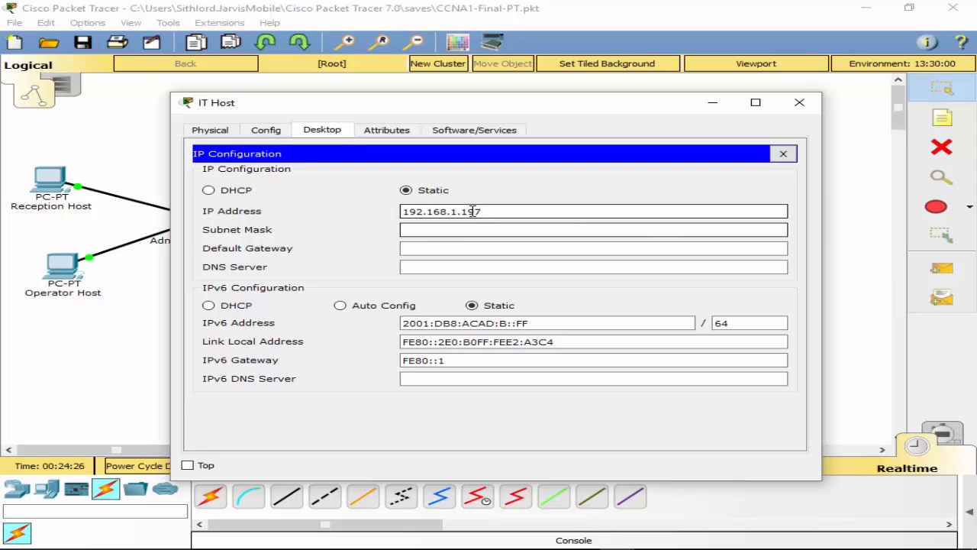
key(BackSpace)
click(497, 231)
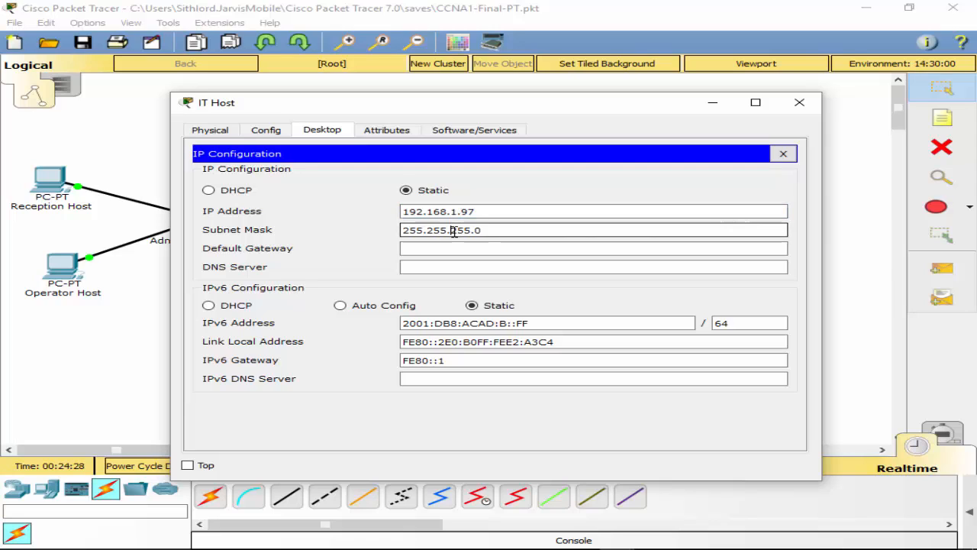
text(224)
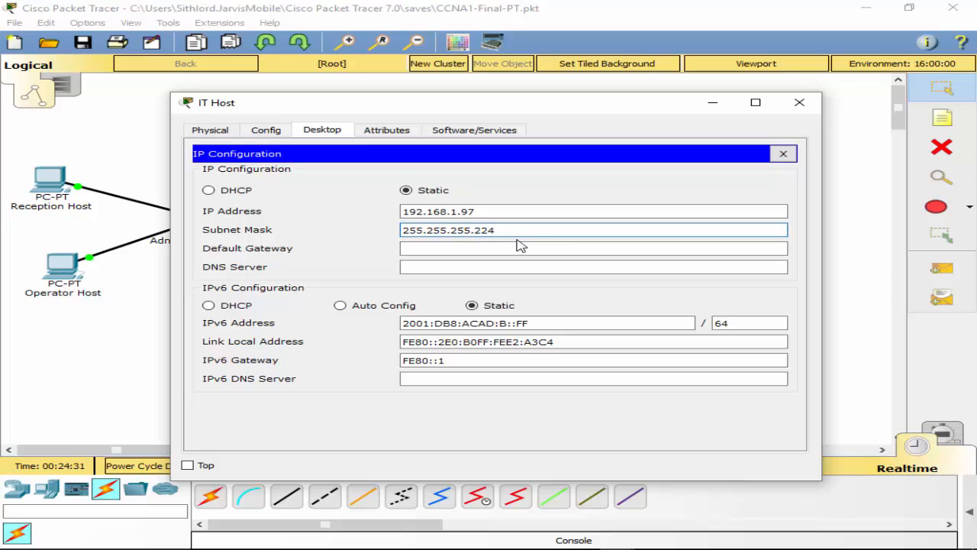
click(523, 247)
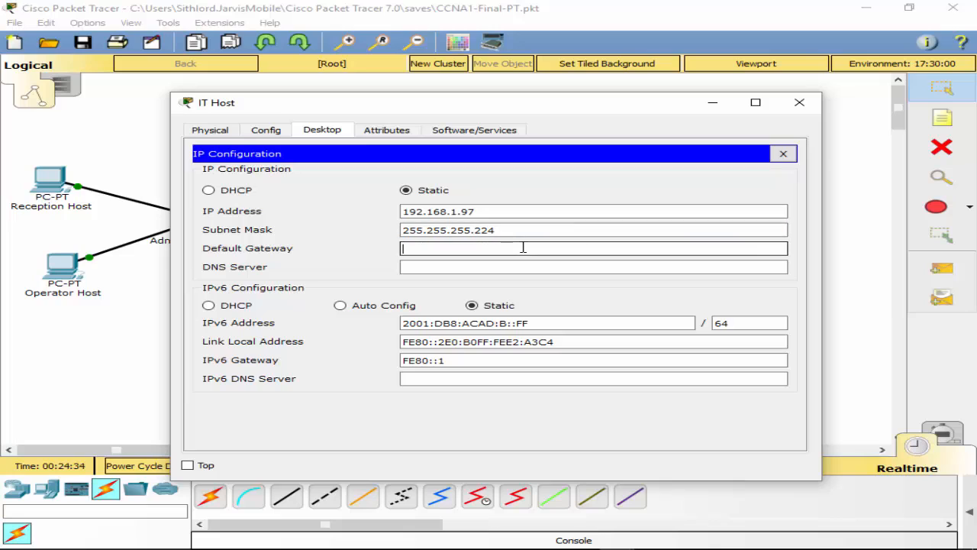
text(192.168.1.126)
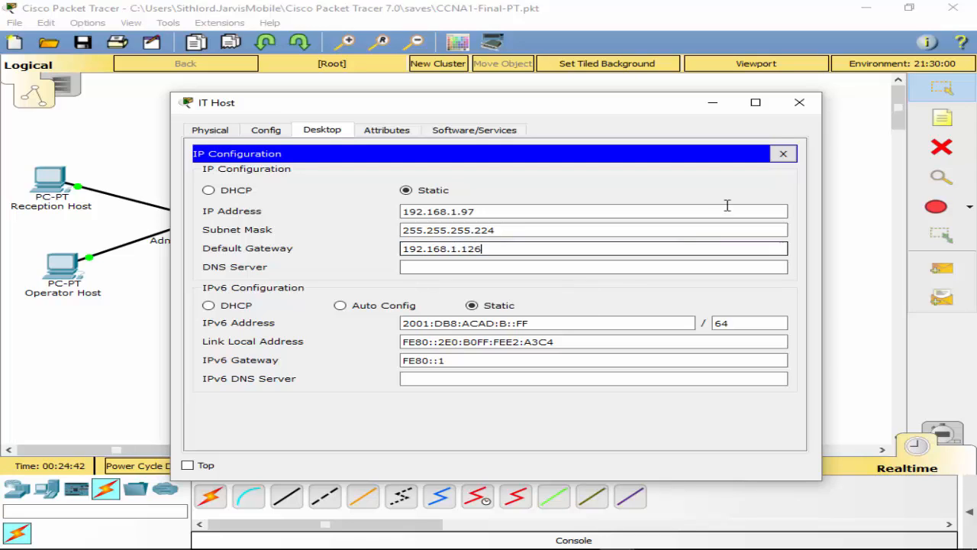
click(783, 153)
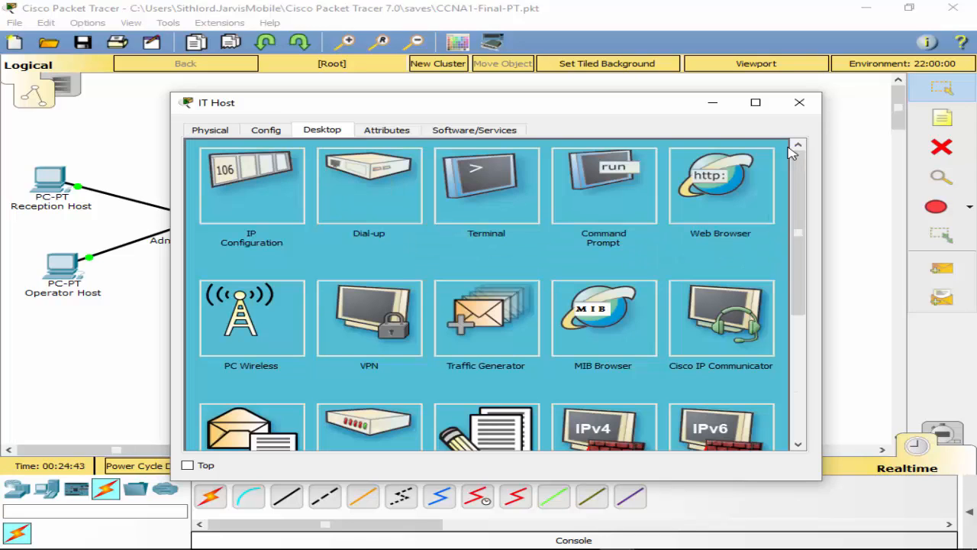
click(800, 102)
click(639, 274)
Step: Set TFTP Server to 192.168.1.98/255.255.255.224, gateway 192.168.1.126, then open the Town Hall router
click(293, 191)
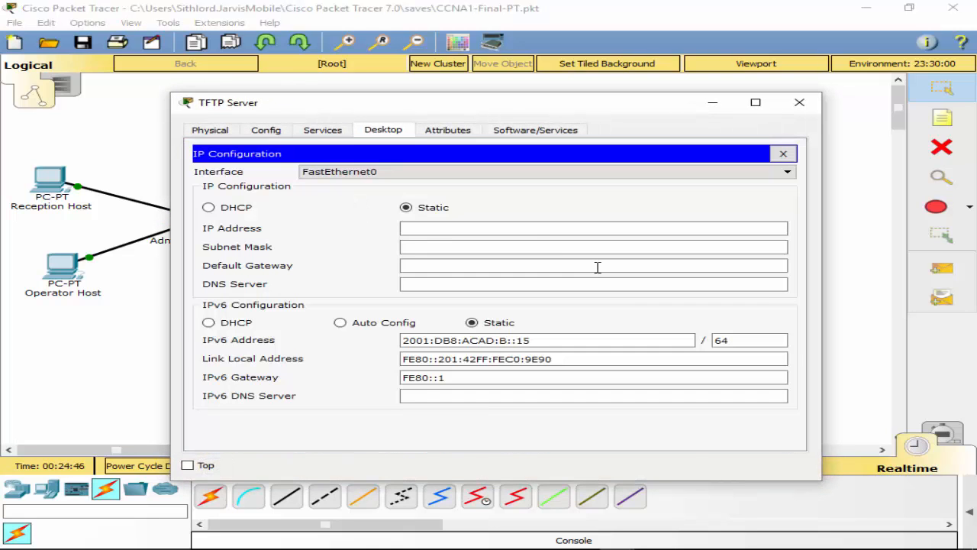
click(527, 229)
text(192)
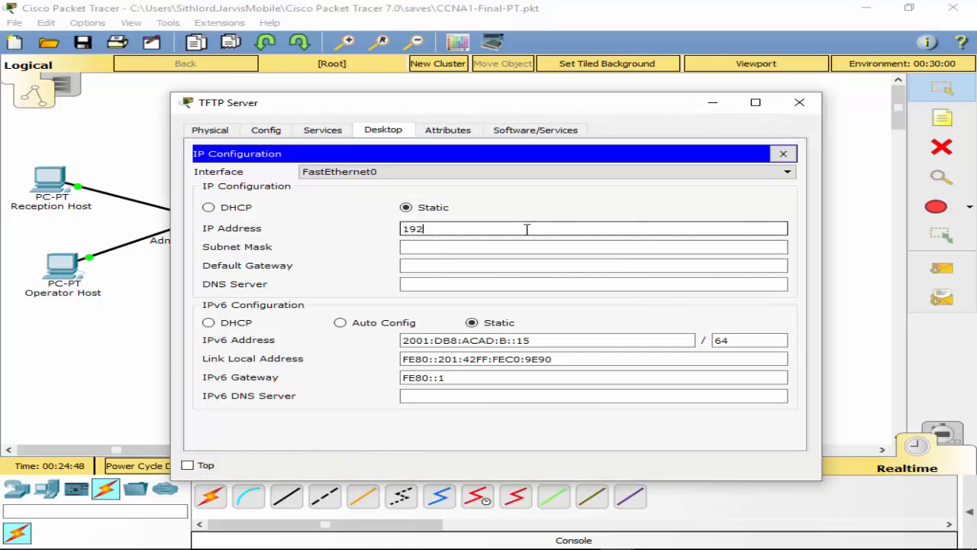
text(.168.1.)
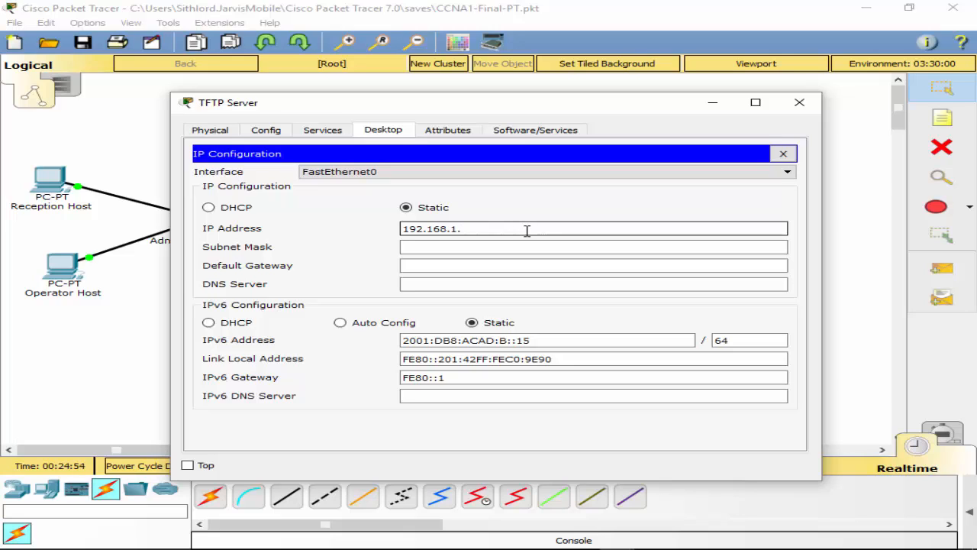
text(98)
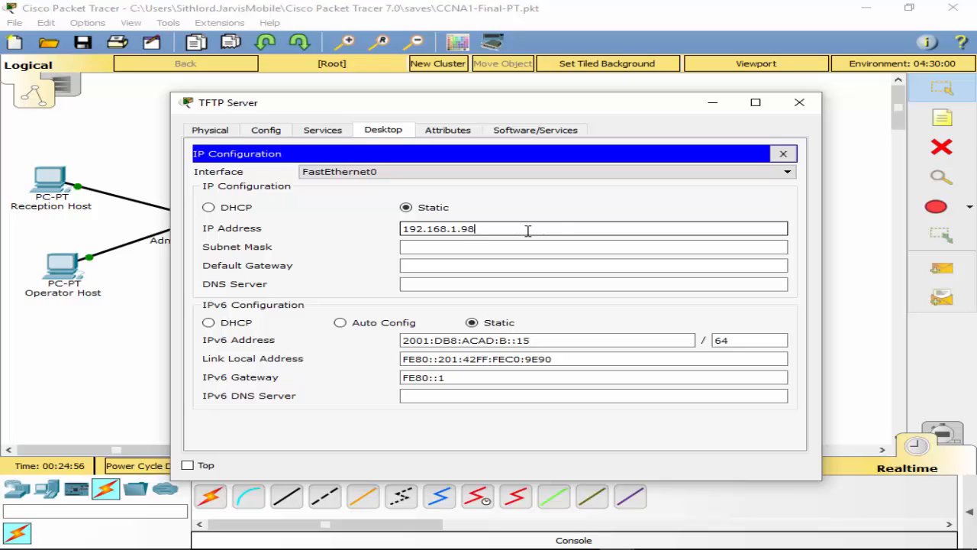
click(633, 247)
text(224)
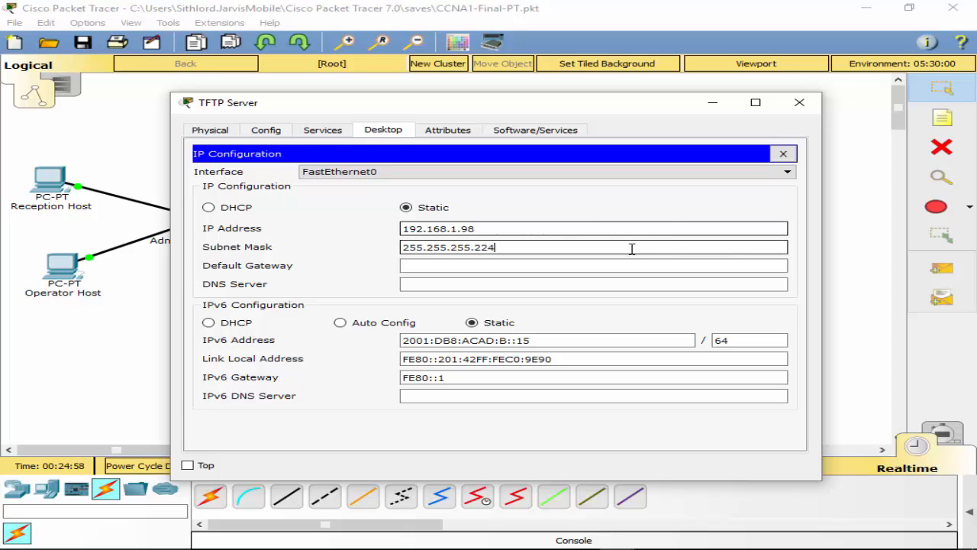
click(561, 267)
text(192)
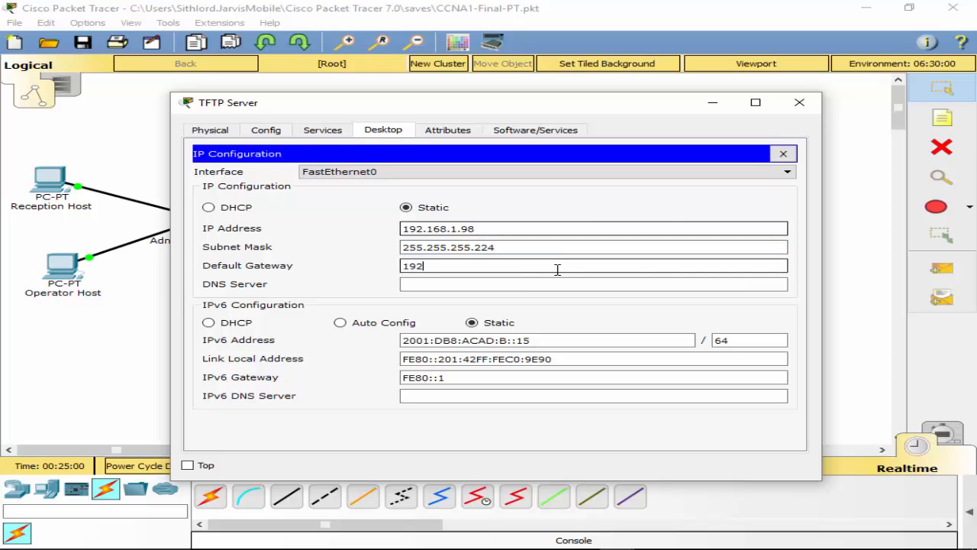
text(.168.1.126)
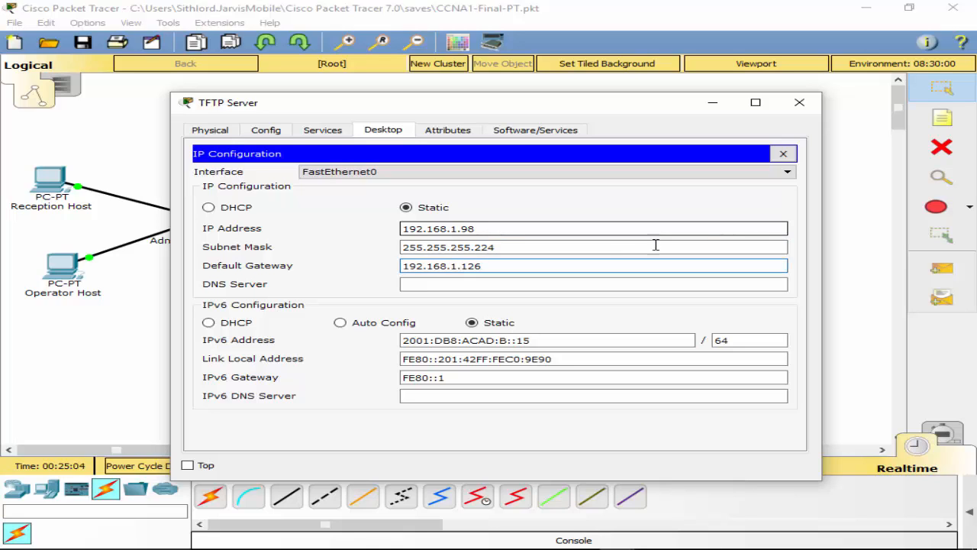
click(784, 154)
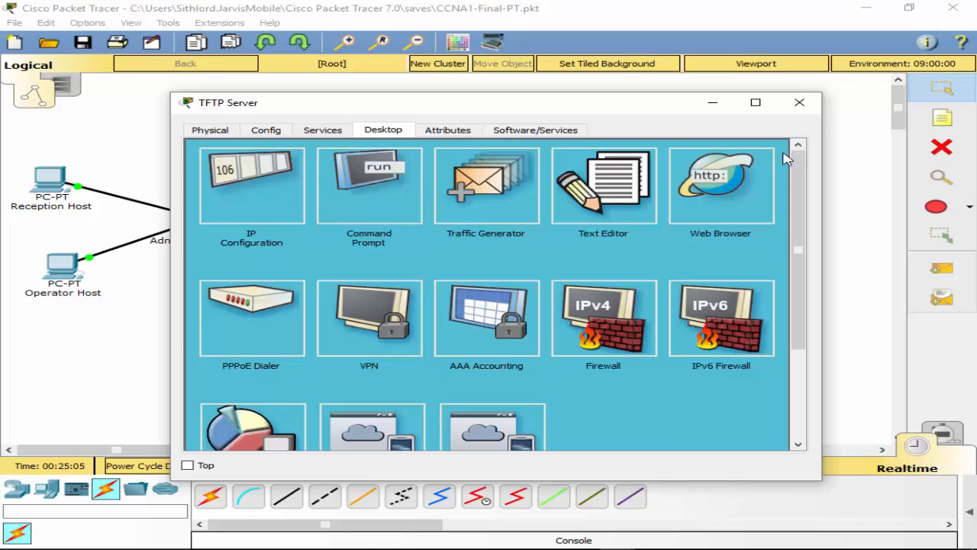
click(813, 107)
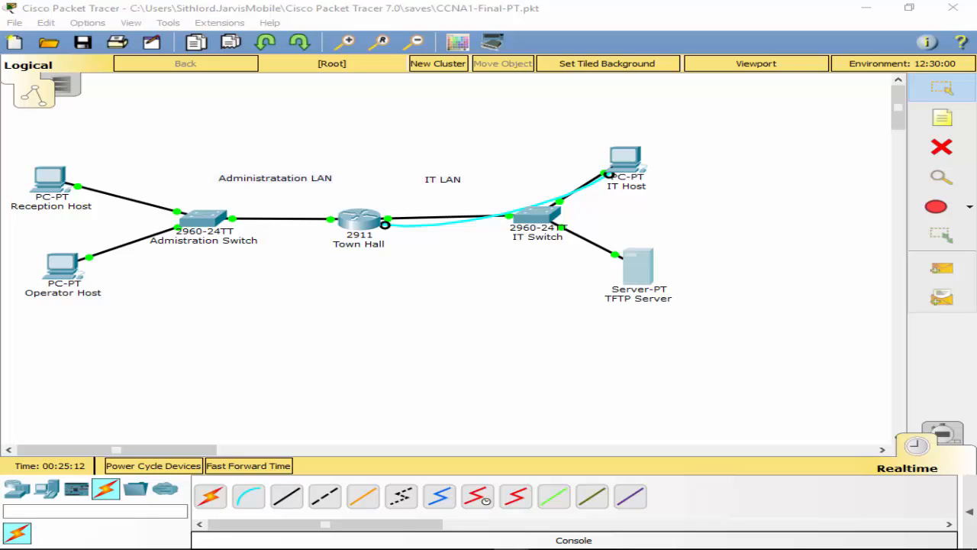
click(356, 220)
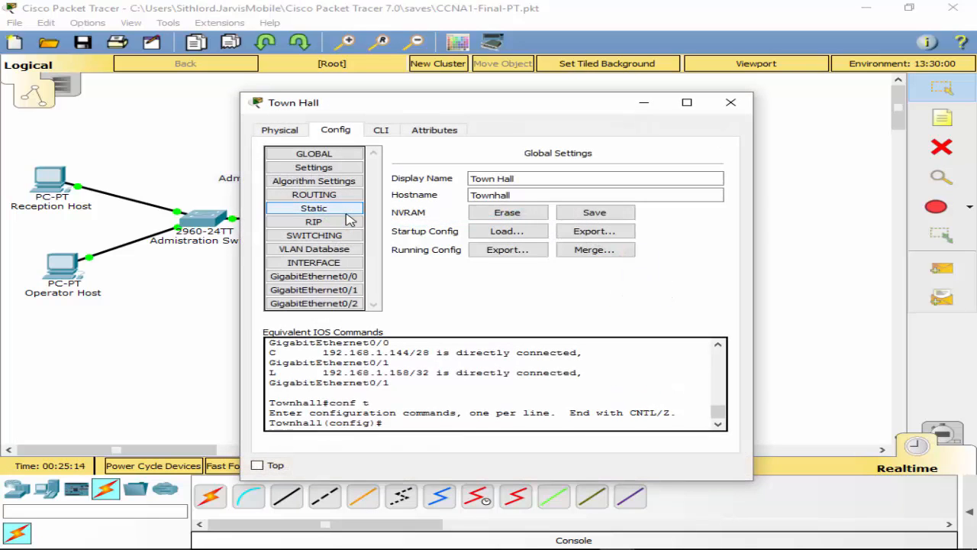
Step: Rename the Town Hall router's hostname to middle from its CLI
click(381, 130)
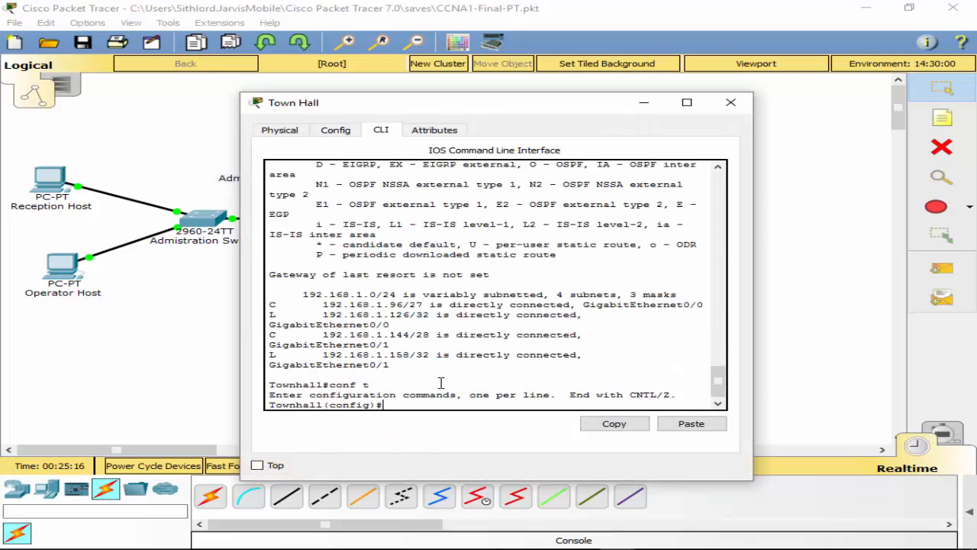
text(ost)
key(Tab)
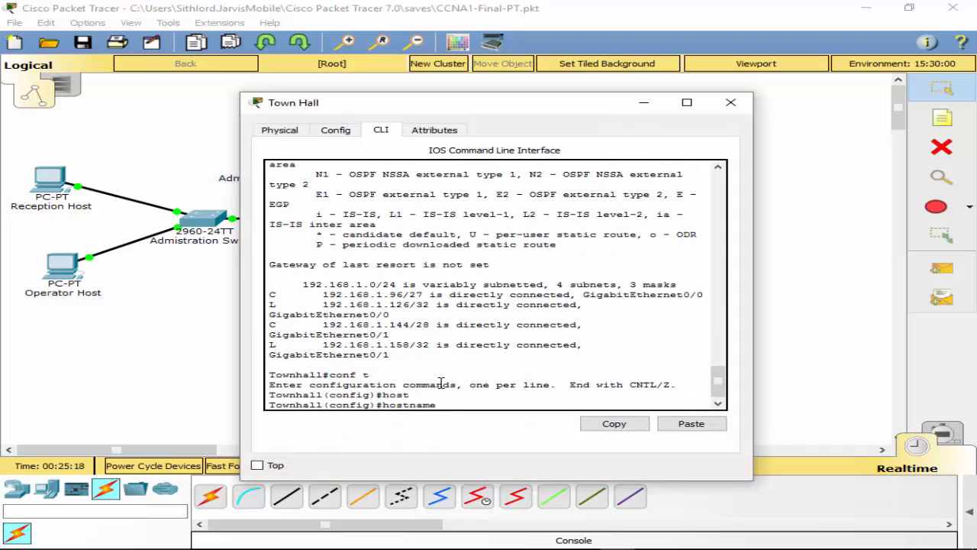
text(midd)
key(Tab)
key(Return)
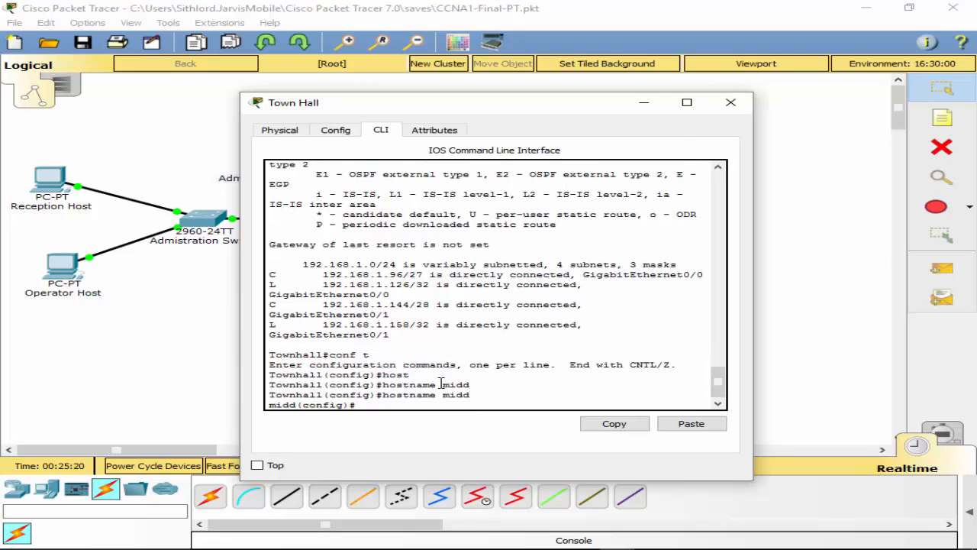
key(Up)
text(le)
key(Return)
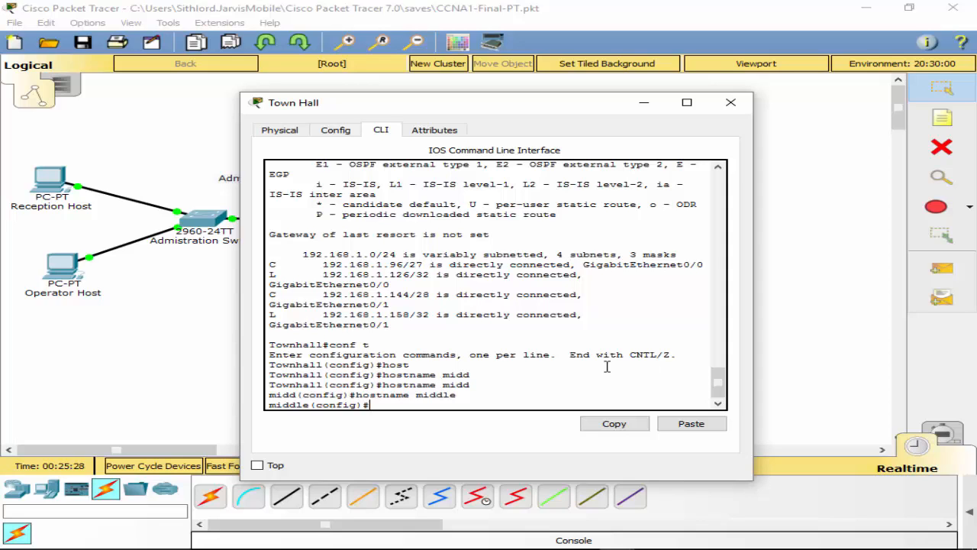
Step: Browse the configuration command help, then return to global configuration mode
text(?)
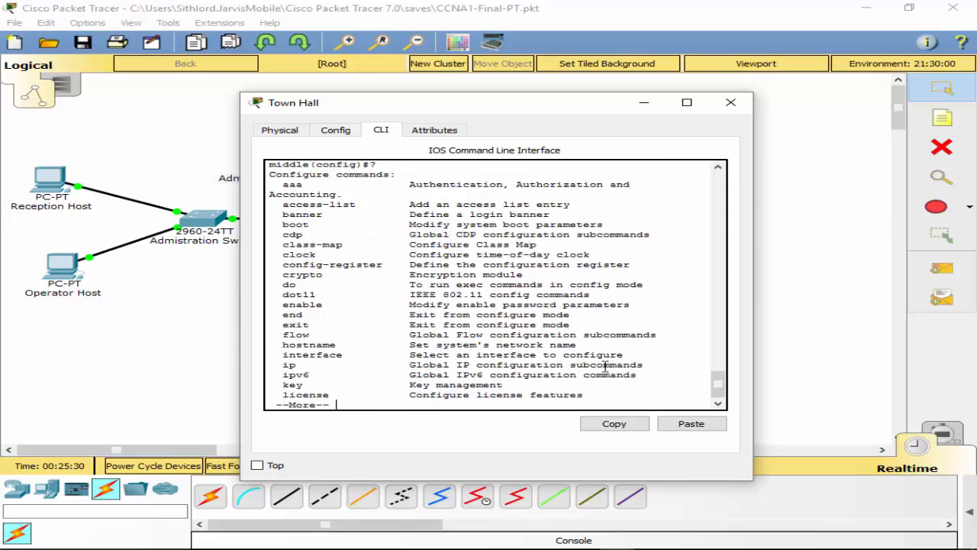
key(space)
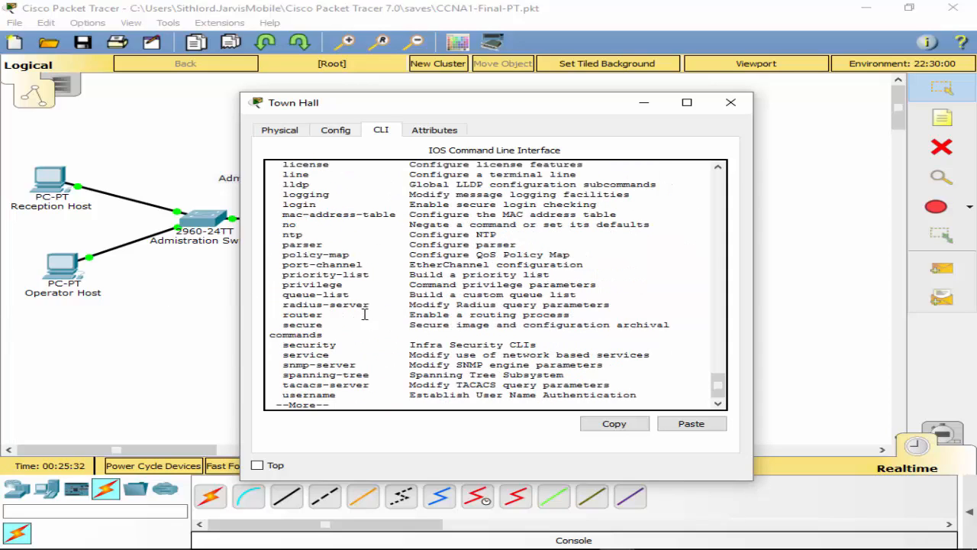
key(space)
key(ctrl+z)
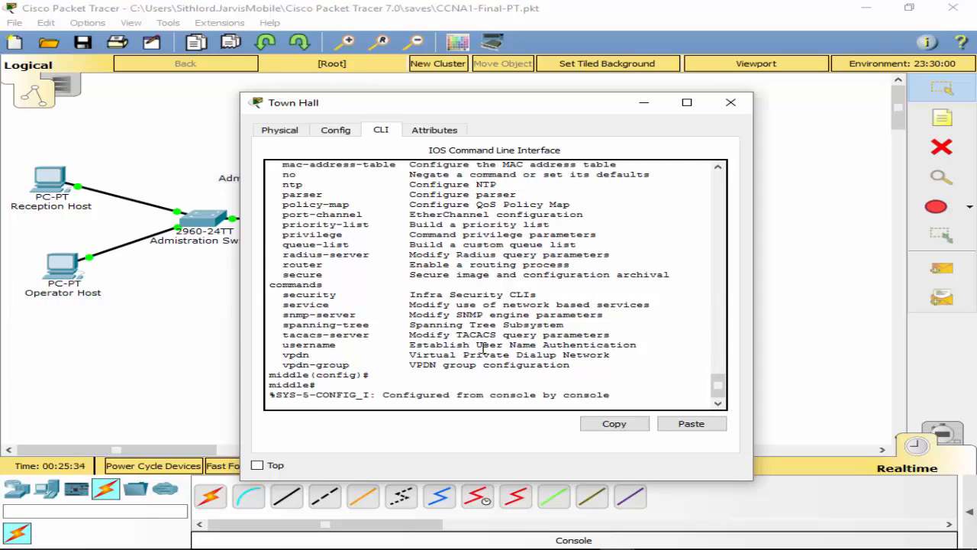
key(Return)
text(conf t)
key(Return)
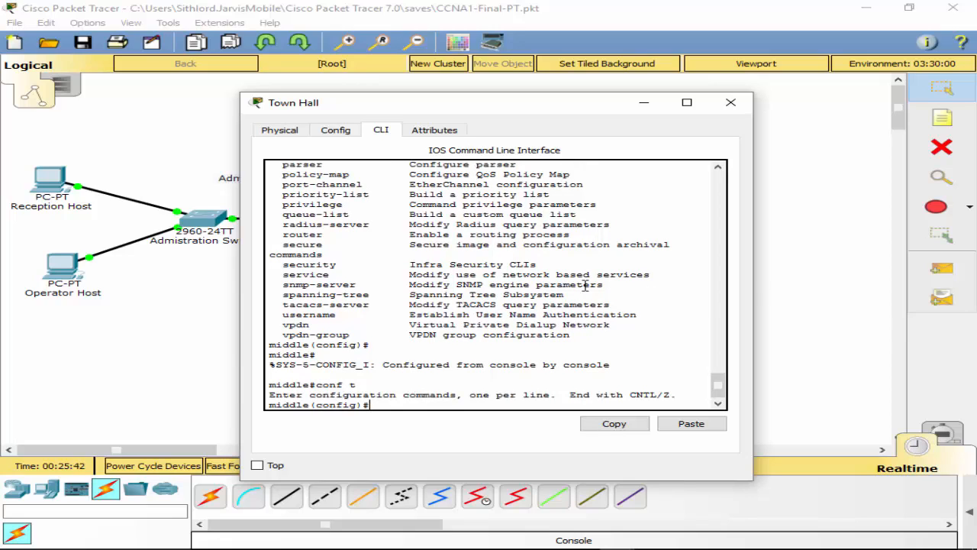
Step: Set the router's enable secret password and leave configuration mode
text(ena)
key(Tab)
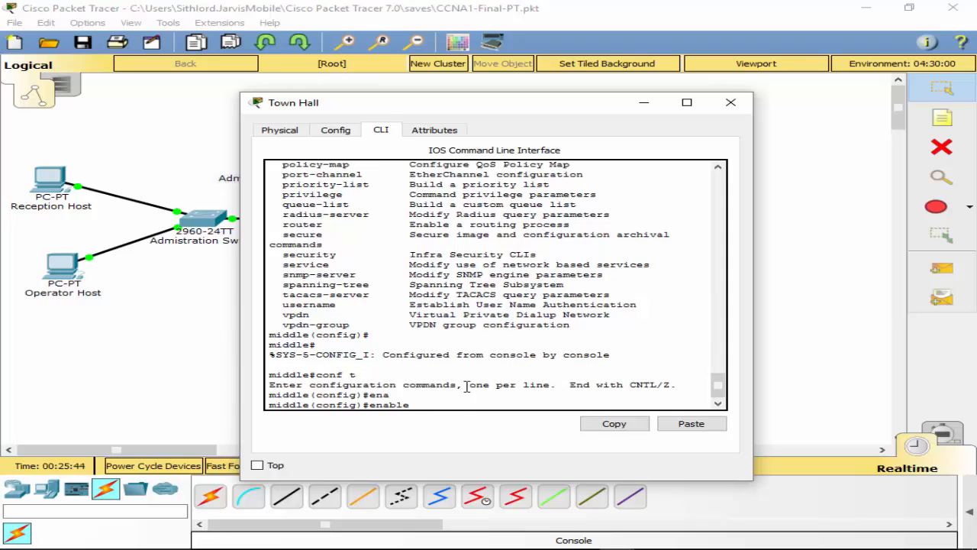
text(se)
key(Tab)
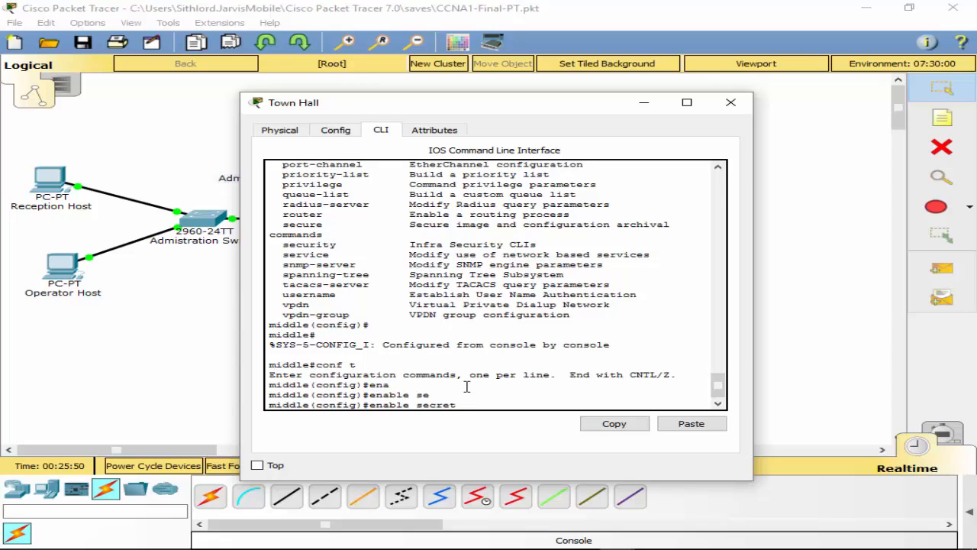
text(Password01)
key(Return)
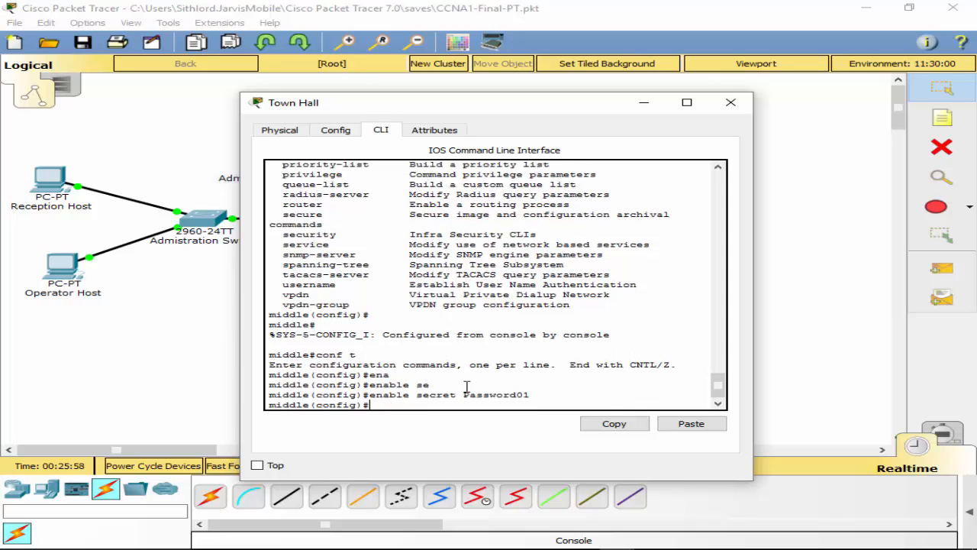
text(exit)
key(Return)
Step: Display the running configuration, highlighting the line con 0, aux 0 and vty 0 4 sections
text(sh run)
key(Return)
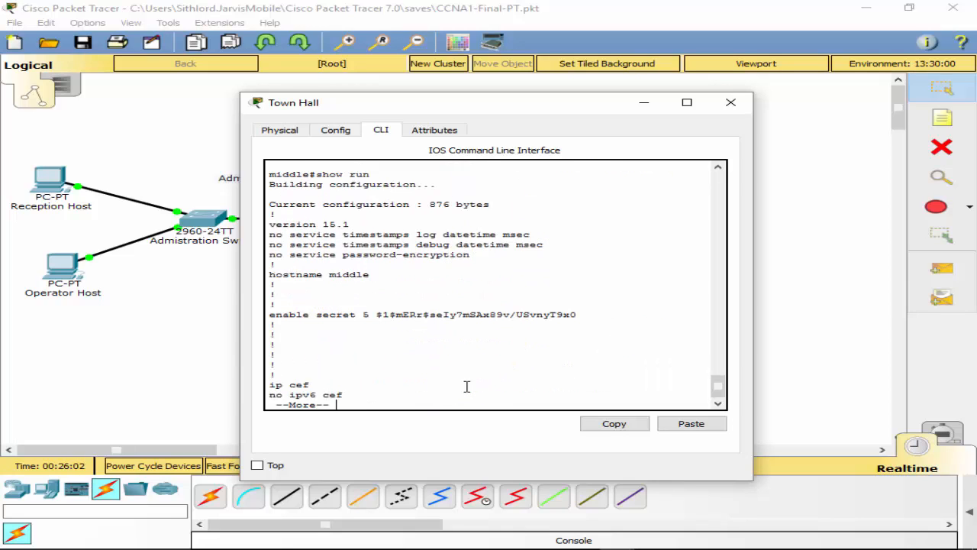
key(space)
key(space)
key(space)
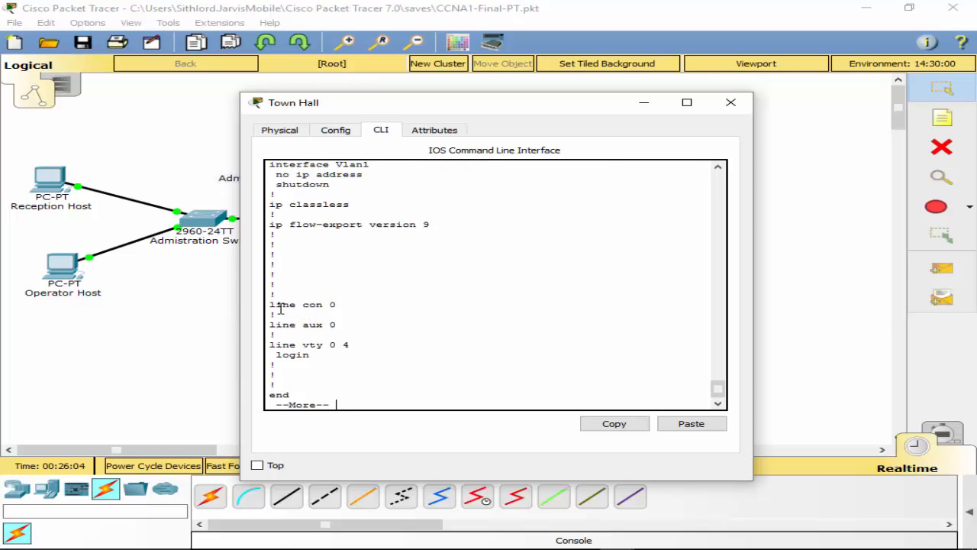
drag(274, 305, 356, 351)
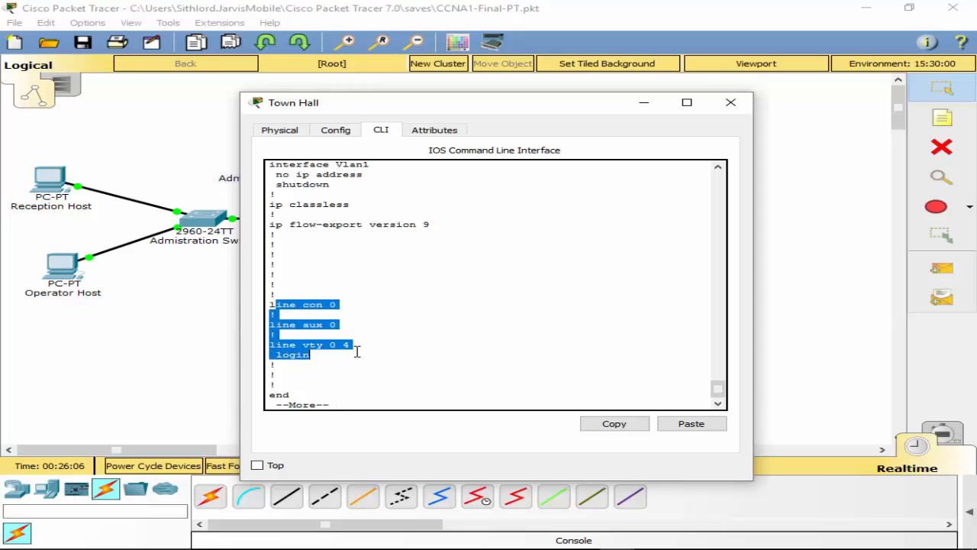
click(356, 351)
key(space)
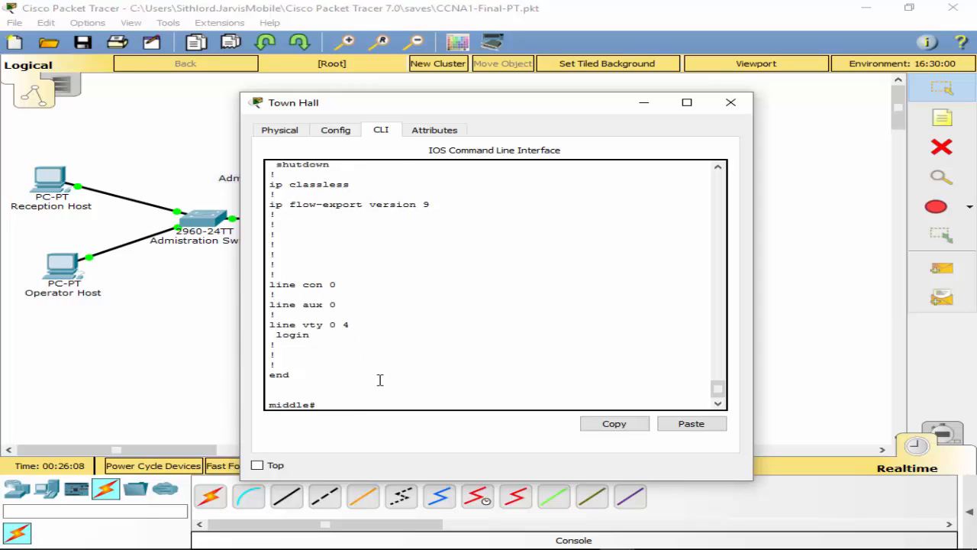
drag(272, 324, 349, 334)
click(343, 331)
drag(271, 307, 354, 316)
click(352, 324)
Step: Give line con 0 a password and require login on it
click(369, 405)
text(conf t)
key(Return)
text(li)
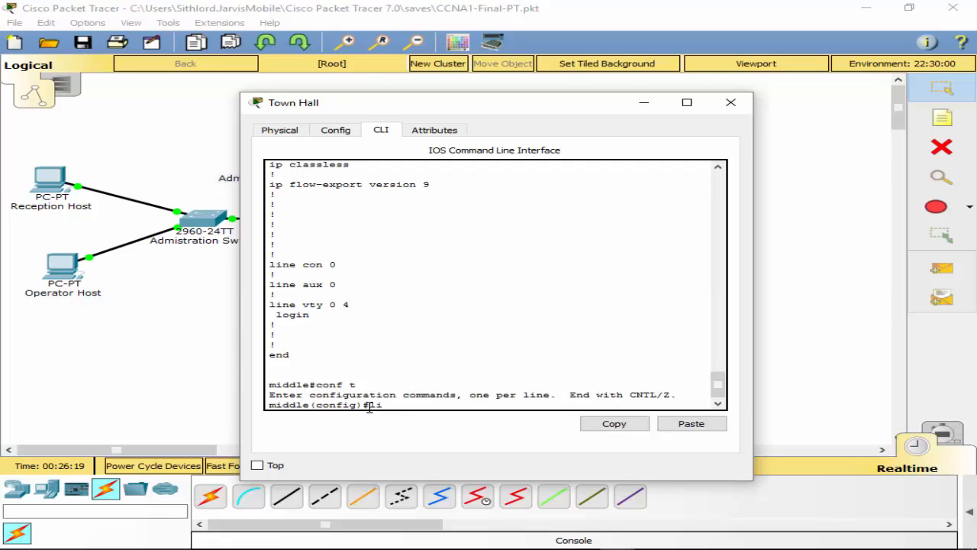
text(ne con 0)
key(Return)
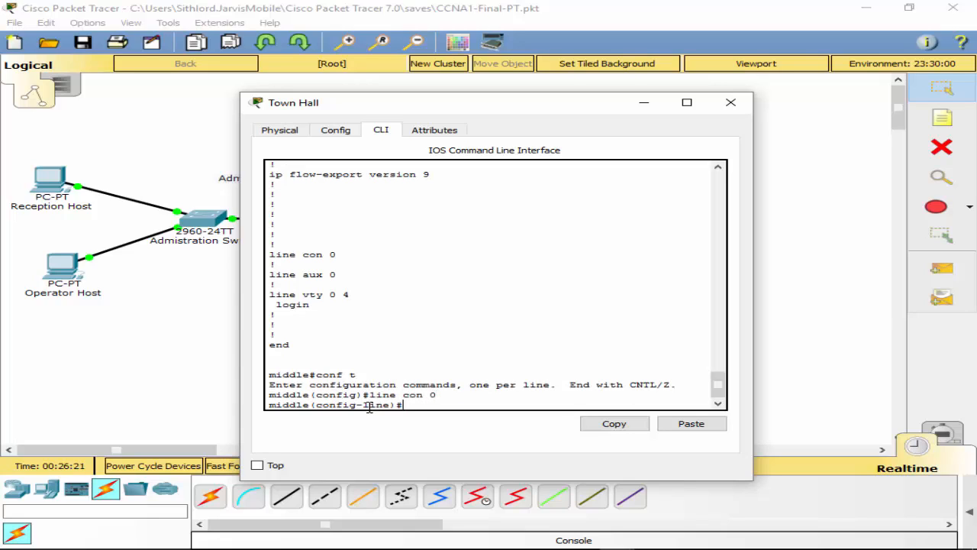
text(pas)
key(Tab)
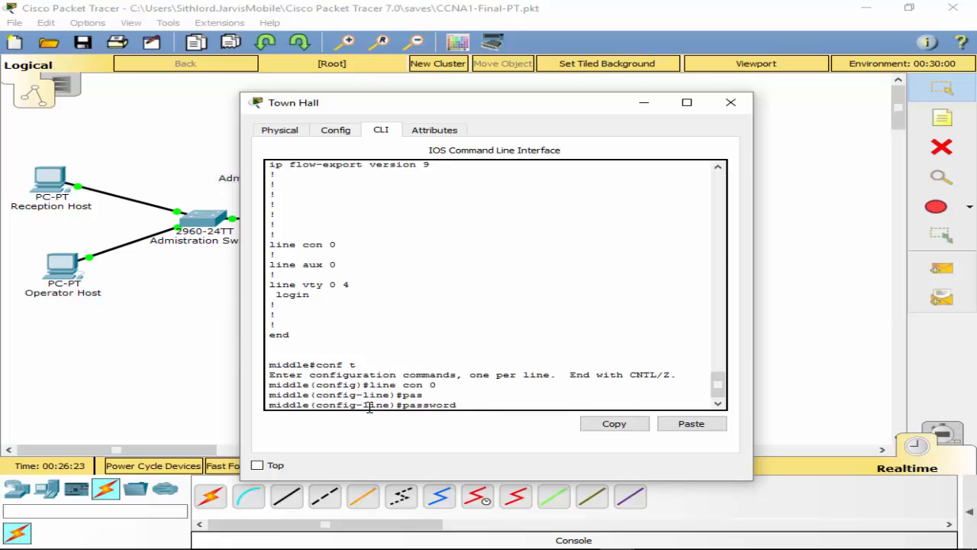
text(Console1)
key(Return)
text(login)
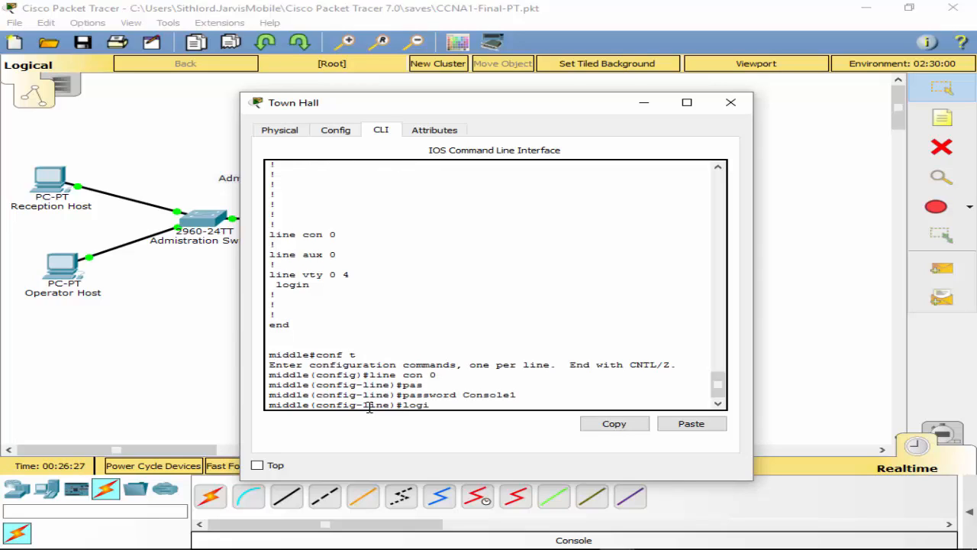
key(Return)
Step: Give line aux 0 a password and require login on it
text(line aux 0)
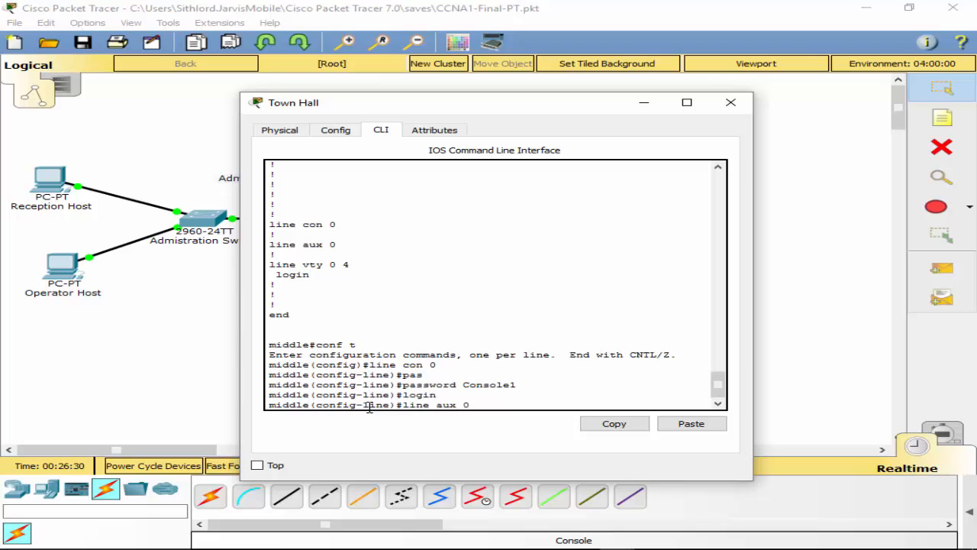
key(Return)
text(password )
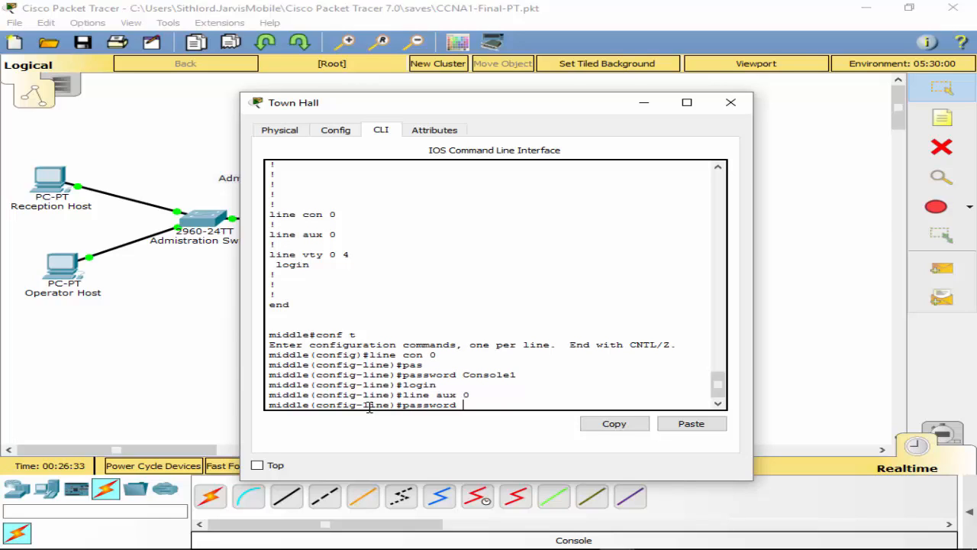
text(Aux1)
key(Return)
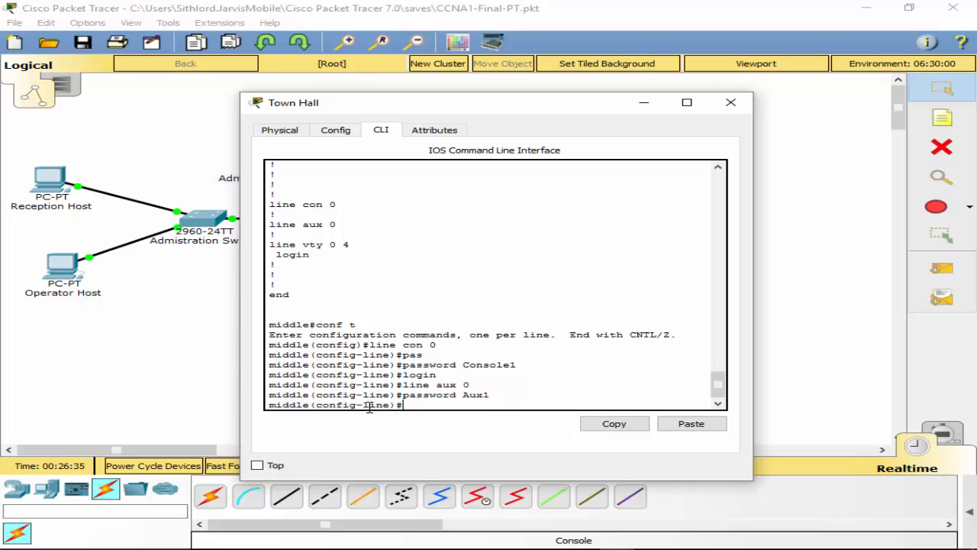
text(login)
key(Return)
Step: Set a password on line vty 0 4
text(line )
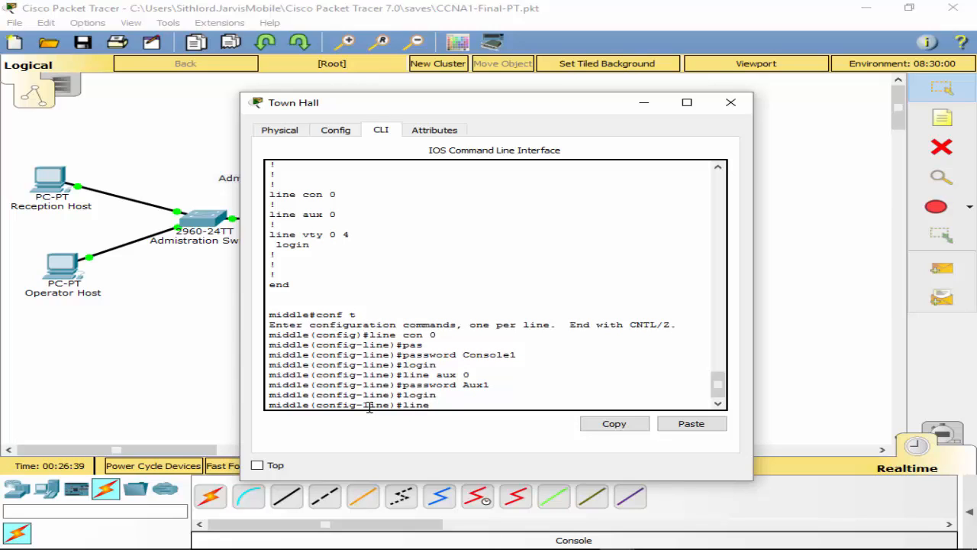
text(vty 0 4)
key(Return)
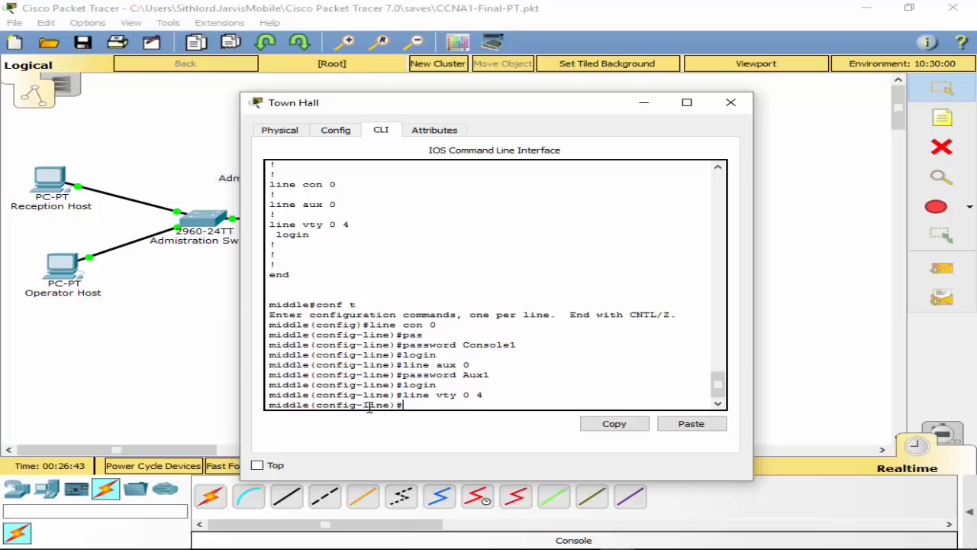
text(pas)
key(Tab)
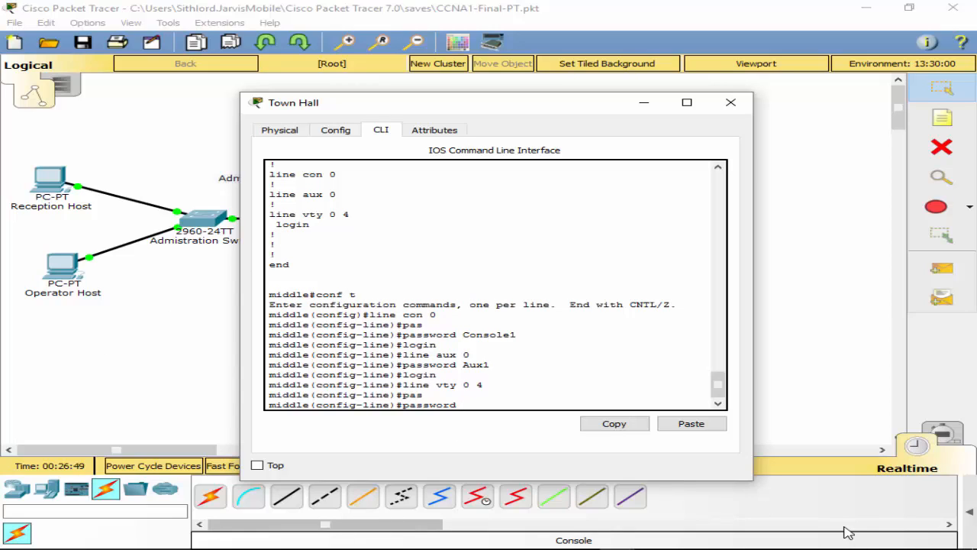
text(SSH1)
key(Return)
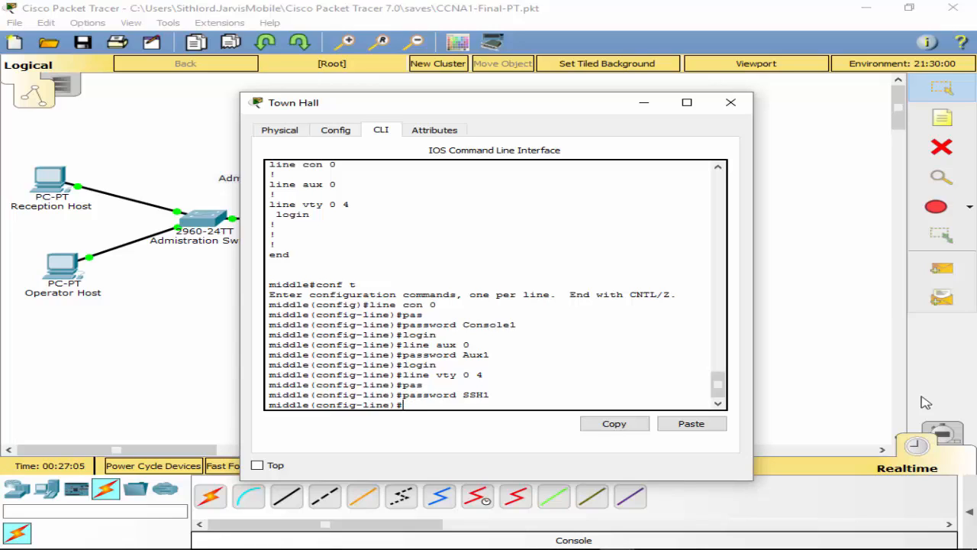
Step: Leave line configuration and browse the global configuration command help list
text(exit)
key(Return)
text(s)
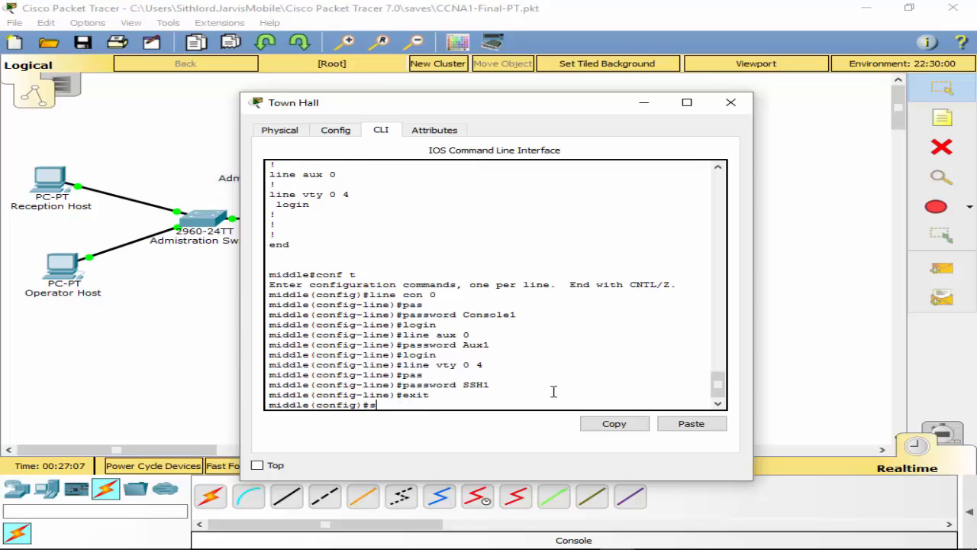
text(e)
key(Tab)
text(c)
key(Tab)
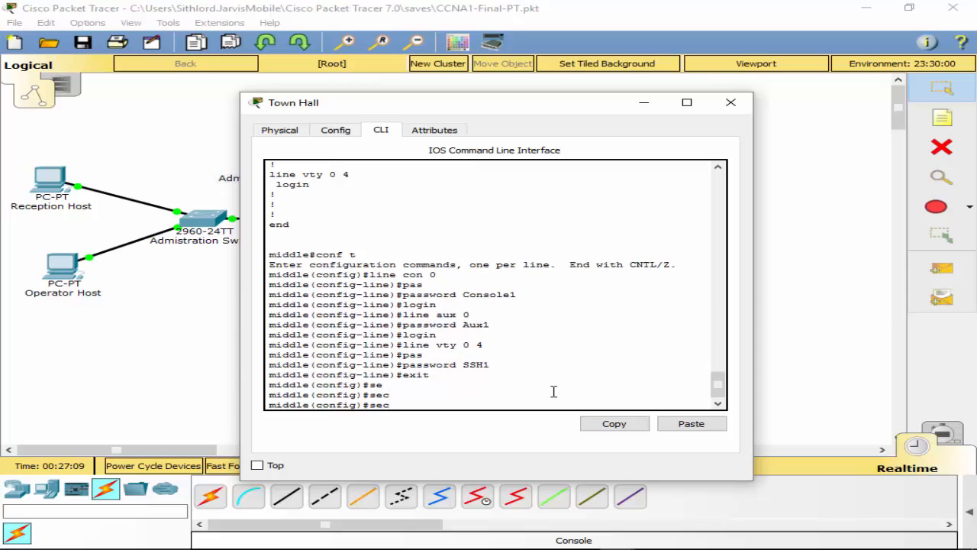
key(BackSpace)
key(BackSpace)
key(BackSpace)
text(?)
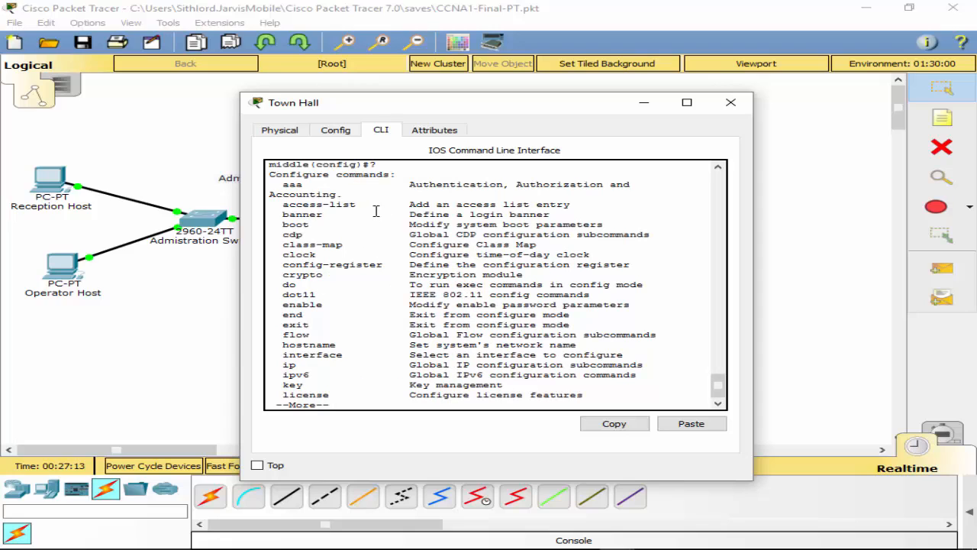
key(space)
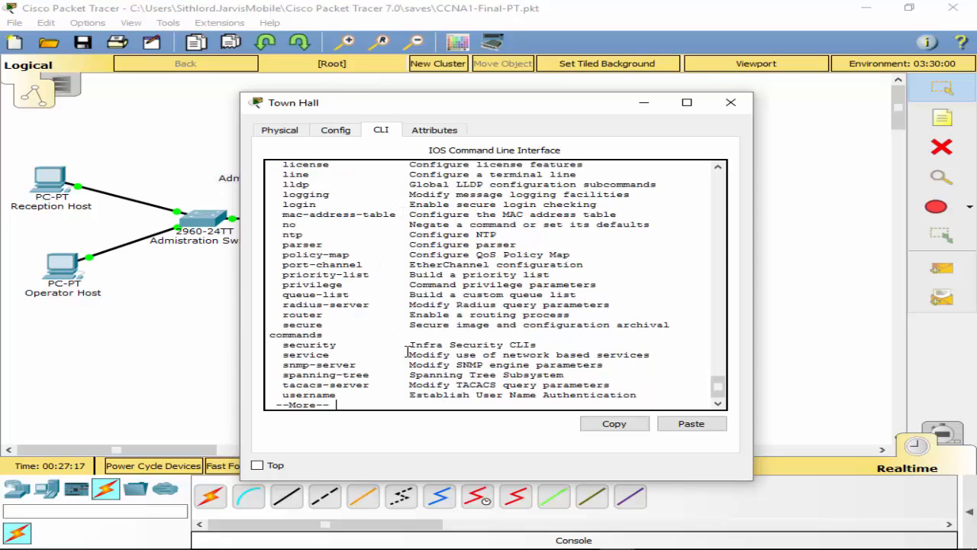
key(space)
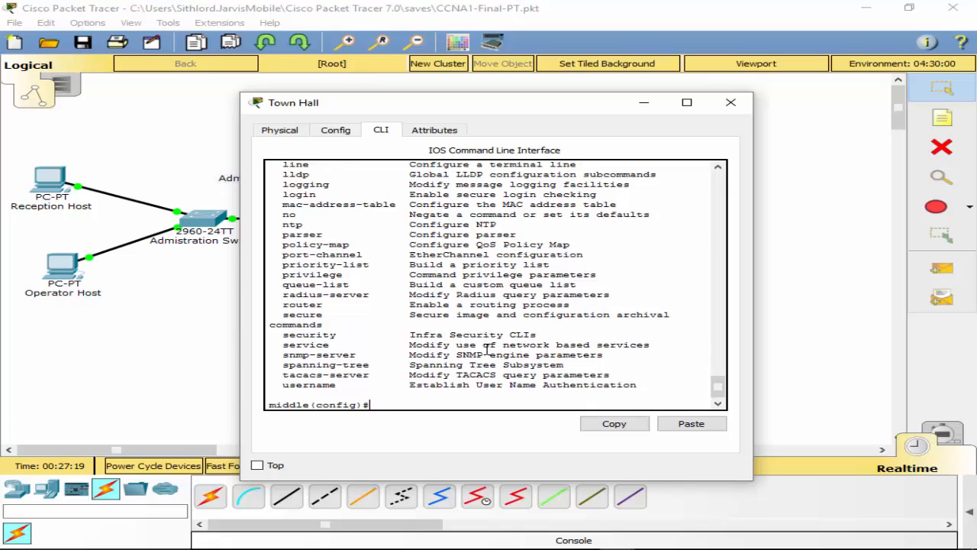
Step: Require router passwords of at least 10 characters with security passwords min-length 10
text(se)
key(Tab)
text(c)
key(Tab)
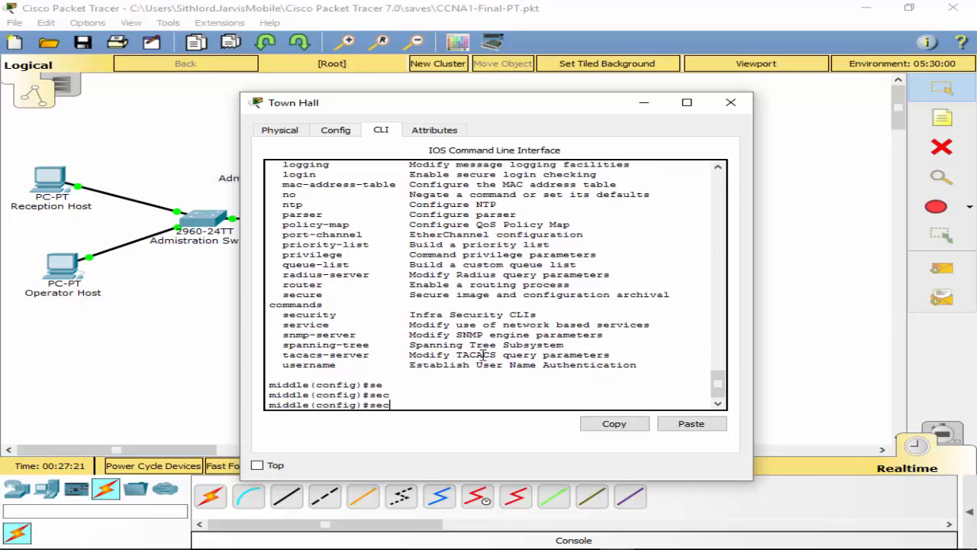
text(ur)
key(Tab)
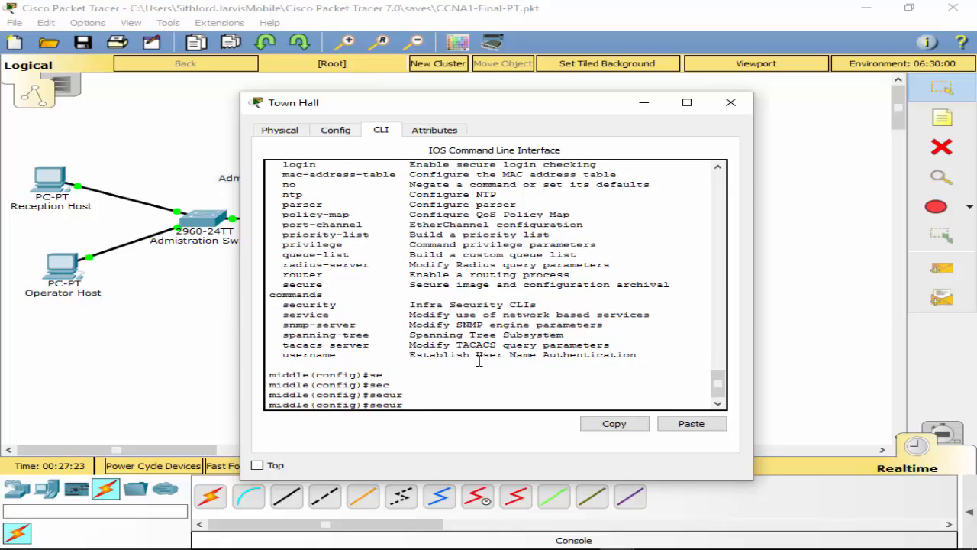
text(i)
key(Tab)
text(?)
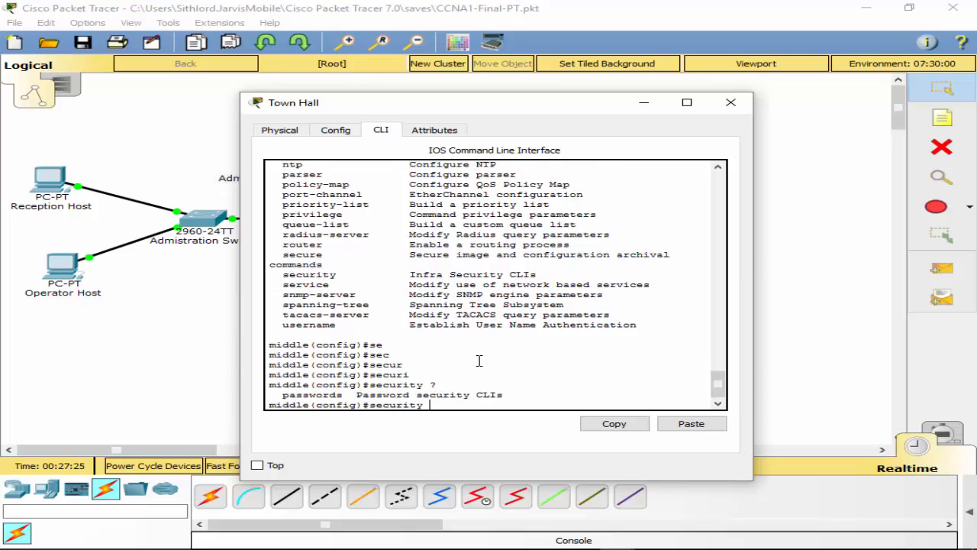
text(pas)
key(Tab)
text(?)
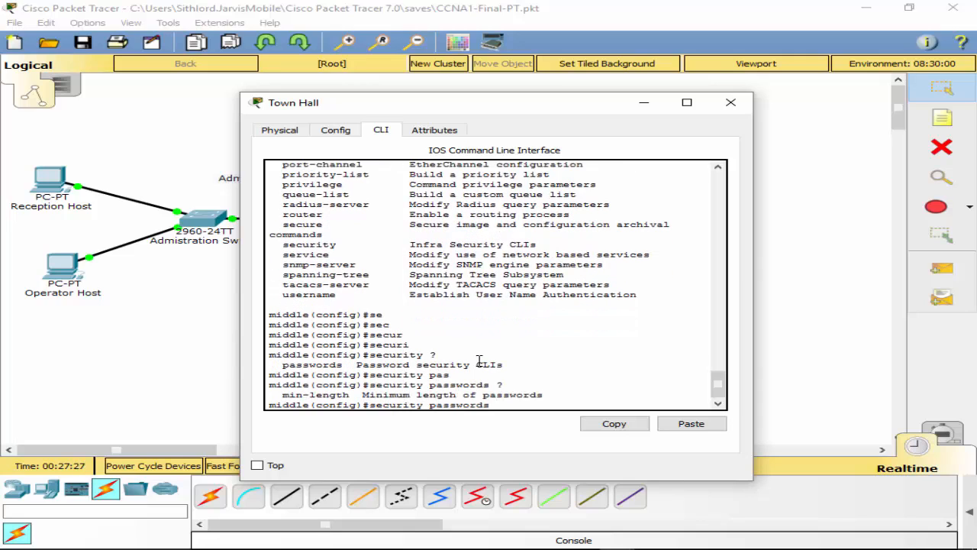
text(m)
key(Tab)
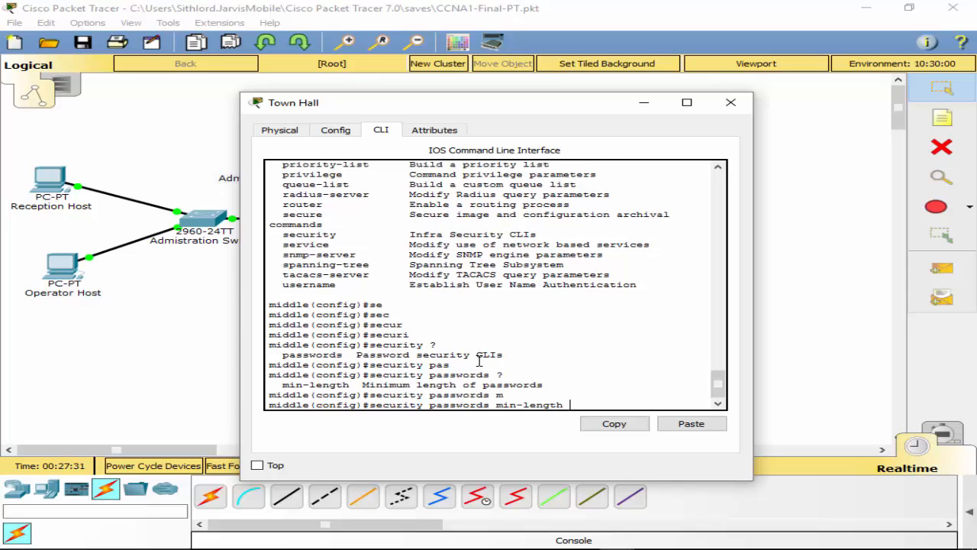
text(?10)
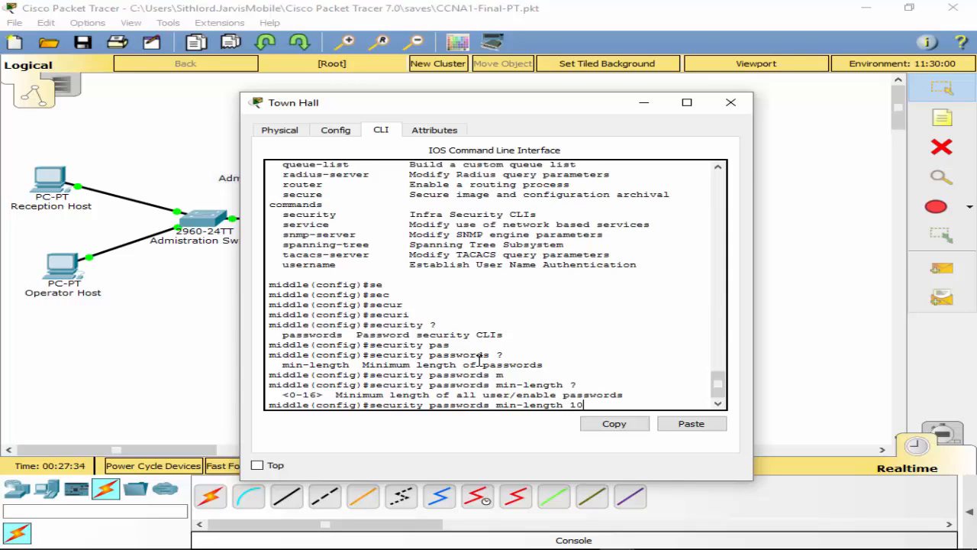
key(Return)
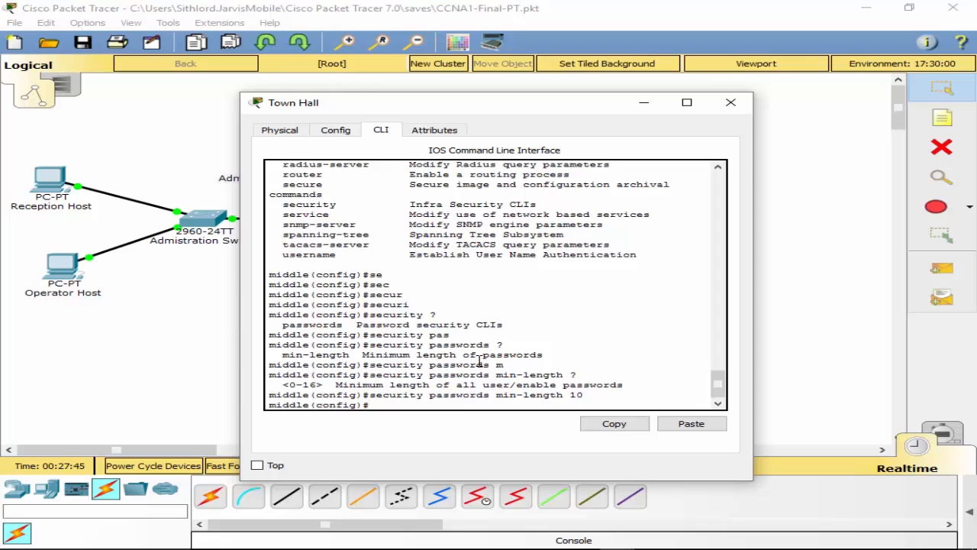
Step: Turn on service password-encryption
text(ser)
key(Tab)
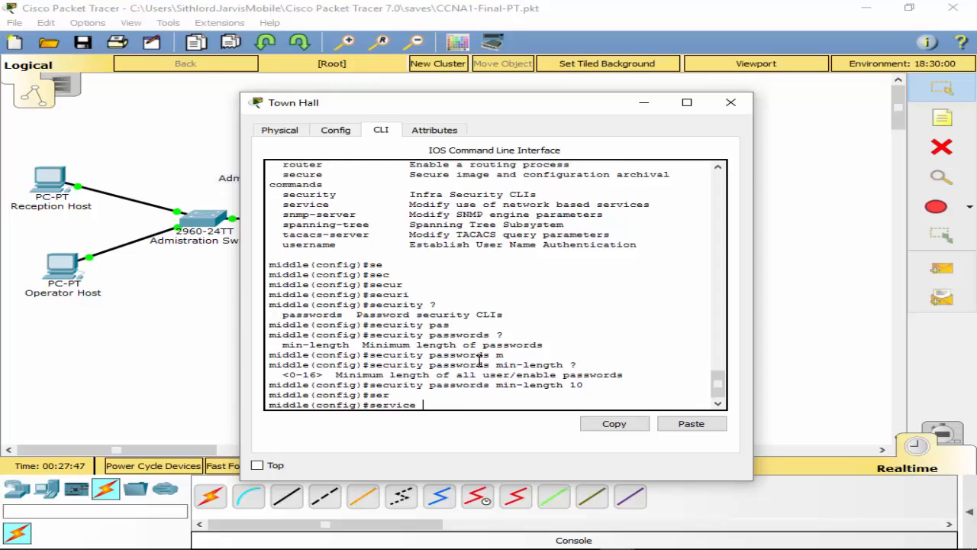
text(pas)
key(Tab)
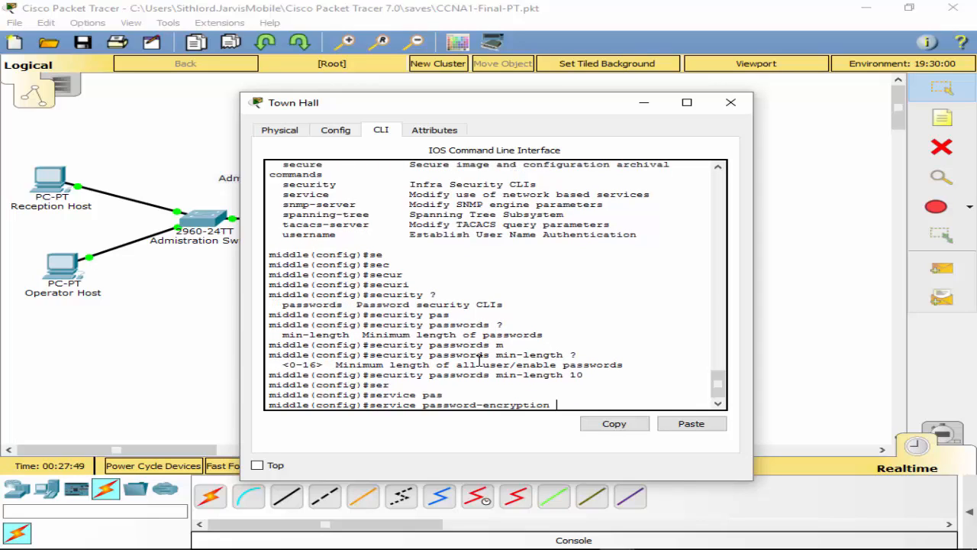
key(Return)
Step: Show the running configuration with do sh run to check the type 7 encrypted passwords
text(d)
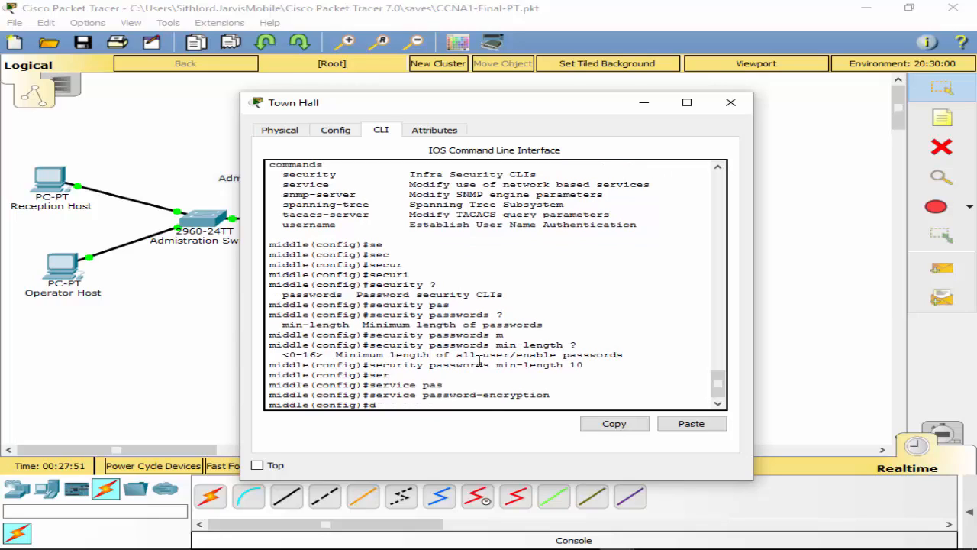
text(o sh run)
key(Return)
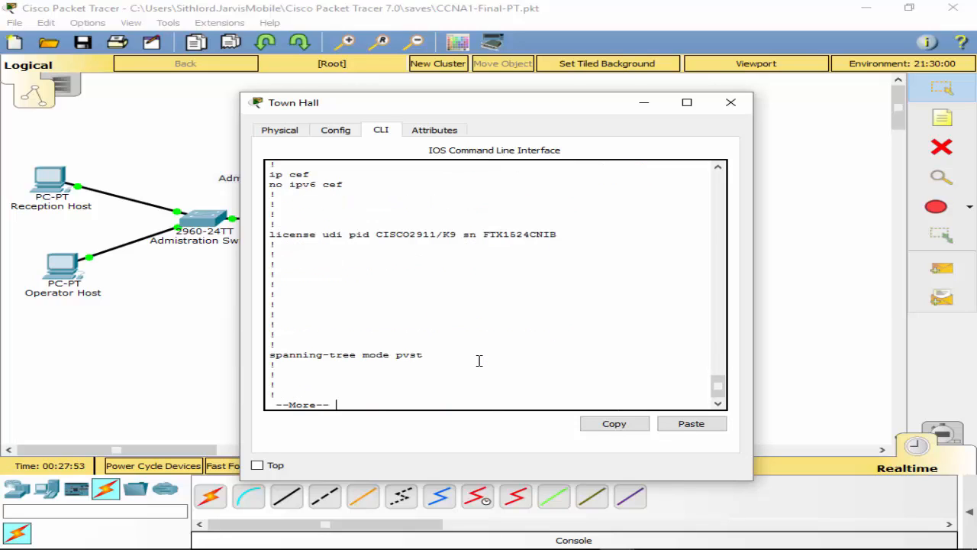
key(space)
key(space)
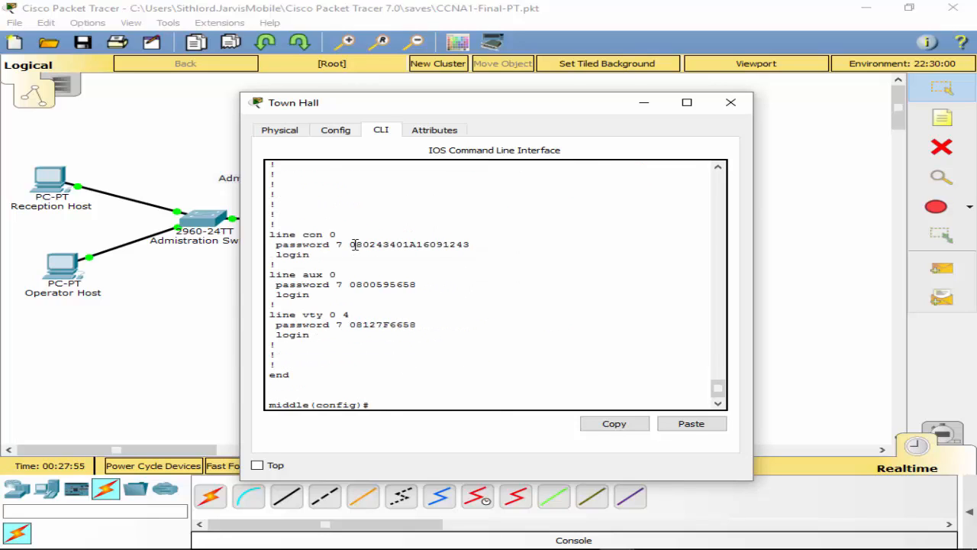
drag(369, 243, 487, 244)
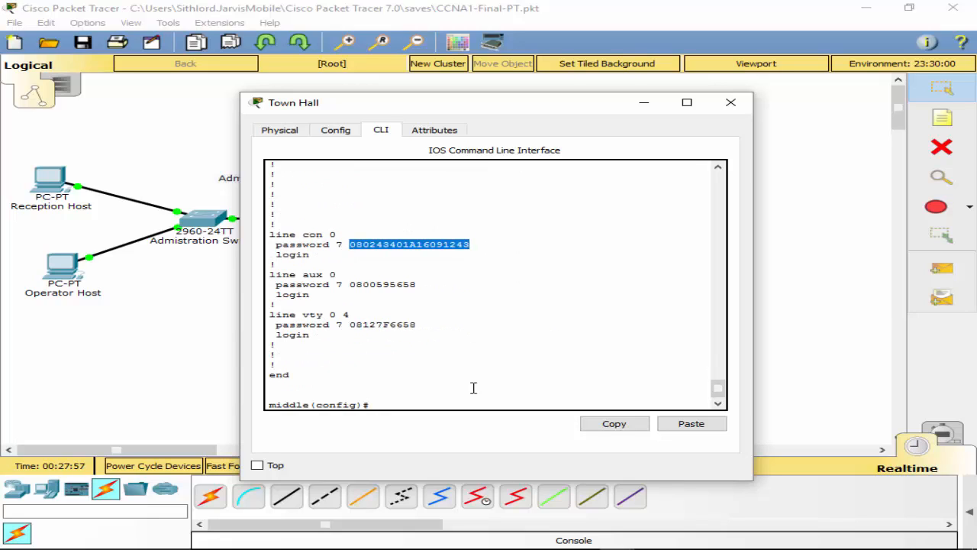
click(450, 403)
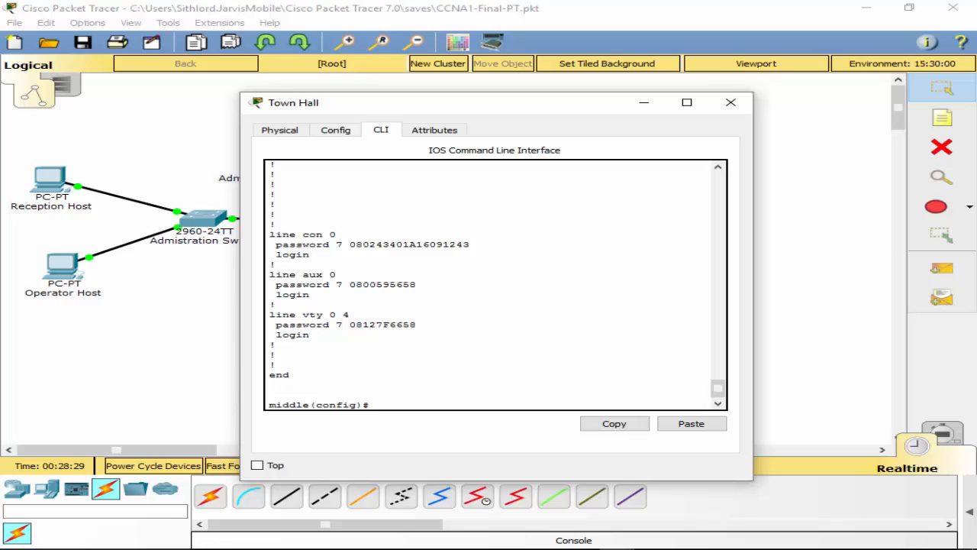
Step: Begin entering 'ip domain name' at the global configuration prompt
drag(364, 388, 416, 400)
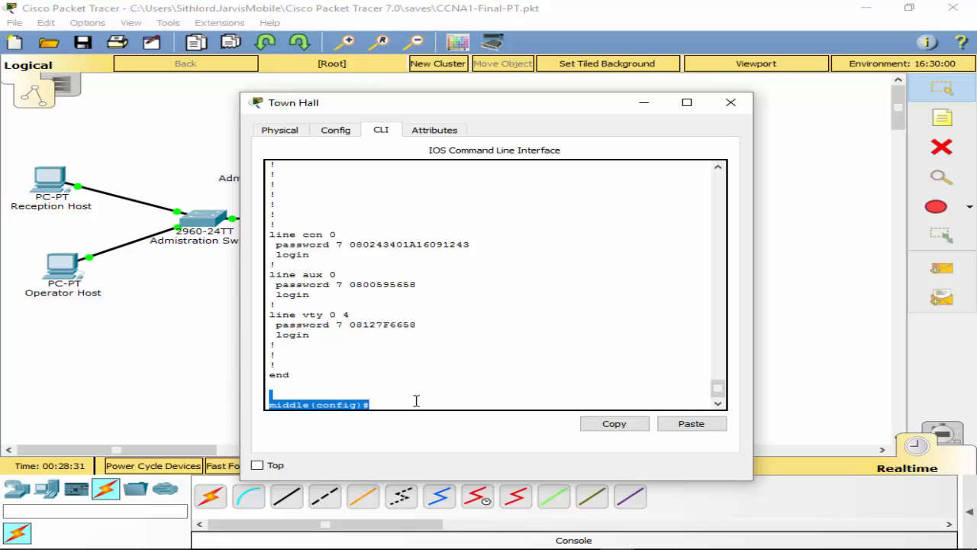
click(416, 401)
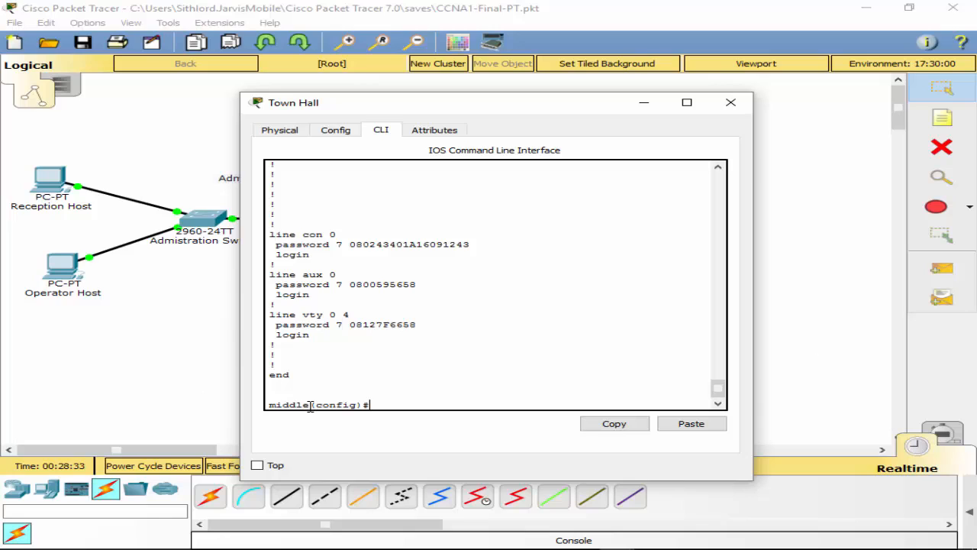
text(ip domain na)
Step: Set the domain name to itti.net and generate a 1024-bit RSA key
key(Tab)
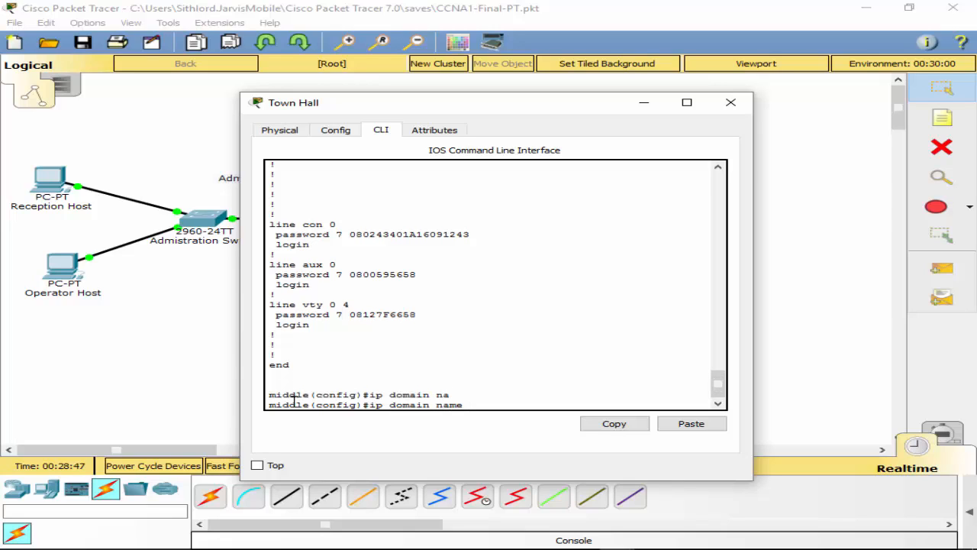
text(itti.net)
key(Return)
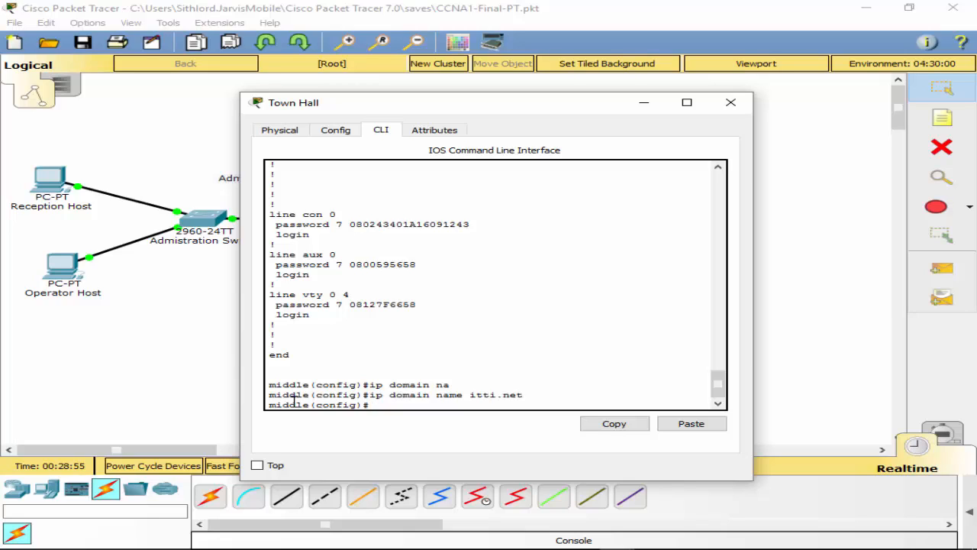
text(cry)
key(Tab)
text(ke)
key(Tab)
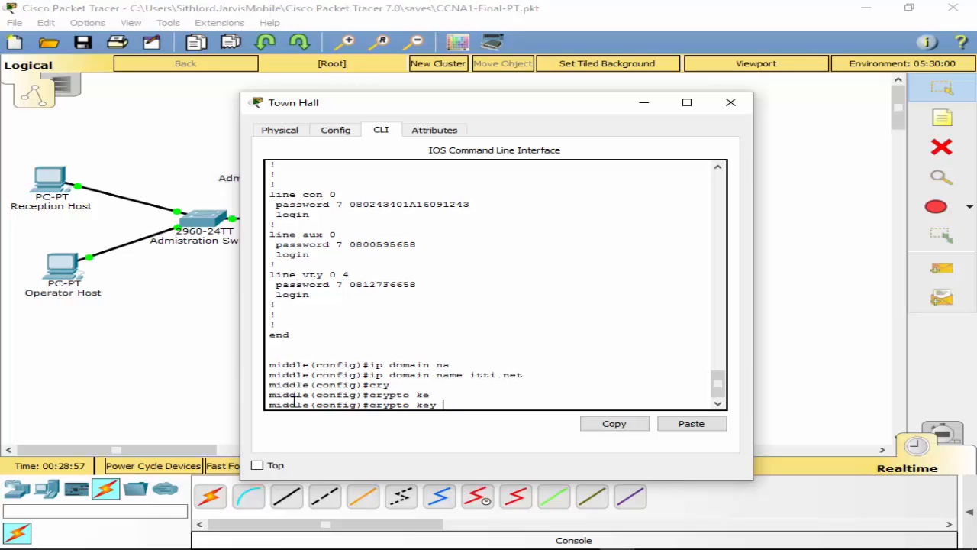
text(g)
key(Tab)
text(rsa)
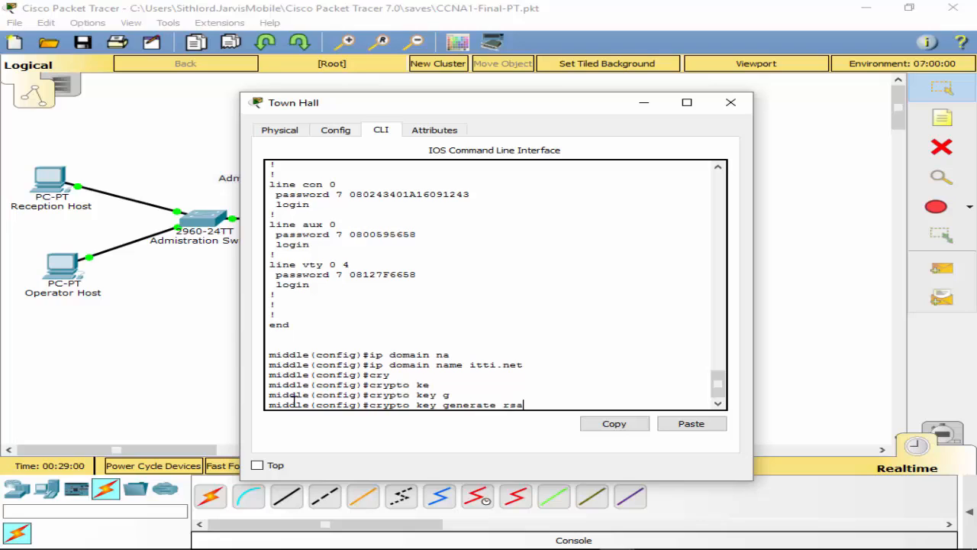
key(Return)
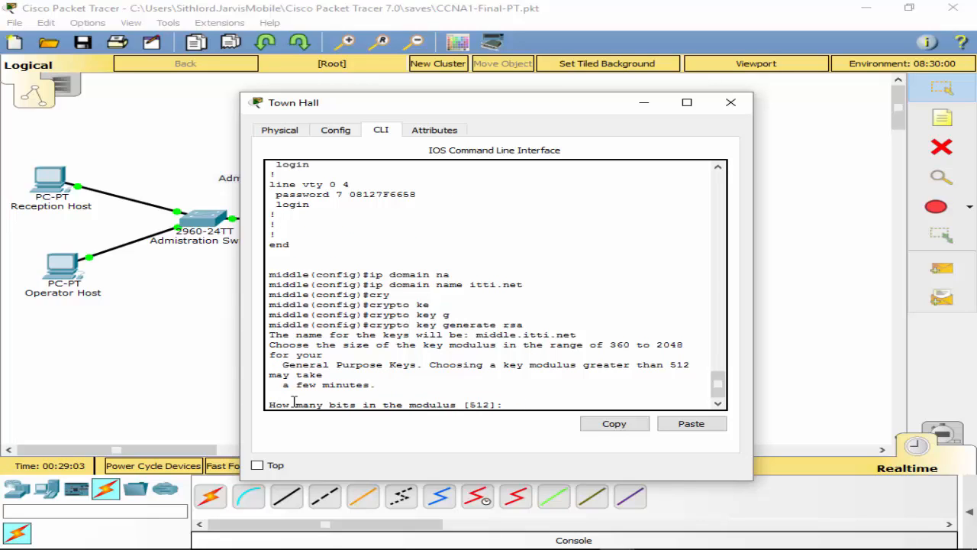
text(1024)
key(Return)
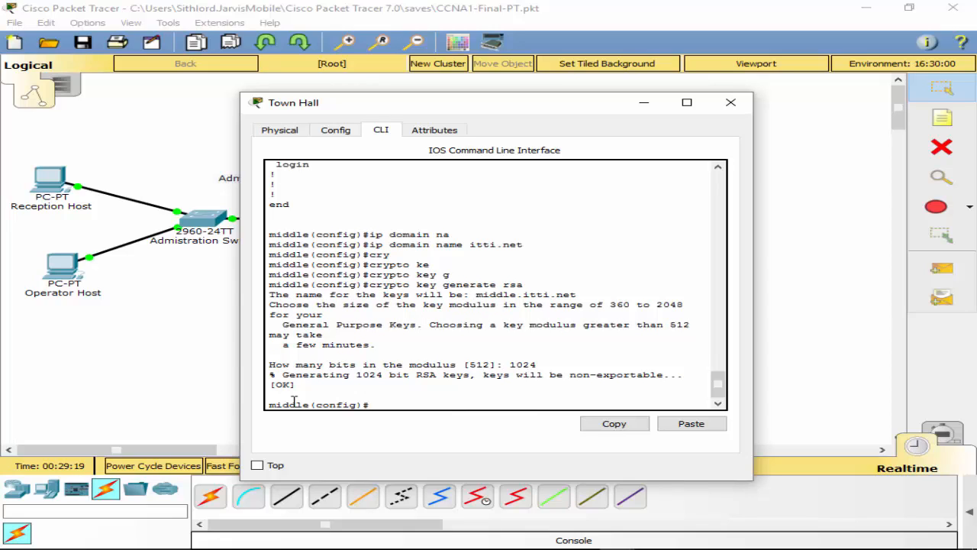
Step: Set SSH to version 2 with ip ssh version 2
text(ip shh)
key(Tab)
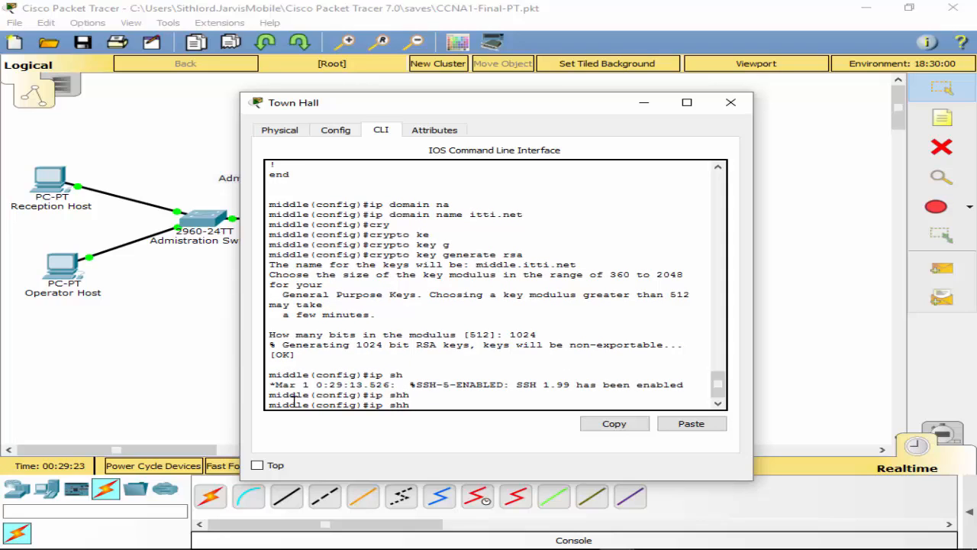
key(BackSpace)
key(BackSpace)
text(s)
key(Tab)
text(ve)
key(Tab)
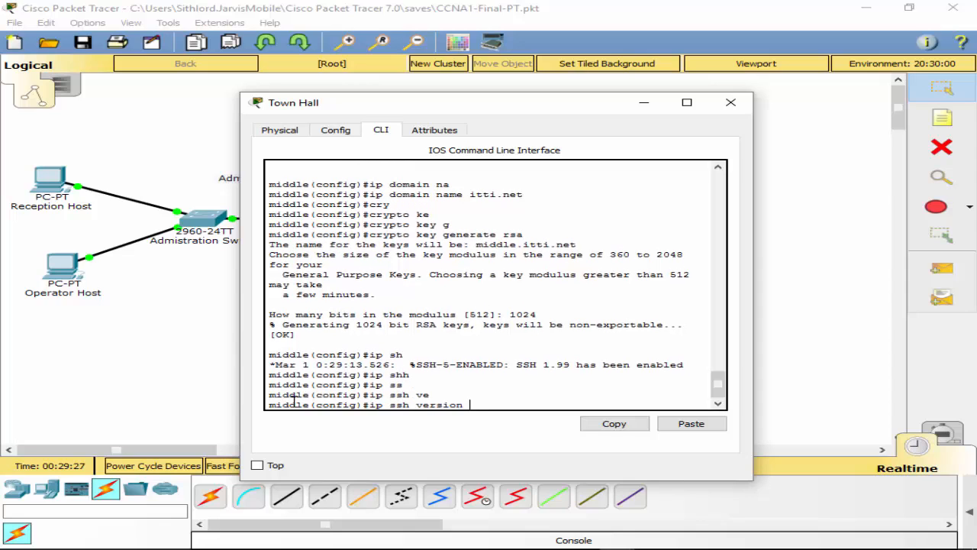
text(2)
key(Return)
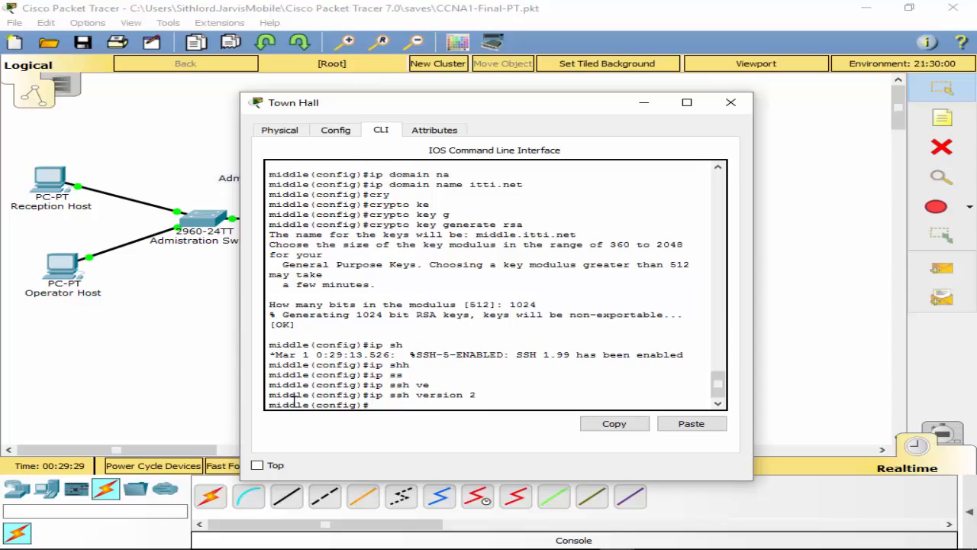
scroll(588, 356, up, 2)
scroll(584, 356, down, 2)
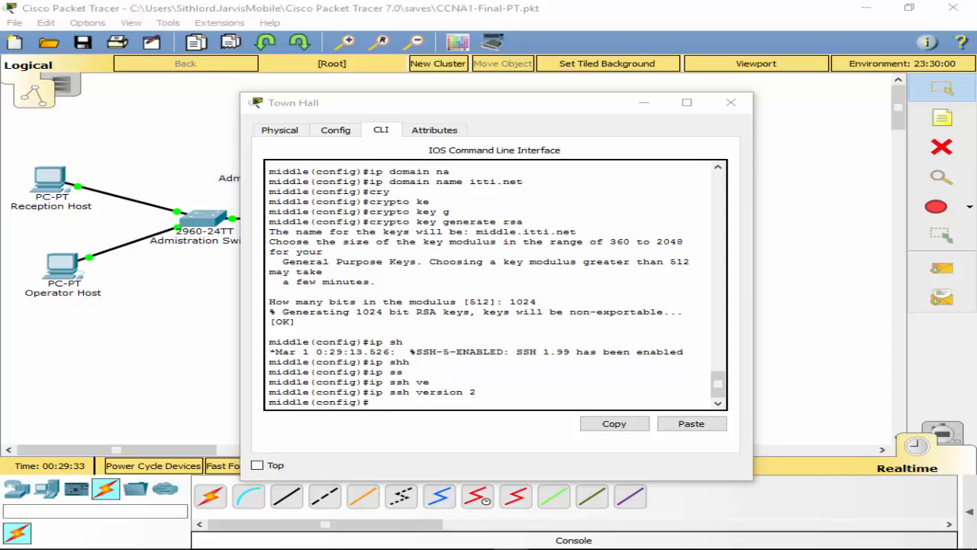
Step: Allow only SSH on vty lines 0 4 with transport input ssh
click(405, 406)
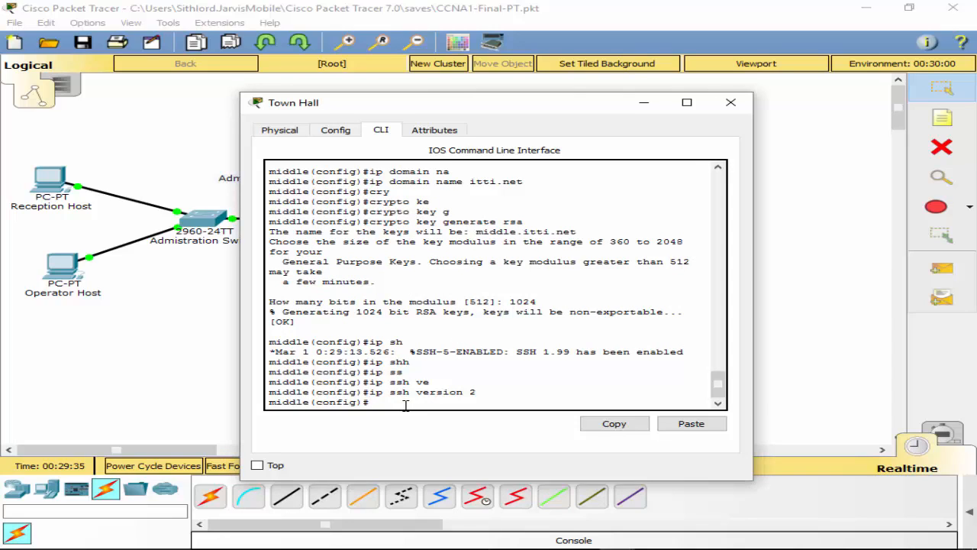
text(line v)
text(ty o)
text( 4)
key(Return)
text(tr)
key(Tab)
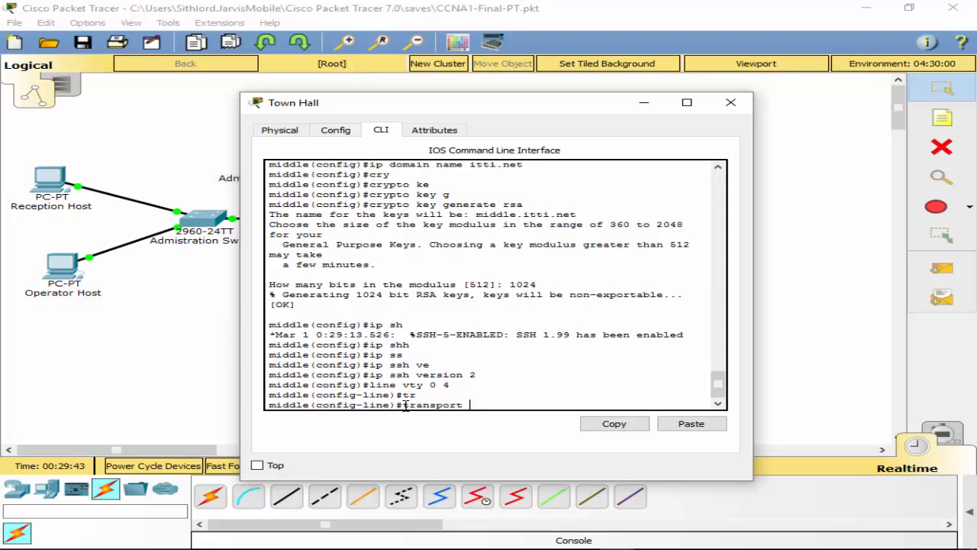
text(i)
key(Tab)
text(ssh)
key(Tab)
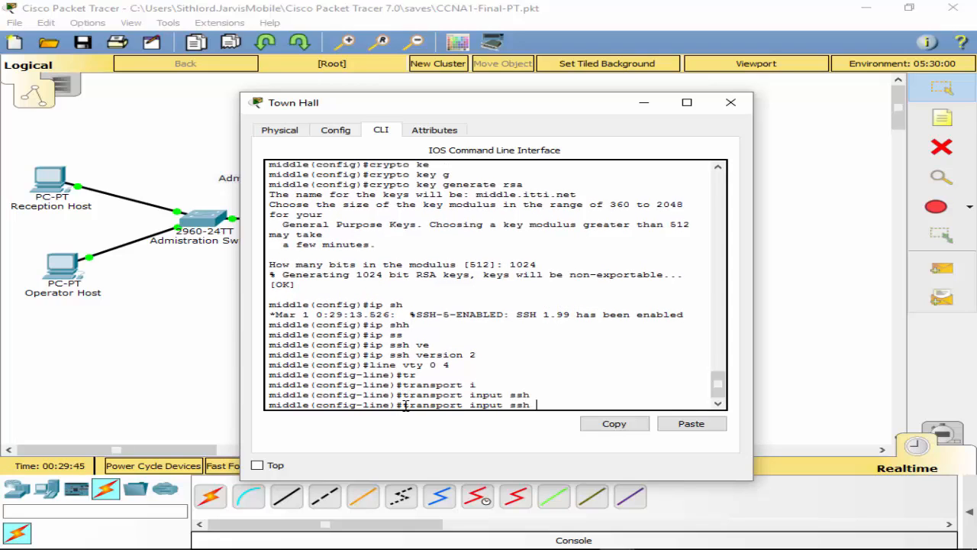
key(Return)
Step: Check the available transport input options with ?, then exit to global configuration
key(Up)
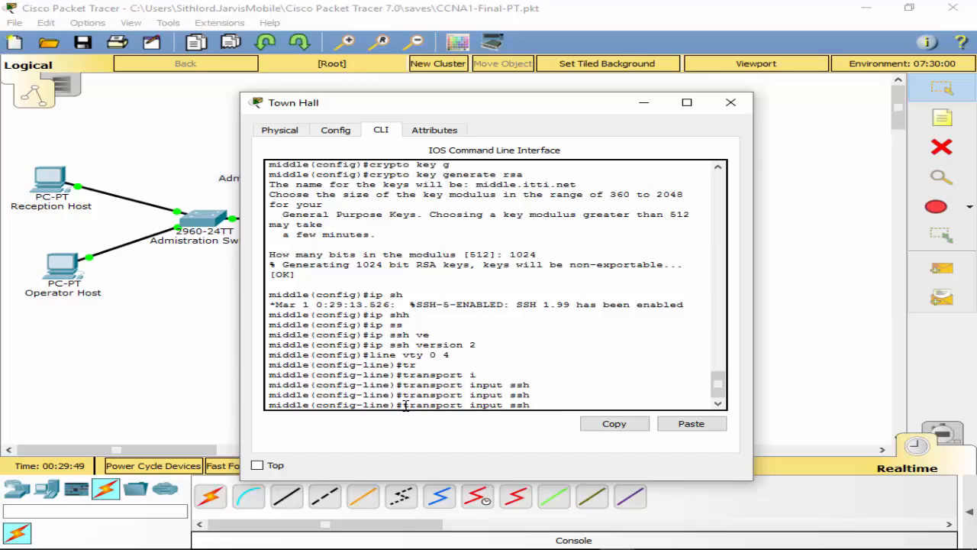
text(?)
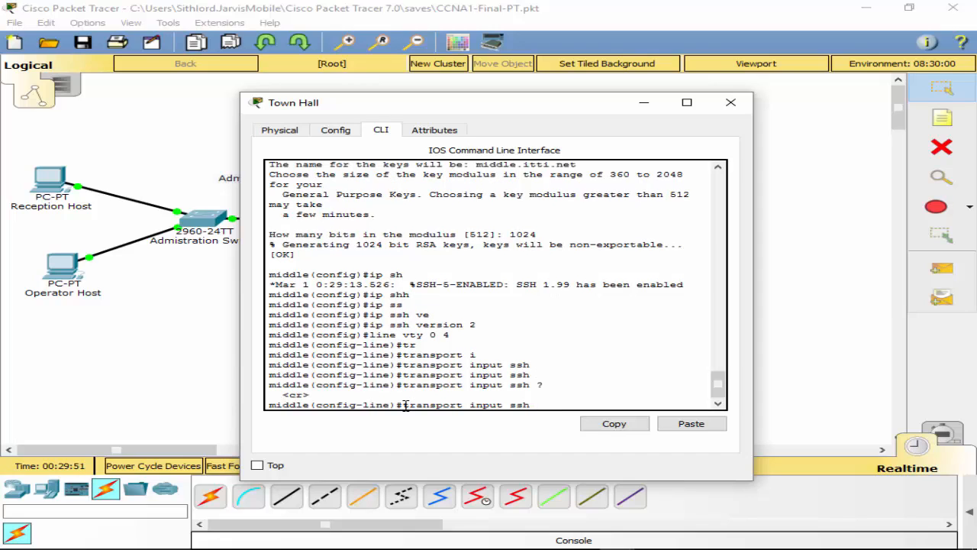
key(BackSpace)
key(BackSpace)
key(BackSpace)
text(?)
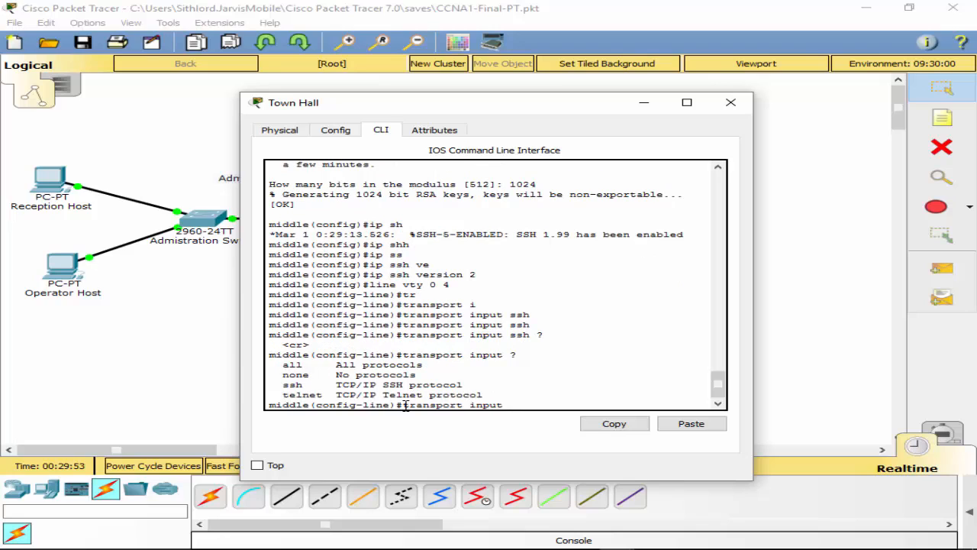
text(te)
key(Tab)
text(?)
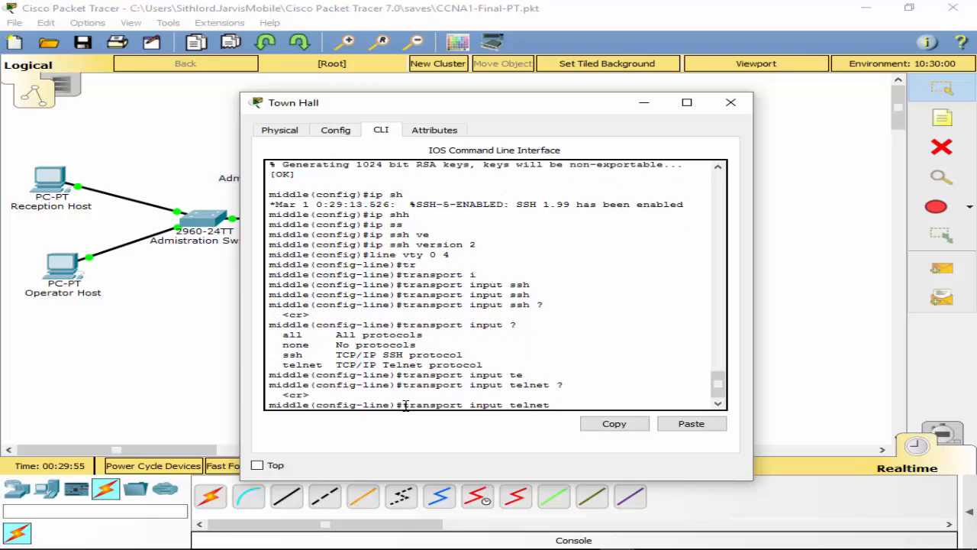
key(BackSpace)
key(BackSpace)
key(BackSpace)
key(BackSpace)
key(BackSpace)
key(BackSpace)
key(BackSpace)
key(BackSpace)
key(BackSpace)
key(BackSpace)
key(BackSpace)
key(BackSpace)
key(BackSpace)
key(BackSpace)
key(BackSpace)
key(BackSpace)
key(BackSpace)
key(BackSpace)
key(BackSpace)
key(BackSpace)
key(BackSpace)
key(BackSpace)
text(exit)
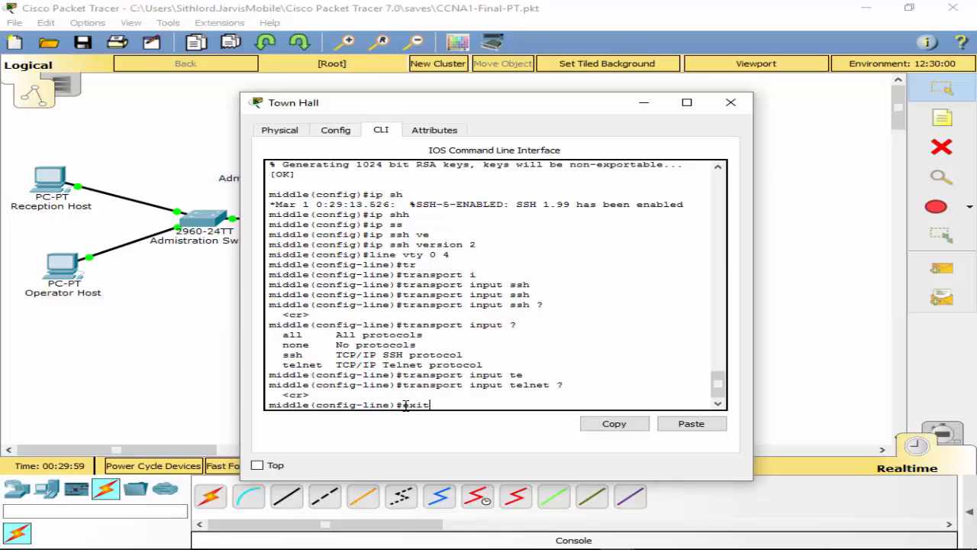
key(Return)
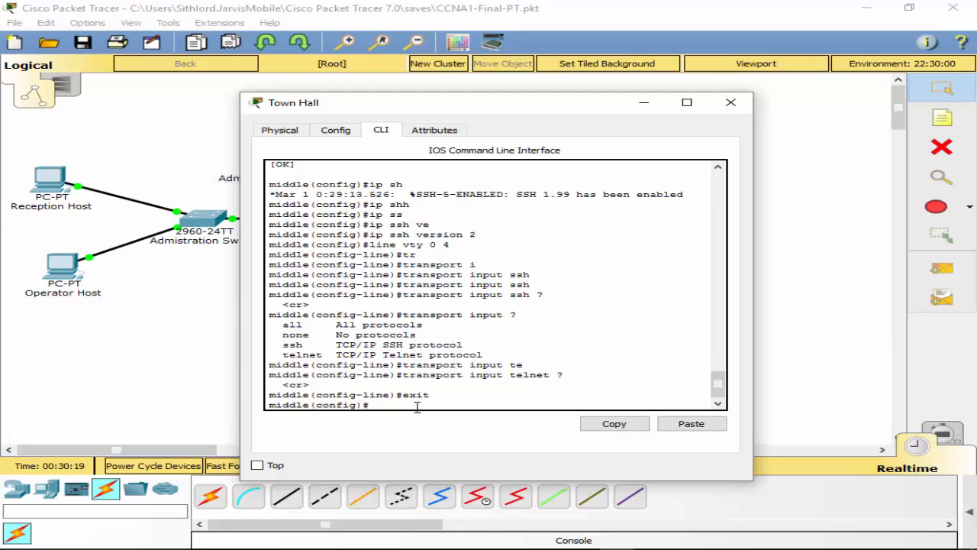
Step: Create a local admin username with privilege 15 and an encrypted secret password
text(user)
key(Tab)
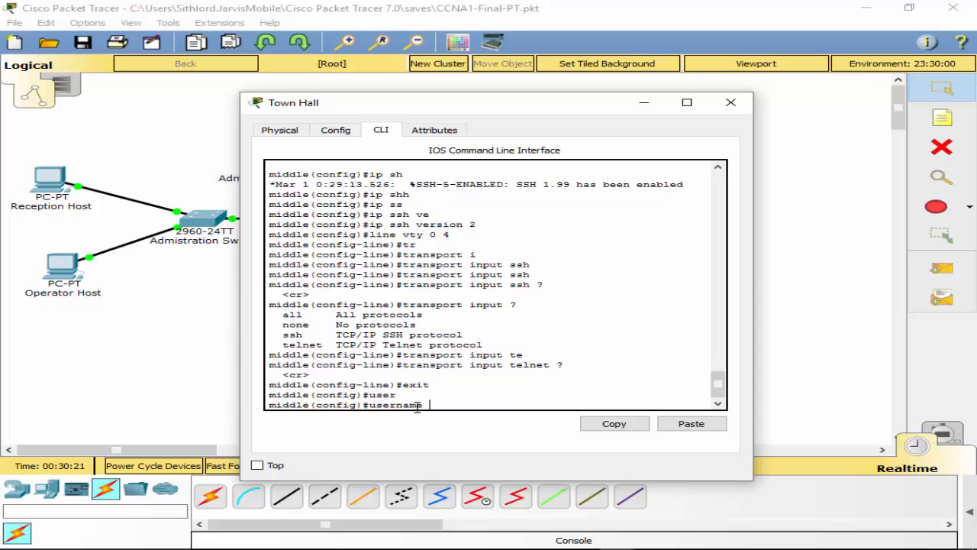
text(netadmin )
text(se)
key(Tab)
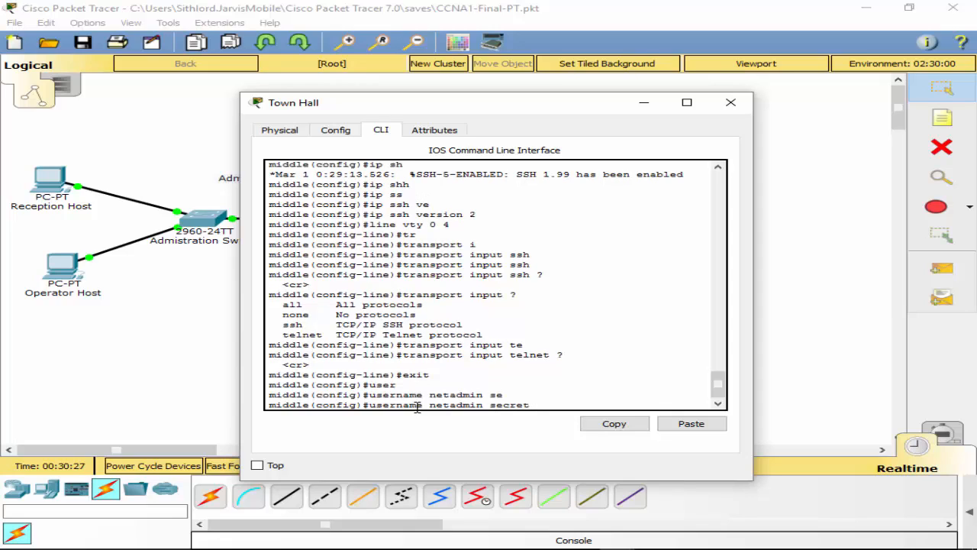
text(Cisco_CCNA5 ?)
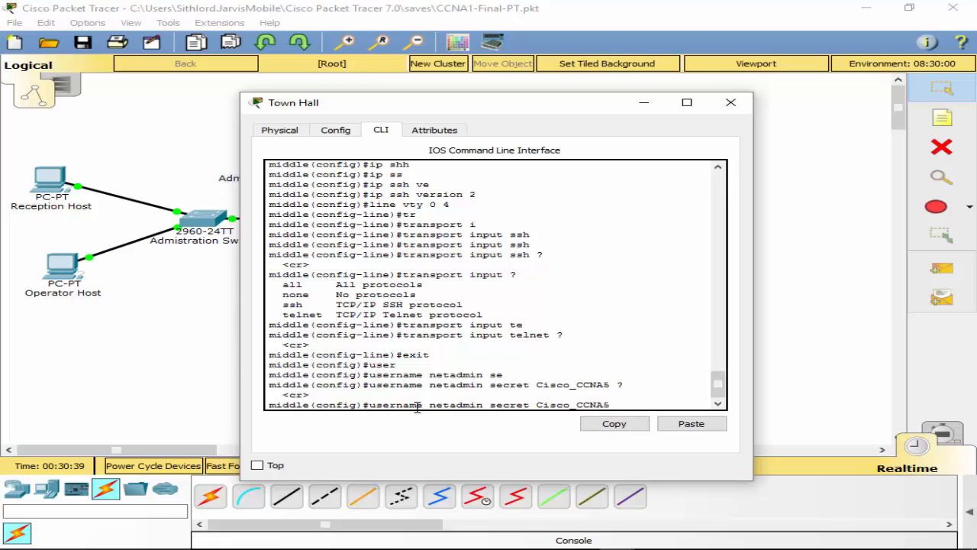
key(BackSpace)
key(BackSpace)
key(BackSpace)
key(BackSpace)
key(BackSpace)
key(BackSpace)
key(BackSpace)
key(BackSpace)
key(BackSpace)
key(BackSpace)
key(BackSpace)
key(BackSpace)
key(BackSpace)
key(BackSpace)
key(BackSpace)
key(BackSpace)
key(BackSpace)
key(BackSpace)
key(BackSpace)
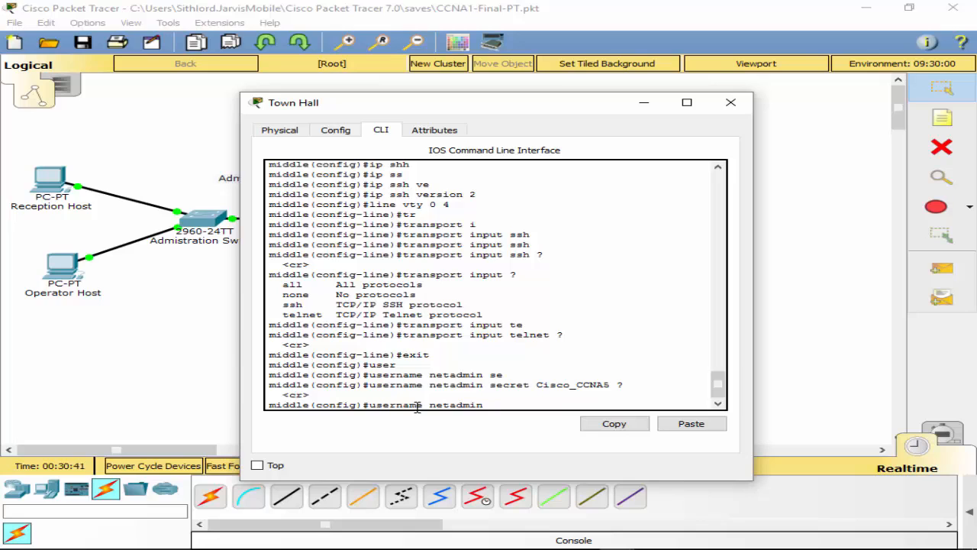
text(?pr)
key(Tab)
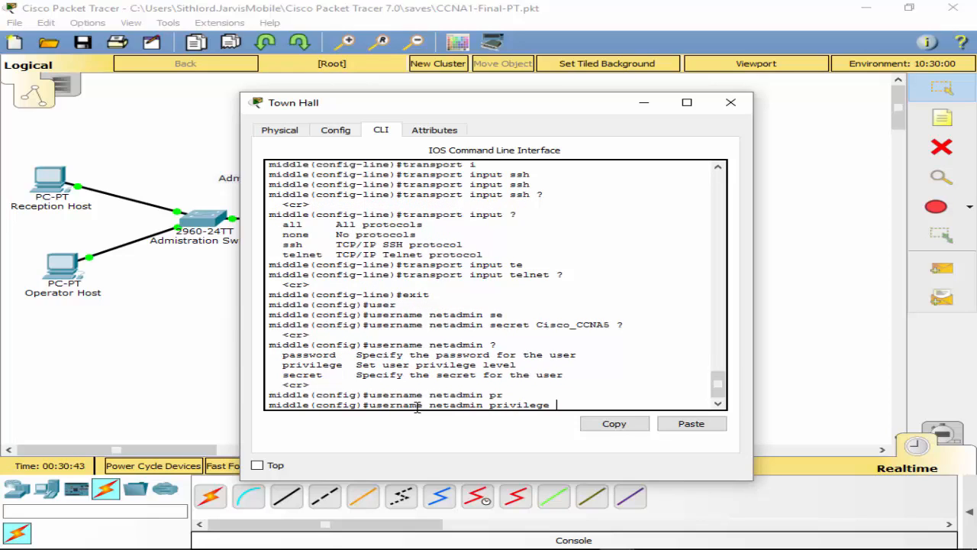
text(?)
text(15)
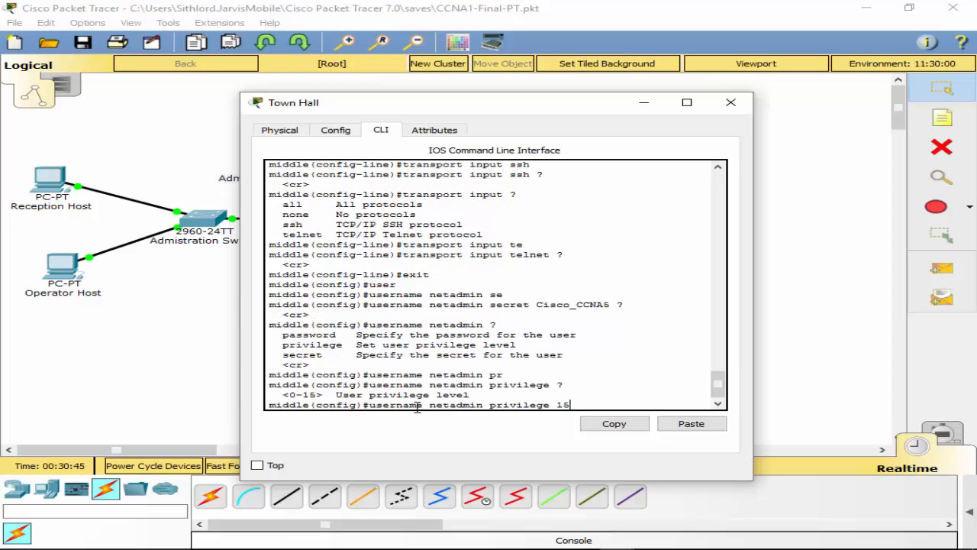
text( ?)
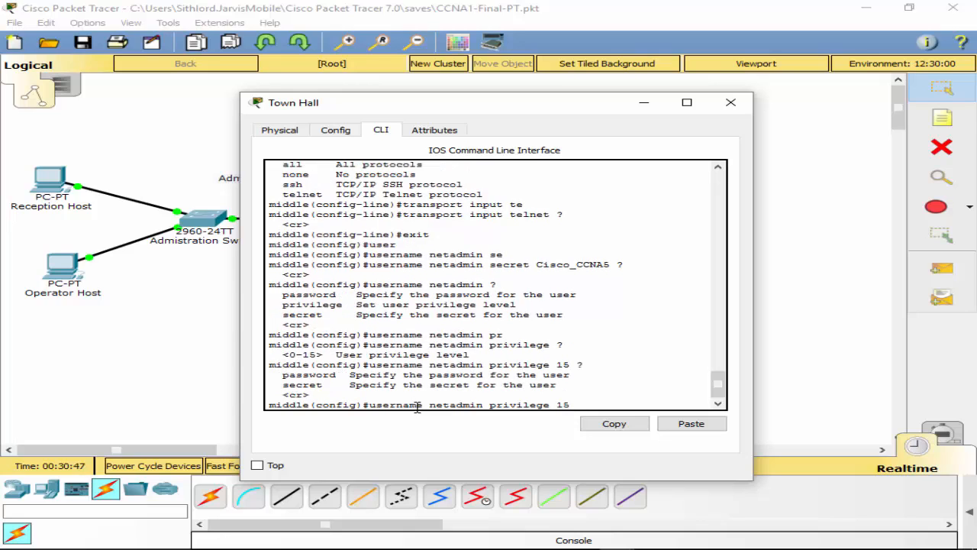
text(secret)
key(Tab)
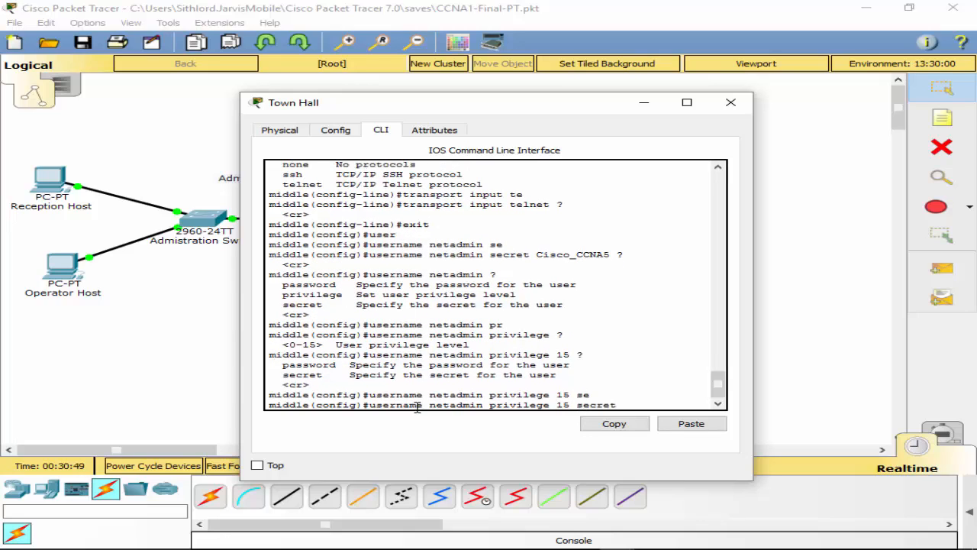
text(Cisco_CCNA5)
key(Return)
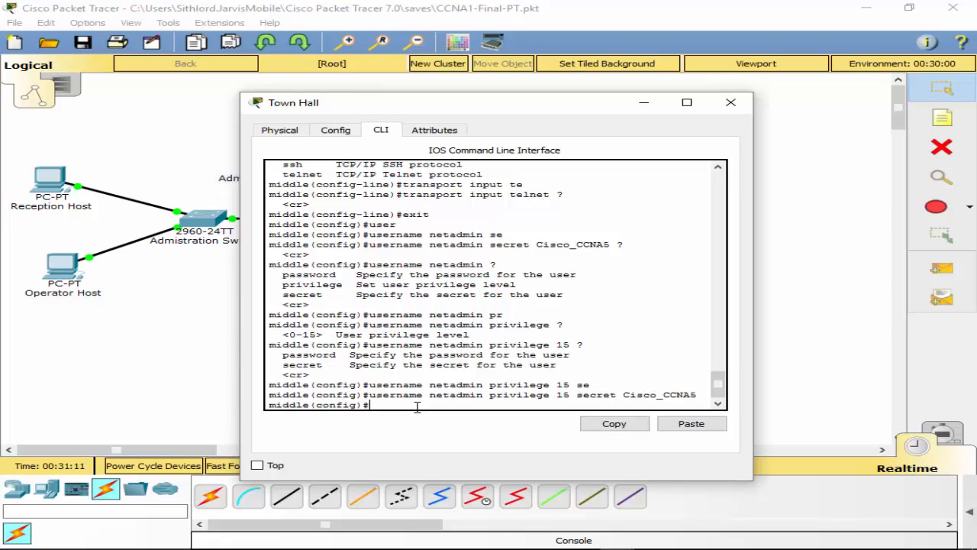
Step: Set vty lines 0 4 to authenticate with login local
text(int line c)
key(Tab)
key(BackSpace)
key(BackSpace)
key(BackSpace)
key(BackSpace)
key(BackSpace)
key(BackSpace)
key(BackSpace)
key(BackSpace)
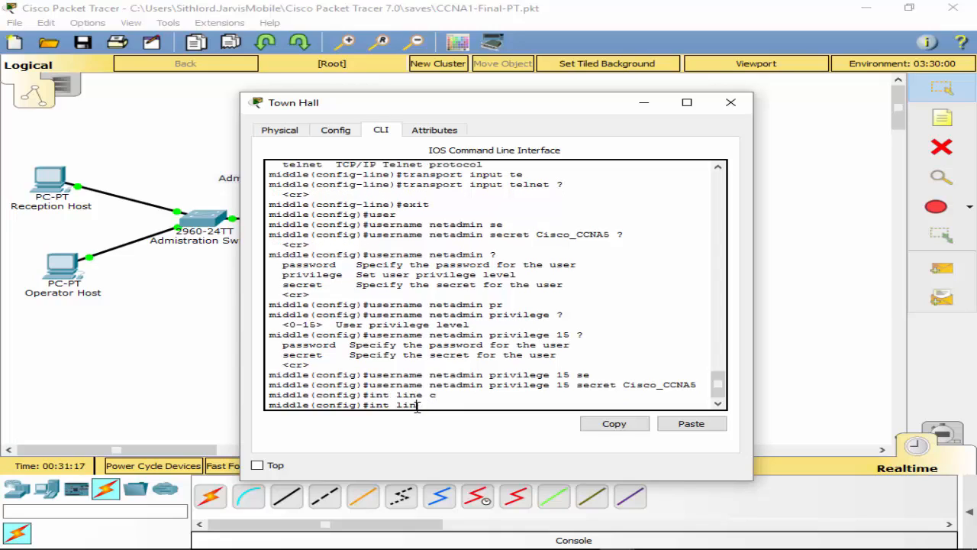
text(line)
text( v)
key(Tab)
text(0 4)
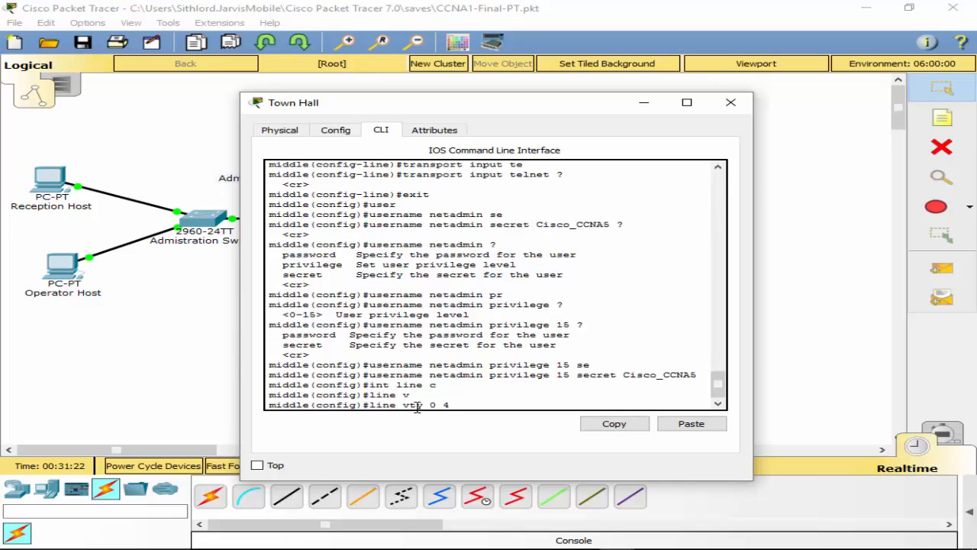
key(Return)
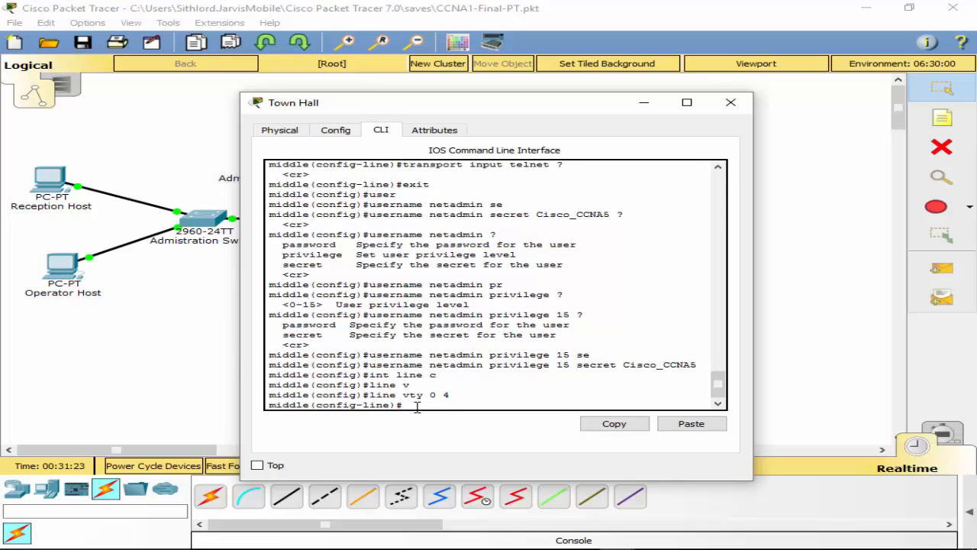
text(log)
key(Tab)
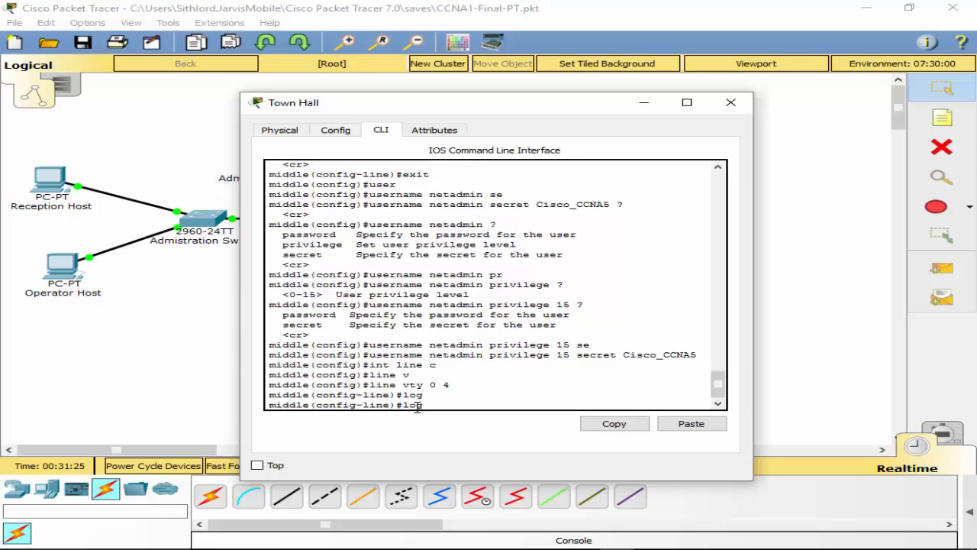
text(in local)
key(Return)
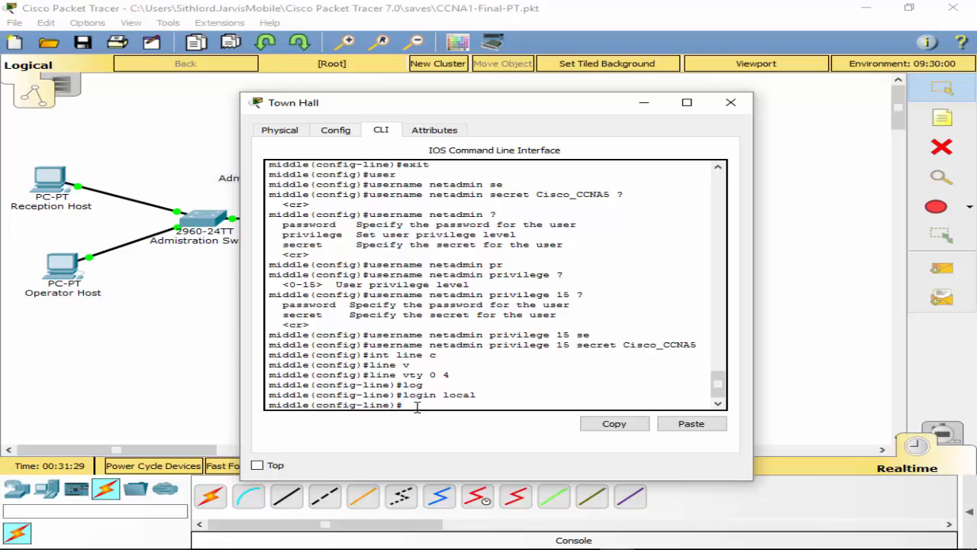
Step: Exit twice back to the privileged EXEC prompt and start an ssh command
text(exit)
key(Return)
text(exi)
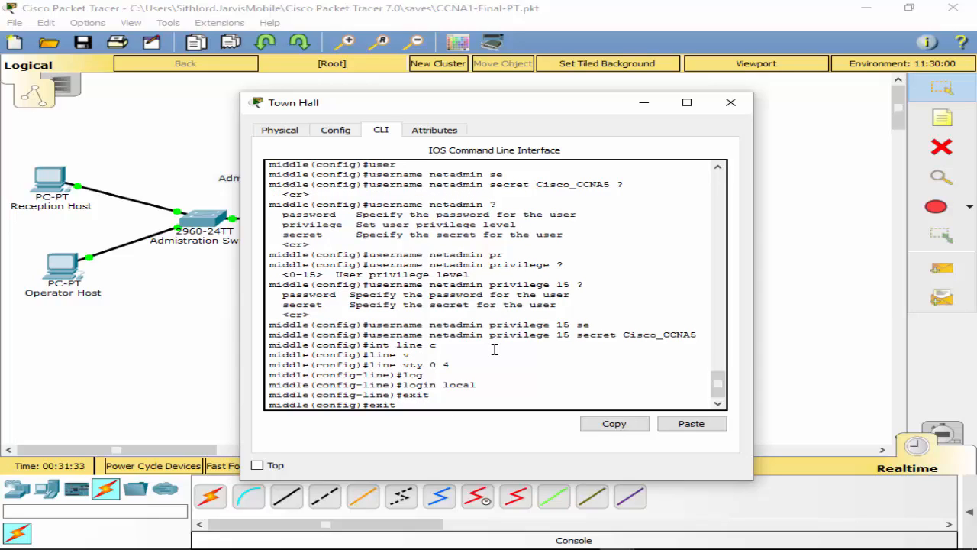
text(t)
key(Return)
key(Return)
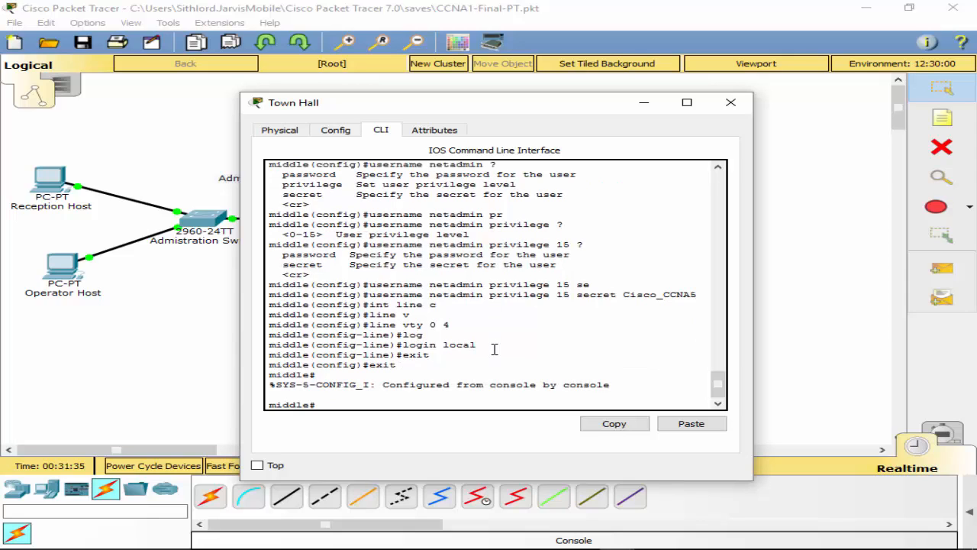
text(ss)
text(h)
Step: List the router's connected routes with sh ip route connected
scroll(487, 292, up, 4)
scroll(486, 292, down, 4)
key(BackSpace)
key(BackSpace)
key(BackSpace)
key(BackSpace)
text(sh ip r)
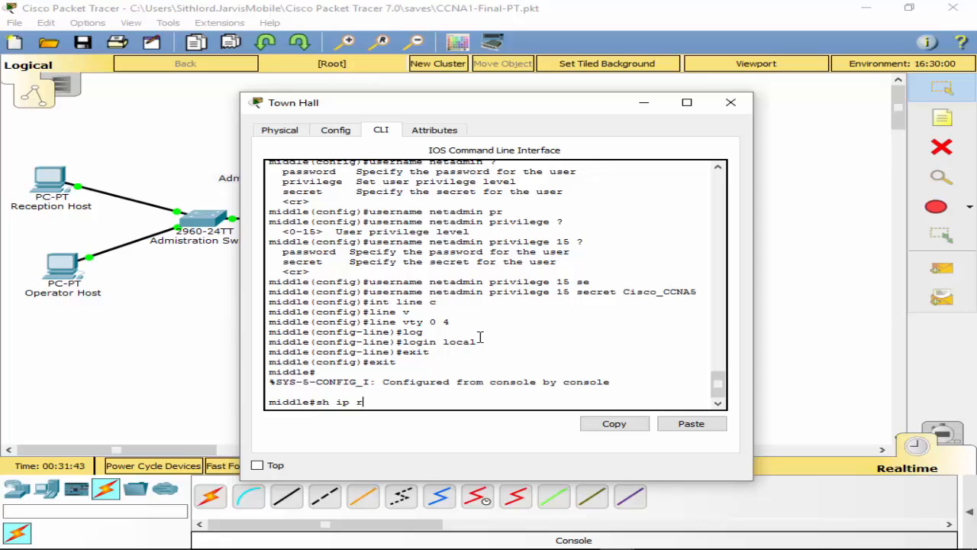
text(oute con)
key(Tab)
key(Return)
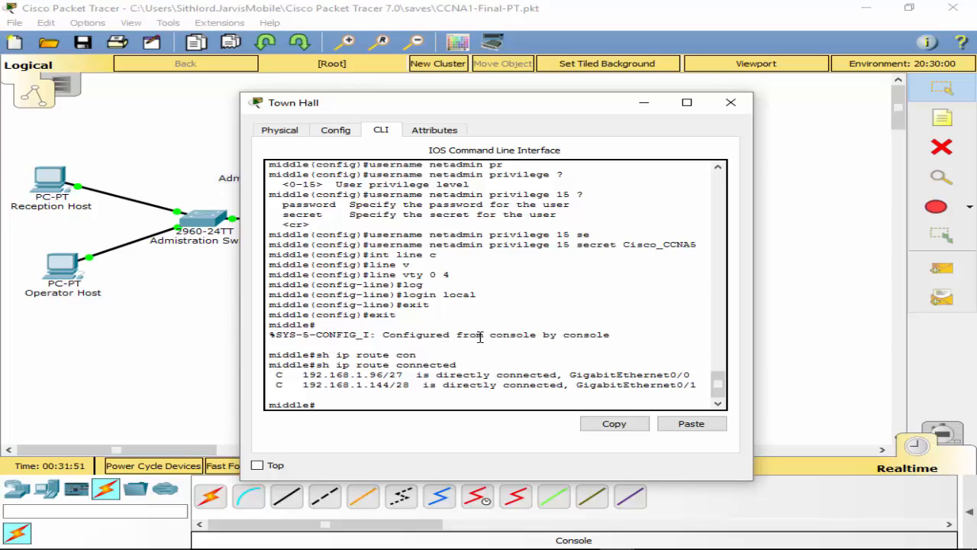
text(ssh 192.16)
key(BackSpace)
key(BackSpace)
key(BackSpace)
key(BackSpace)
key(BackSpace)
key(BackSpace)
key(BackSpace)
key(BackSpace)
key(BackSpace)
key(BackSpace)
key(Up)
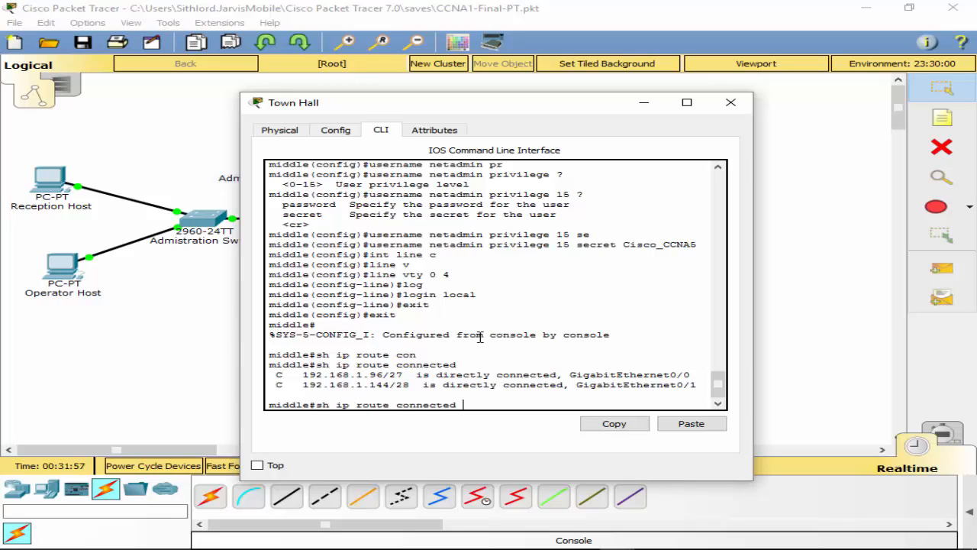
key(Return)
Step: Display the full routing table with sh ip route
key(Up)
key(BackSpace)
key(BackSpace)
key(BackSpace)
key(BackSpace)
key(BackSpace)
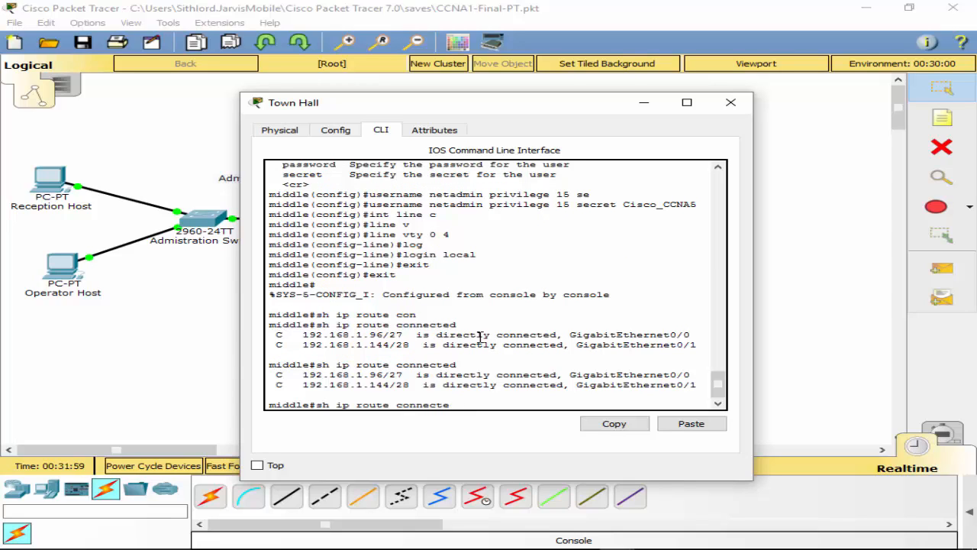
key(BackSpace)
key(BackSpace)
key(BackSpace)
key(BackSpace)
key(Return)
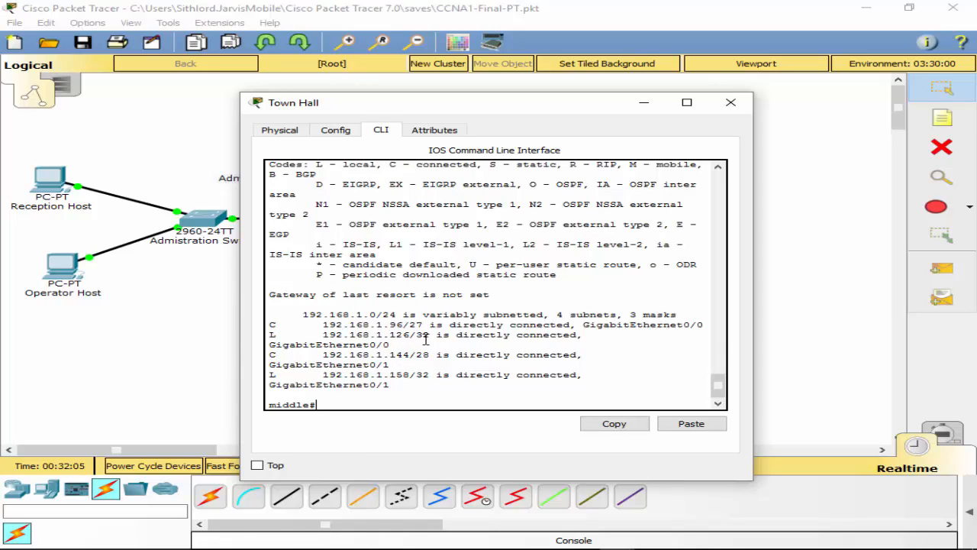
Step: Log in by SSH to 192.168.1.126 with the admin username and its password
text(ssh 192.168.1.126)
key(Return)
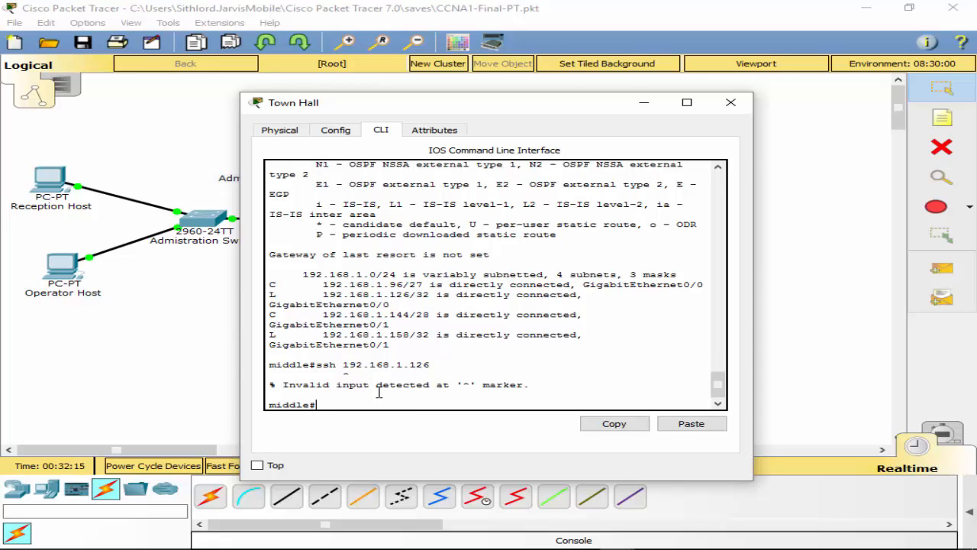
key(Up)
key(BackSpace)
key(BackSpace)
key(BackSpace)
key(BackSpace)
key(BackSpace)
key(BackSpace)
key(BackSpace)
key(BackSpace)
key(BackSpace)
key(BackSpace)
key(BackSpace)
key(BackSpace)
text(?)
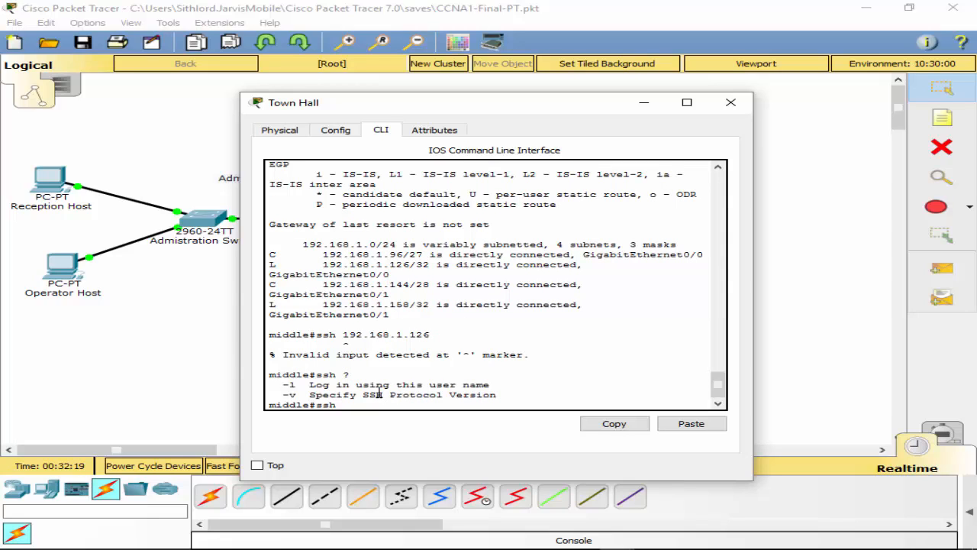
text(-l ?)
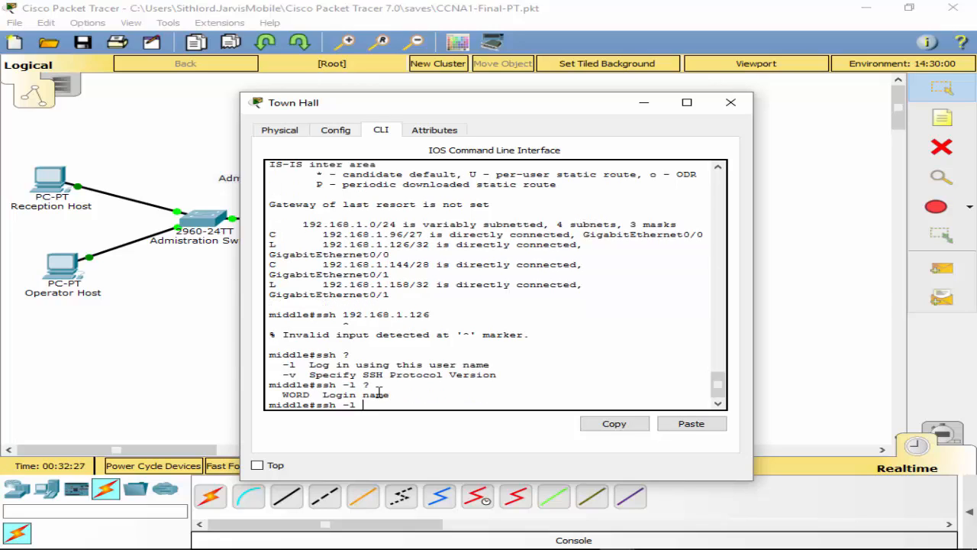
text(netadmin 19)
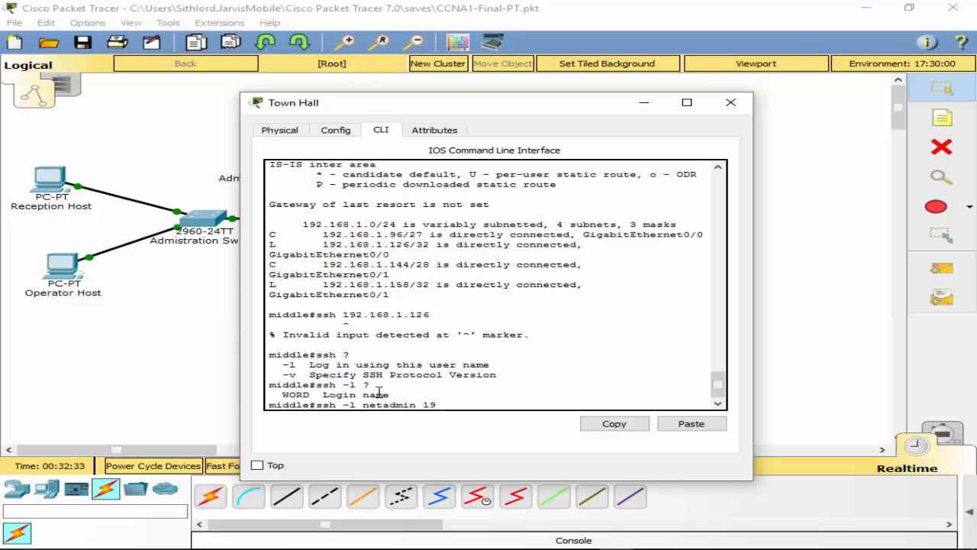
text(2.168.1.126)
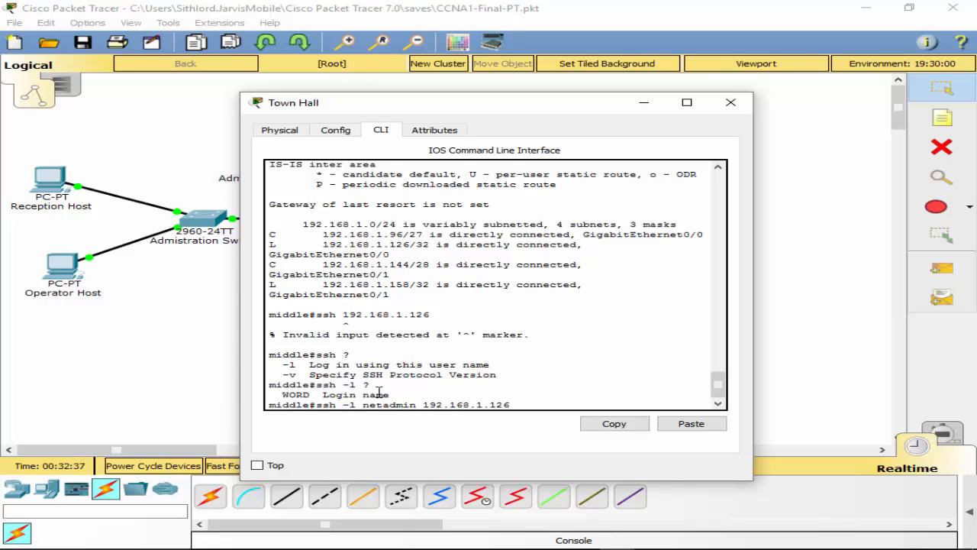
key(Return)
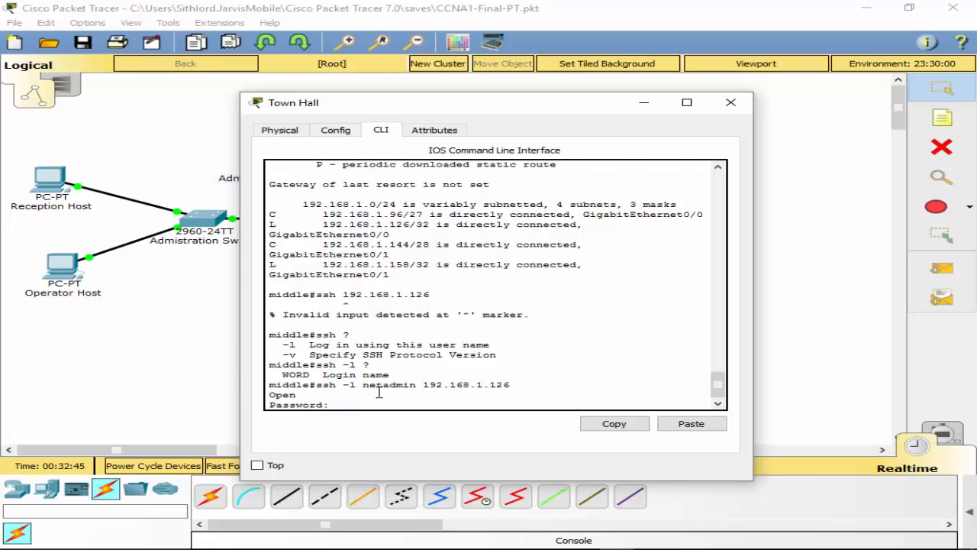
key(Return)
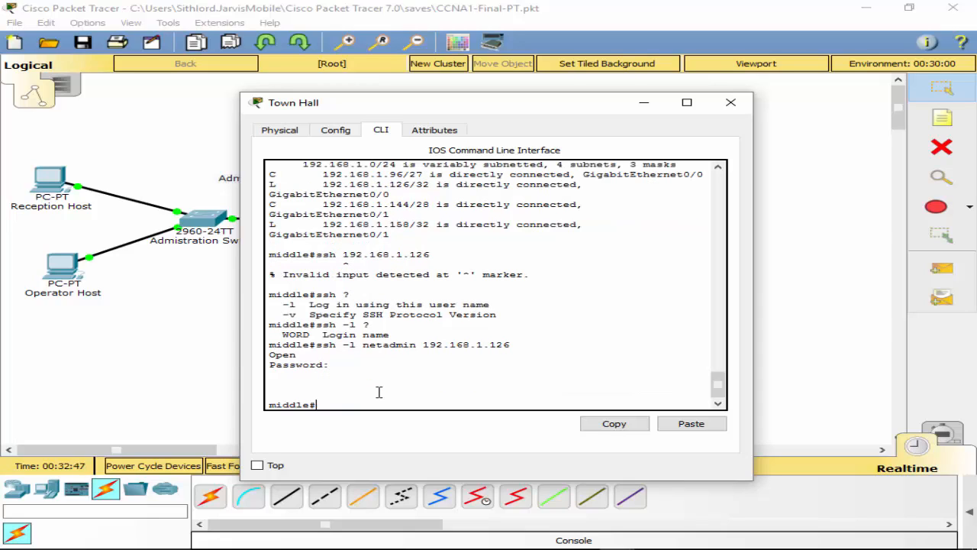
Step: End the SSH session, log out of the console, and close the Town Hall window
text(exit)
key(Return)
text(exit)
key(Return)
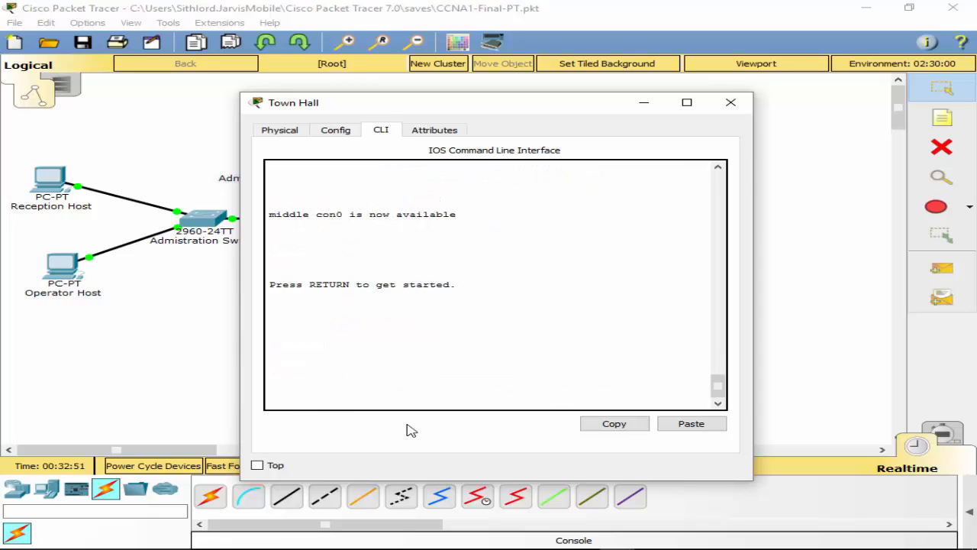
key(Return)
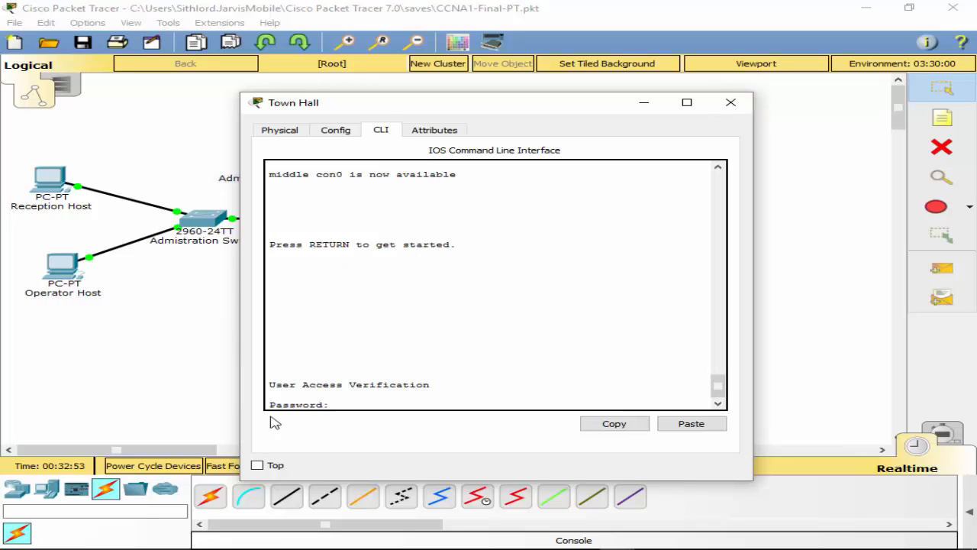
click(729, 105)
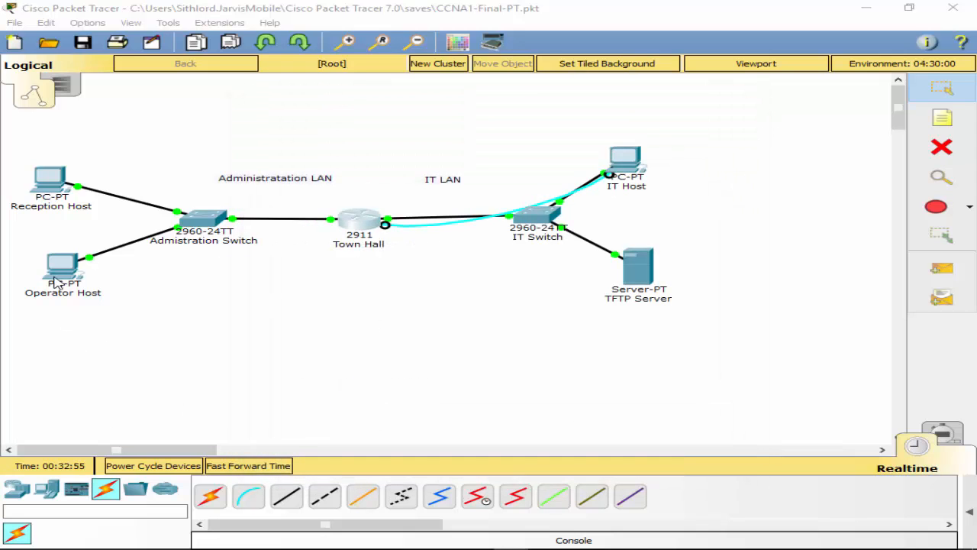
Step: From Operator Host's command prompt, try SSH to 192.168.1.158 with the admin username; it times out
click(57, 272)
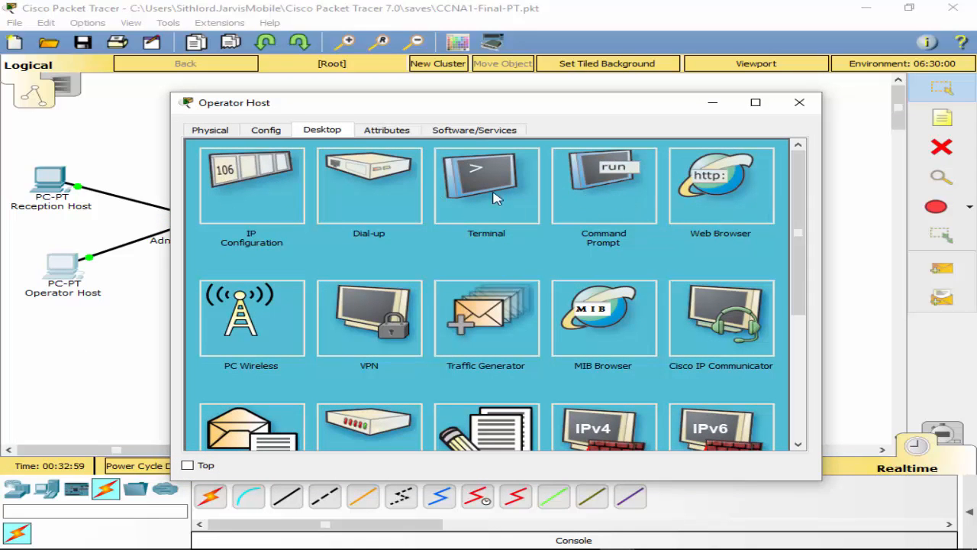
click(609, 223)
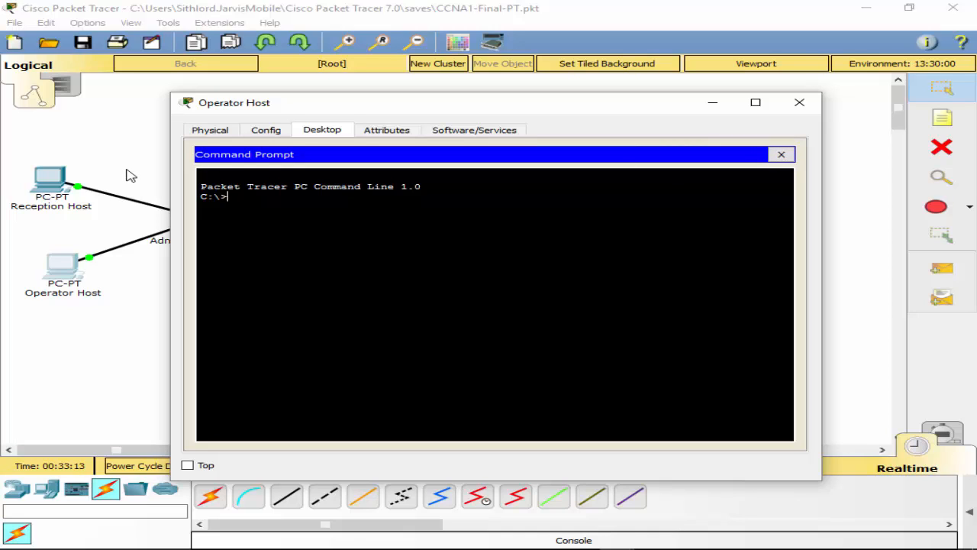
text(ssh -l netadmin 192)
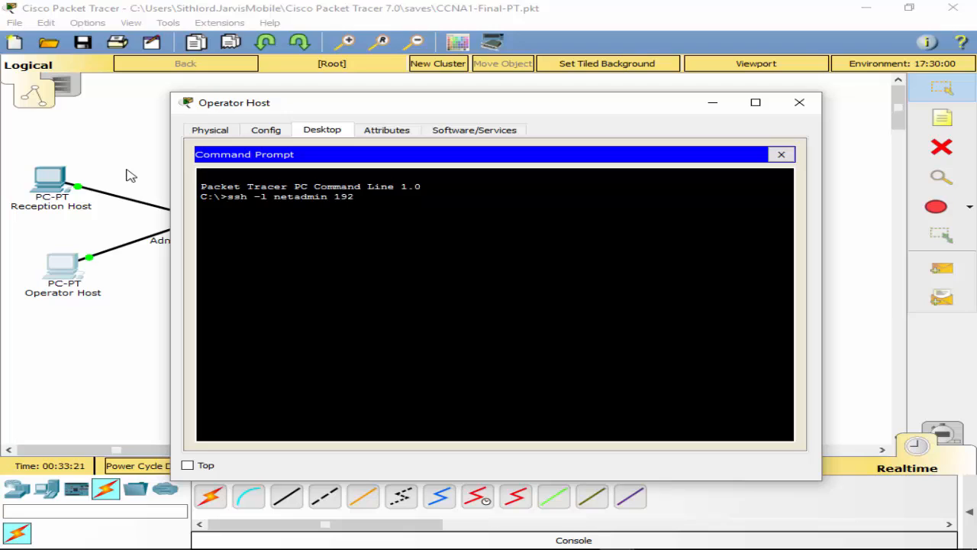
text(.168.1)
text(158)
key(Return)
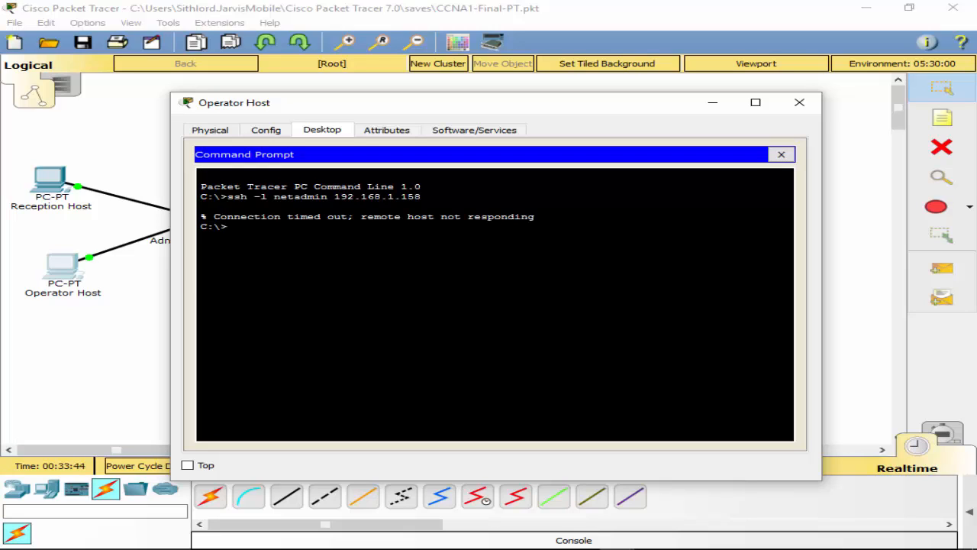
Step: Ping 192.168.1.158 from Operator Host, stop it after 100% loss, and close the prompt
text(ping 192.168.1.158)
key(Return)
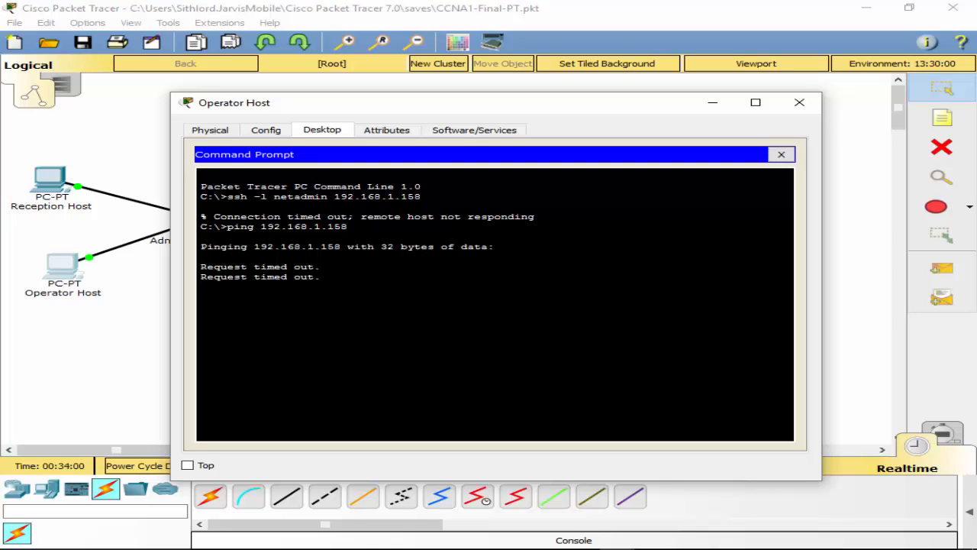
key(ctrl+c)
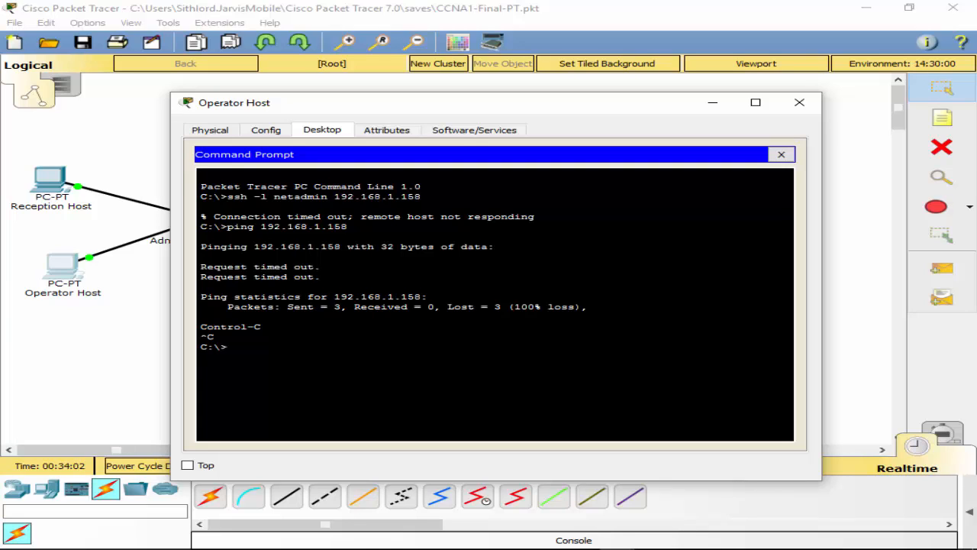
click(781, 154)
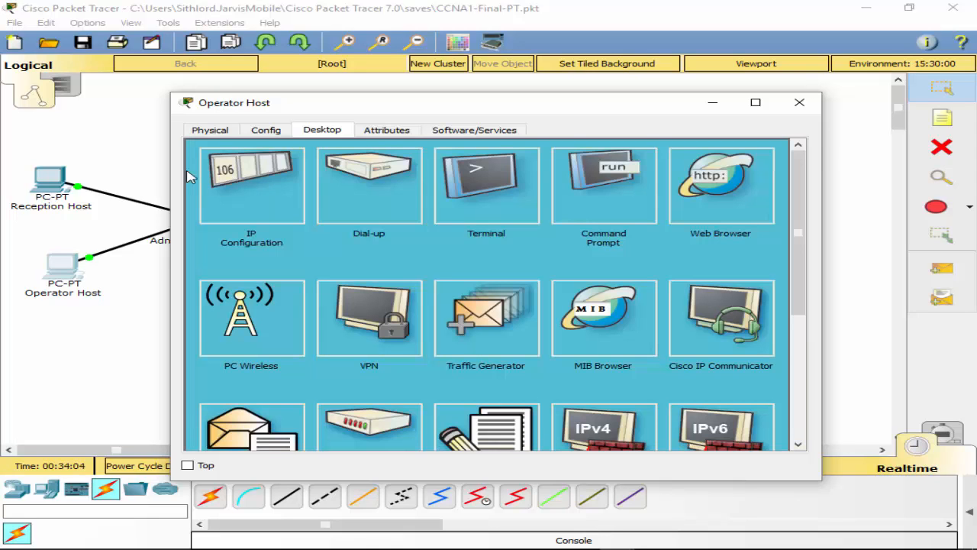
Step: Check Operator Host's IP configuration, then ping the mistyped address 192.168.145
click(229, 181)
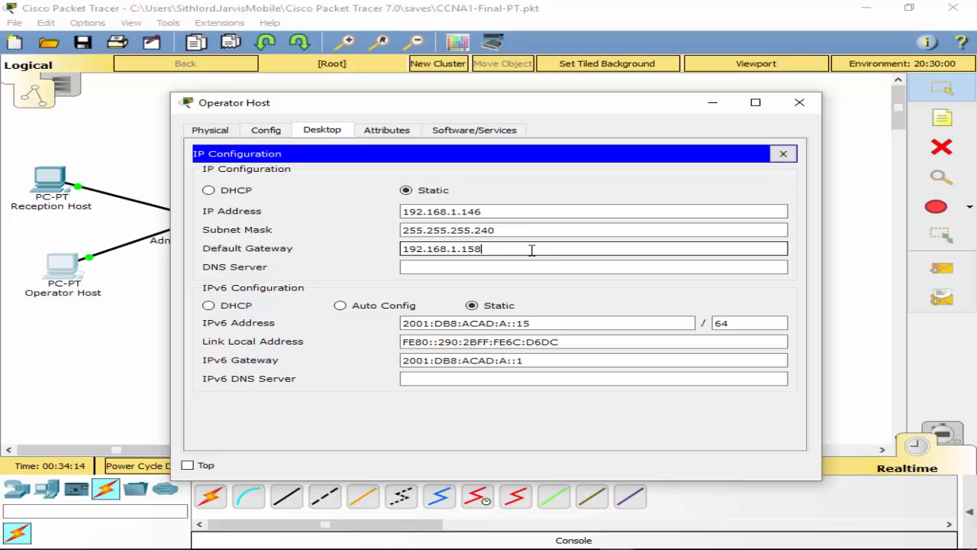
click(783, 153)
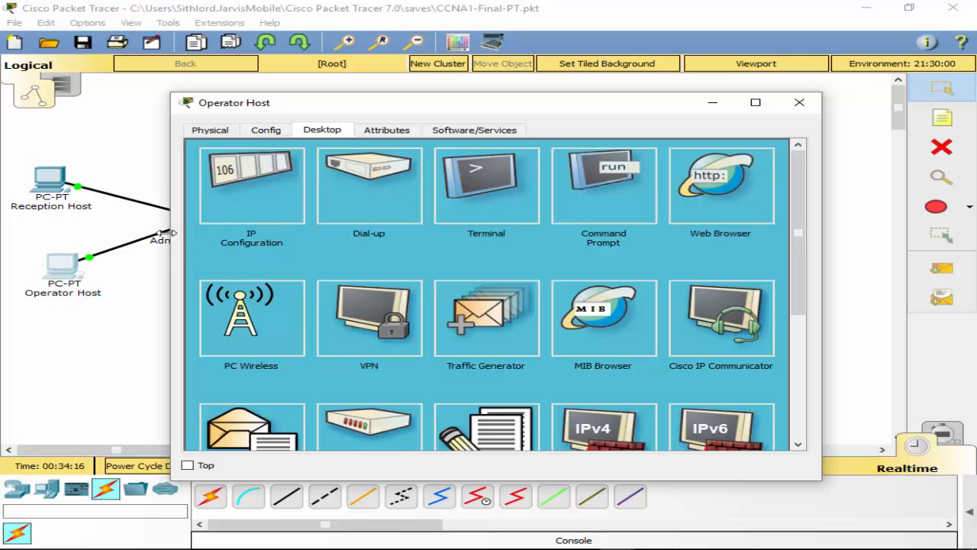
mouse_move(368, 105)
mouse_down()
mouse_move(774, 203)
mouse_move(771, 216)
mouse_move(360, 120)
mouse_up()
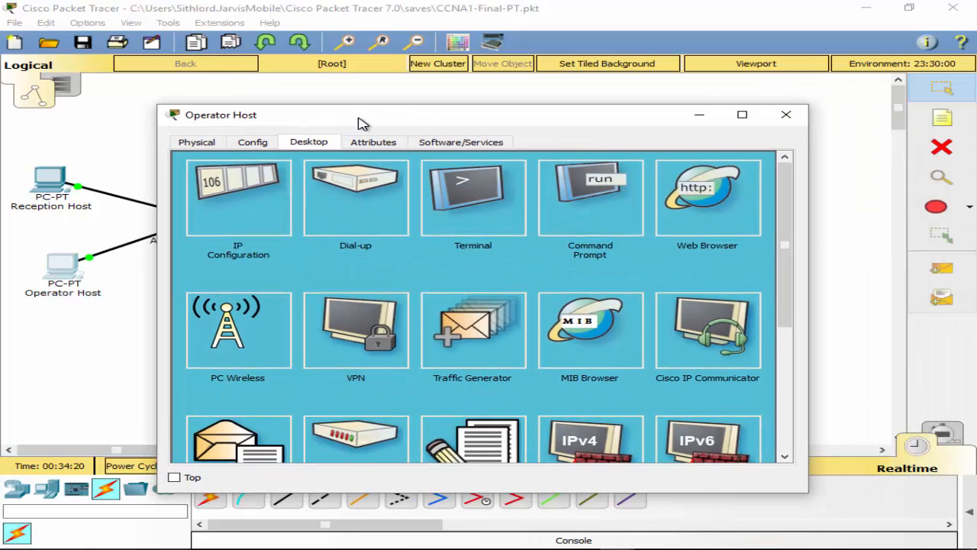
click(588, 226)
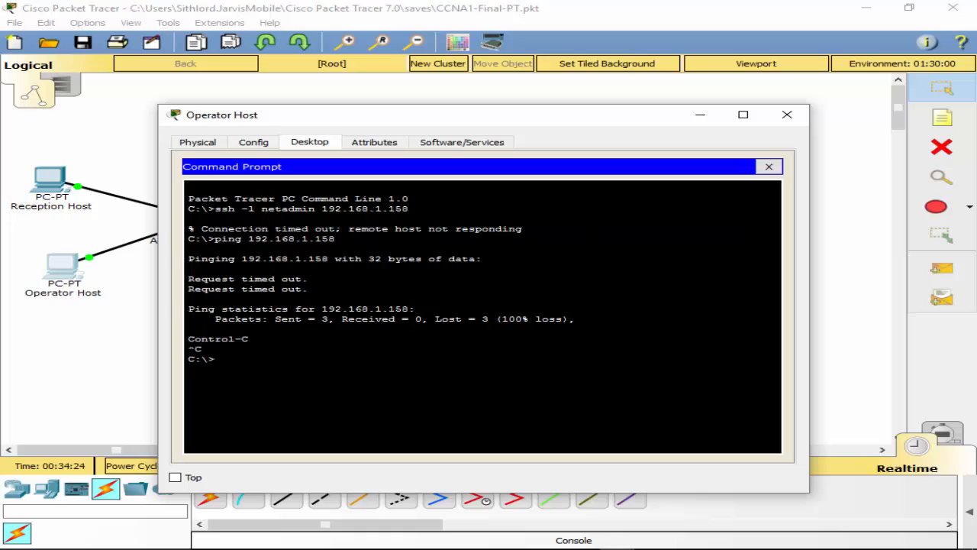
text(ping 192.168.145)
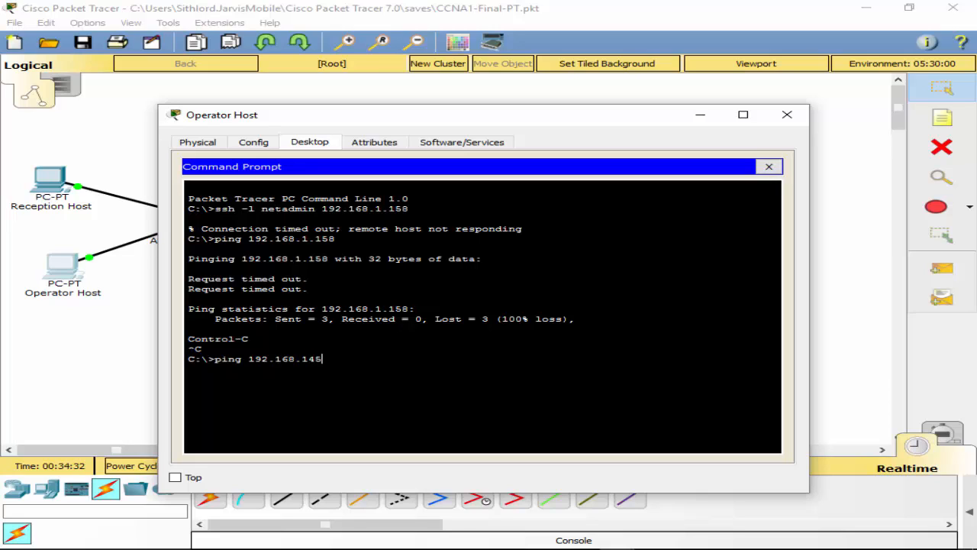
key(Return)
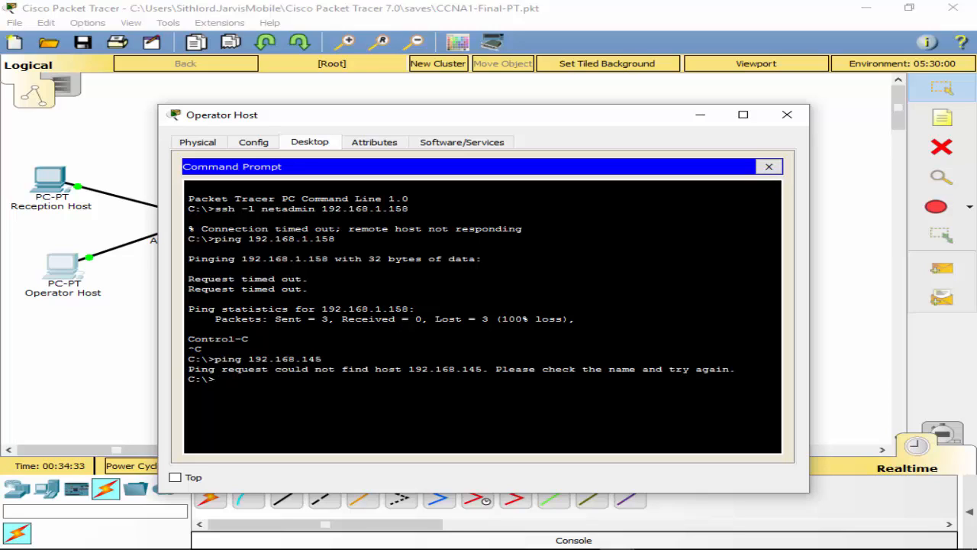
click(769, 167)
Step: Recheck the IP configuration and ping the host's own address 192.168.1.146, getting 0% loss
click(249, 191)
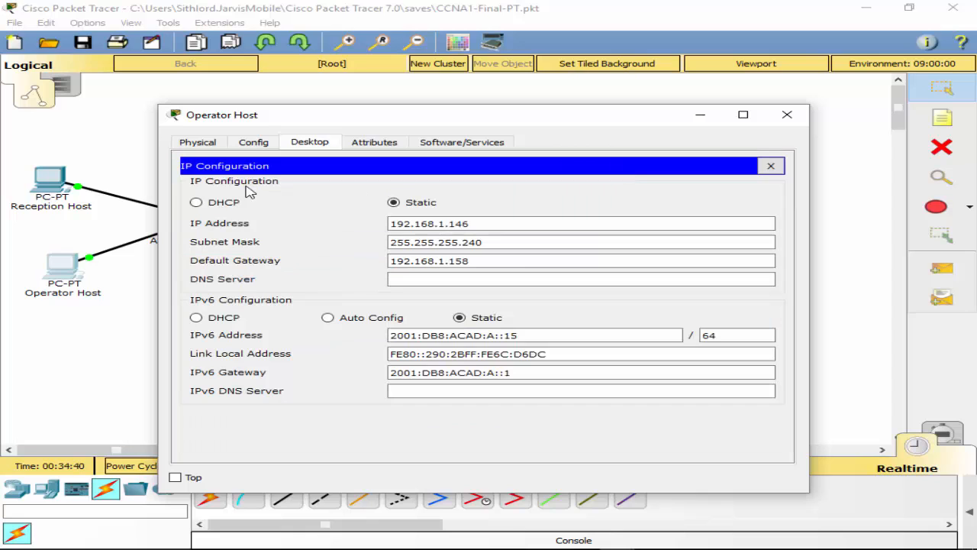
click(770, 165)
click(581, 212)
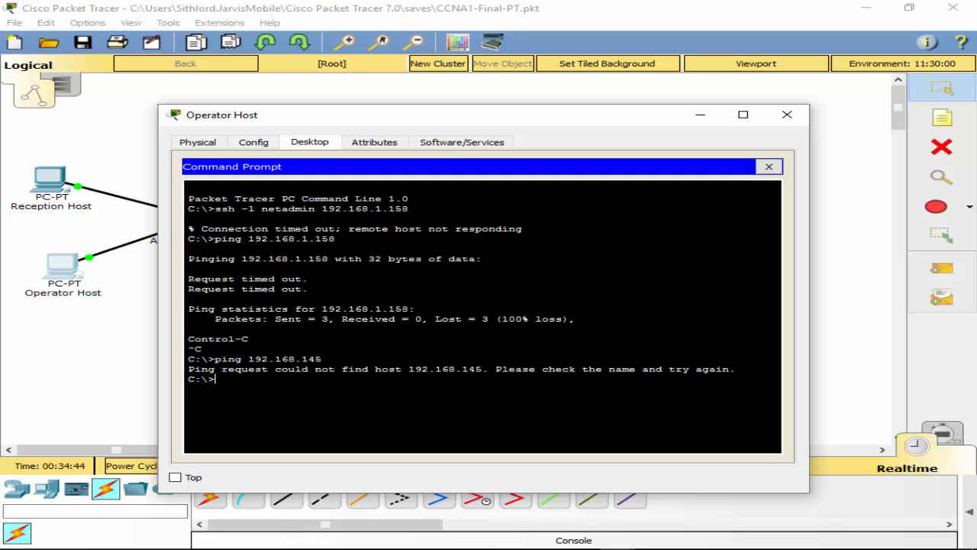
text(ping 192.168.1.146)
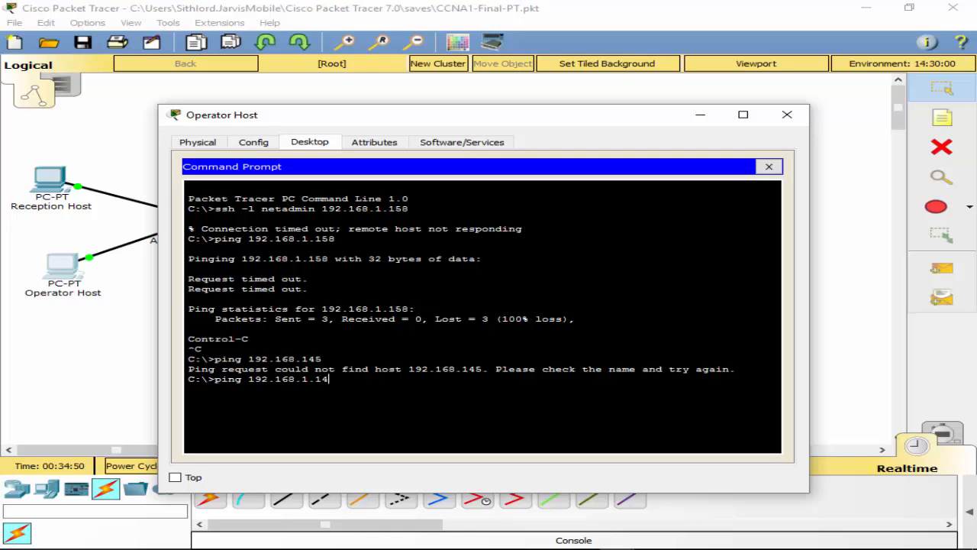
key(Return)
key(ctrl+c)
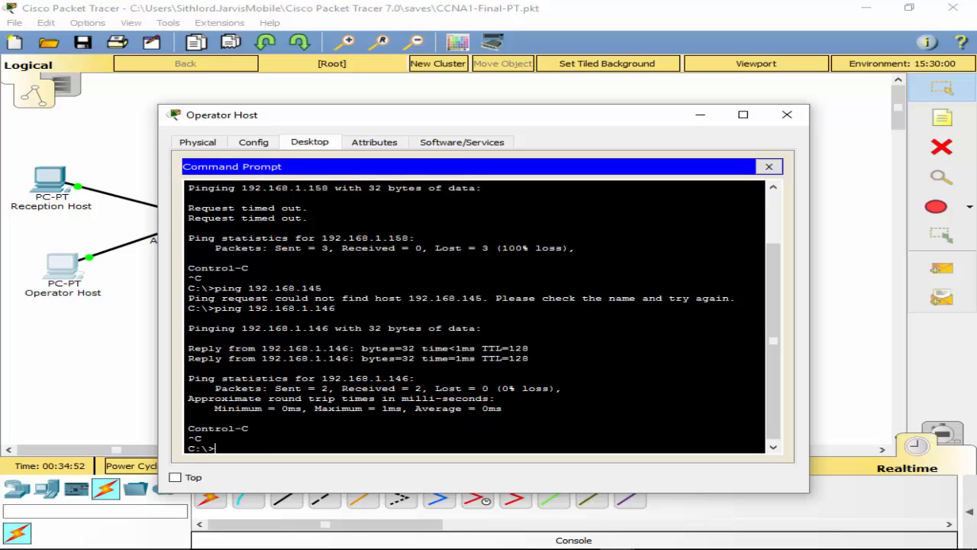
Step: Ping gateway 192.168.1.158 from the same prompt, then close Operator Host's window
key(Up)
key(BackSpace)
key(BackSpace)
key(BackSpace)
text(158)
key(Return)
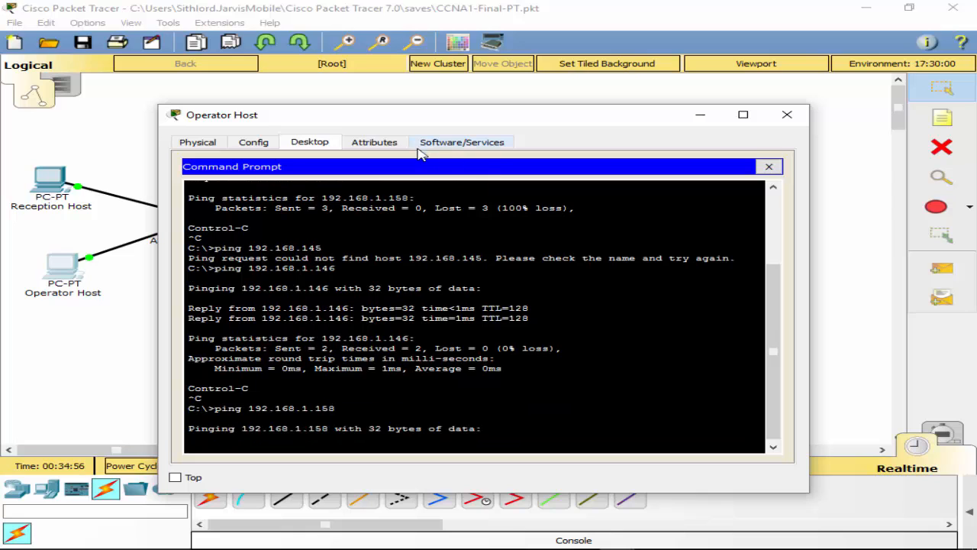
click(787, 114)
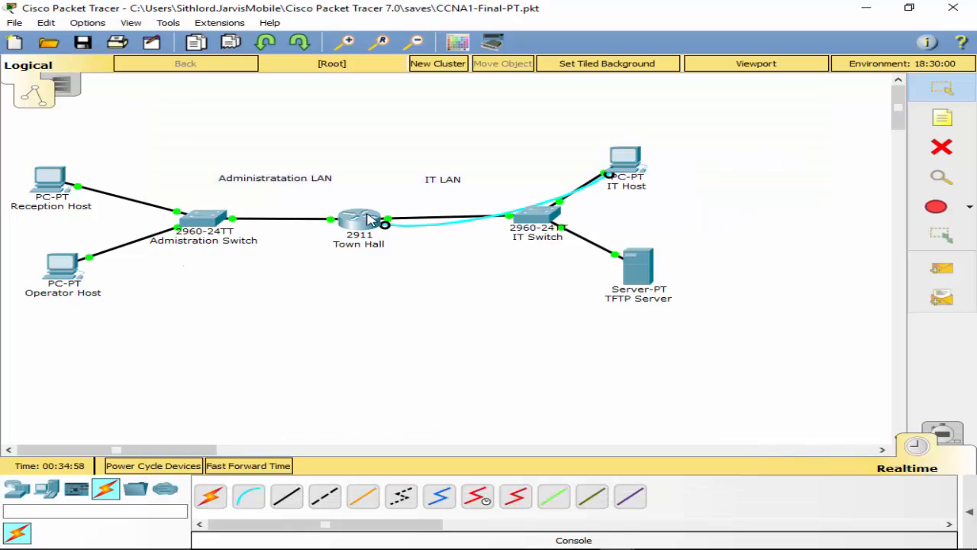
Step: Log into the Town Hall router's console and enter privileged mode with the enable secret
click(371, 220)
key(Return)
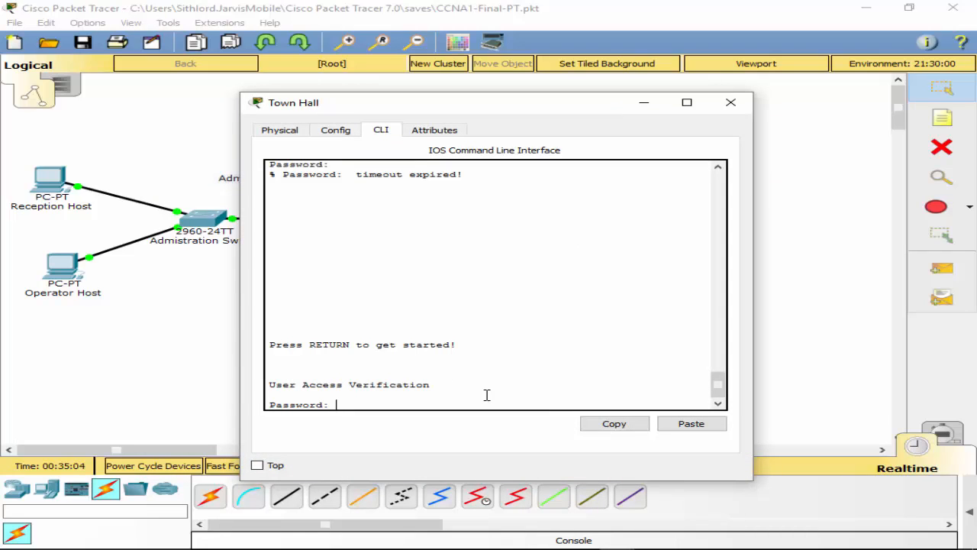
key(Return)
text(e>e)
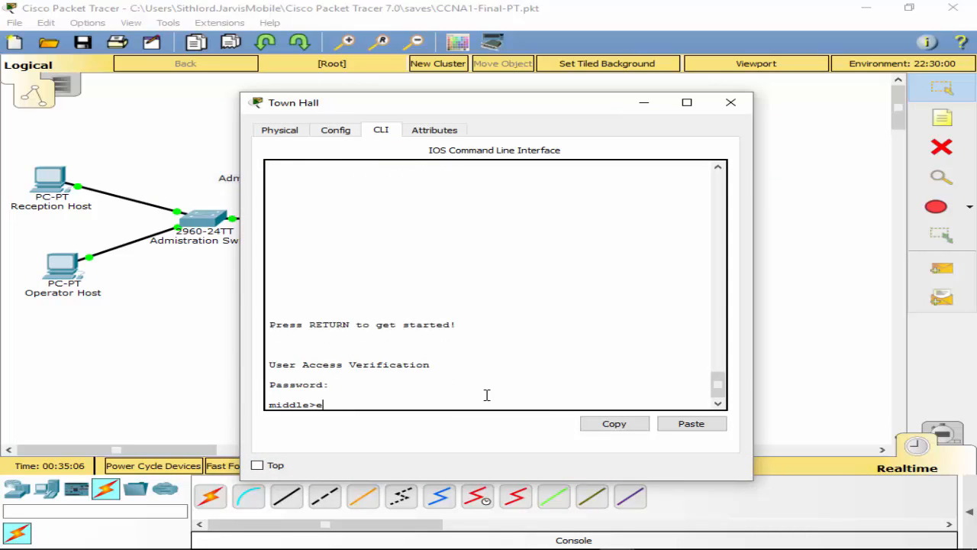
text(n)
key(Return)
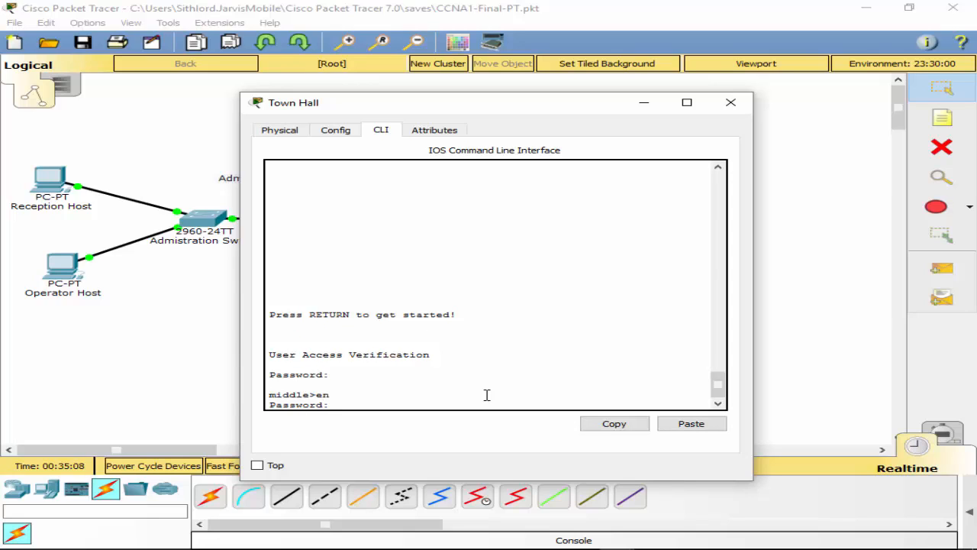
key(Return)
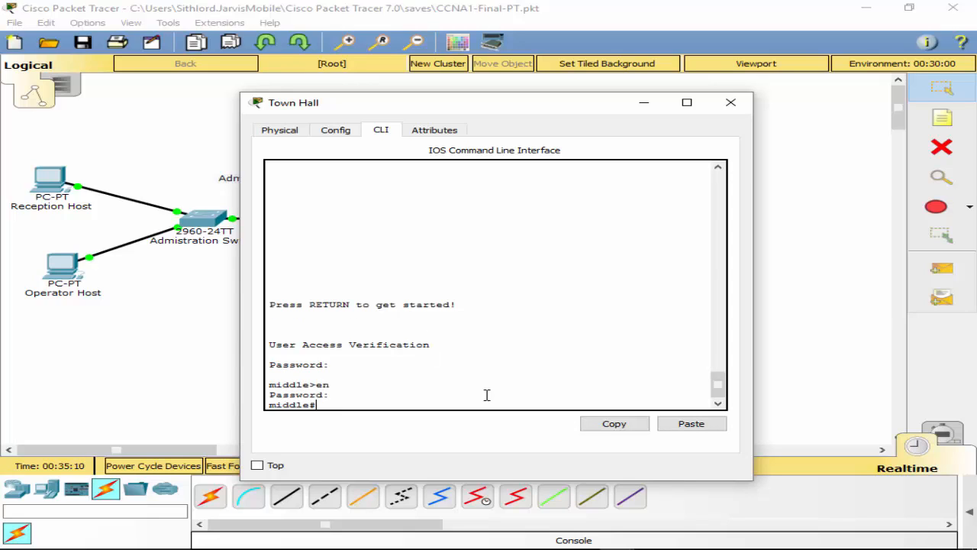
Step: Ping 192.168.1.158 from the Town Hall router, with 100% success
text(ping 192.168.1.158)
key(Return)
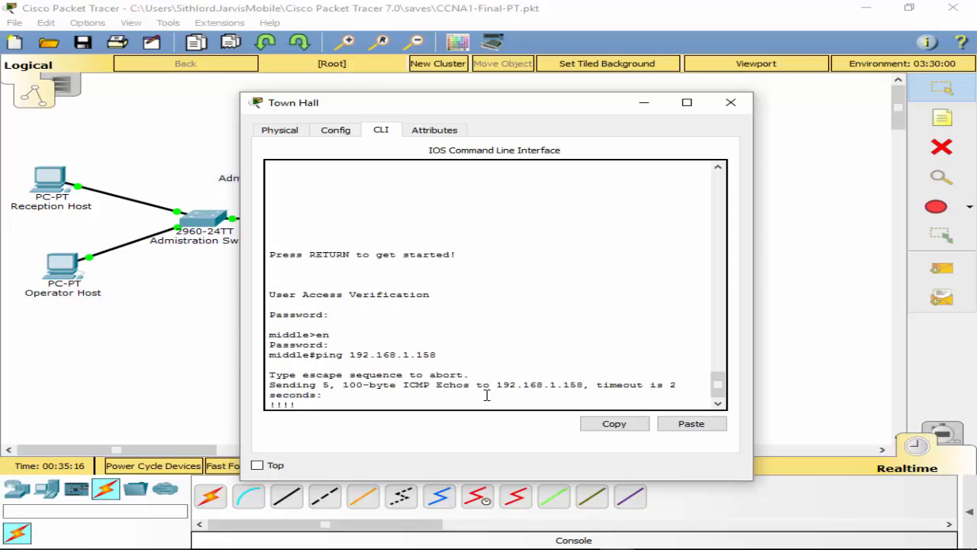
Step: Ping 192.168.1.146 from the router, getting 0/5 replies, then close the Town Hall window
key(Up)
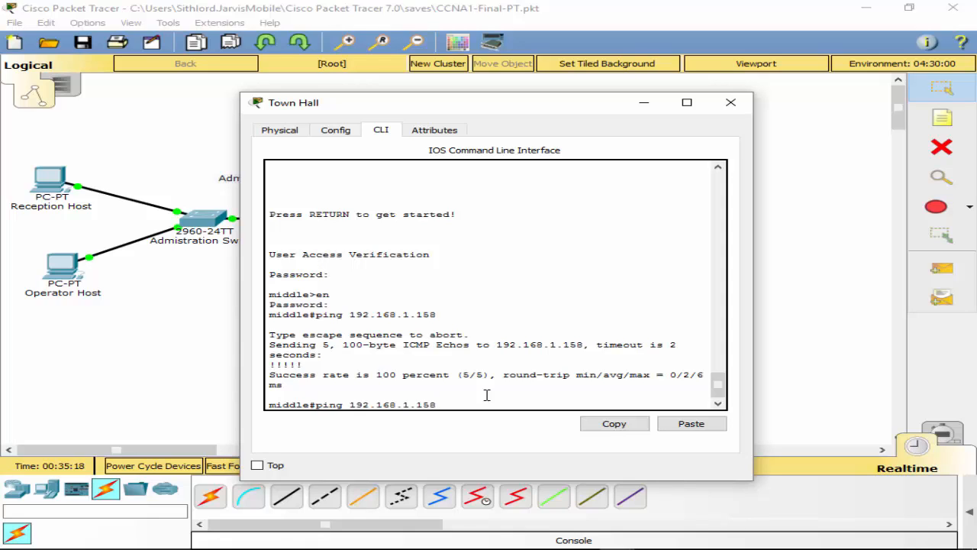
key(BackSpace)
key(BackSpace)
text(46)
key(Return)
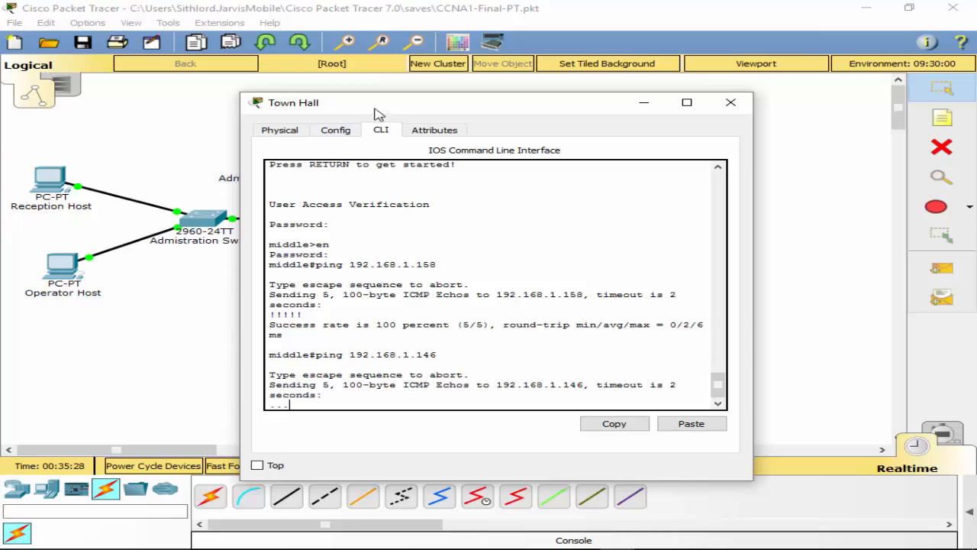
mouse_move(375, 109)
mouse_down()
mouse_move(716, 153)
mouse_move(373, 97)
mouse_up()
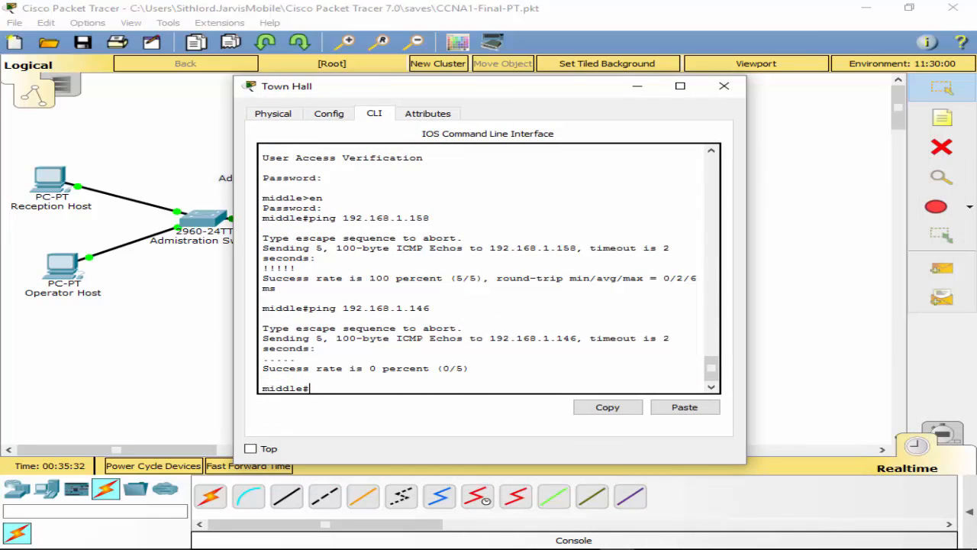
click(652, 548)
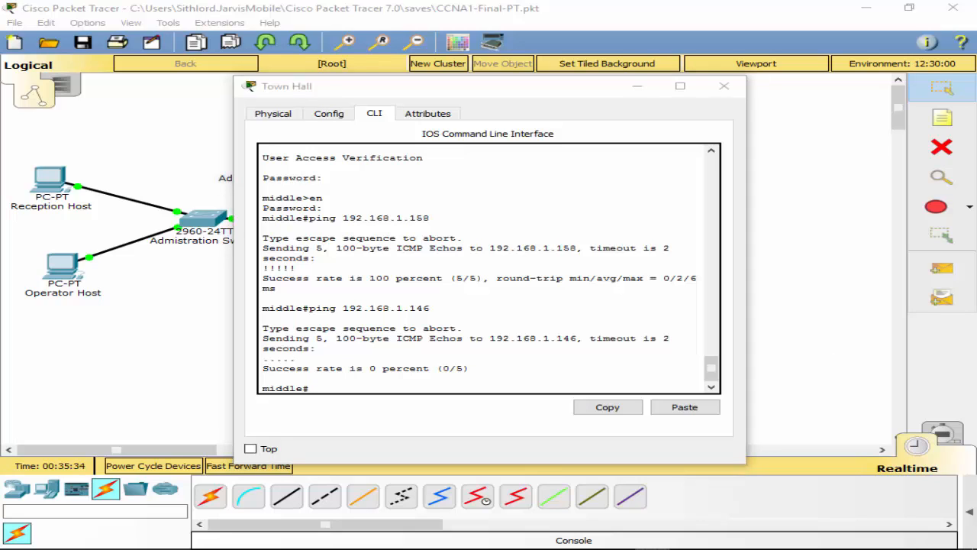
click(722, 87)
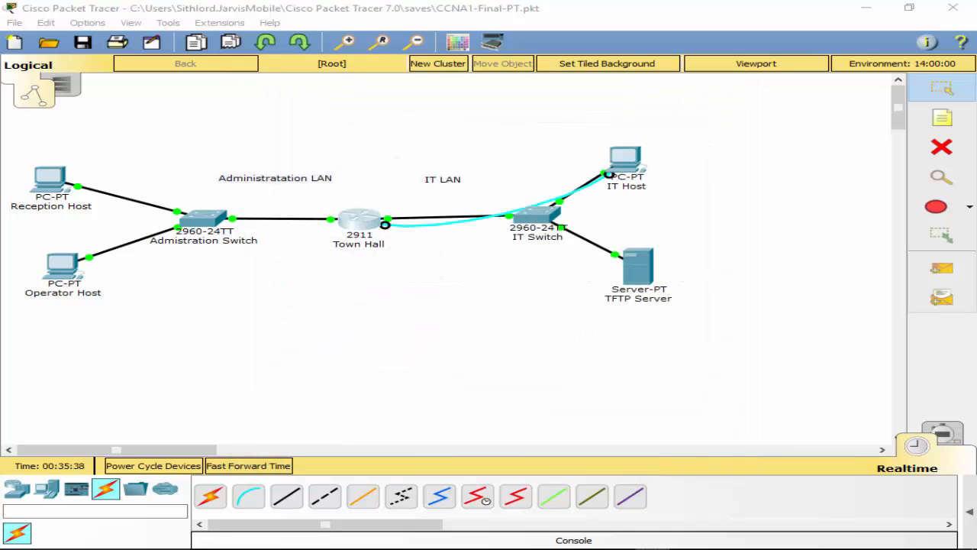
Step: Run 'show run' on Town Hall, paging to interfaces G0/0 192.168.1.126 and G0/1 192.168.1.158
click(357, 223)
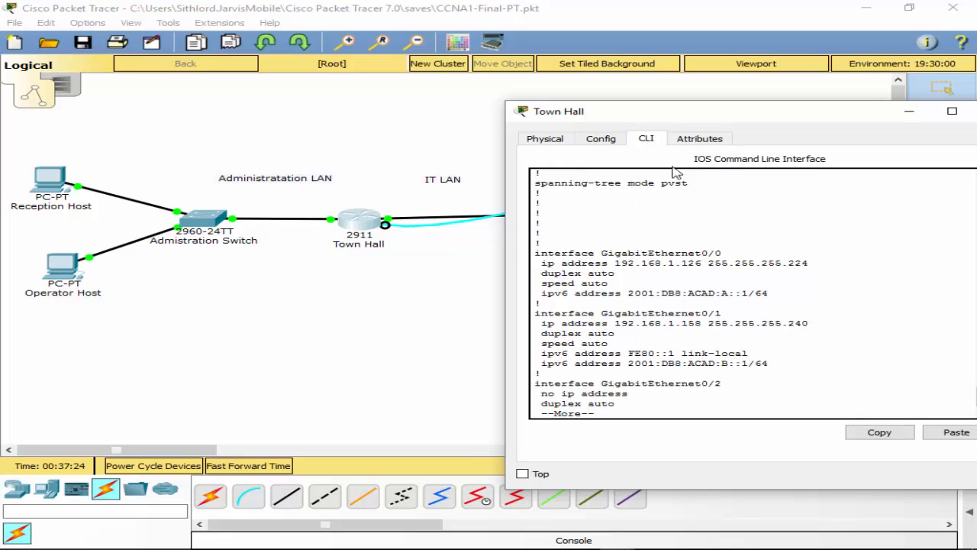
key(space)
key(space)
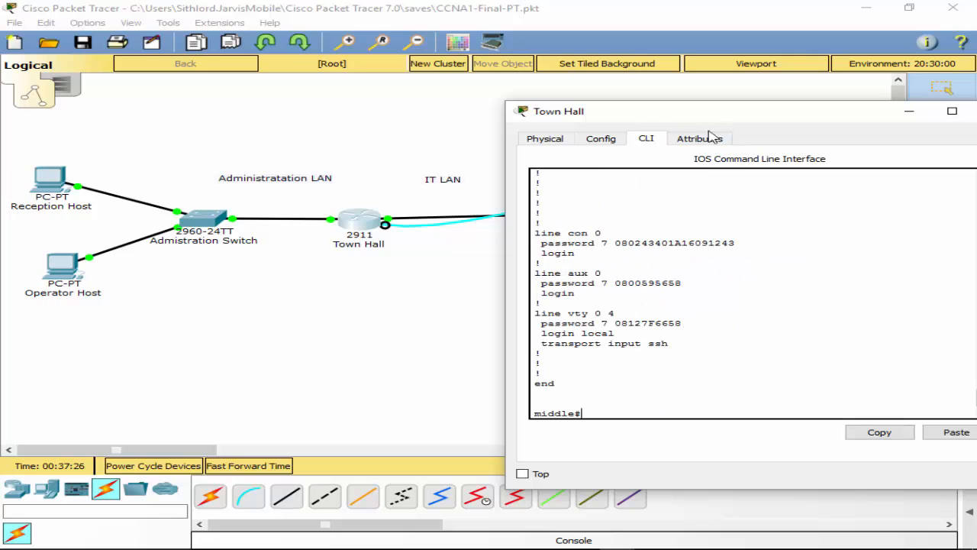
drag(623, 116, 258, 98)
text(s)
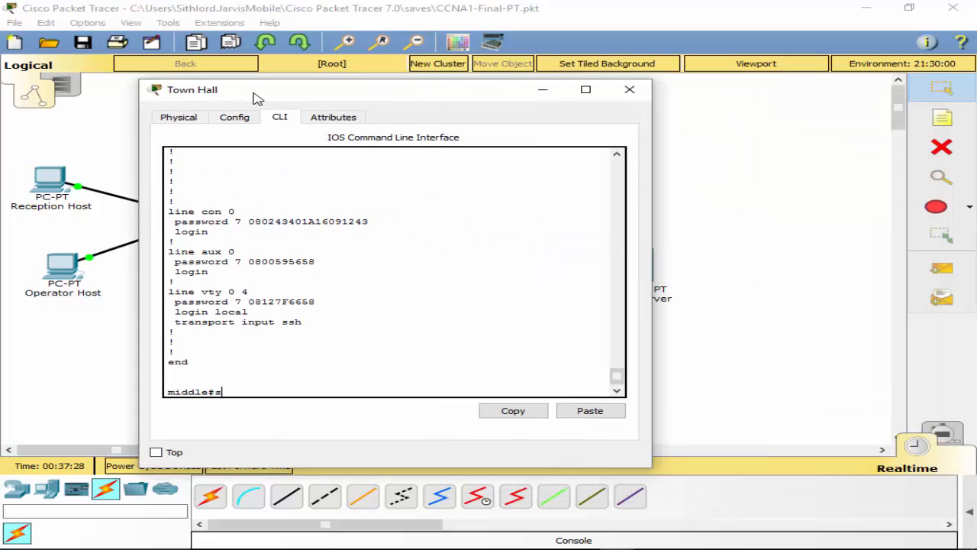
text(jh run)
key(Return)
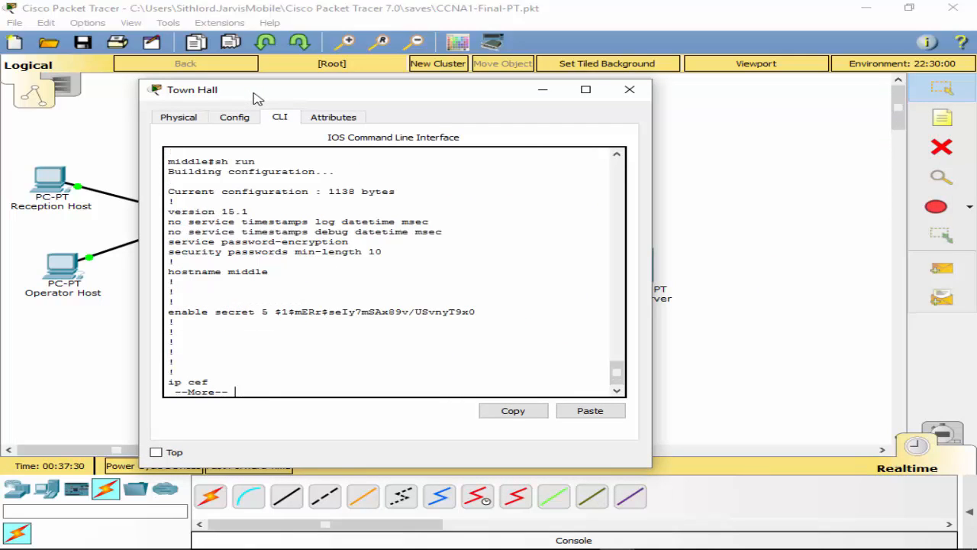
key(space)
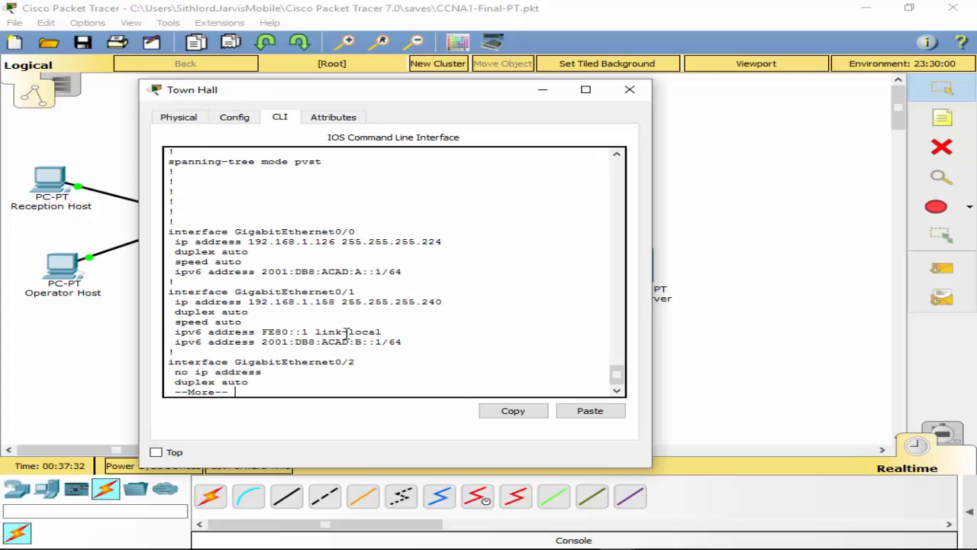
drag(425, 102, 755, 280)
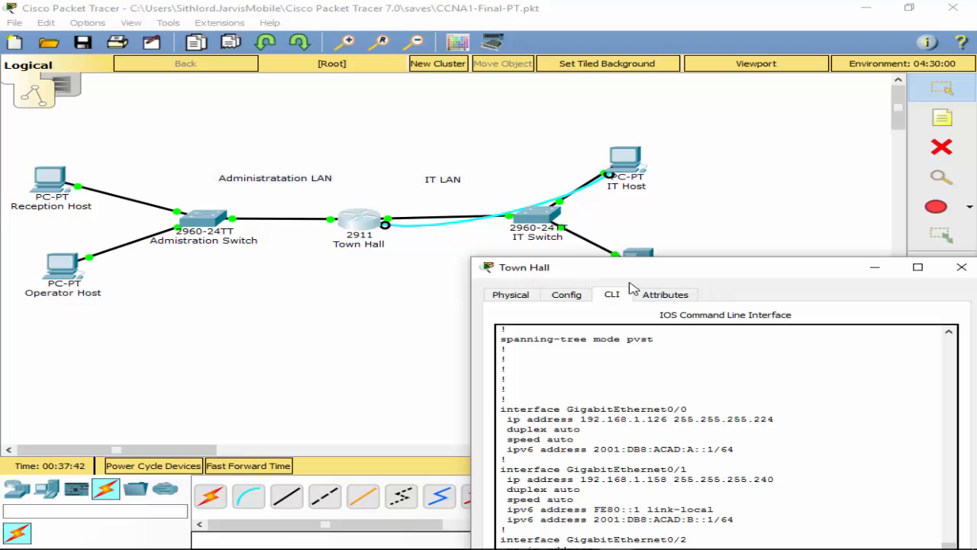
drag(634, 267, 976, 252)
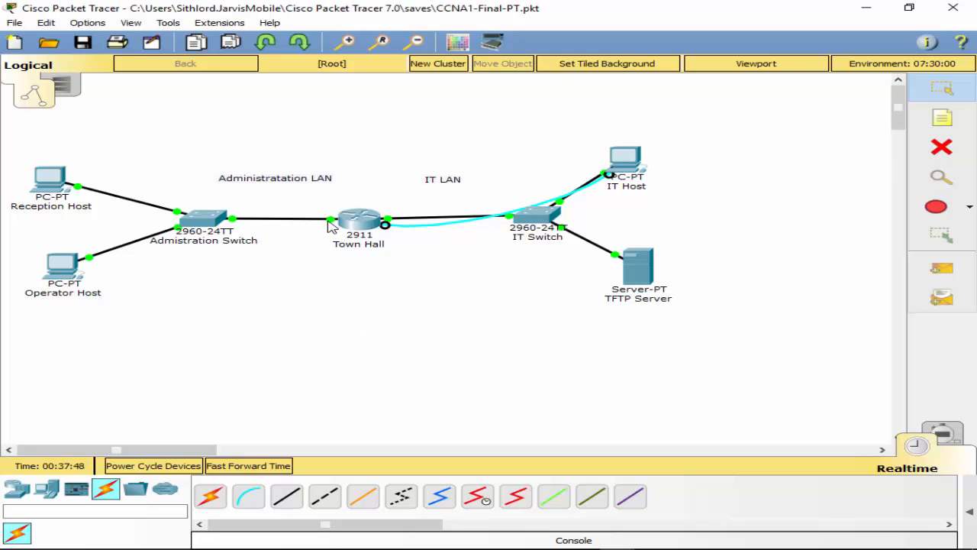
mouse_move(328, 224)
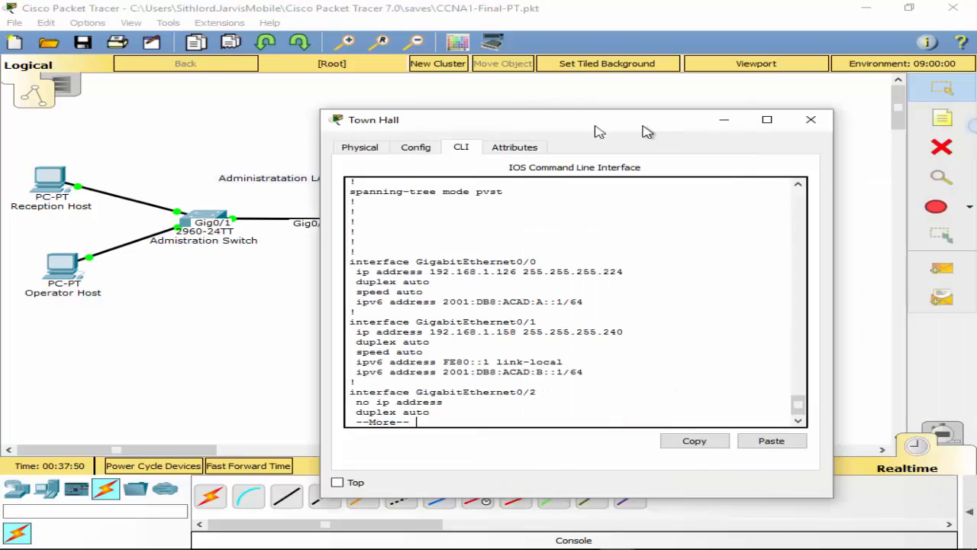
drag(646, 130, 511, 127)
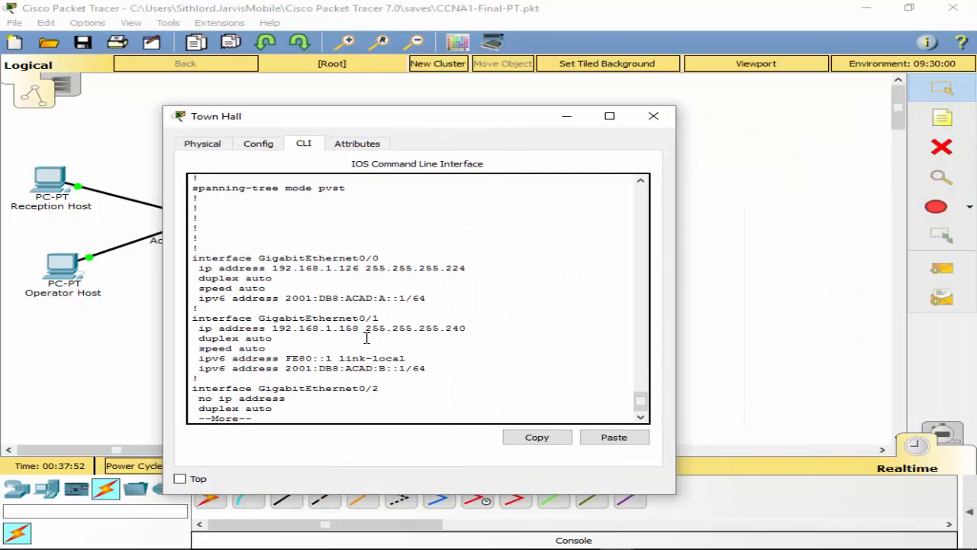
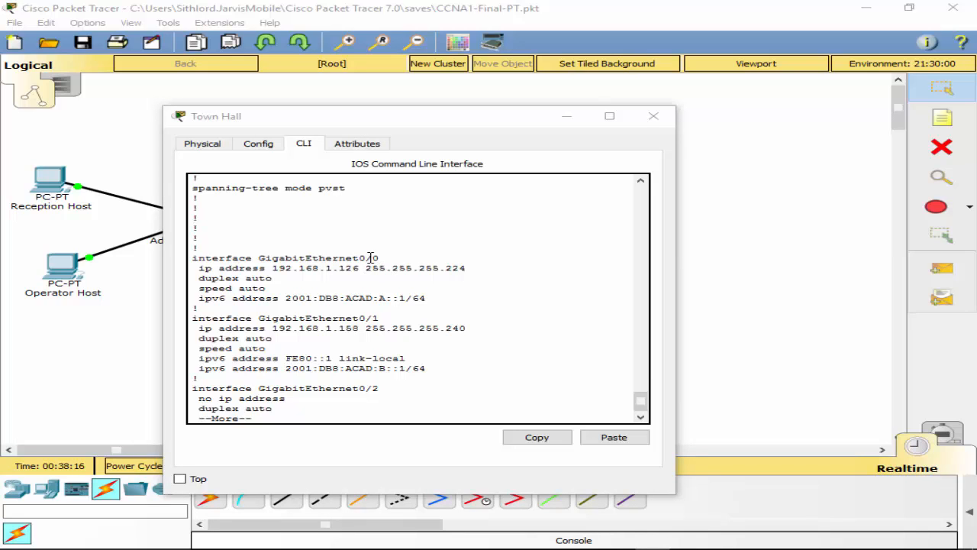
Step: Move the Town Hall console window to the right edge so the topology is visible
drag(377, 109, 976, 176)
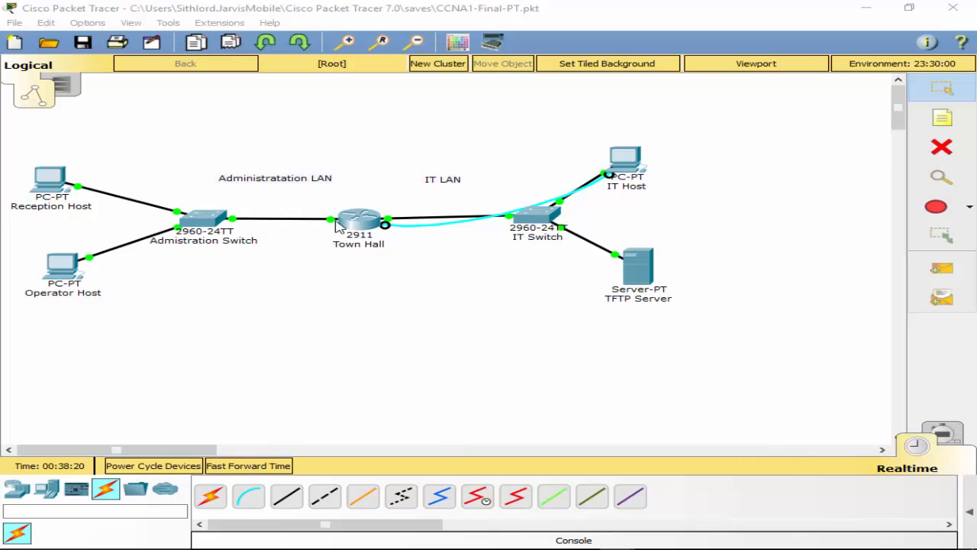
Step: Reconnect Town Hall's cables: IT Switch on GigabitEthernet0/0, Admin switch on GigabitEthernet0/1, then close its window
drag(335, 221, 317, 183)
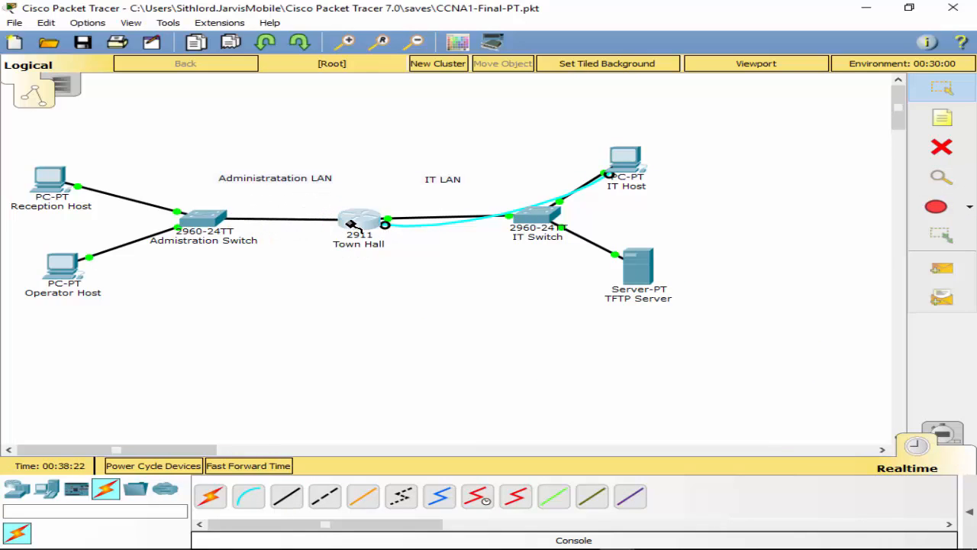
click(357, 222)
click(388, 261)
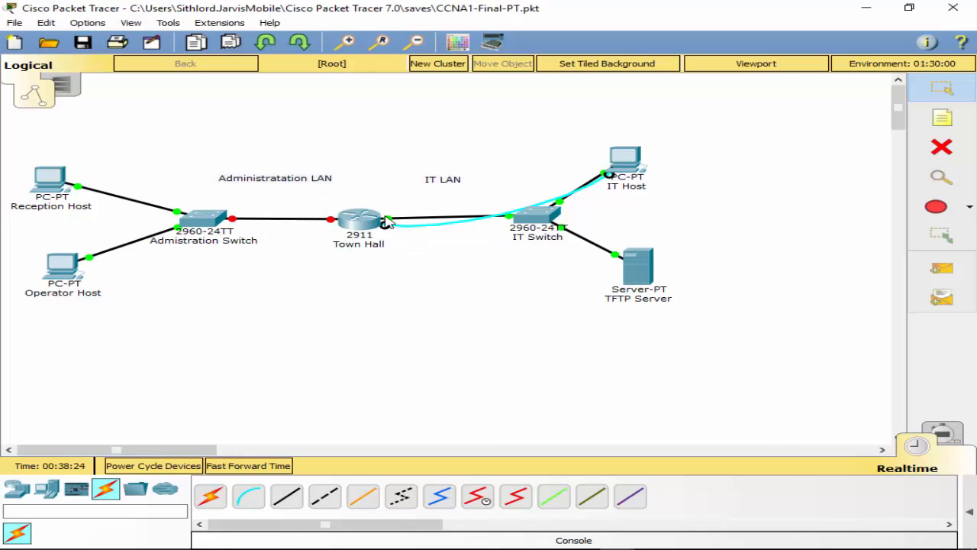
click(363, 223)
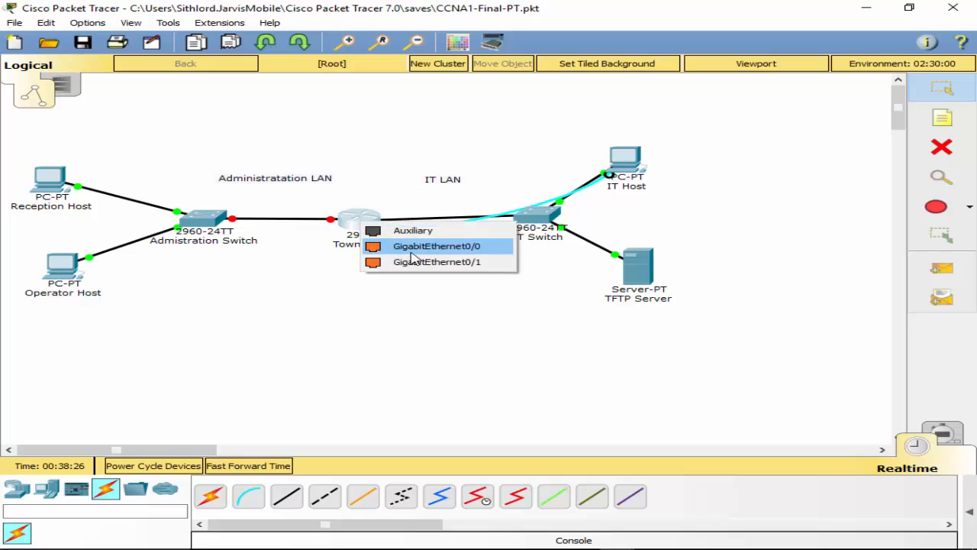
click(362, 244)
click(361, 221)
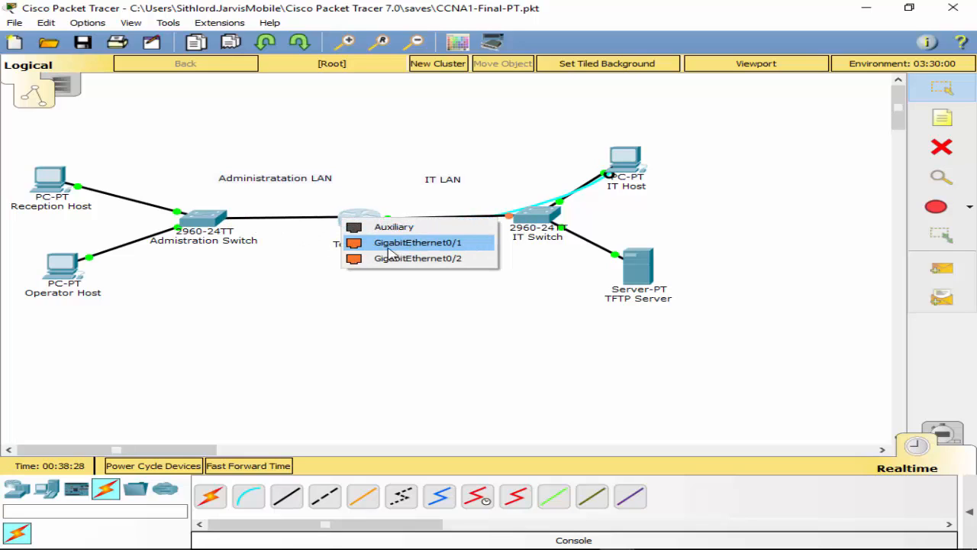
click(398, 245)
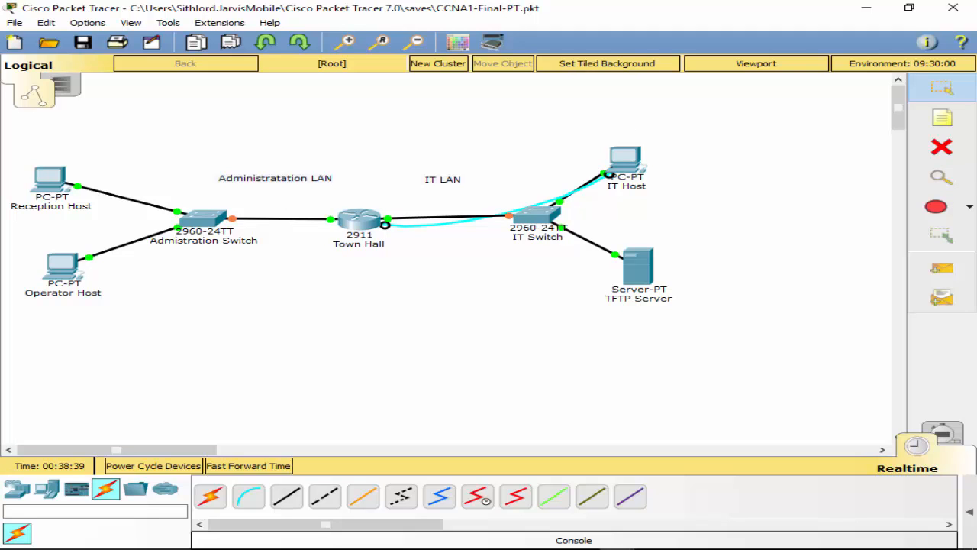
drag(976, 113, 623, 169)
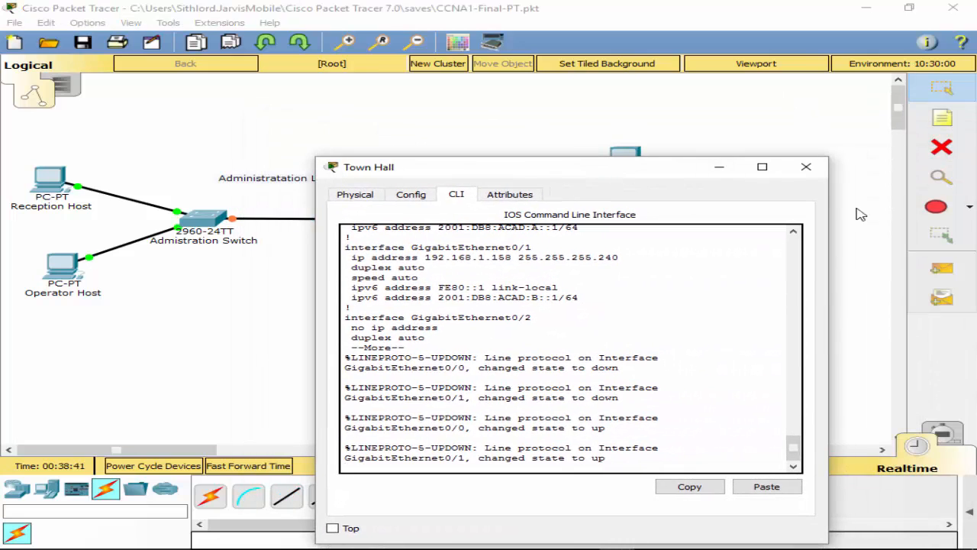
click(806, 166)
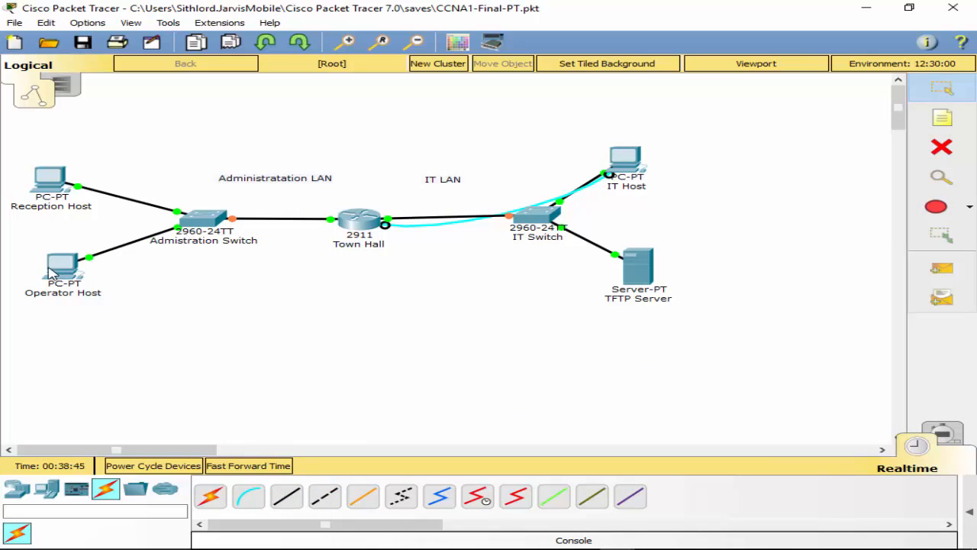
Step: Rerun ping 192.168.1.158 from Reception Host's Command Prompt, now getting 0% loss
click(50, 184)
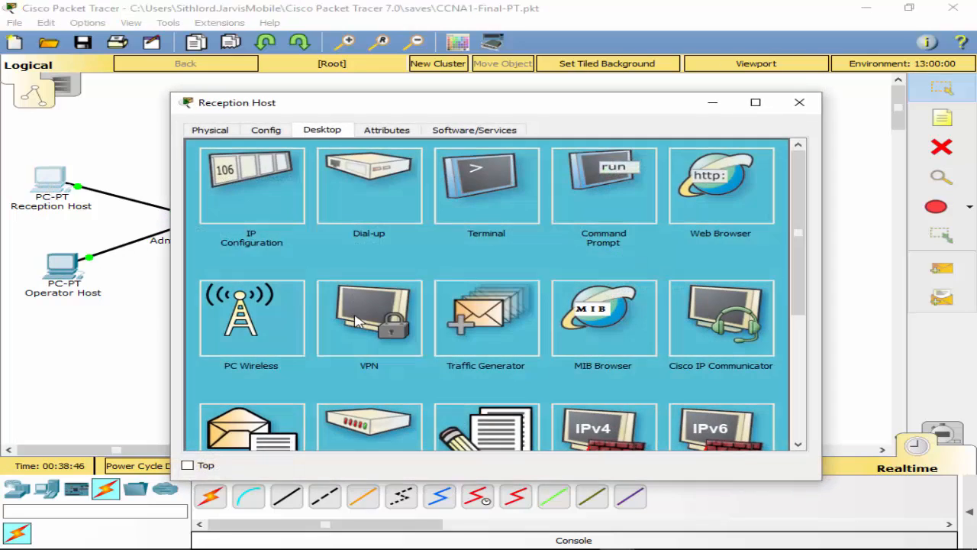
click(588, 206)
key(Up)
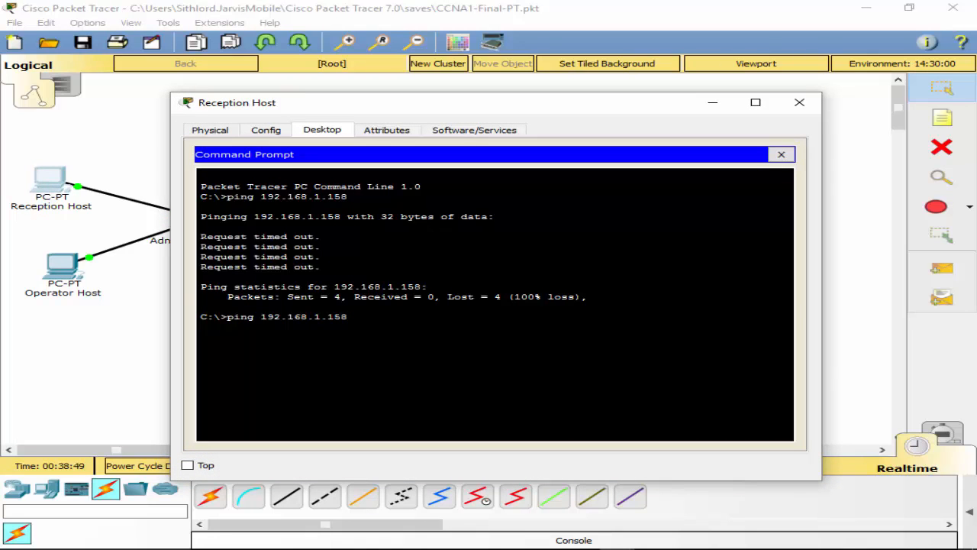
drag(571, 102, 560, 310)
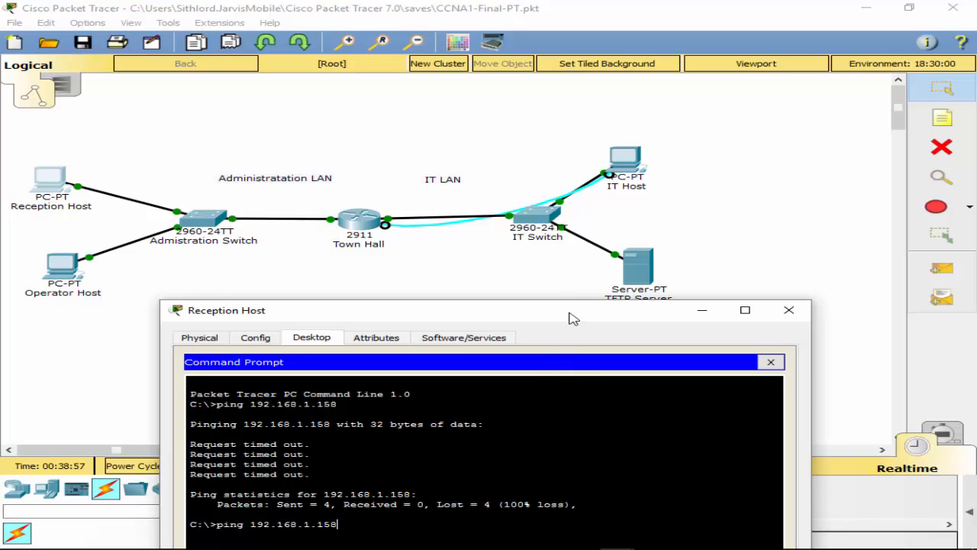
drag(552, 318, 620, 136)
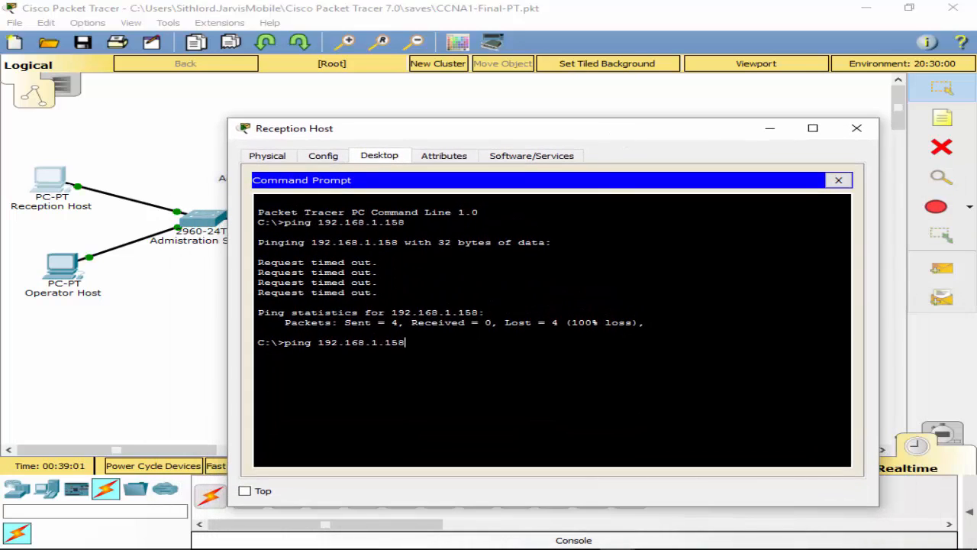
key(Return)
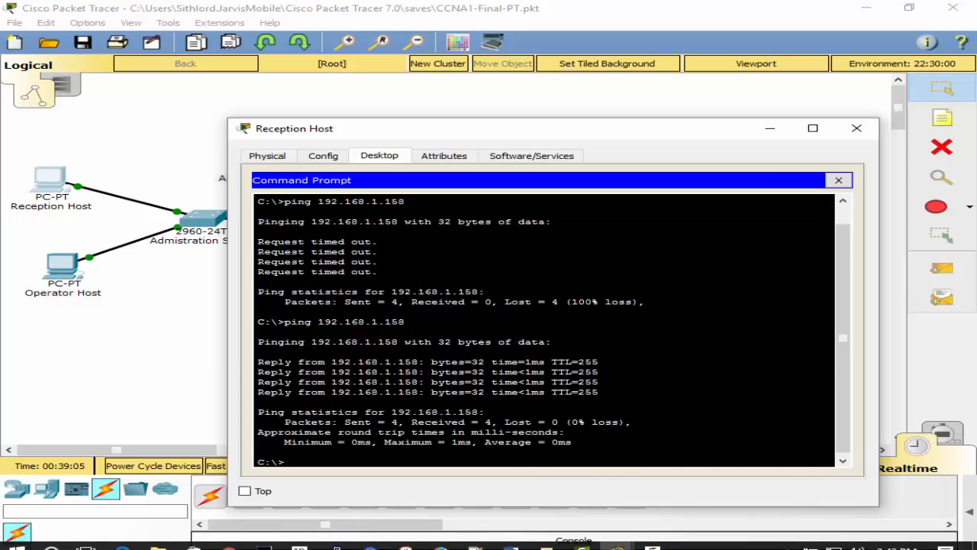
click(840, 180)
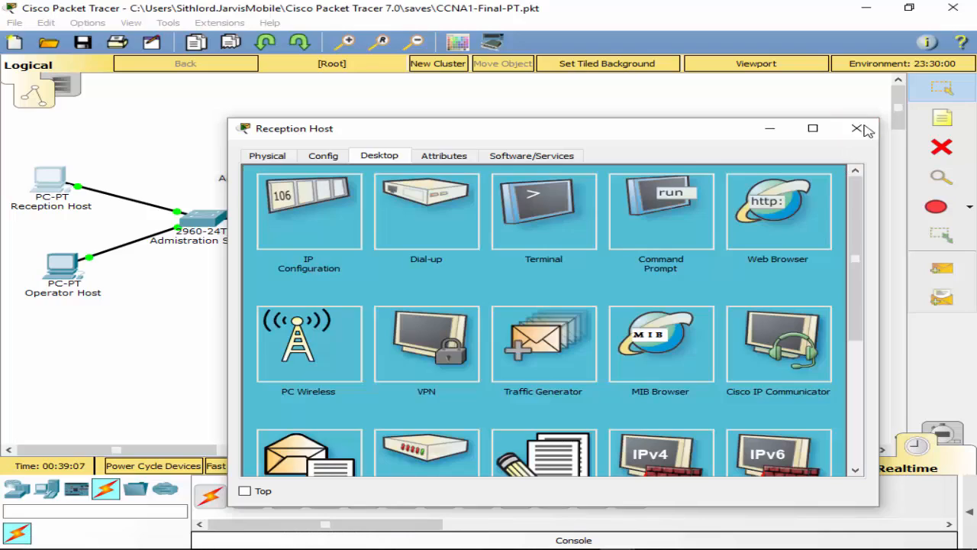
click(856, 128)
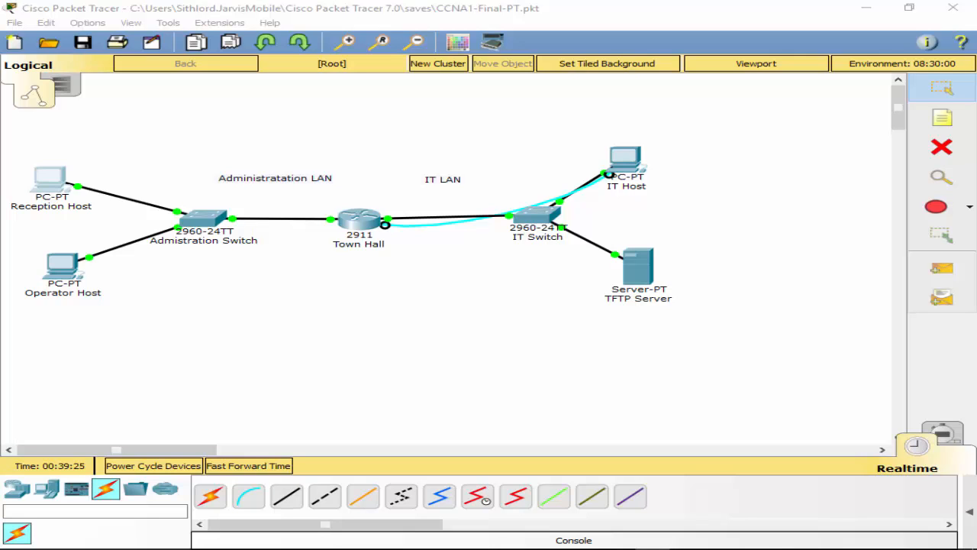
Step: Give Town Hall's G0/0 the description 'IT LAN interface'
click(366, 220)
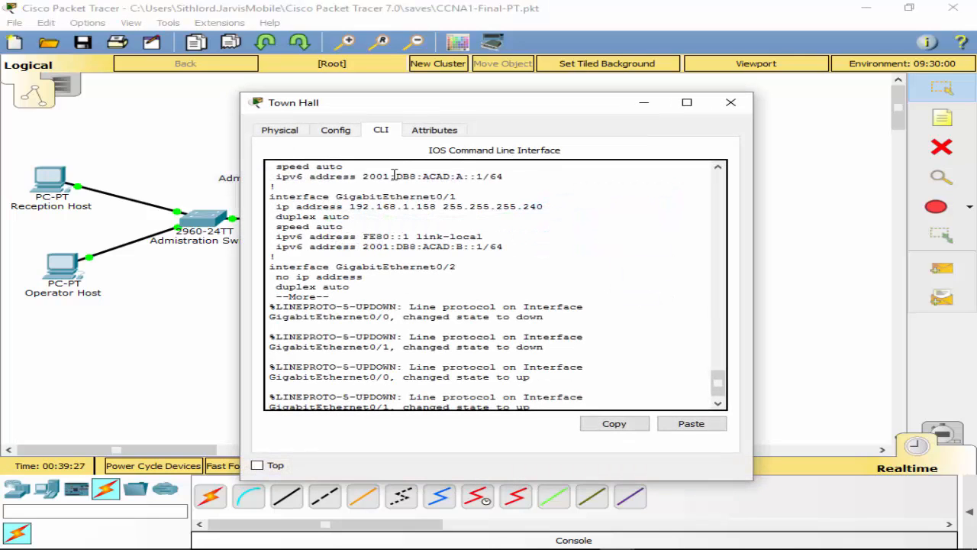
key(Return)
key(Return)
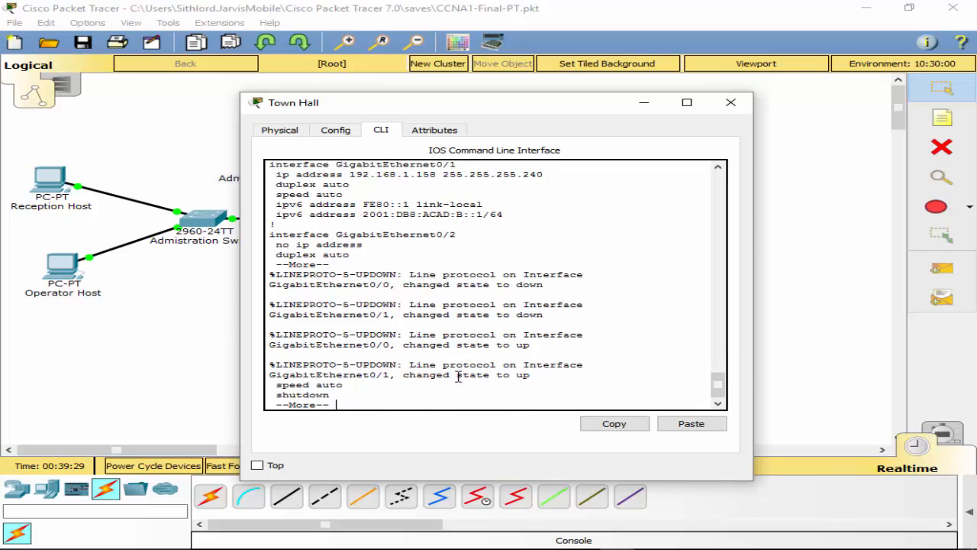
key(space)
key(space)
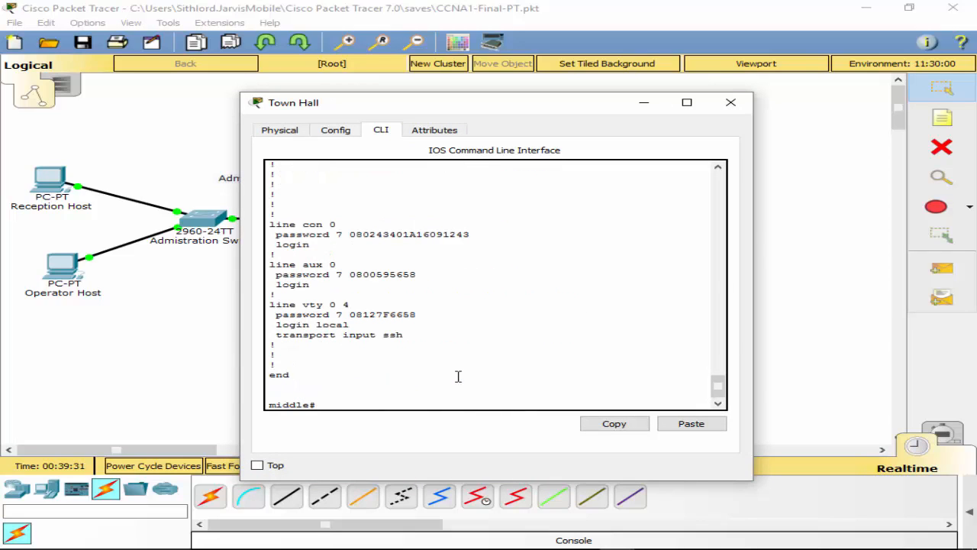
text(conf t)
key(Return)
text(int)
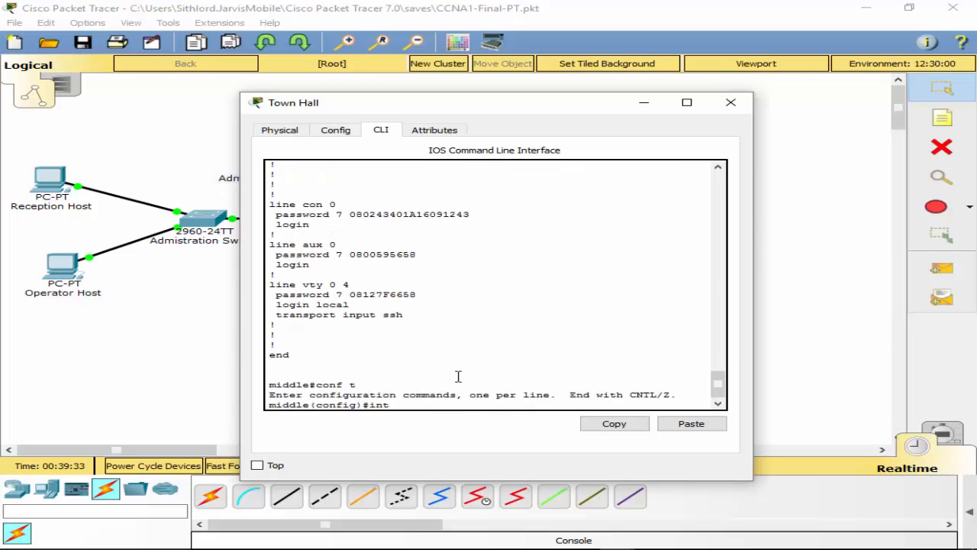
text( g0/0)
key(Return)
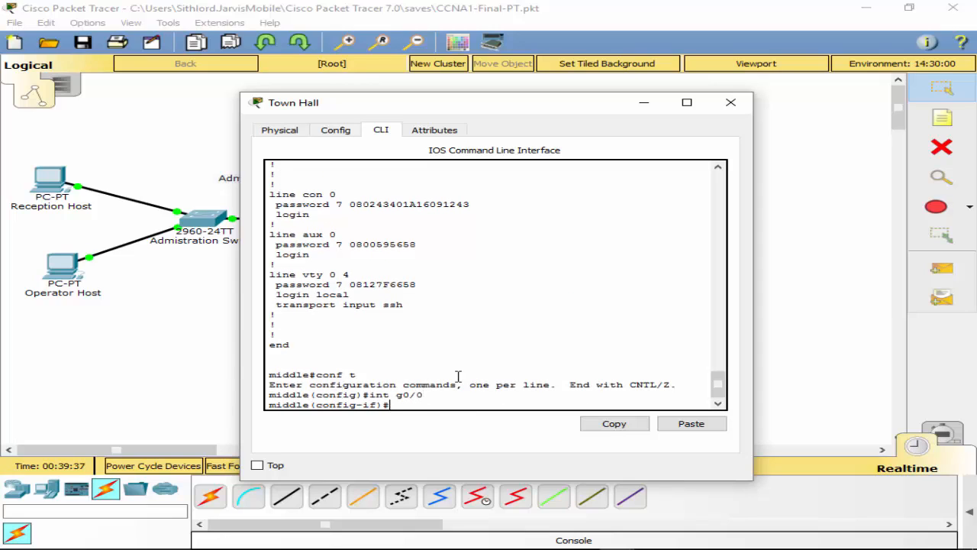
text(des)
key(Tab)
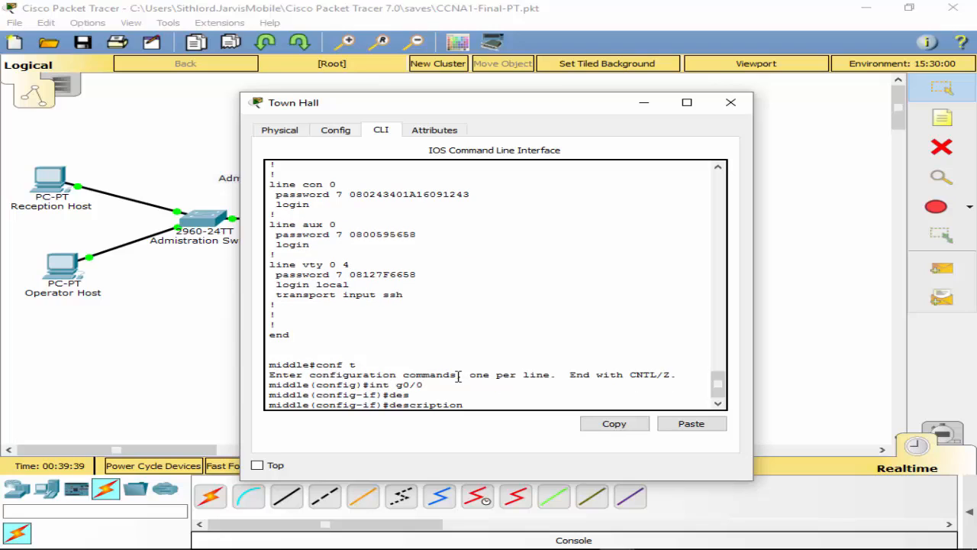
text(IT LAN interface)
key(Return)
Step: Give G0/1 the description 'Administration LAN interface', correcting the mistyped command
text(int g0/1)
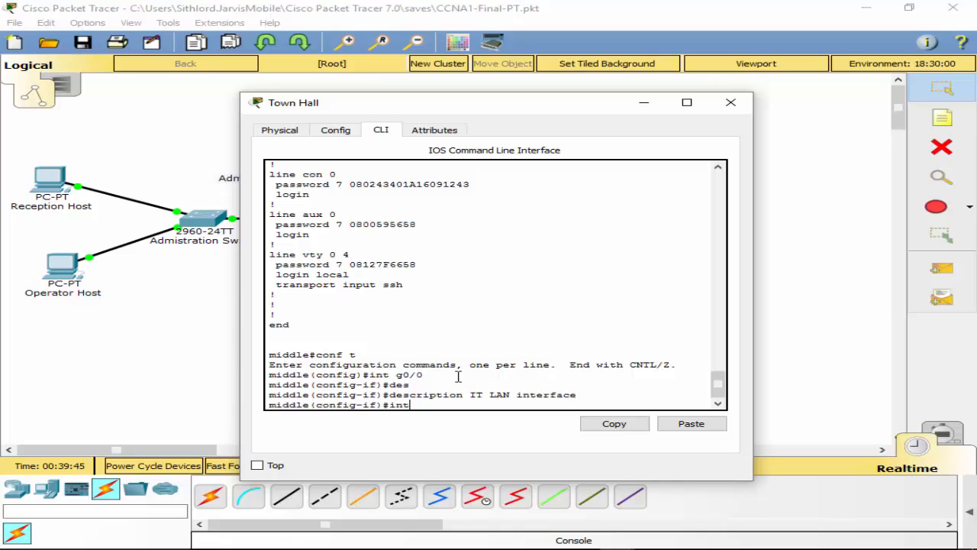
key(Return)
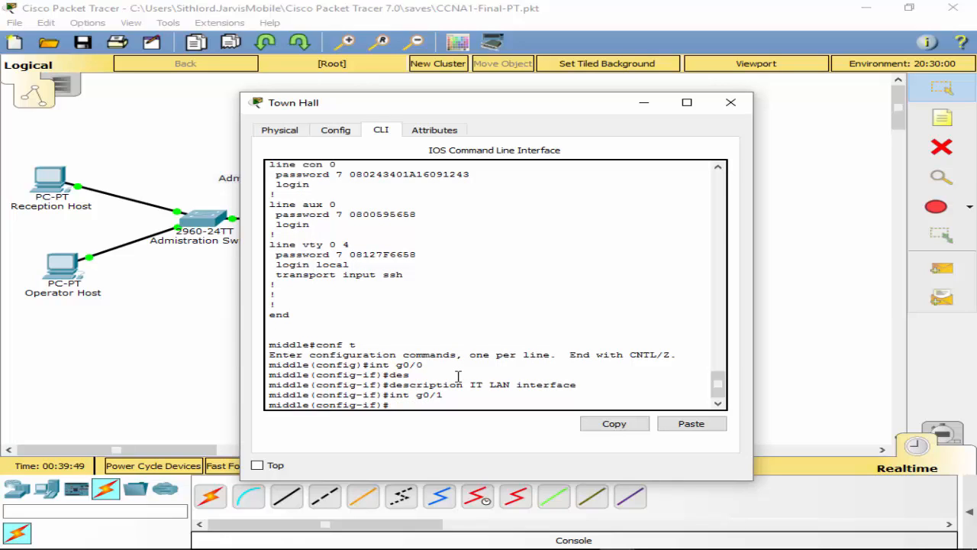
text(Administrati)
key(BackSpace)
key(BackSpace)
text(tion)
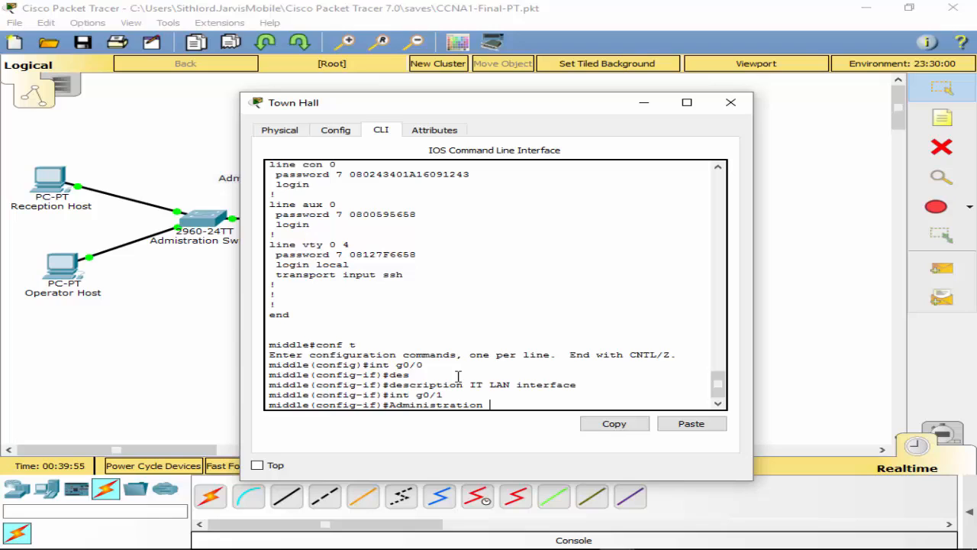
text( LAN interface)
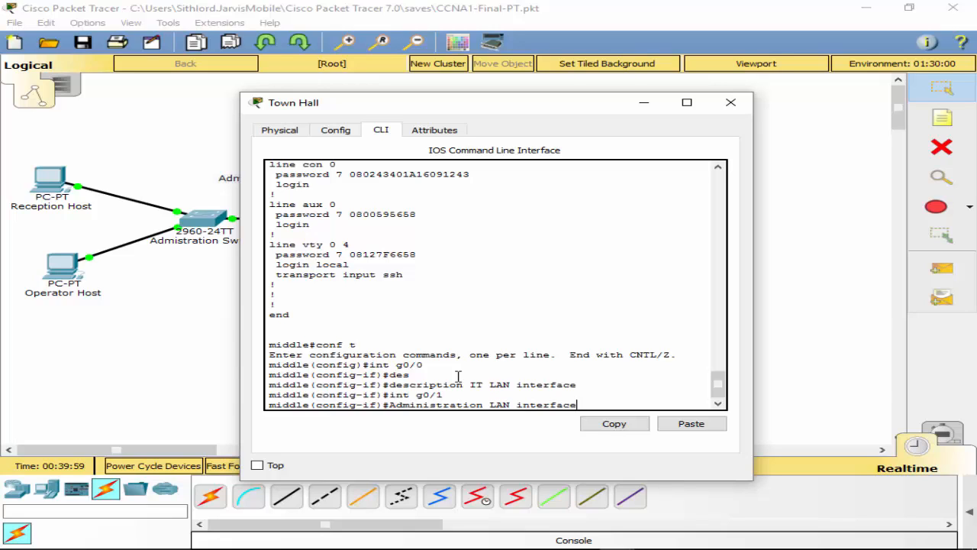
key(Return)
key(Up)
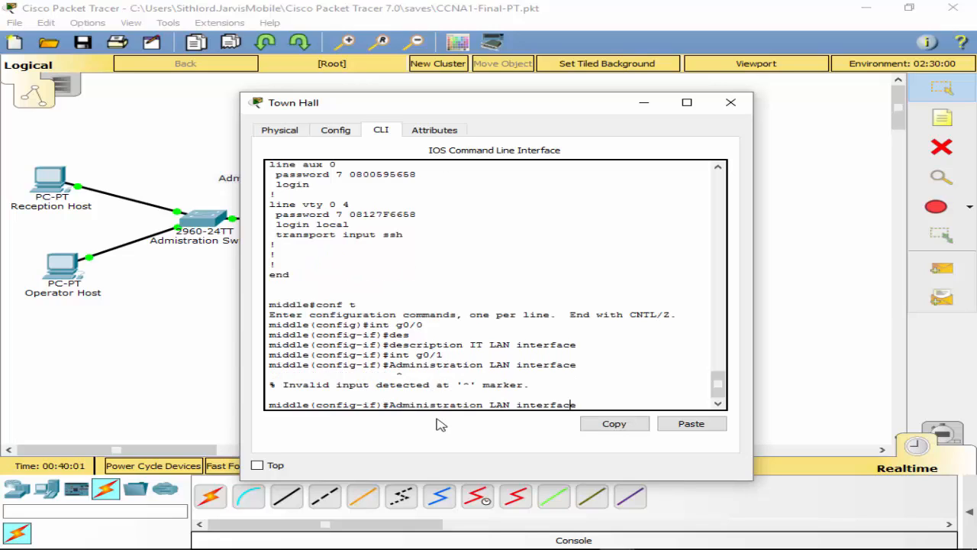
key(Left)
key(Left)
key(Left)
key(Left)
key(Left)
key(Left)
key(Left)
text(descript)
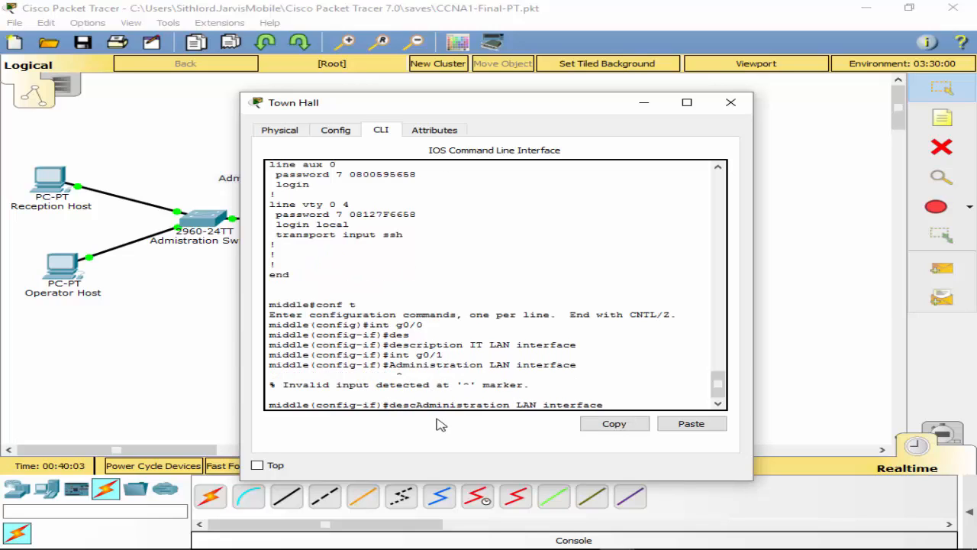
text(ion)
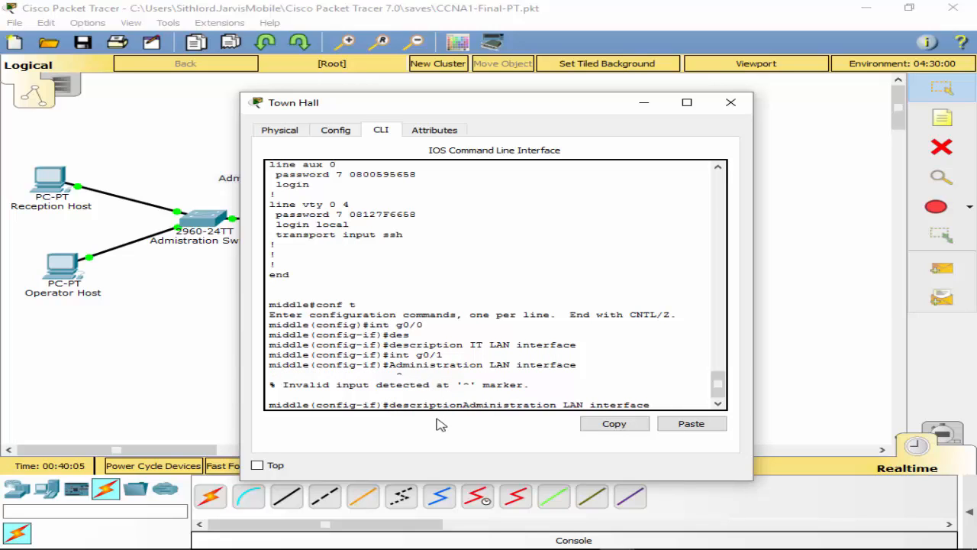
key(Return)
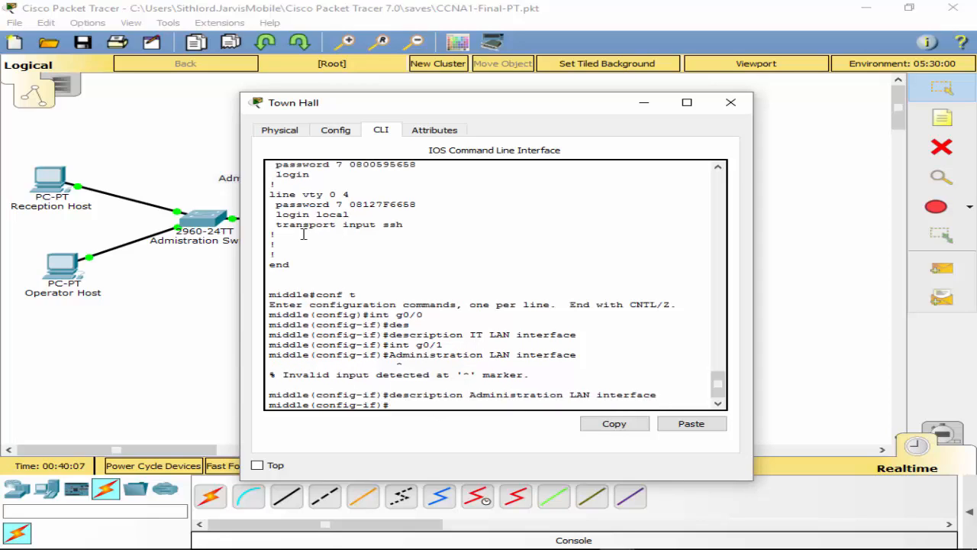
Step: Verify both descriptions with 'show run', then close the Town Hall window
text(exit)
key(Return)
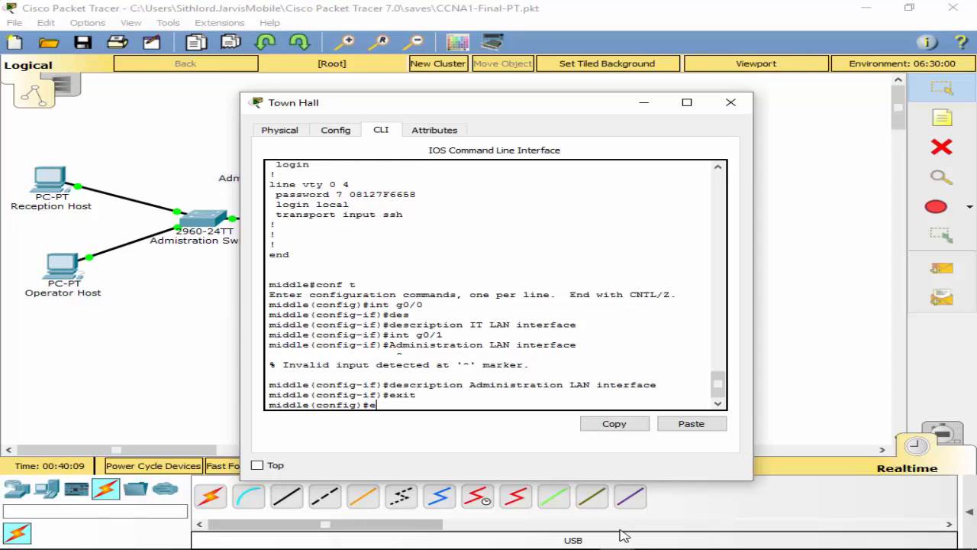
text(exit)
key(Return)
text(show run)
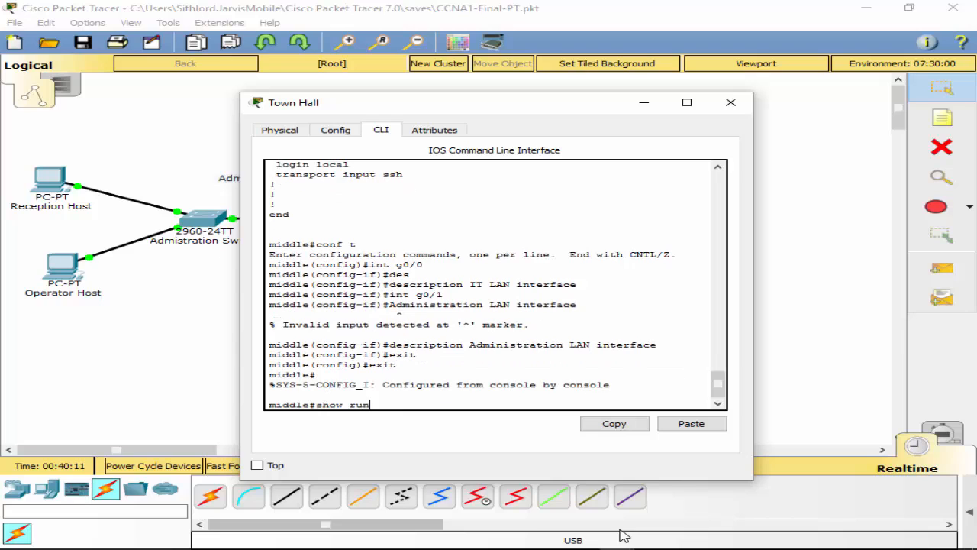
key(Return)
key(space)
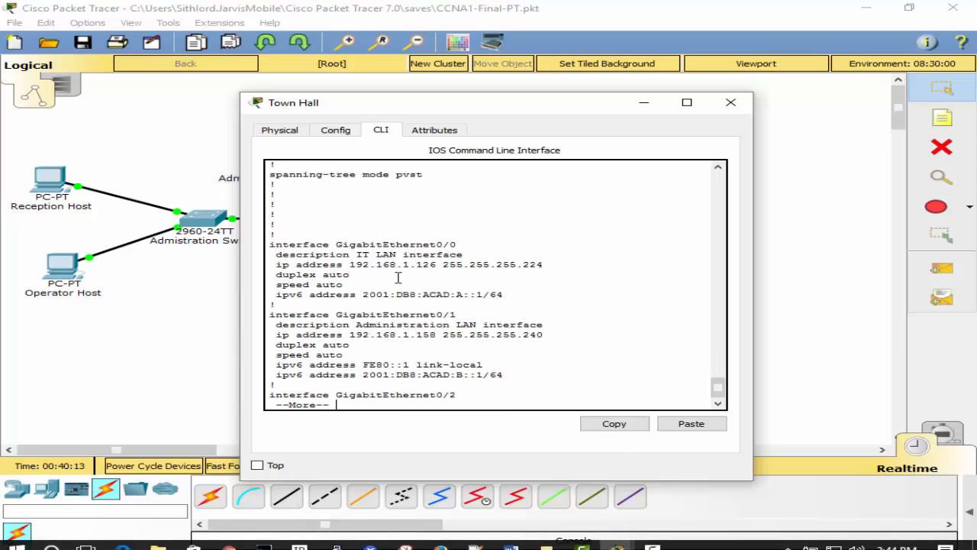
key(space)
key(space)
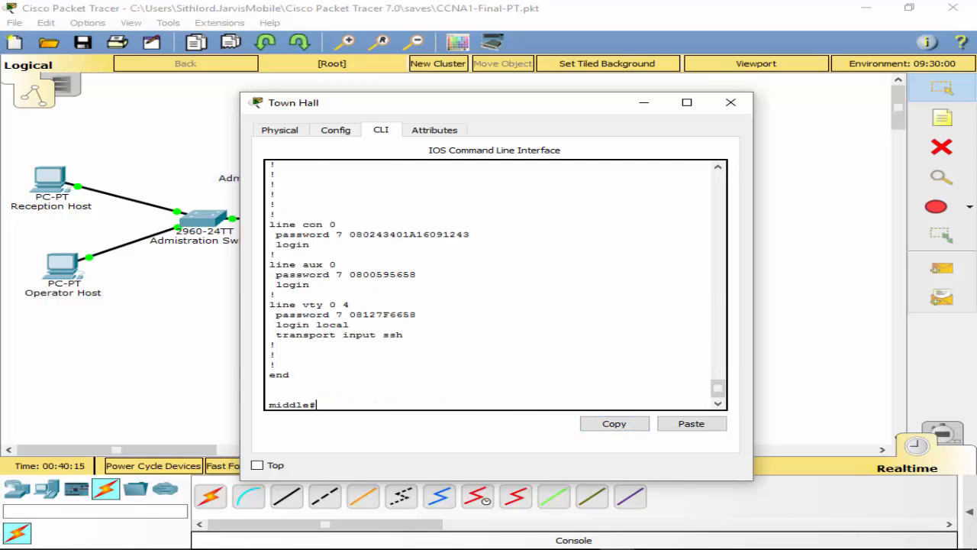
key(alt+Tab)
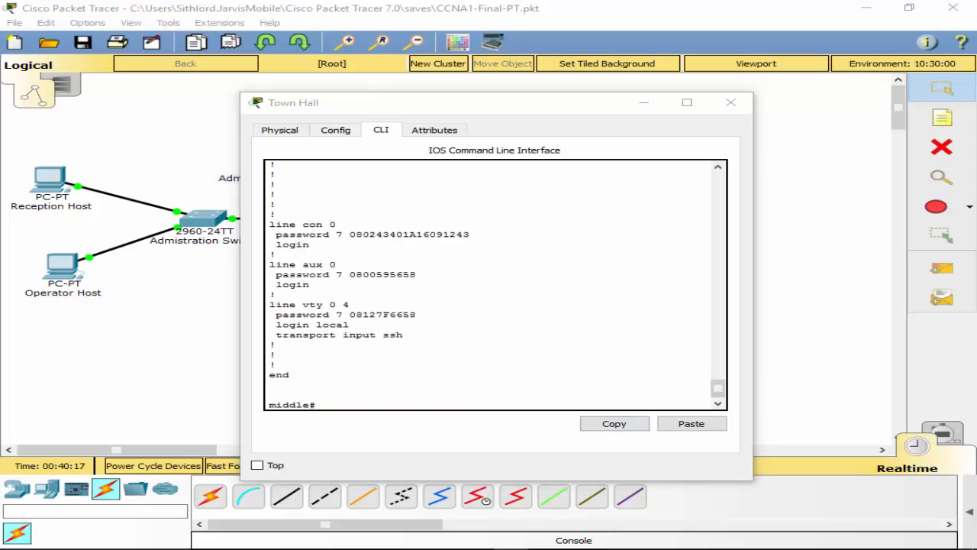
click(731, 102)
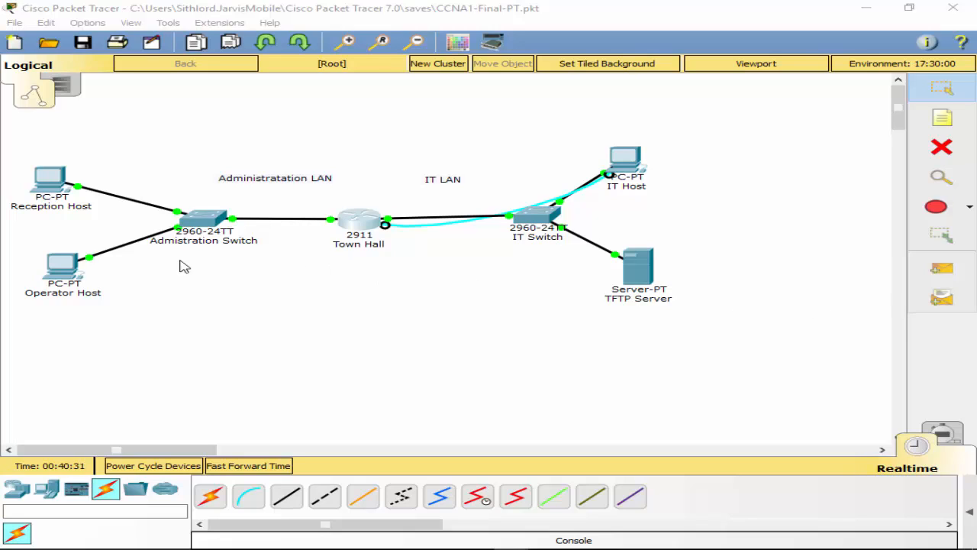
Step: Show the Administration Switch's running config, highlighting Vlan1 192.168.1.157, gateway 192.168.1.158, and vty 0 4
click(218, 223)
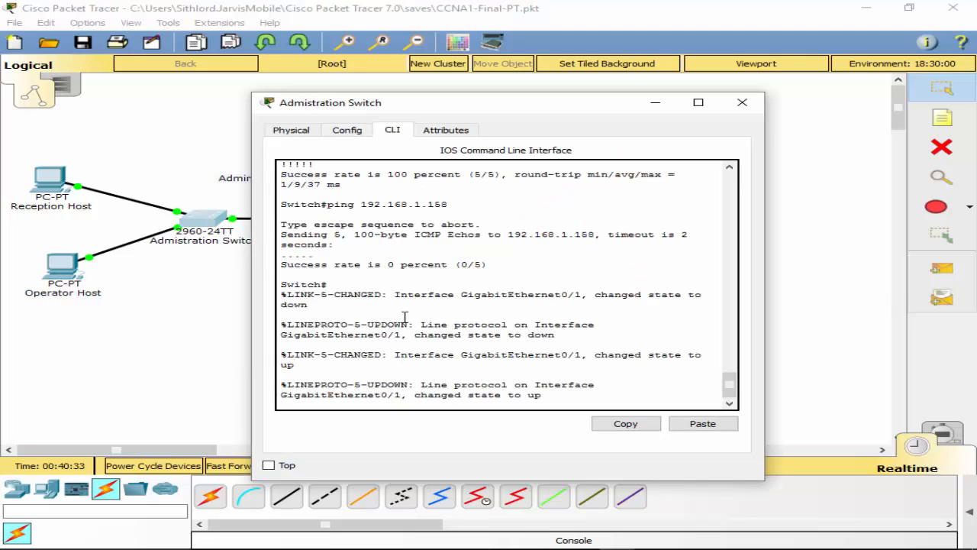
key(Return)
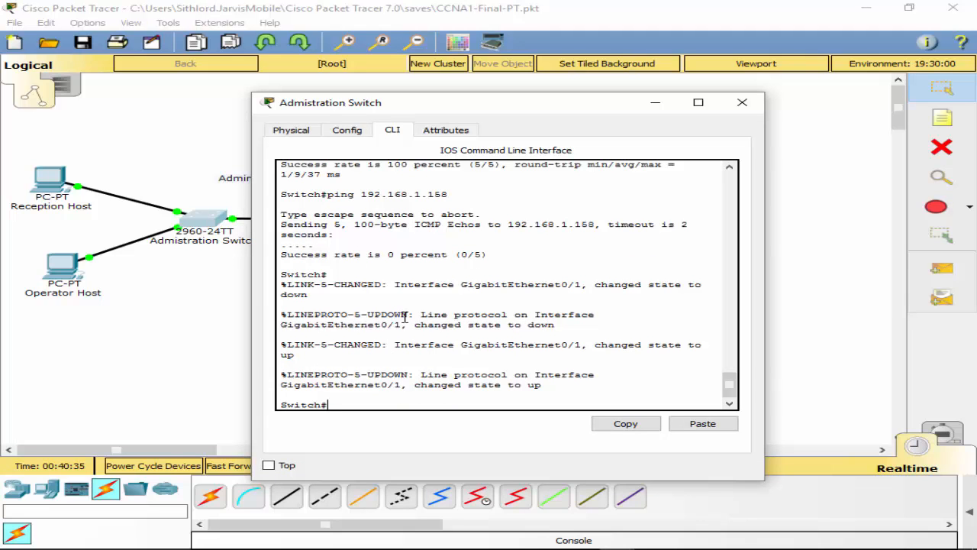
text(sh run)
key(Return)
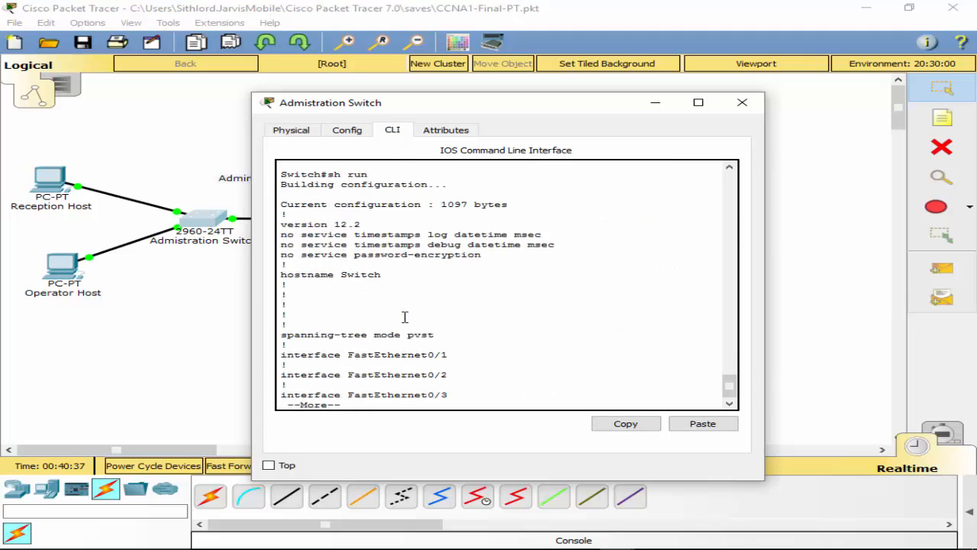
key(space)
key(space)
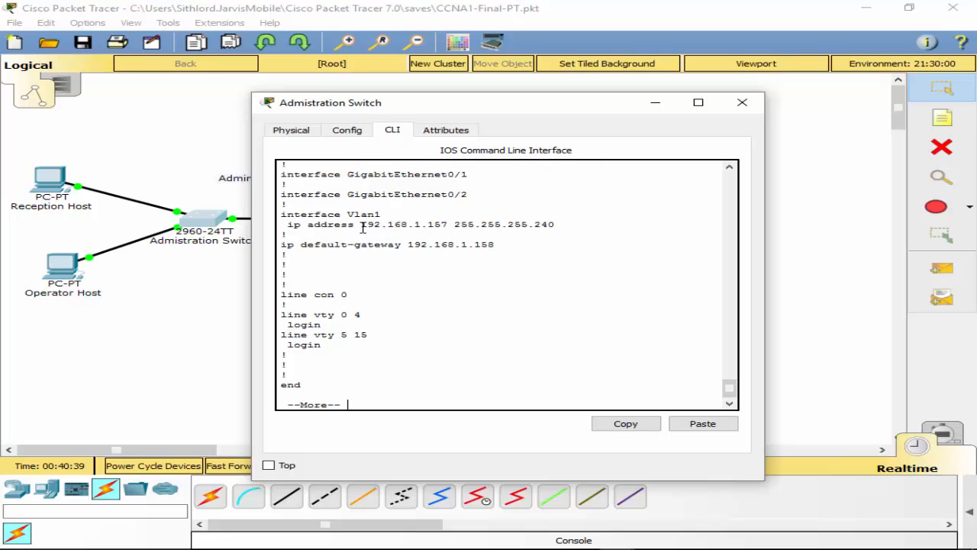
drag(287, 215, 556, 224)
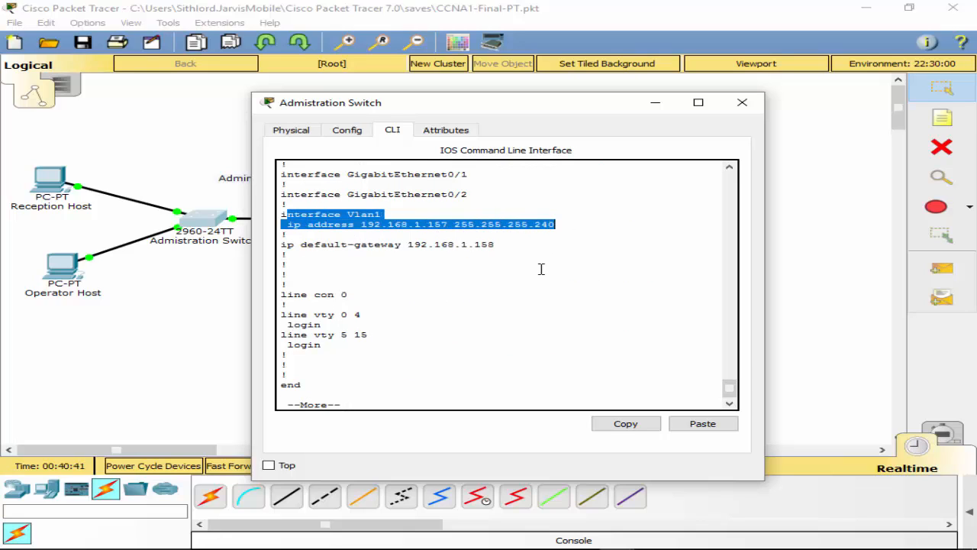
drag(282, 245, 509, 244)
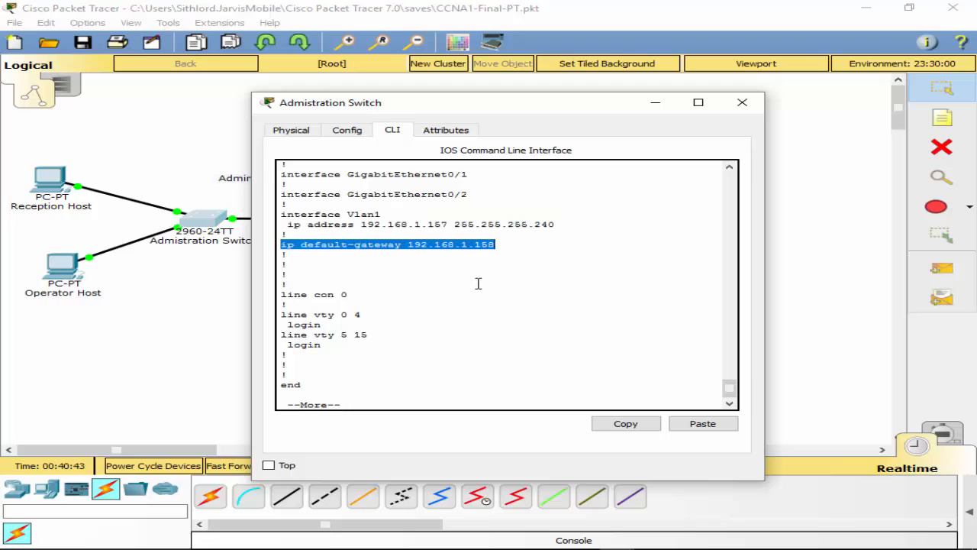
click(477, 283)
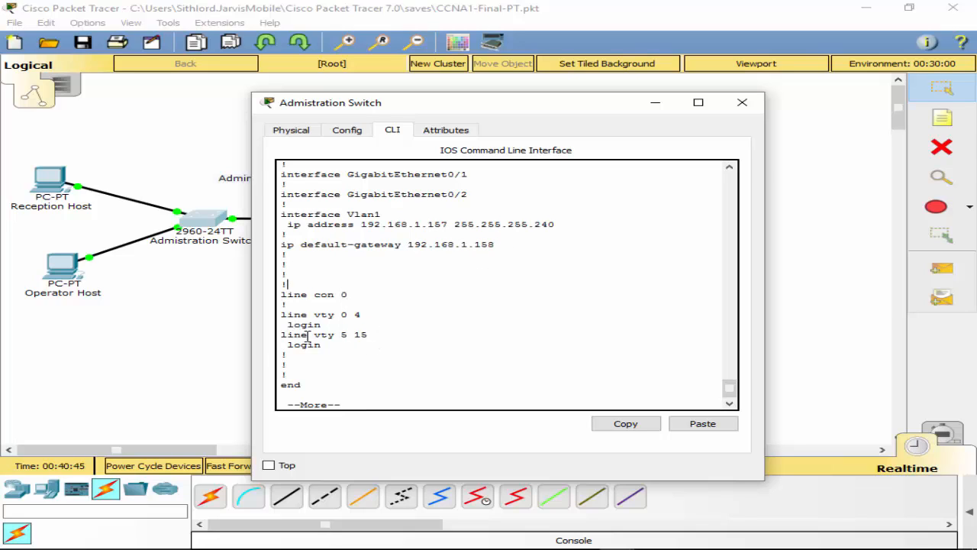
drag(288, 318, 342, 316)
click(387, 385)
key(space)
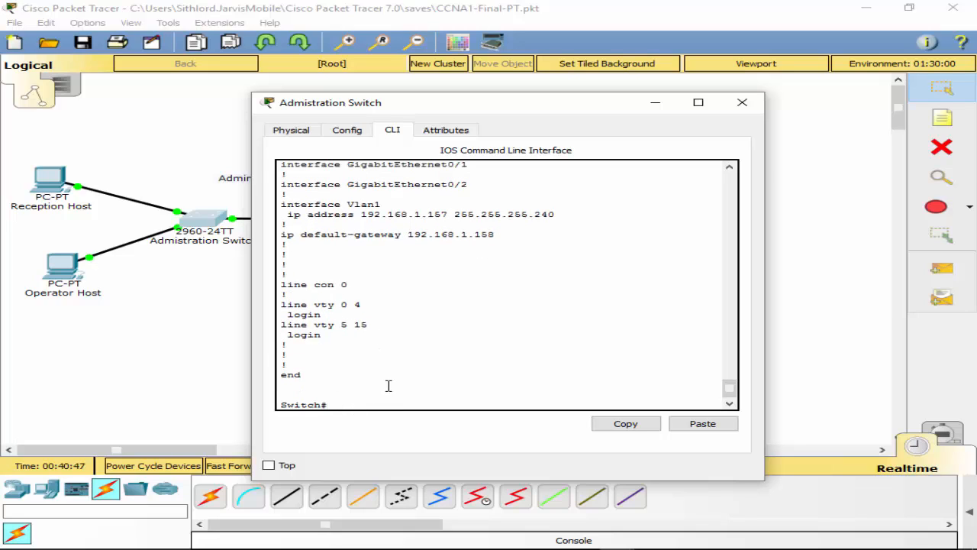
Step: Rename the switch to AdminSwitch in global configuration mode
text(conf t)
key(Return)
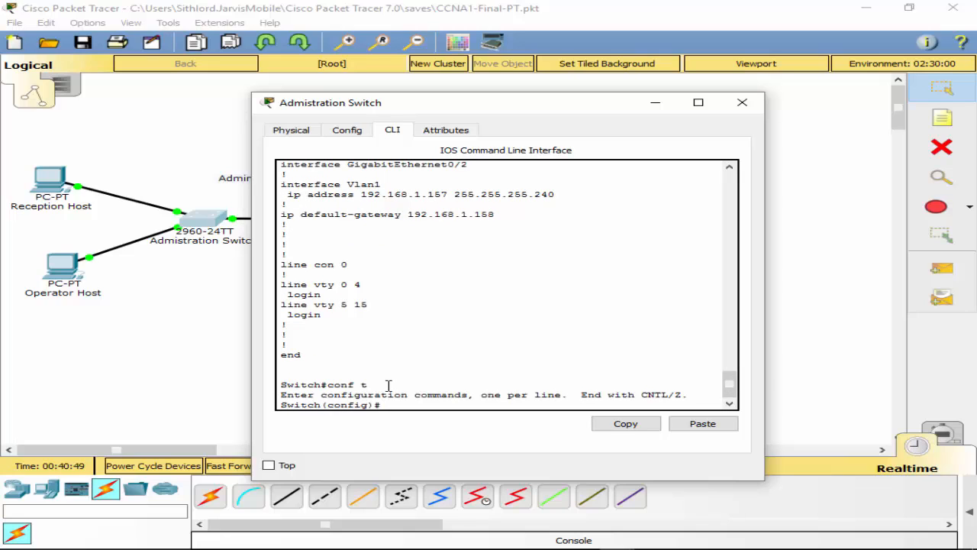
text(host)
key(Tab)
text(Admi)
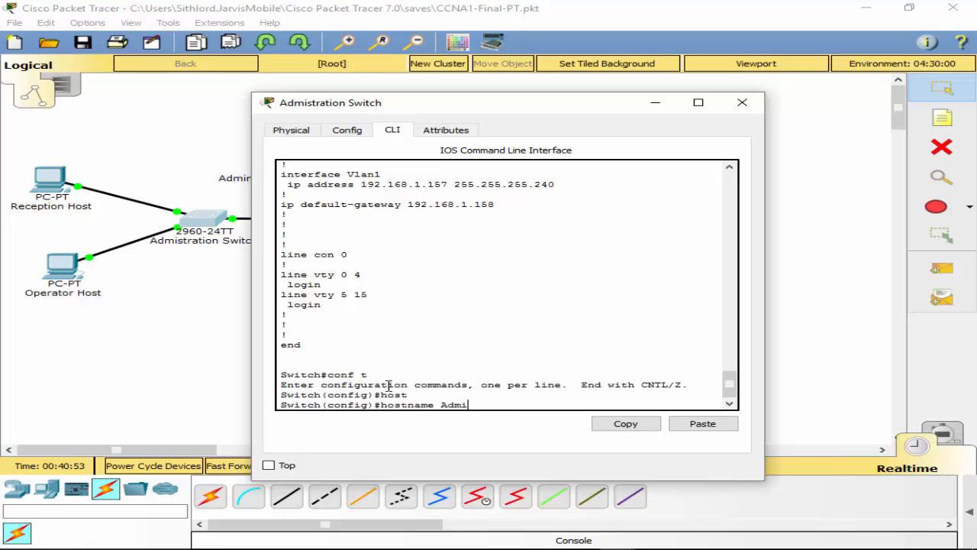
text(nSwitch)
key(Return)
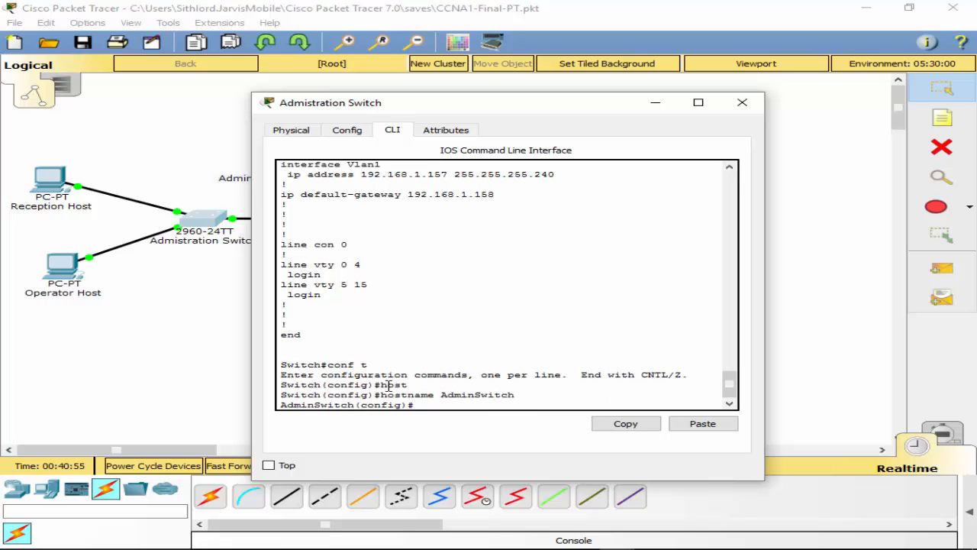
Step: Set a Telnet password on vty lines 0 4
text(line co)
text(n)
key(BackSpace)
key(BackSpace)
key(BackSpace)
key(BackSpace)
text(vty 0 4)
key(Return)
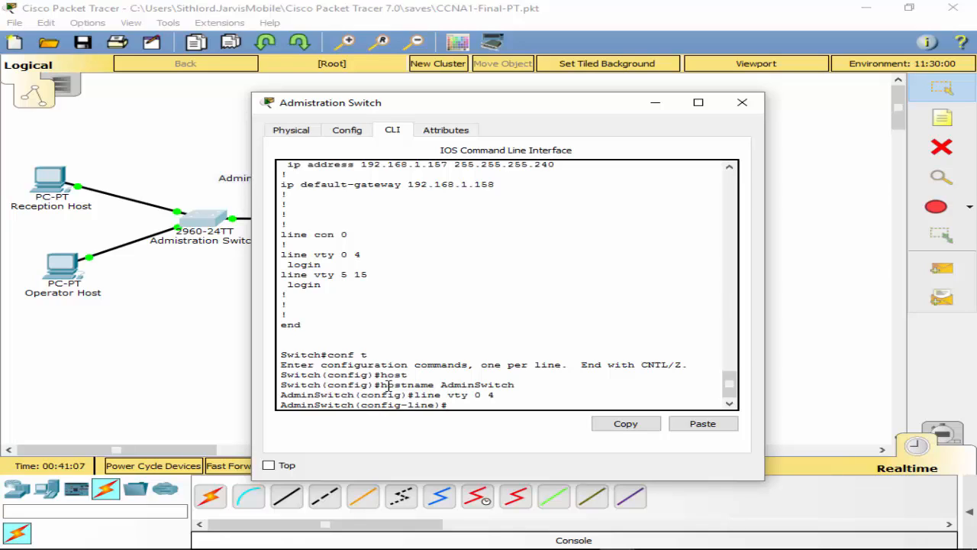
text(pass)
key(Tab)
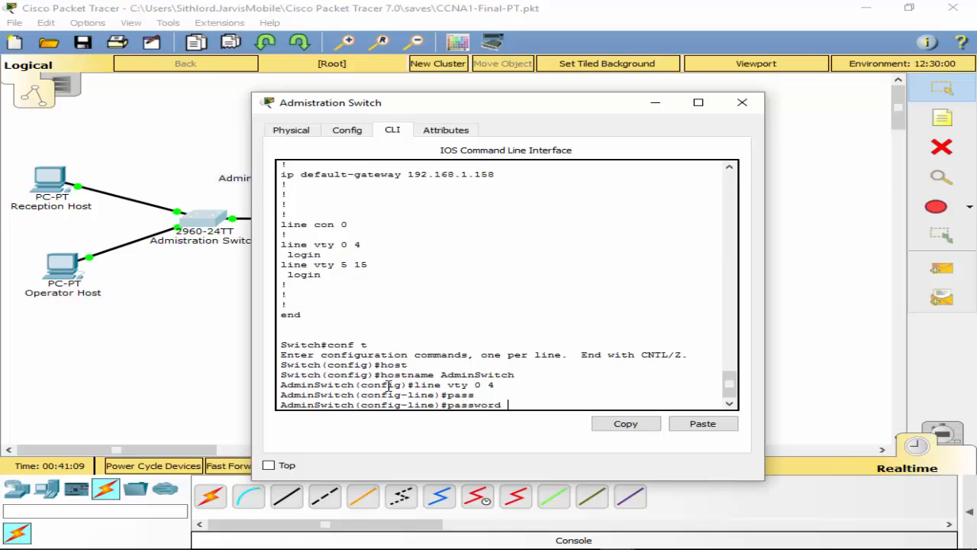
text(Telnet1)
key(Return)
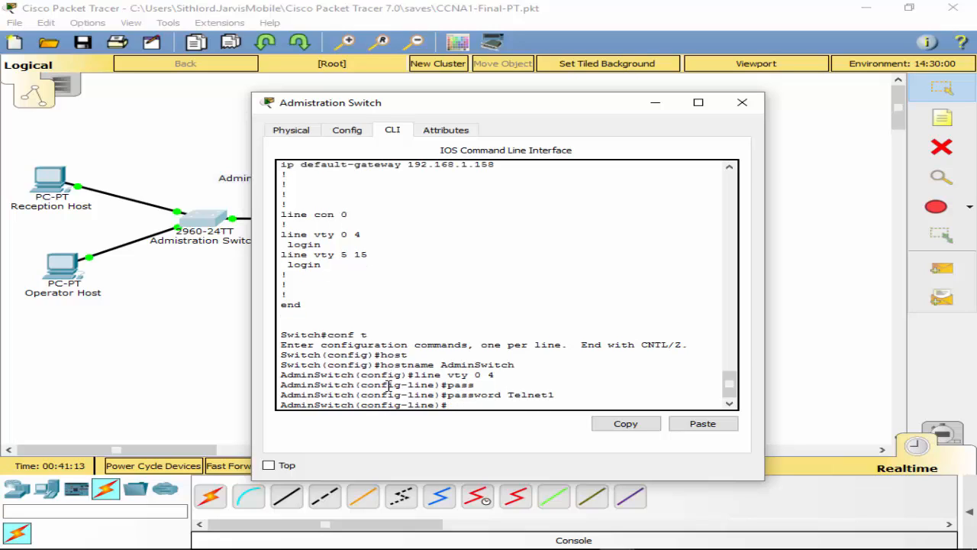
Step: Set a console password on line con 0 and require login
text(line con)
text(0)
key(Return)
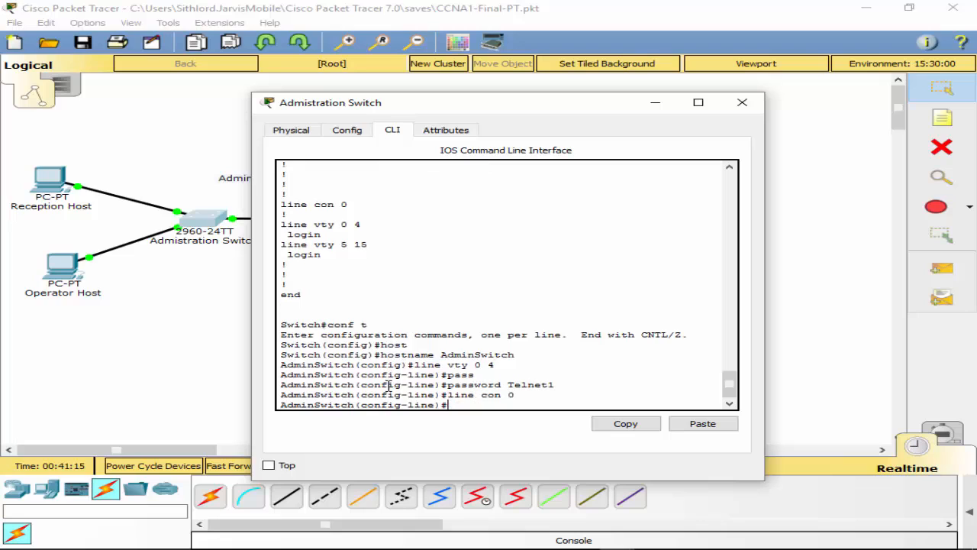
text(pass)
key(Tab)
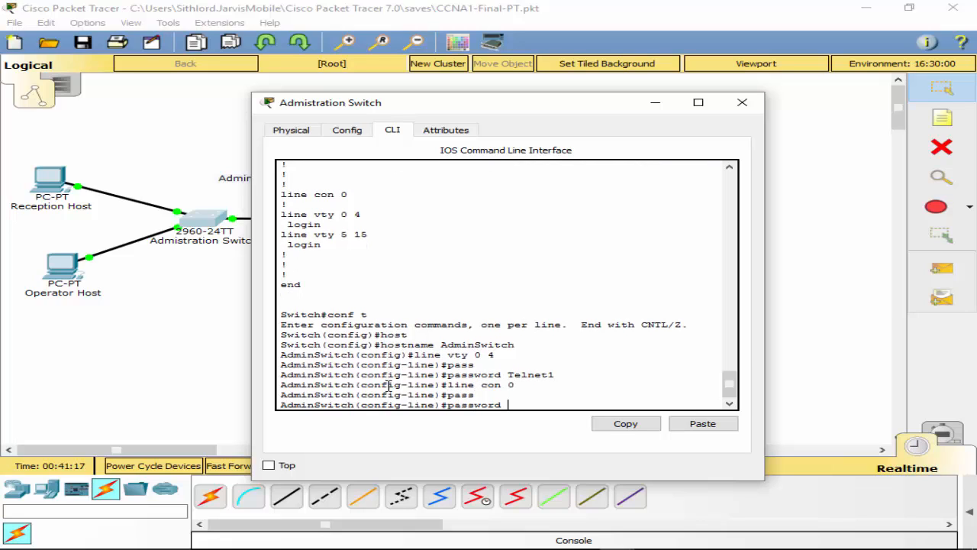
text(Console1)
key(Return)
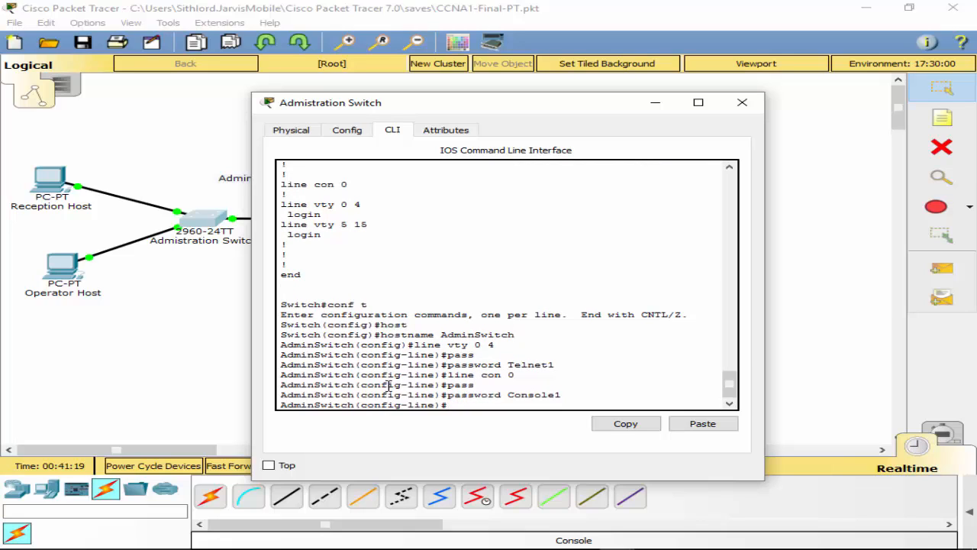
text(login)
key(Return)
Step: Exit configuration mode and save the switch configuration with wr
text(exit)
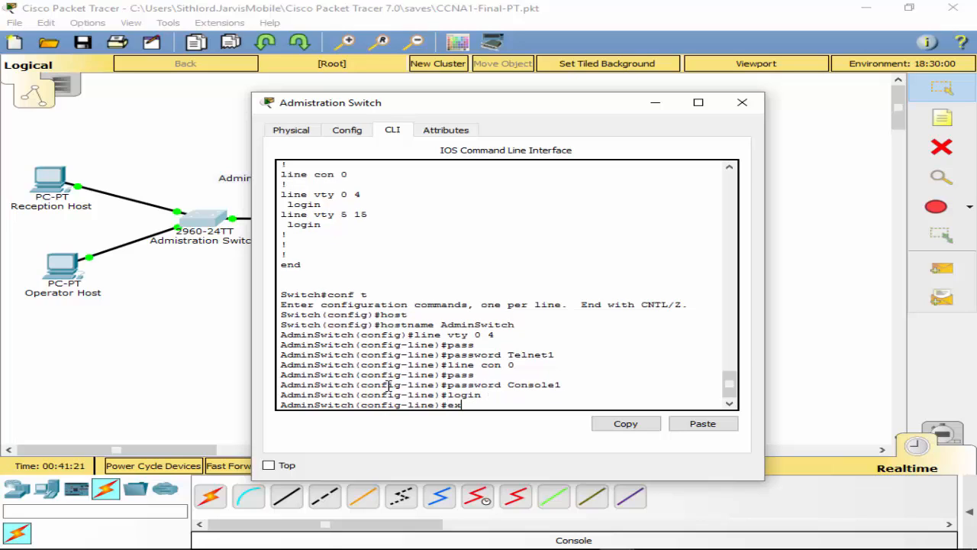
key(Return)
text(exit)
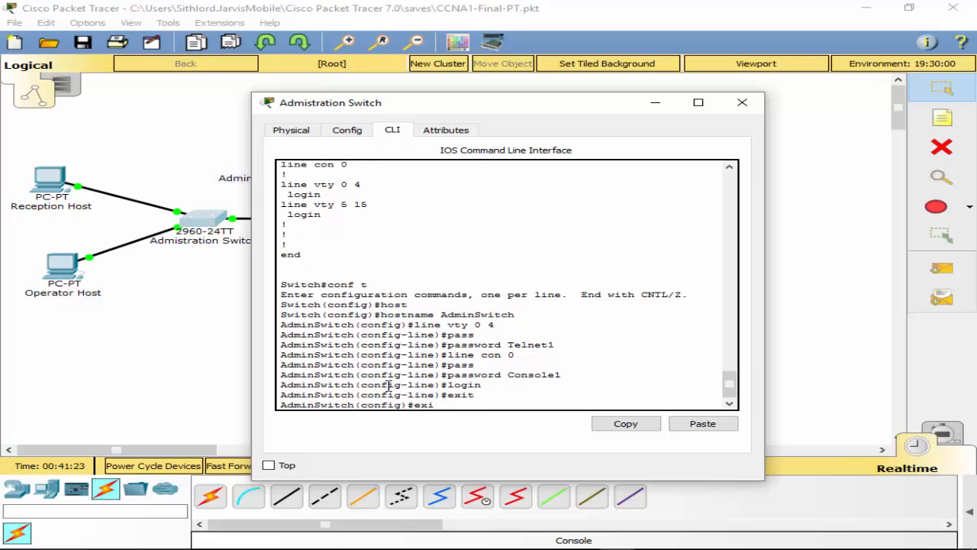
key(Return)
text(wr)
key(Return)
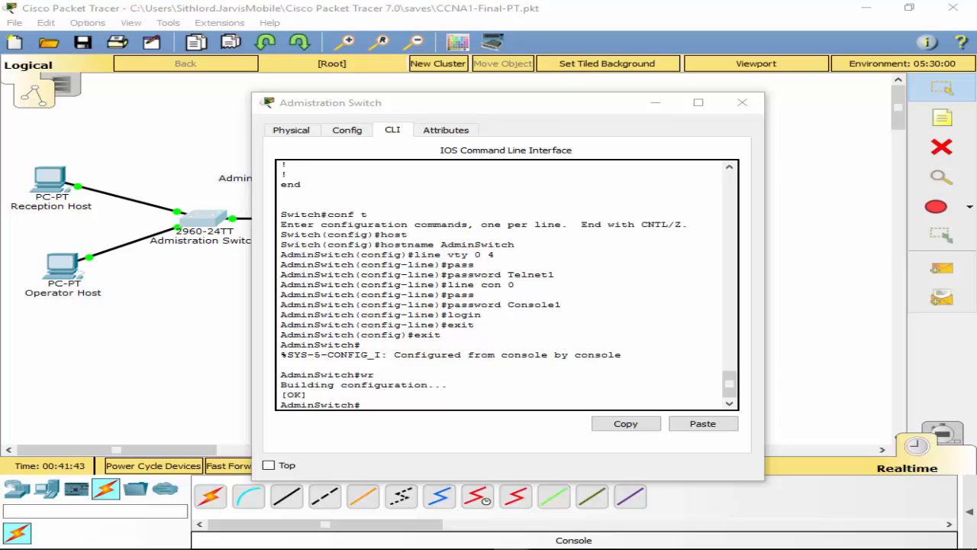
Step: Close the switch window and check the TFTP Server's IP address, 192.168.1.98
click(738, 110)
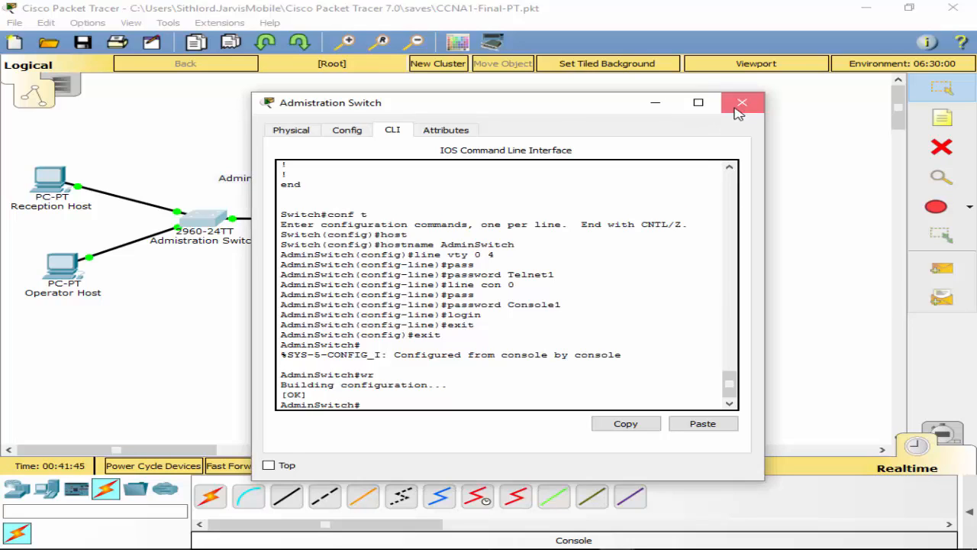
click(369, 222)
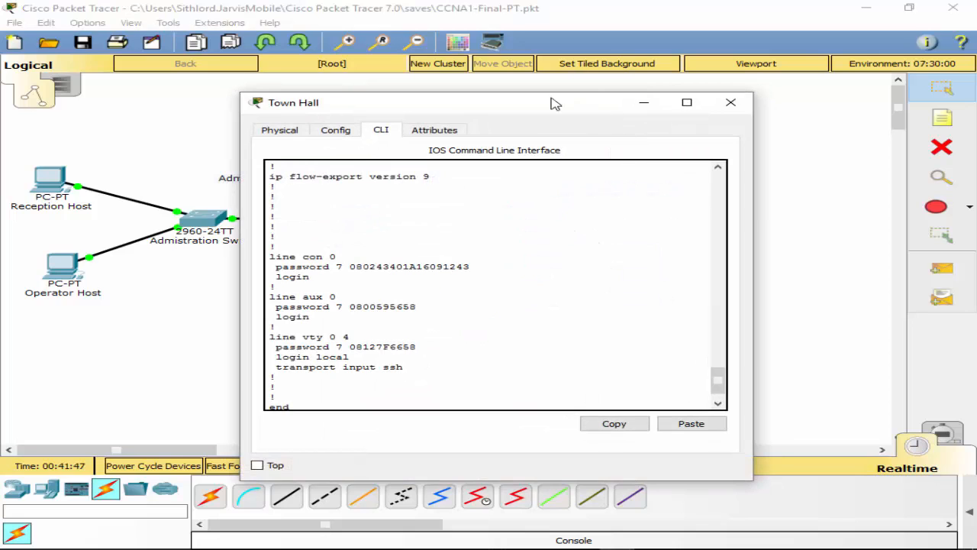
drag(555, 104, 342, 81)
click(622, 286)
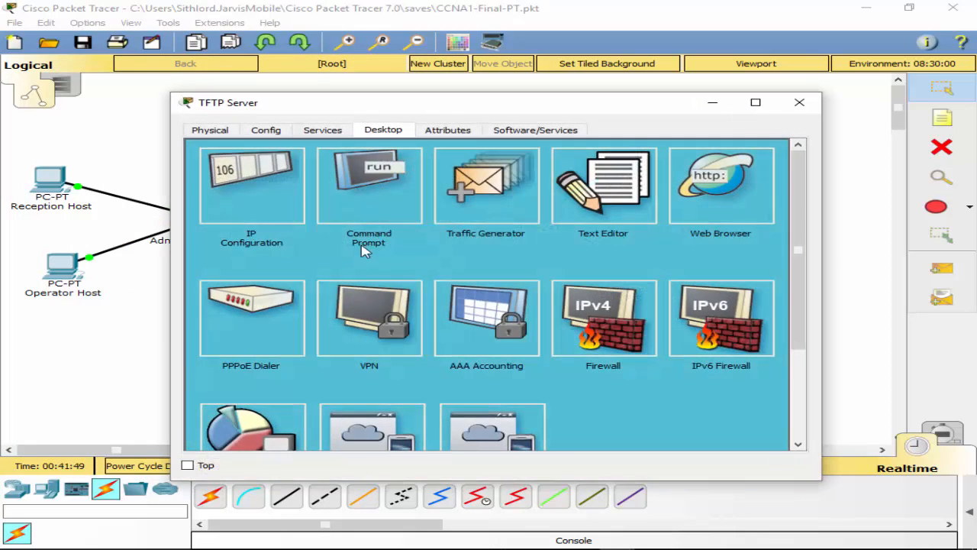
click(222, 202)
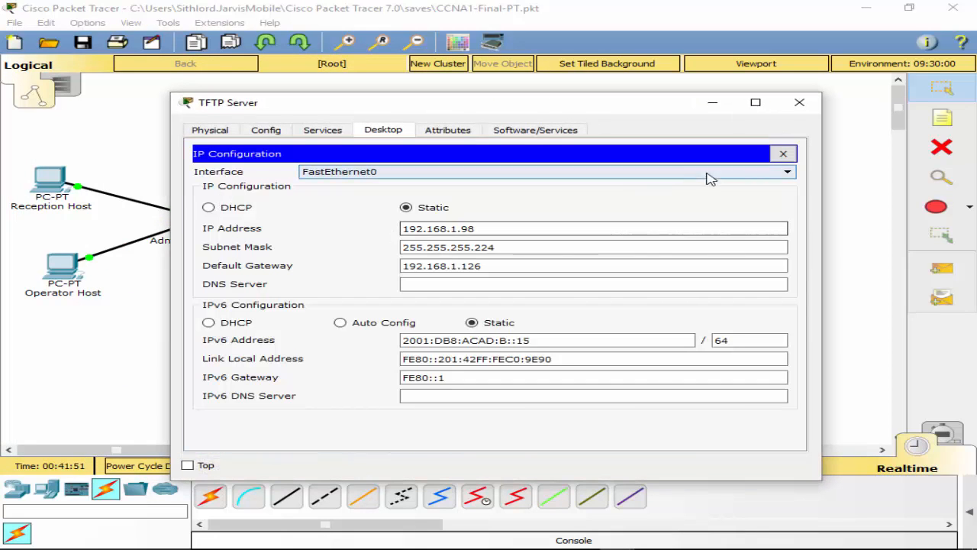
drag(659, 109, 976, 145)
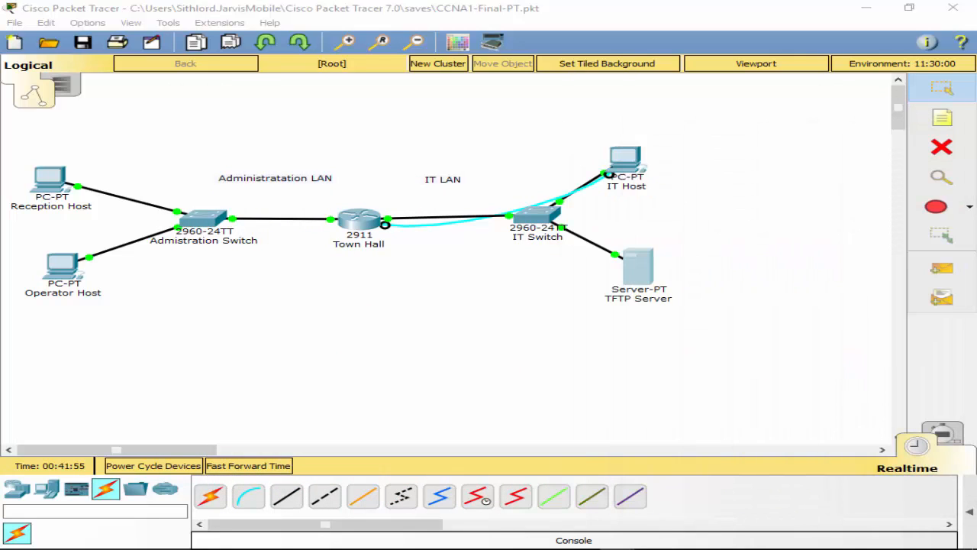
Step: Save Town Hall's configuration with wr and copy running-config to startup-config
click(356, 226)
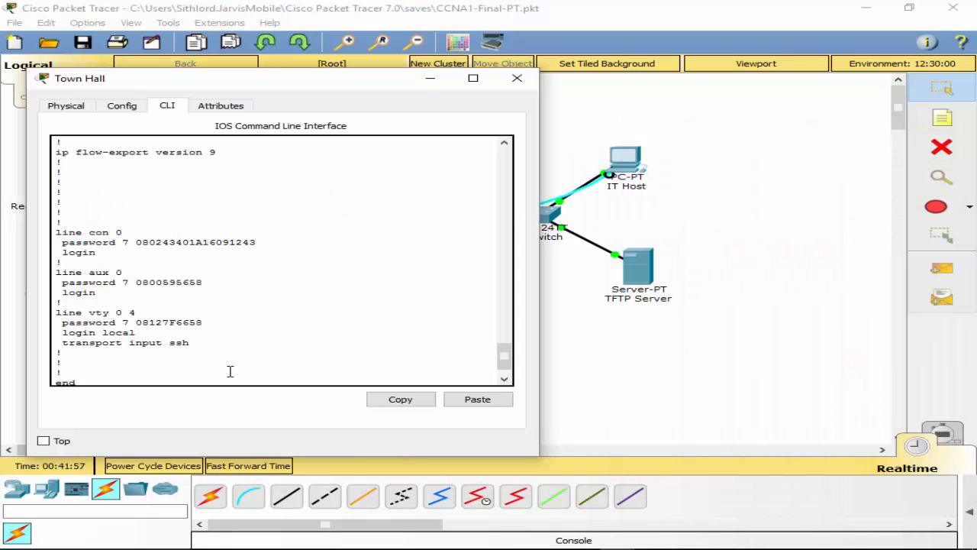
key(Return)
text(wr)
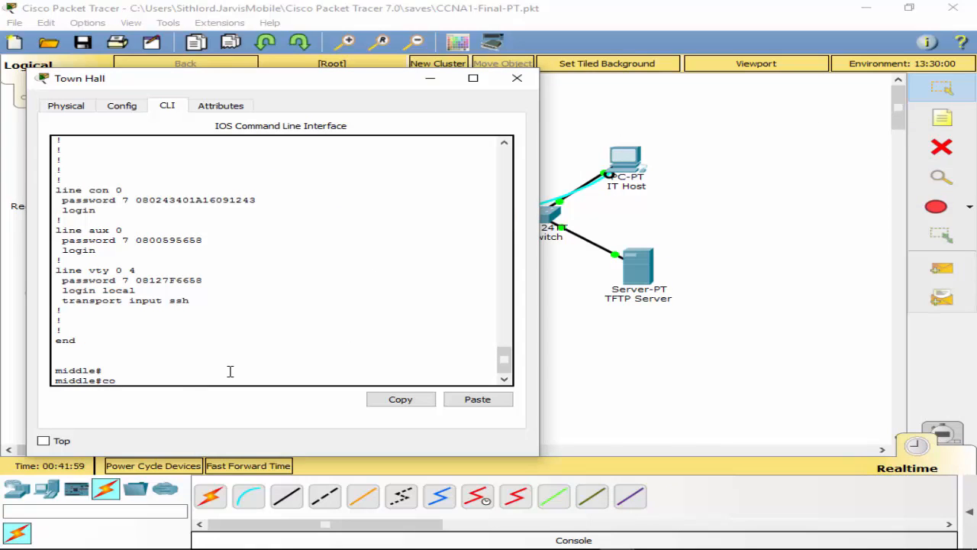
key(Return)
text(copyt)
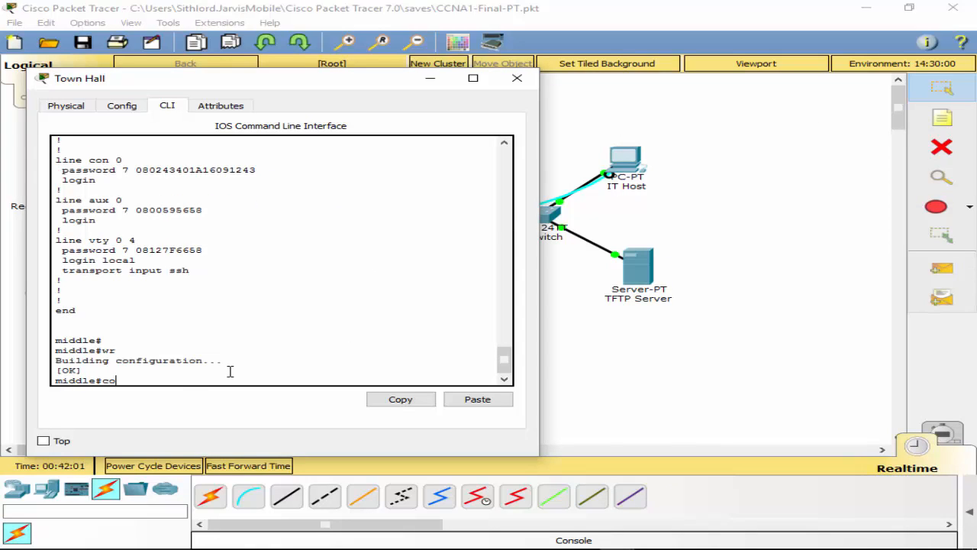
key(BackSpace)
text(run)
key(Tab)
text(sw)
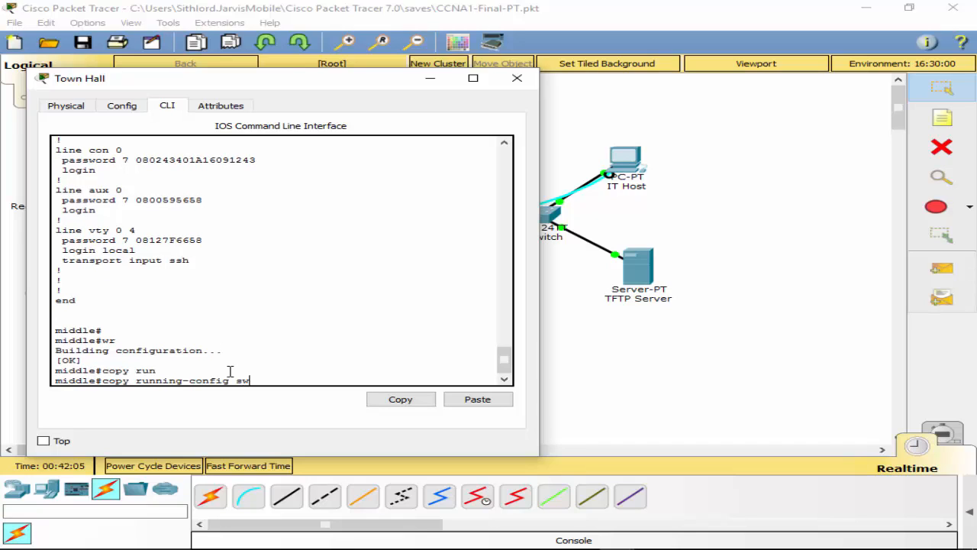
key(Tab)
key(Return)
key(Return)
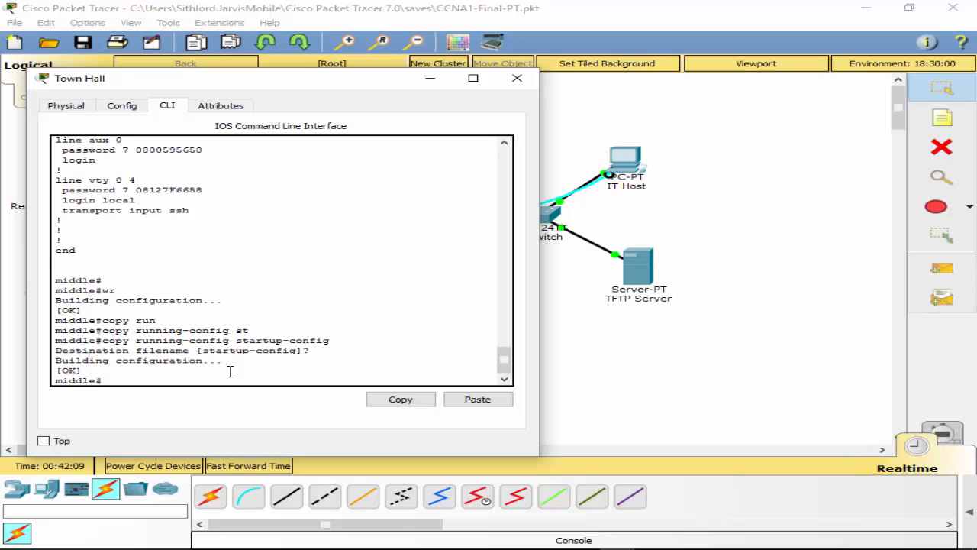
Step: Back up the running-config to TFTP server 192.168.1.98 as middle-confg
text(copy ruy)
key(BackSpace)
key(Tab)
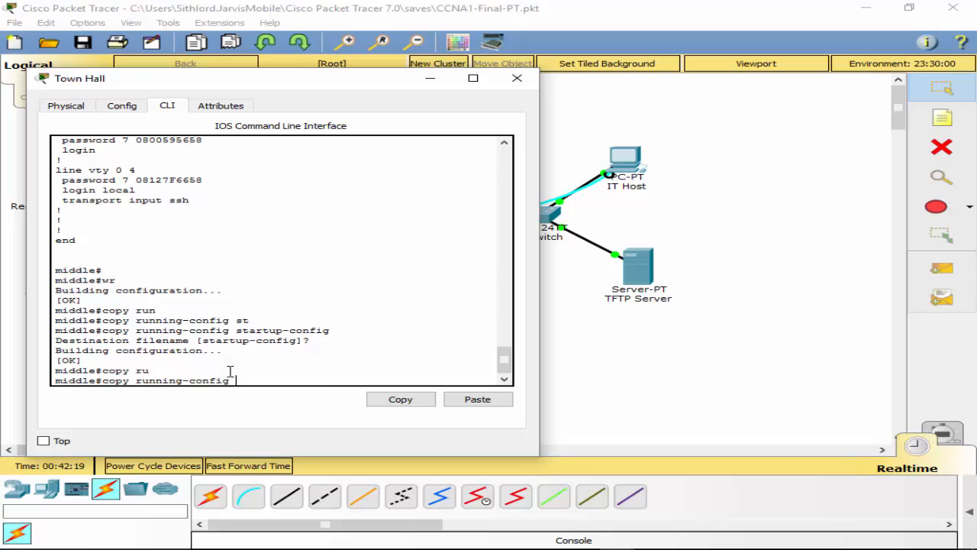
text(tf)
key(Tab)
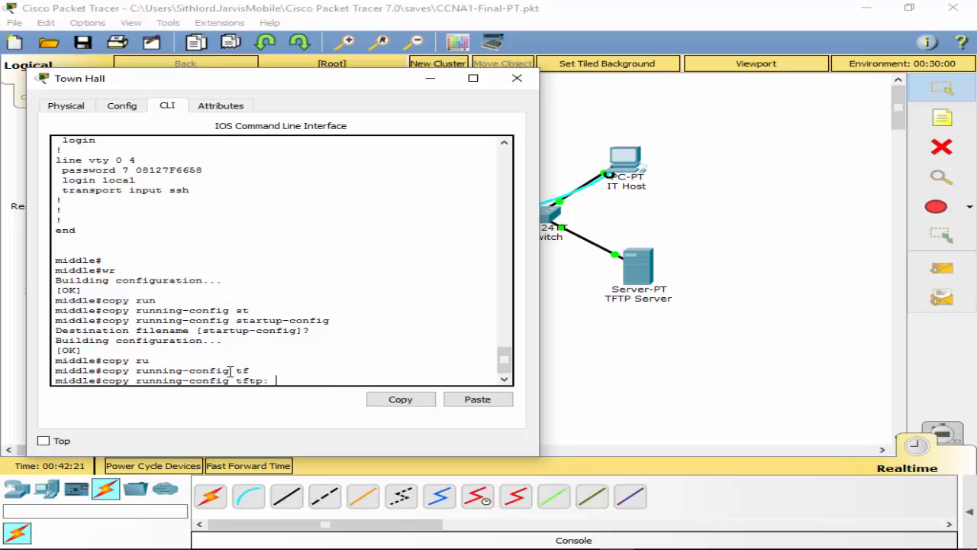
key(Return)
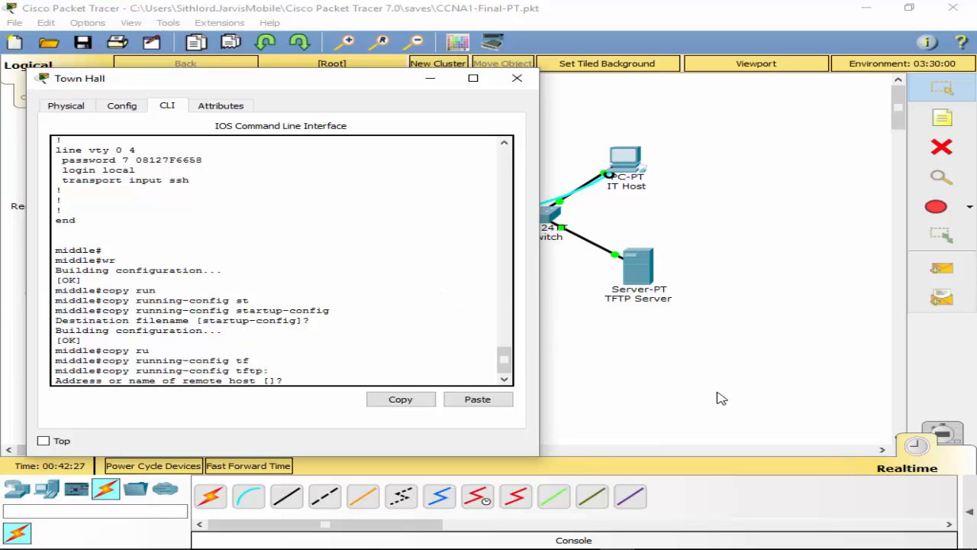
text(192.168.1.98)
key(Return)
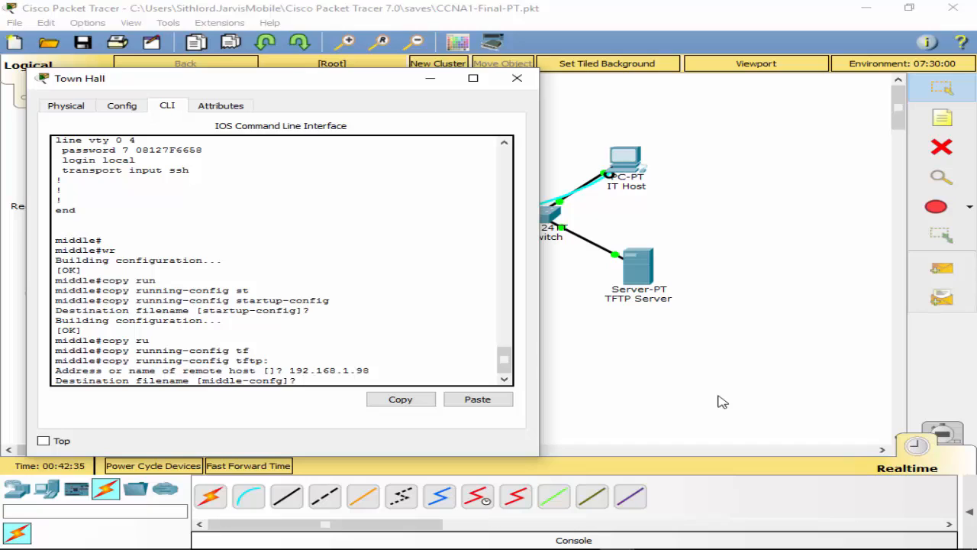
key(Return)
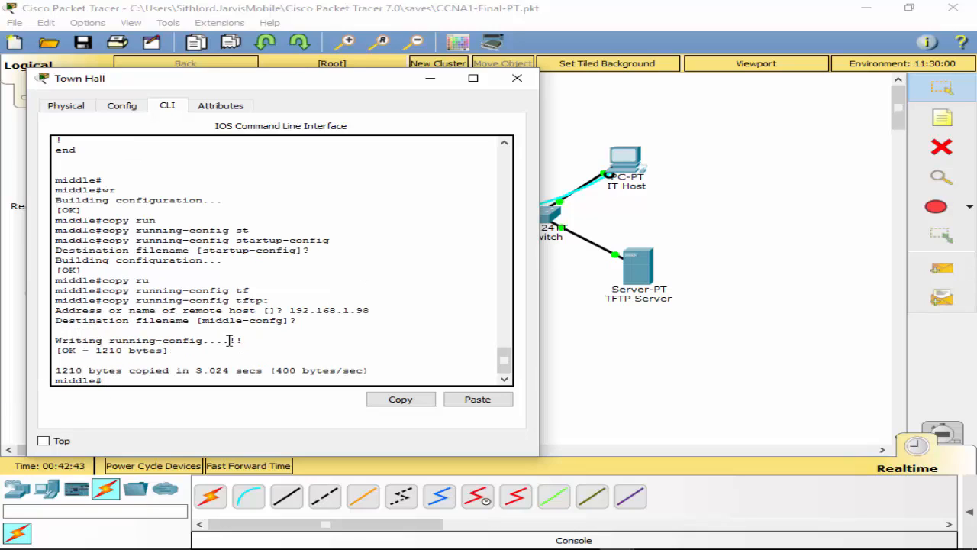
Step: Bring the network topology workspace in front of the Town Hall CLI window
click(81, 356)
click(390, 379)
click(510, 548)
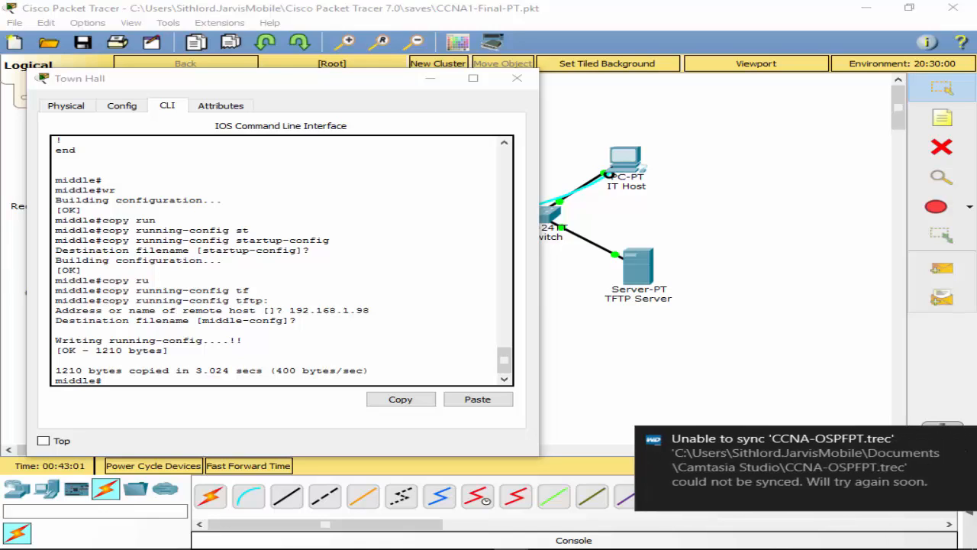
click(760, 380)
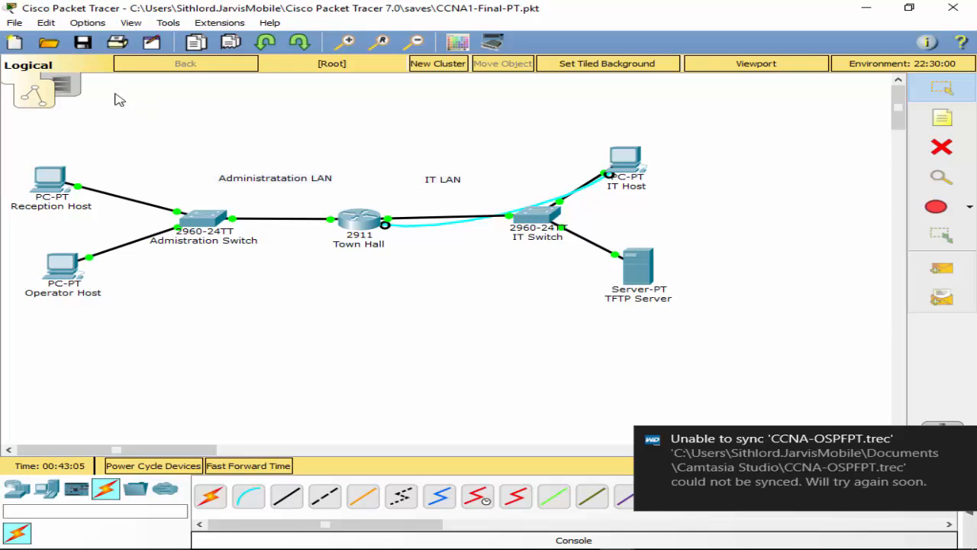